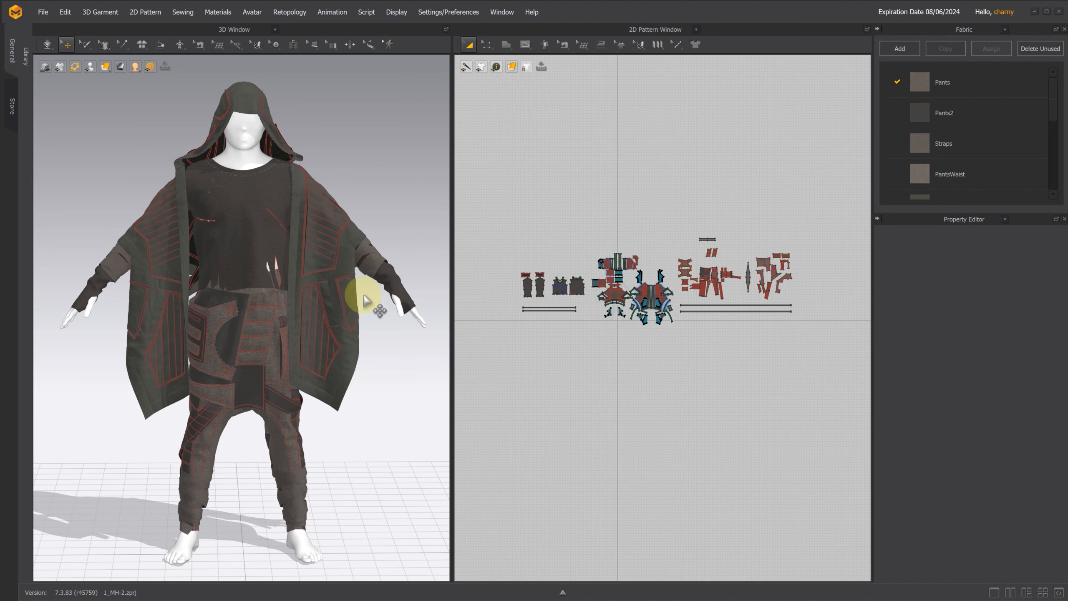
Step: Select the patterns of all upper-body garments and hide them from the 3D view
left_click_drag(501, 204, 701, 334)
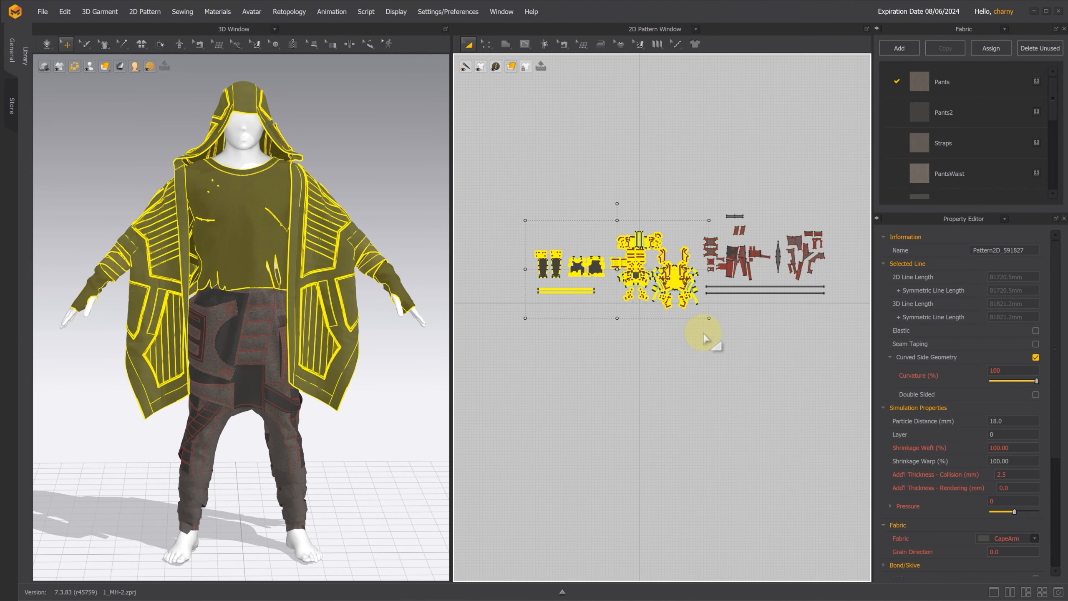
right_click(599, 271)
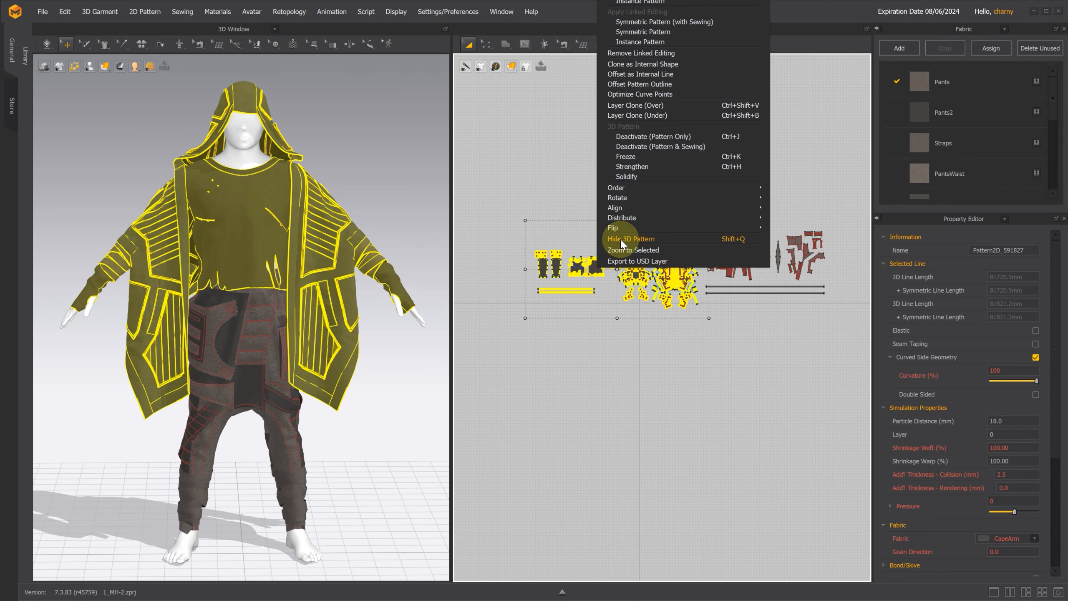
left_click(621, 239)
Step: Show an enlarged UV Editor in place of the fabric list and select all pants patterns
left_click(1005, 29)
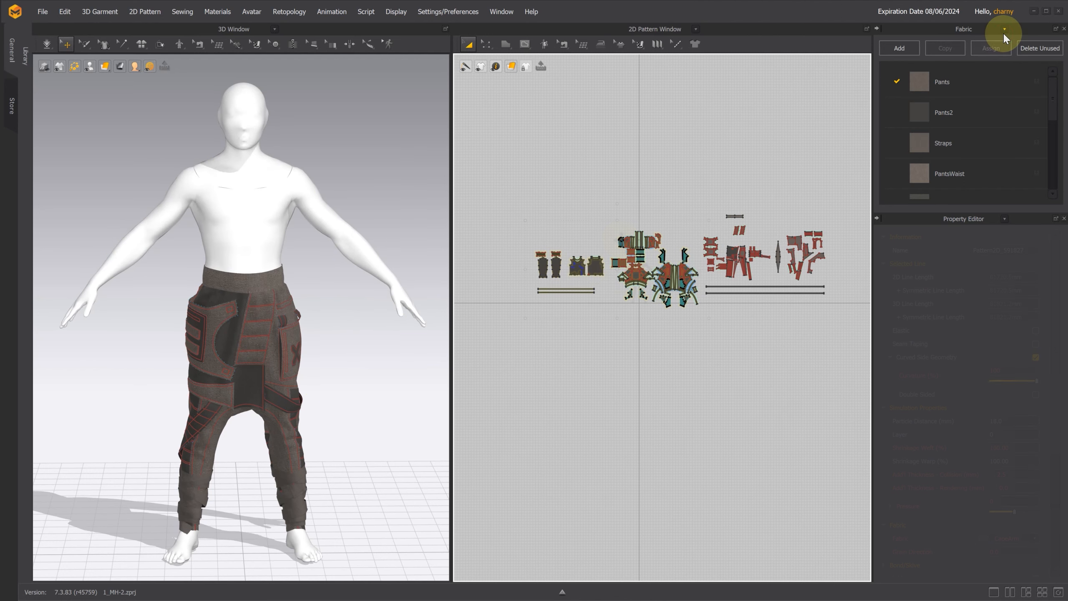
left_click(959, 135)
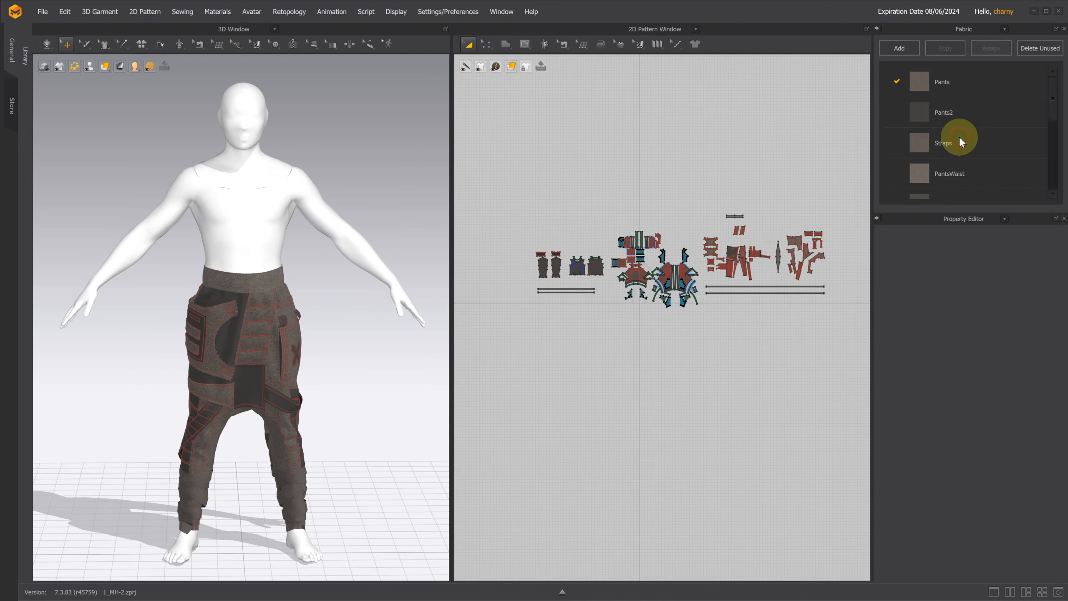
left_click_drag(898, 210, 898, 355)
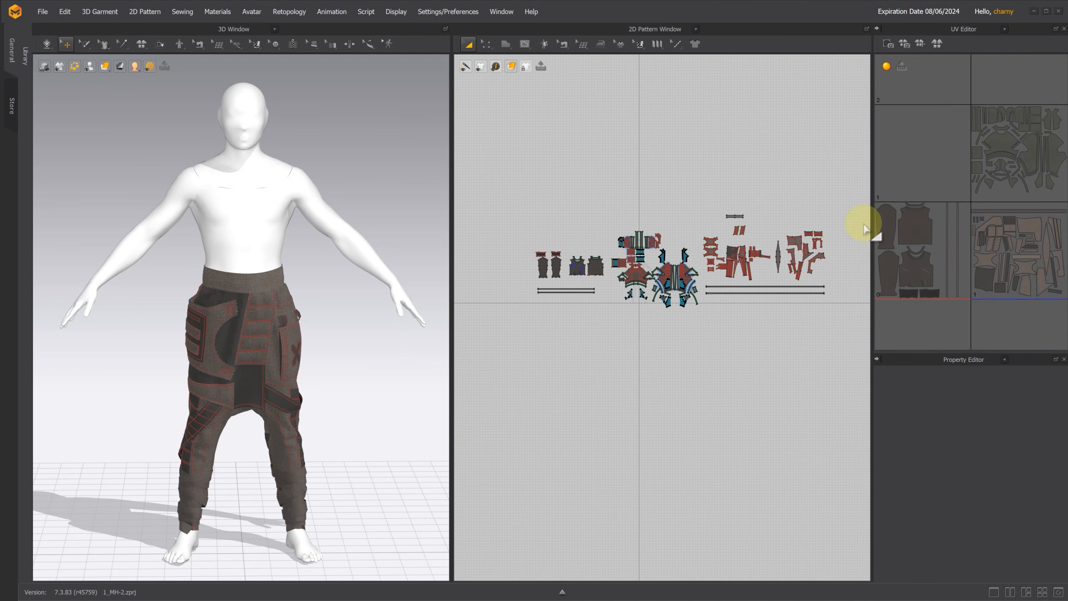
left_click_drag(871, 187, 788, 186)
left_click_drag(627, 205, 775, 308)
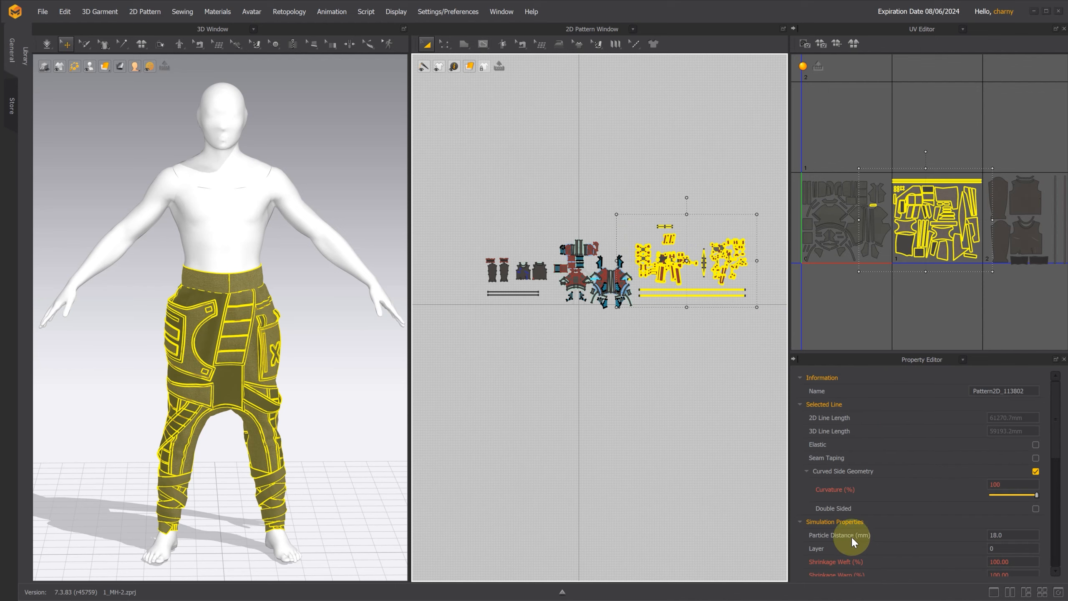
Step: Switch to Unreal Engine and select the DraperGarment component of the MetaHuman character
key("alt+Tab")
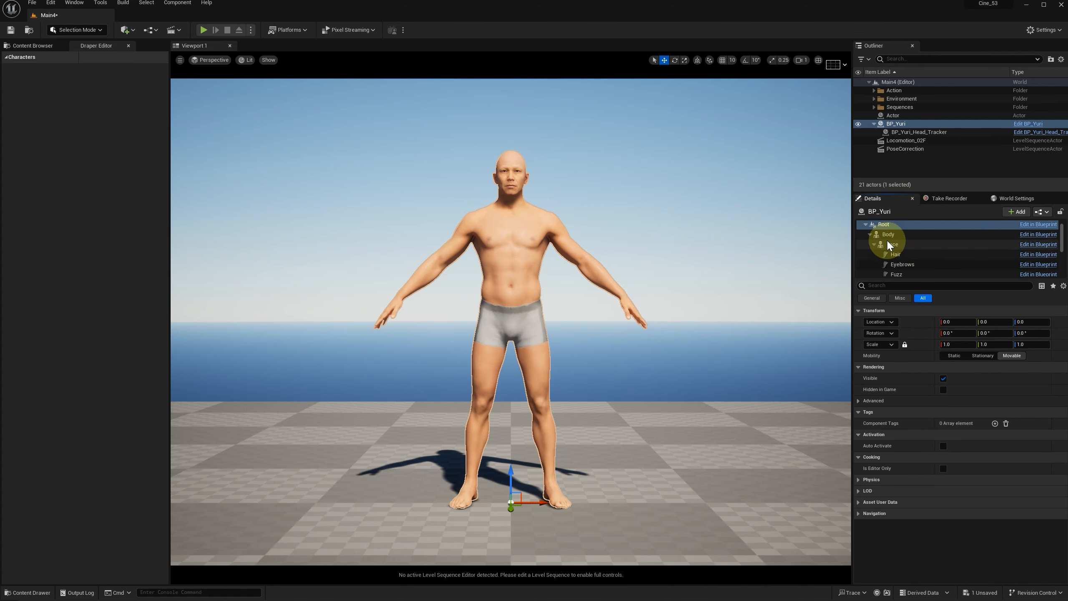
left_click(887, 236)
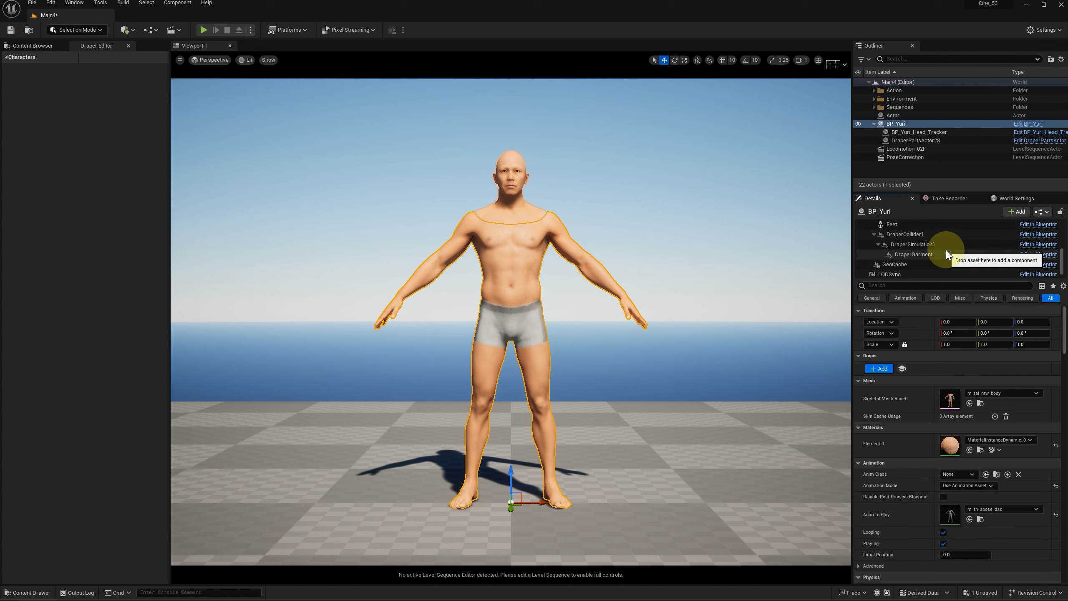
scroll(937, 251, "down", 1)
left_click(937, 252)
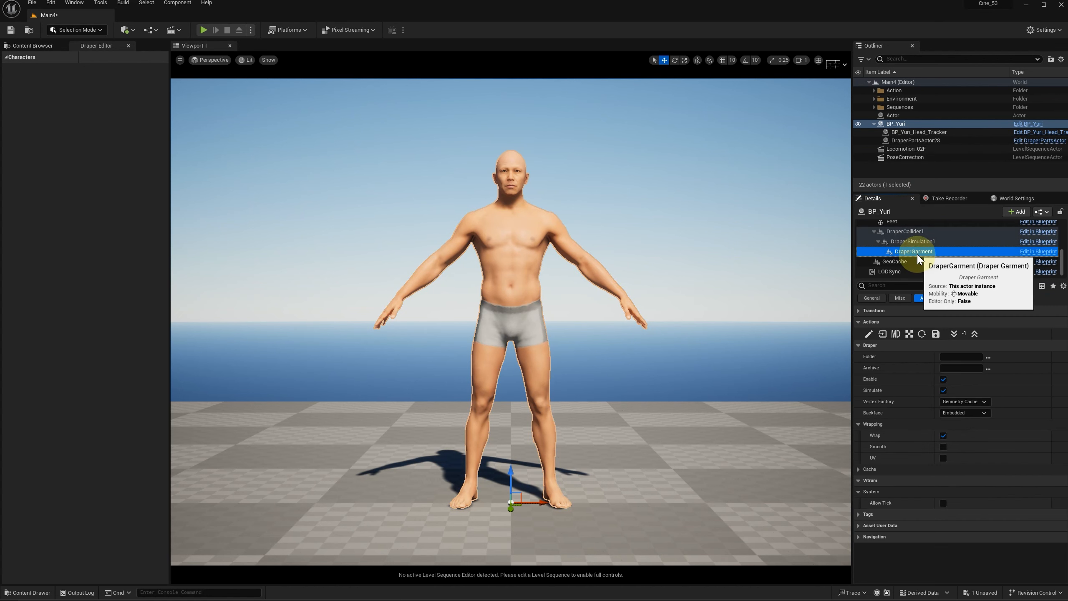
Step: Import the pants from Marvelous Designer into a new Pants_101 folder, using compressed textures and the Cinematics simulation engine
left_click(897, 334)
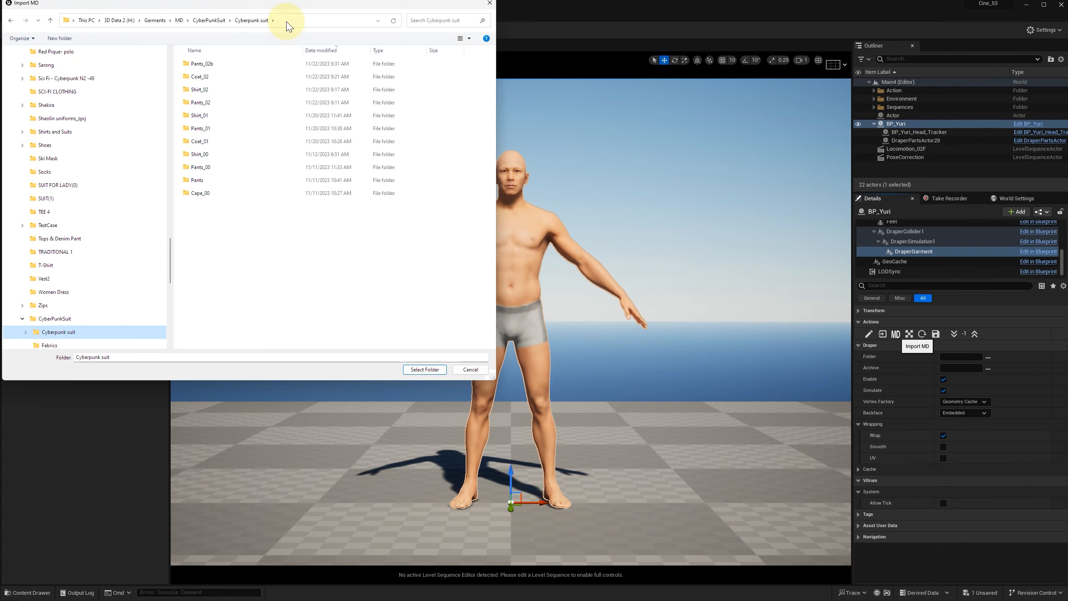
left_click(59, 39)
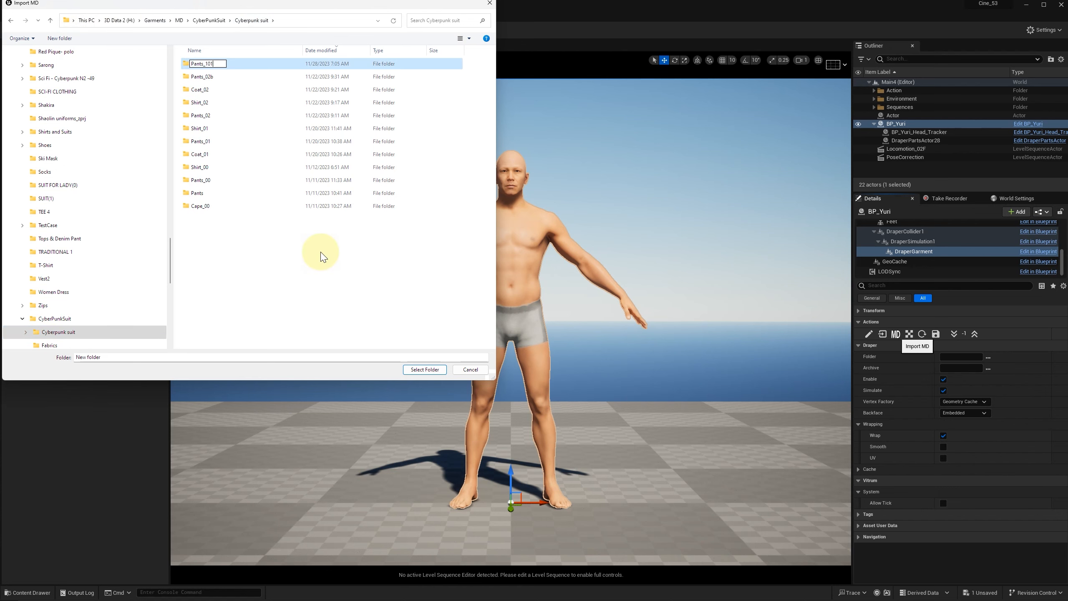
left_click(424, 369)
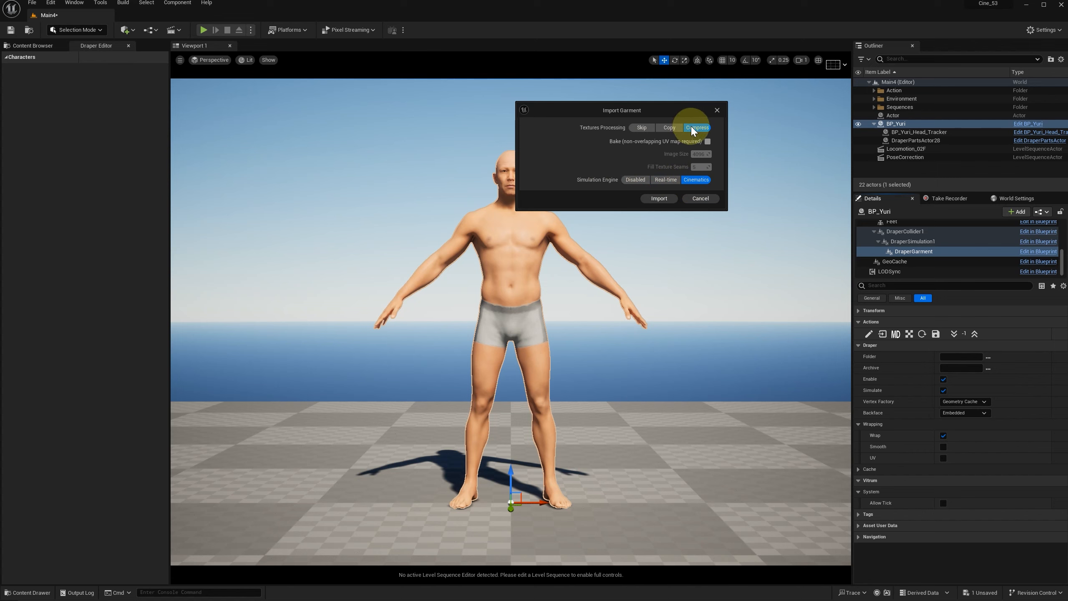
left_click(661, 199)
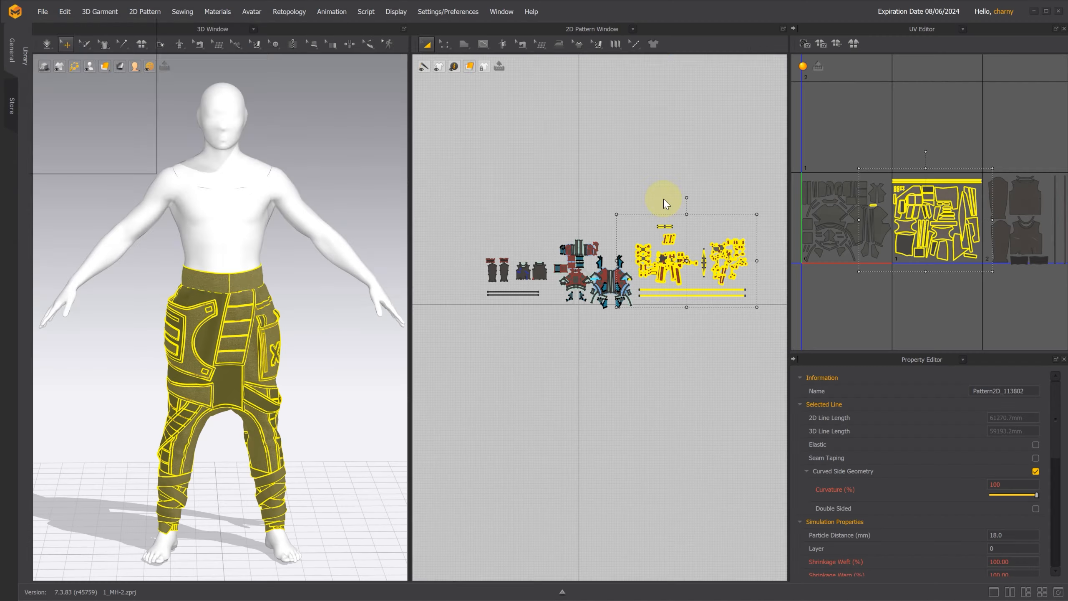
double_click(222, 104)
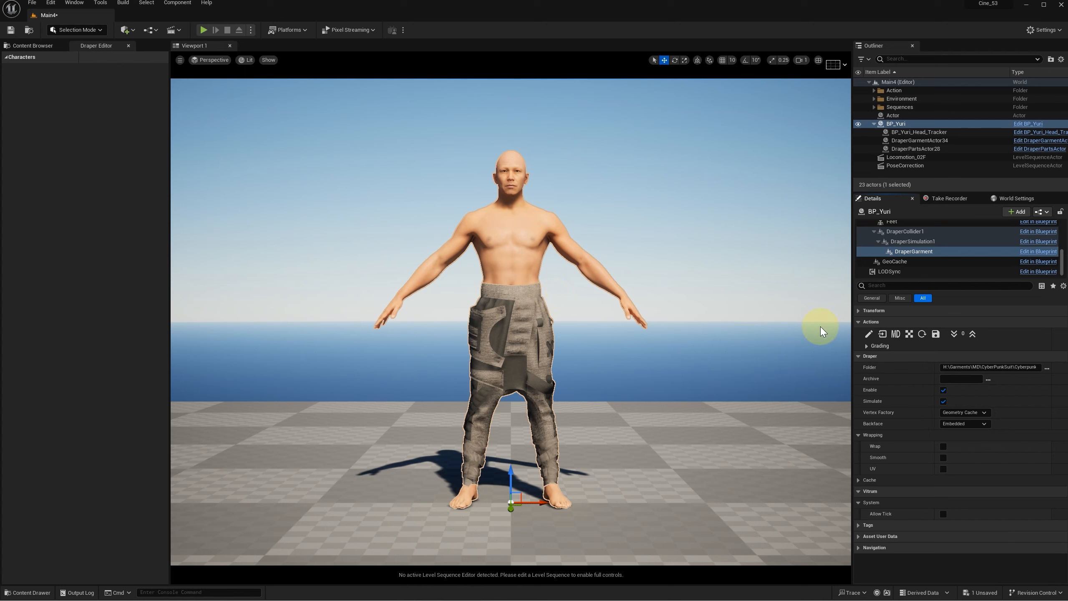
Step: Open the imported pants for editing, apply the Denim_280gsm_8oz_v1 fabric preset to Pants_FRONT_2001 and review its physical parameters
left_click(869, 335)
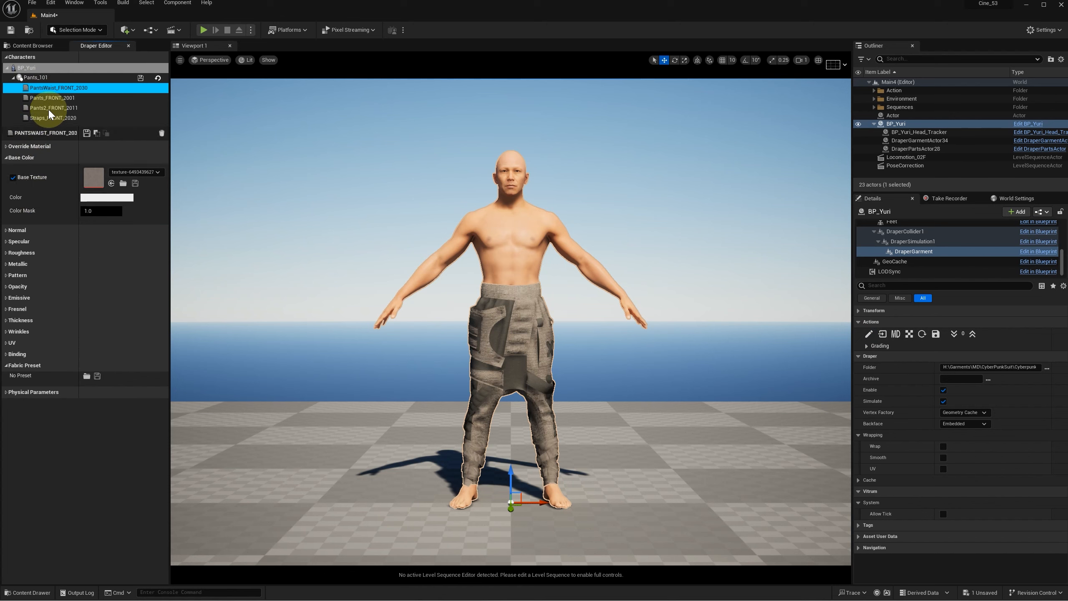
left_click(46, 98)
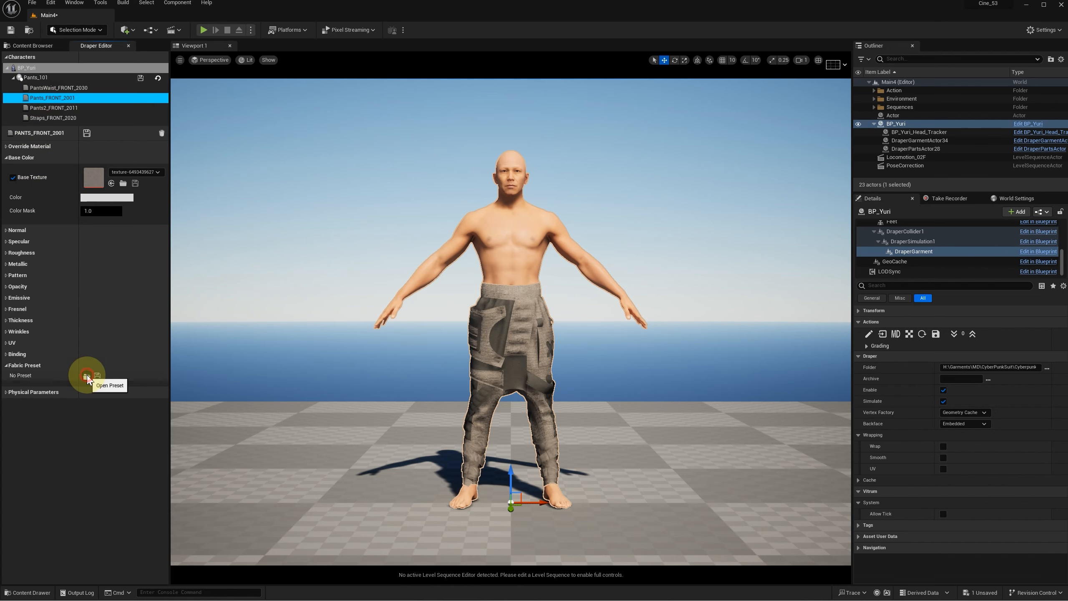
left_click(87, 376)
double_click(210, 89)
left_click(217, 76)
double_click(217, 76)
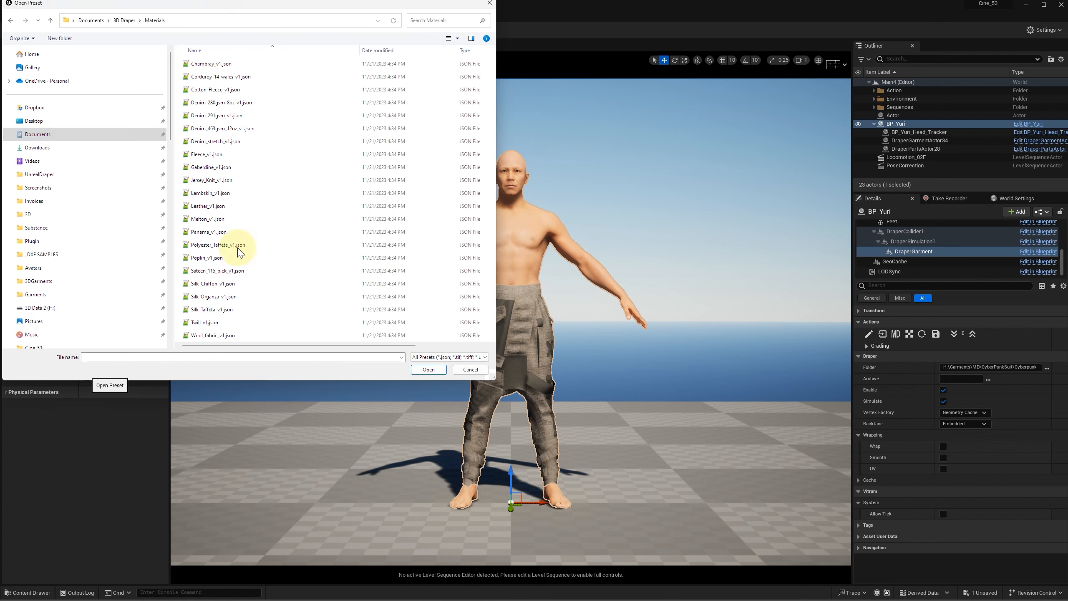
left_click(219, 102)
left_click(428, 369)
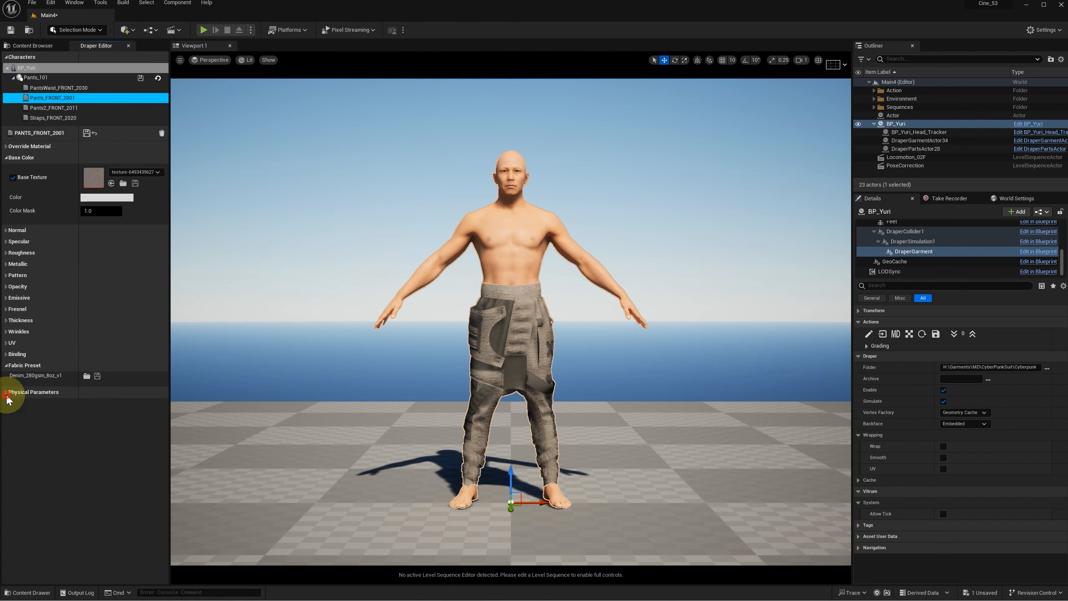
left_click(13, 392)
scroll(147, 485, "down", 4)
scroll(147, 485, "down", 2)
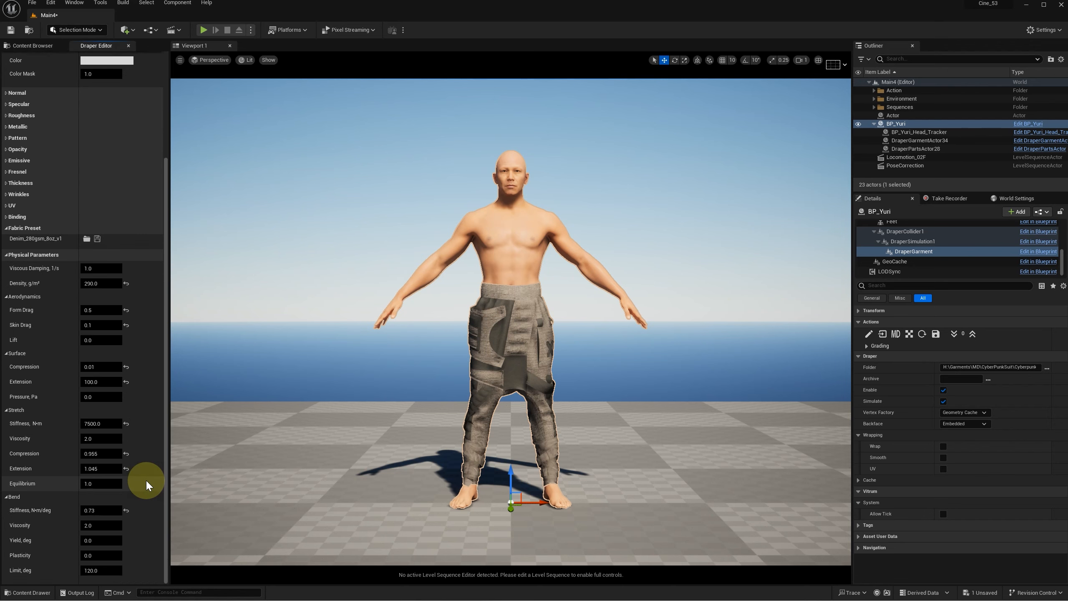
scroll(146, 485, "up", 6)
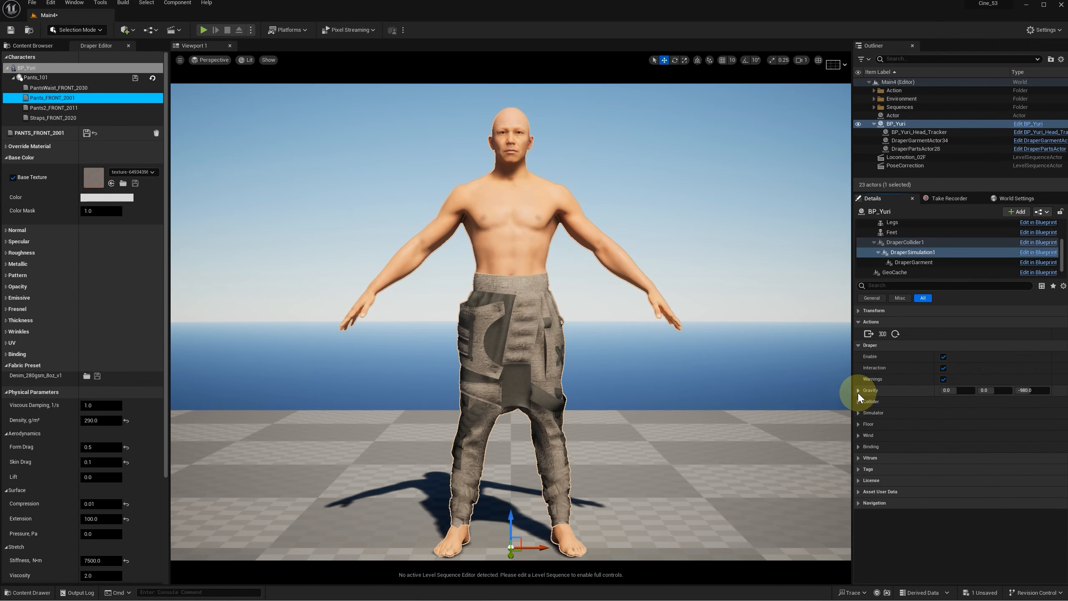
Step: Set the Cinematics simulator quality of DraperSimulation1 to 2
left_click(859, 413)
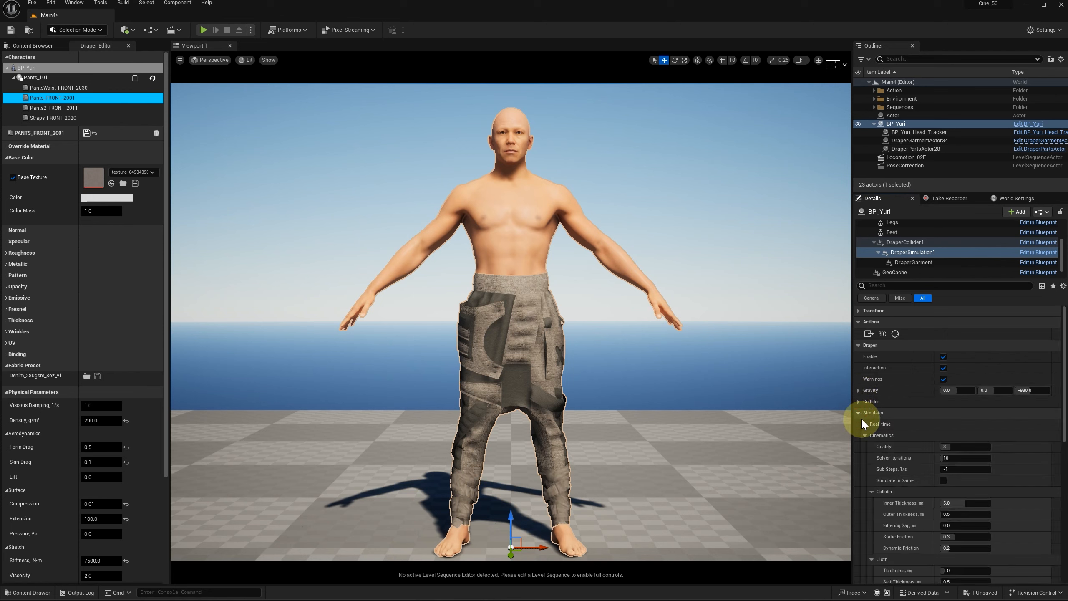
left_click(865, 437)
scroll(905, 471, "down", 4)
left_click(963, 366)
type("2")
key("Return")
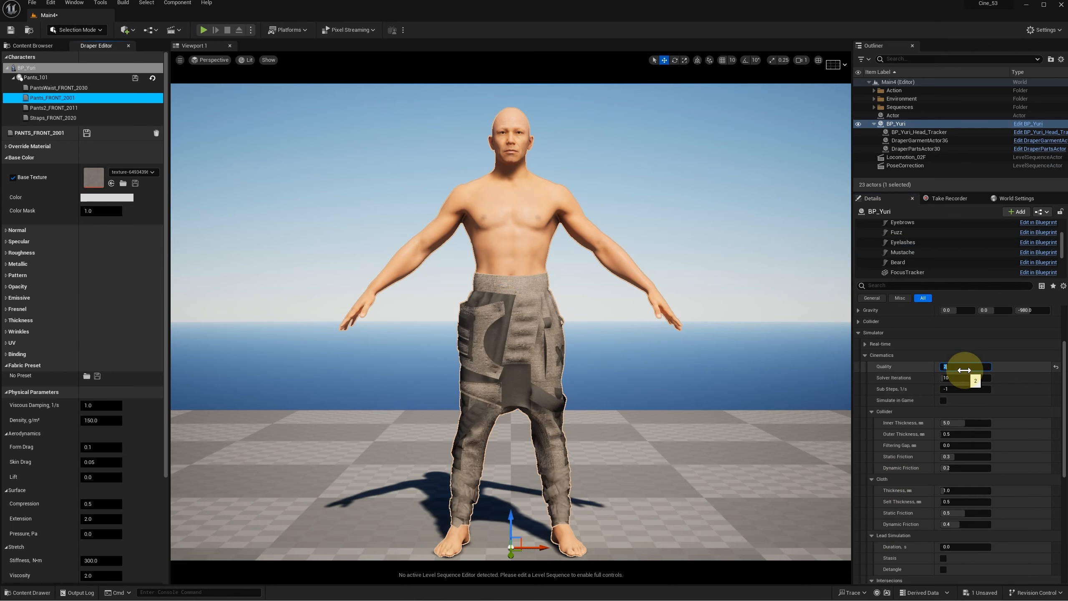
Step: Open the Locomotion_02F level sequence and choose uDraper Cache as its movie renderer
left_click(908, 158)
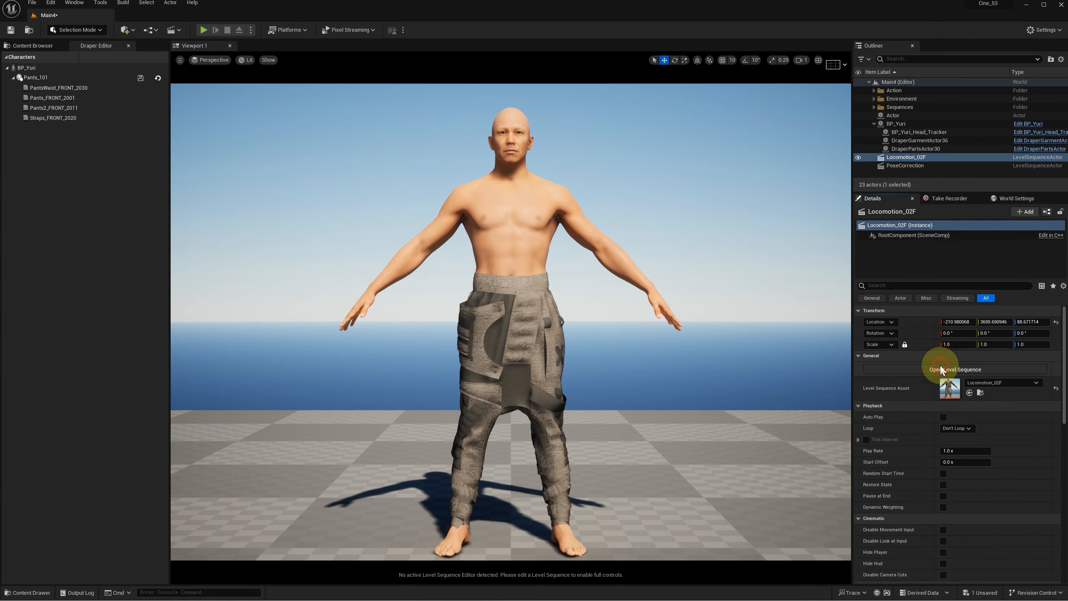
left_click(950, 368)
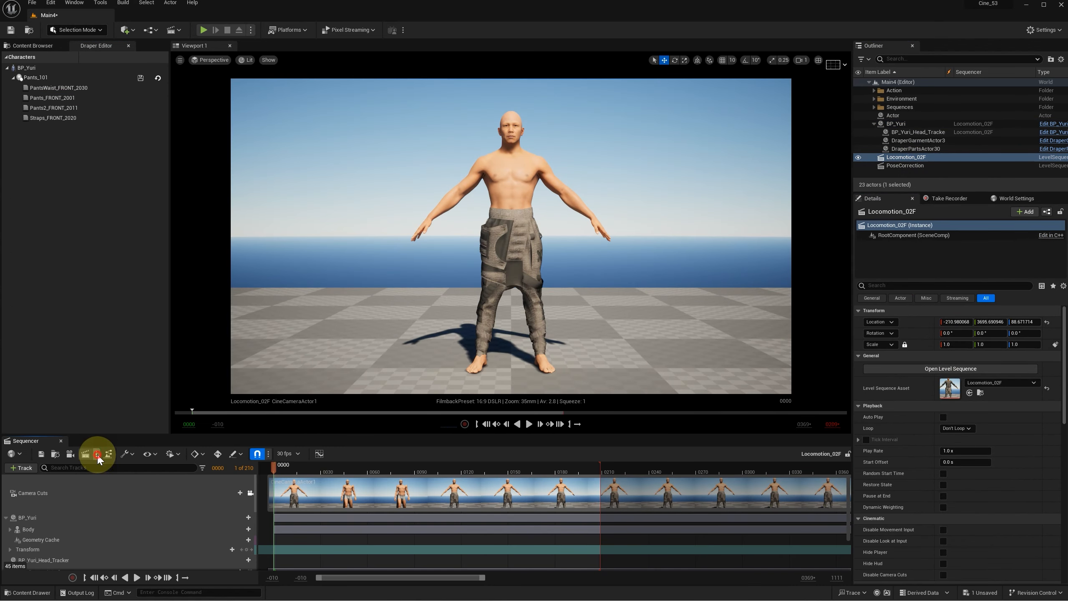
left_click(109, 454)
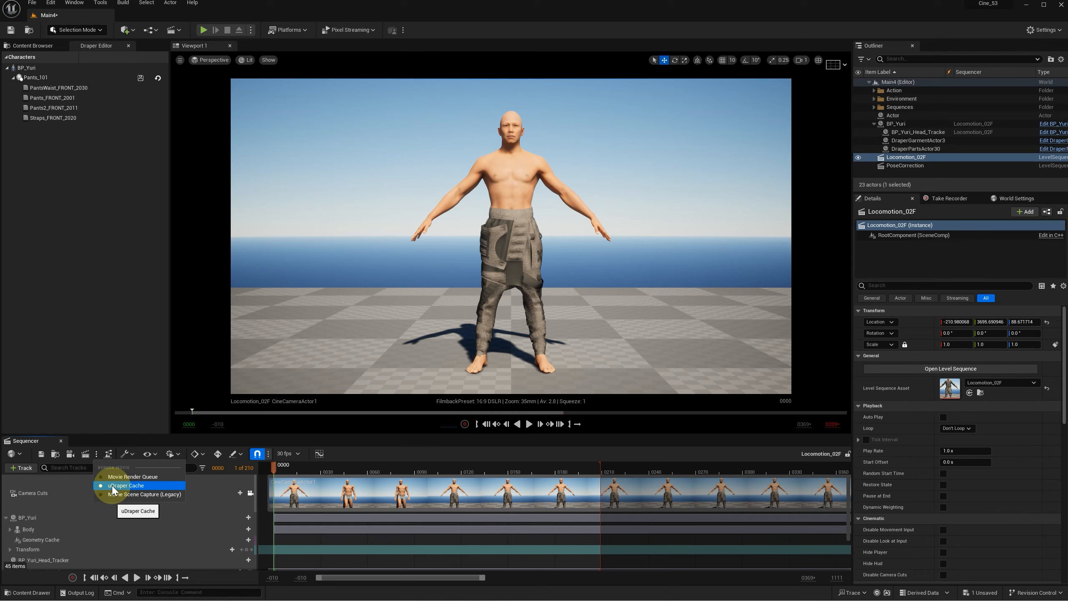
left_click(126, 486)
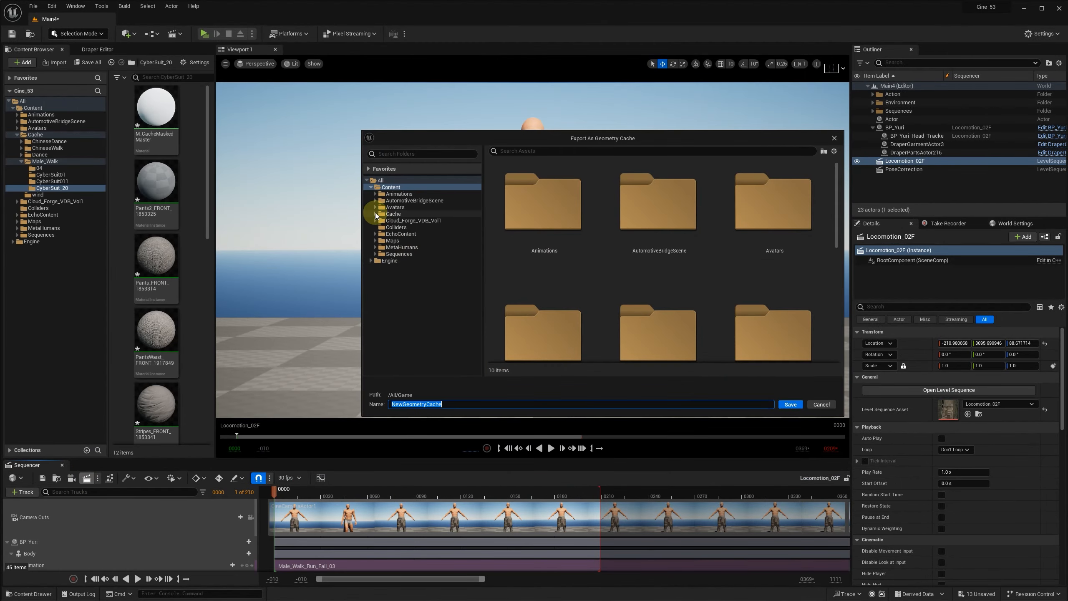
Step: Save the geometry cache as 00pants in the Cache/Male_Walk/CyberSuit_20 folder
left_click(376, 214)
left_click(379, 240)
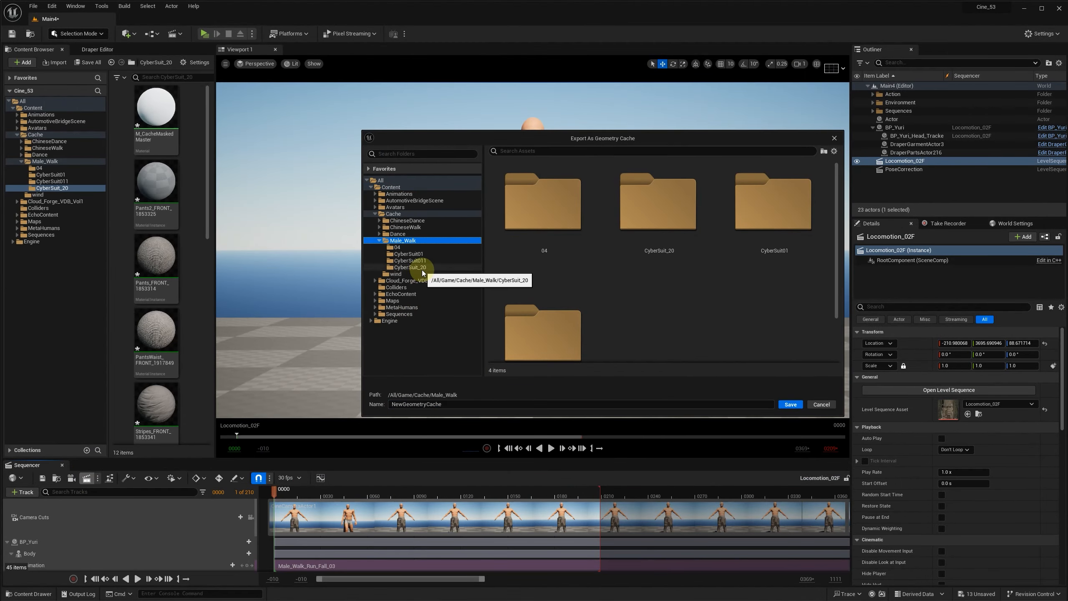
left_click(422, 268)
left_click(468, 405)
type("00pants")
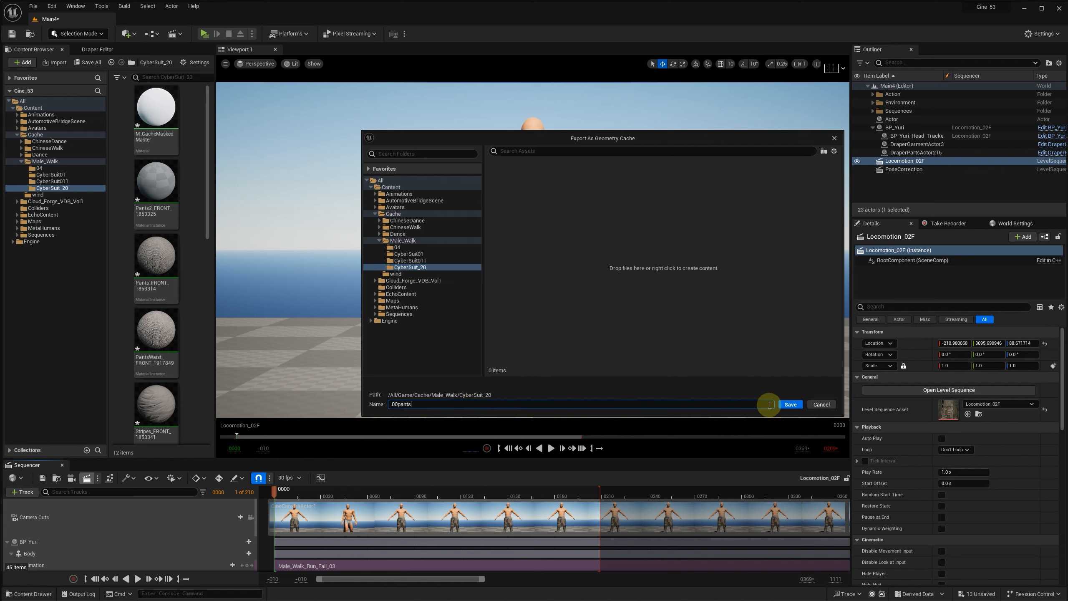
left_click(791, 405)
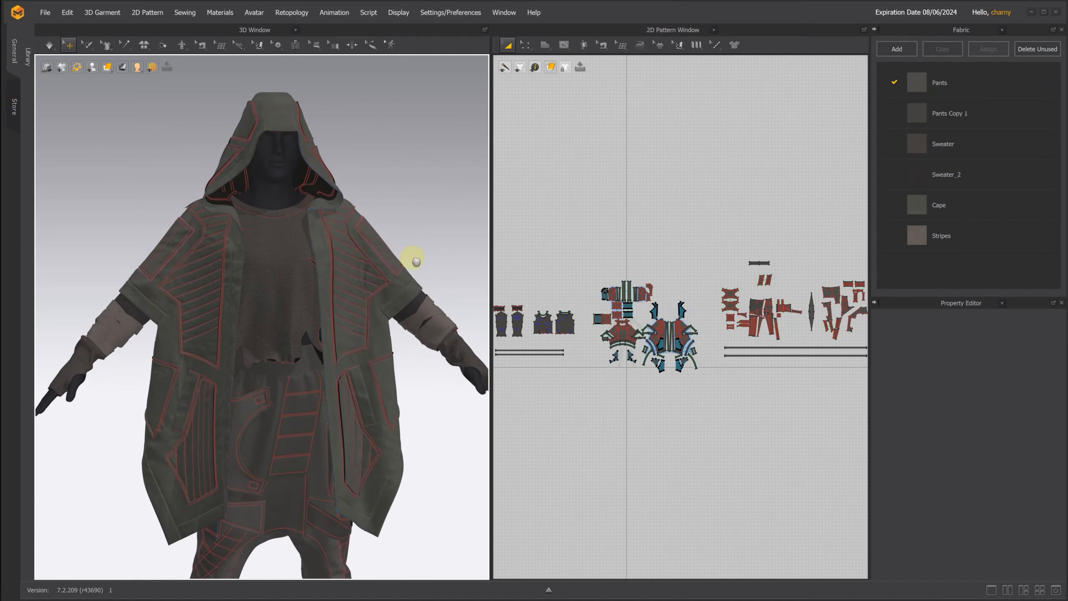
Step: Examine the hooded cape up close in 3D together with its 2D pattern pieces
scroll(398, 167, "up", 3)
middle_click_drag(398, 167, 419, 309)
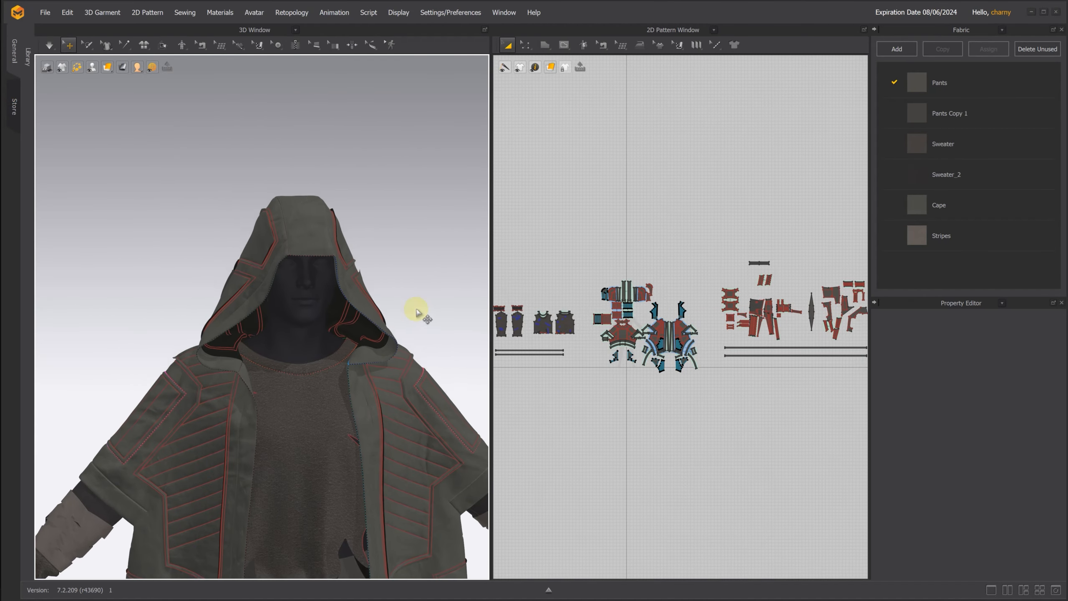
scroll(412, 299, "up", 3)
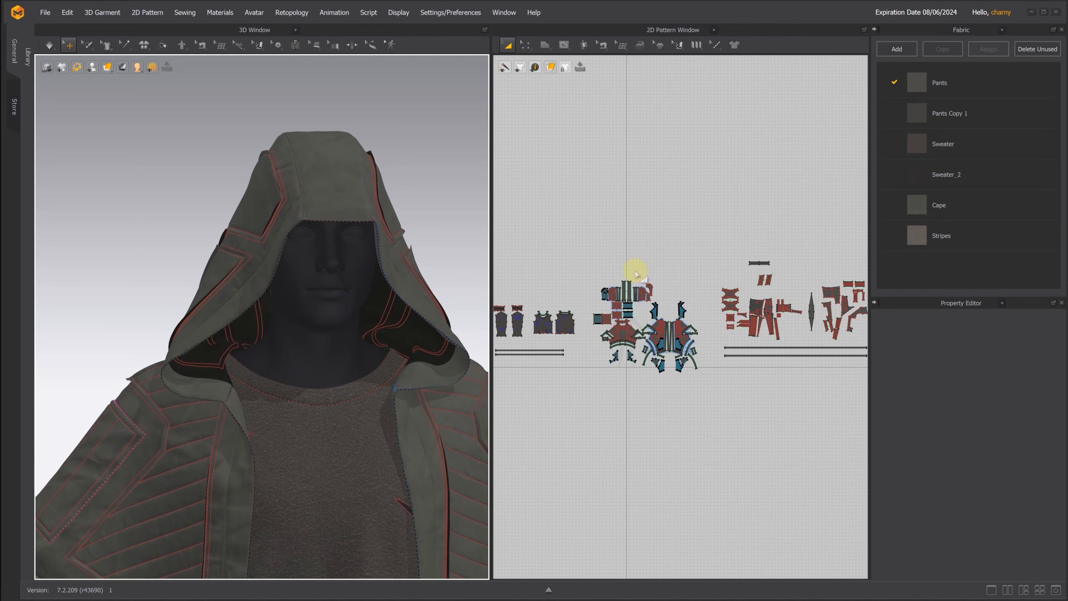
scroll(637, 273, "down", 2)
scroll(637, 282, "up", 6)
middle_click_drag(708, 382, 648, 127)
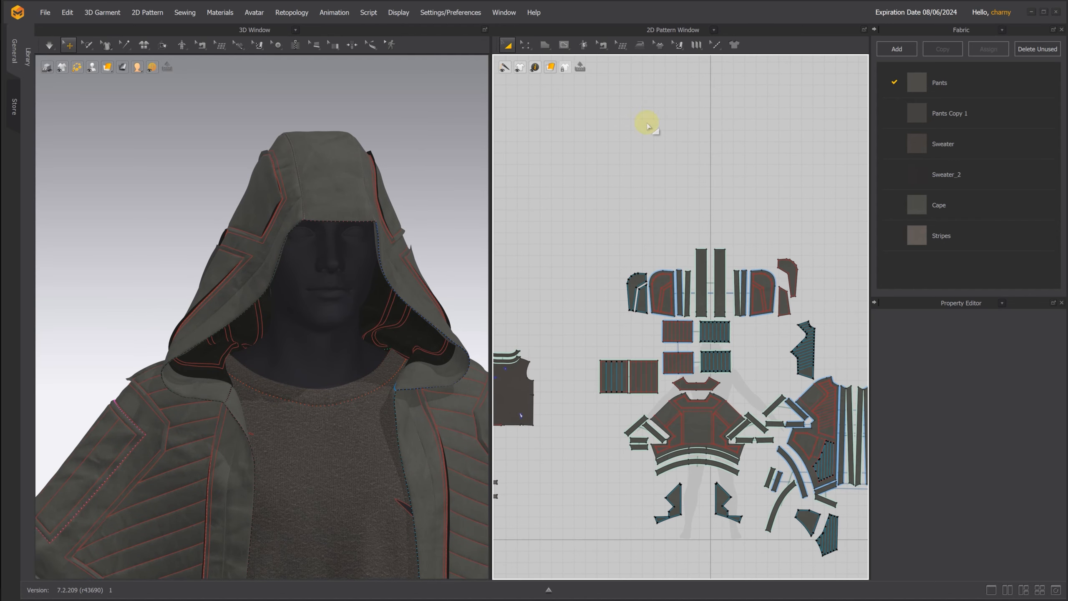
scroll(687, 270, "up", 2)
middle_click_drag(687, 270, 649, 155)
Step: Select individual hood and cape front patterns to inspect where each one sits on the 3D garment
left_click_drag(589, 204, 652, 306)
left_click(683, 216)
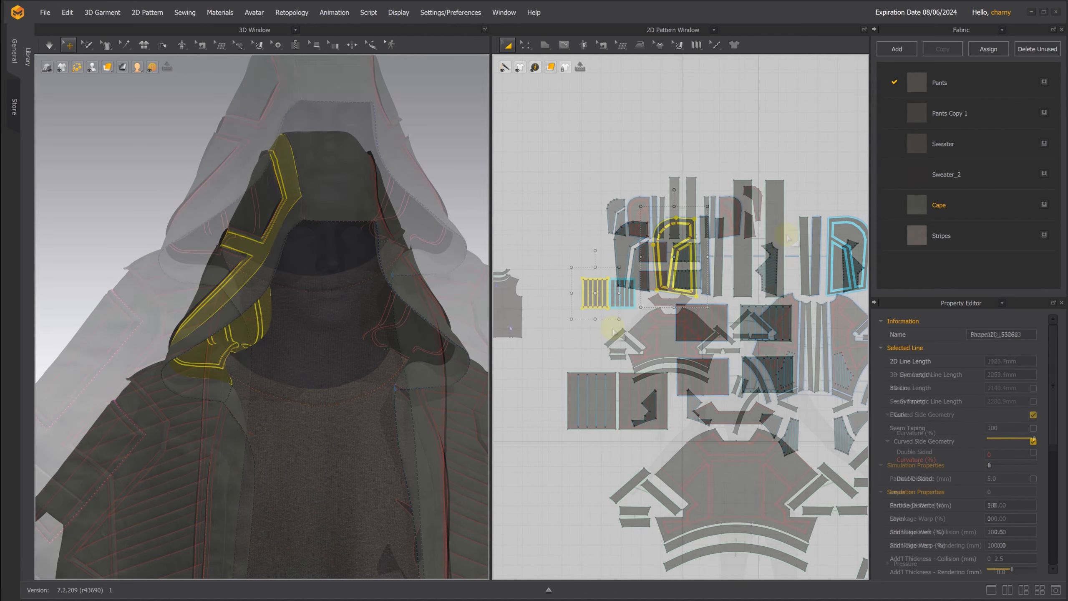
left_click_drag(747, 296, 748, 303)
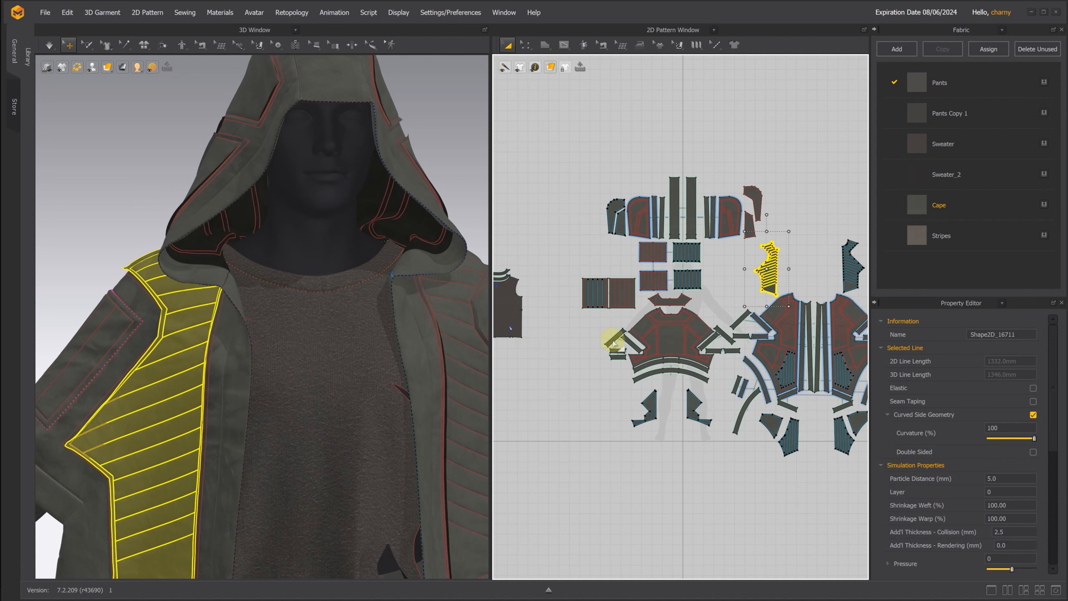
left_click(804, 280)
left_click(772, 306)
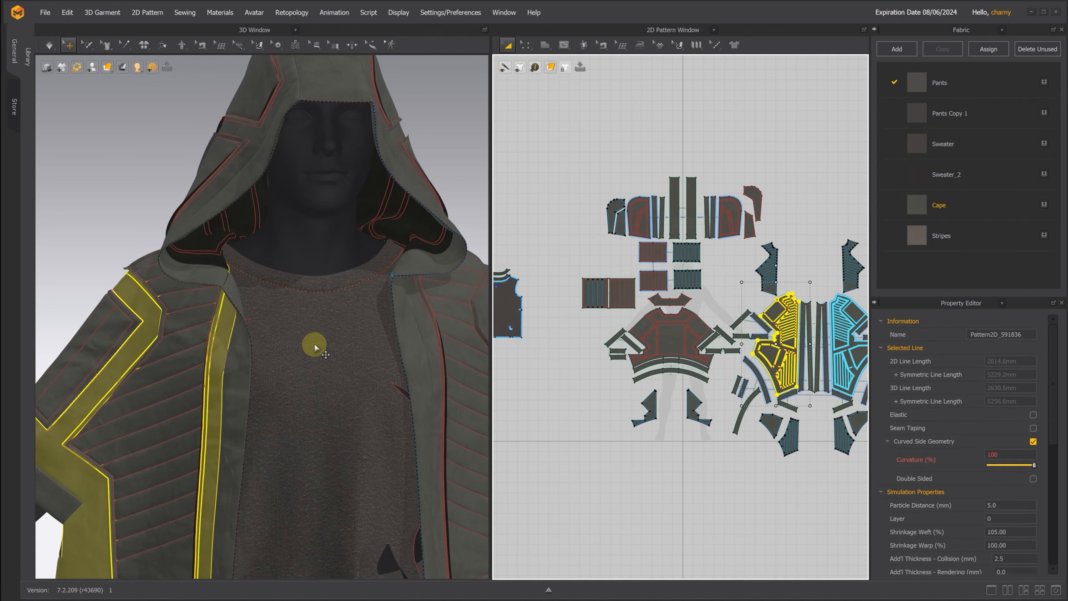
scroll(315, 347, "down", 5)
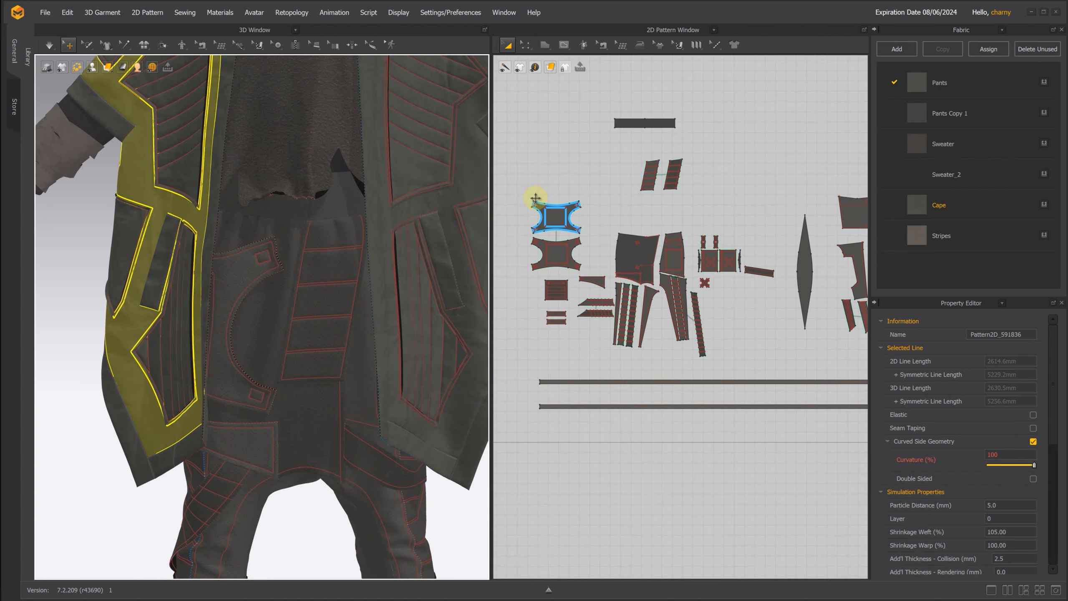
Step: Select the pants pocket, leg strap, arm wrap and leg wrap pieces to inspect where each sits on the garment and in the 2D patterns
left_click(537, 202)
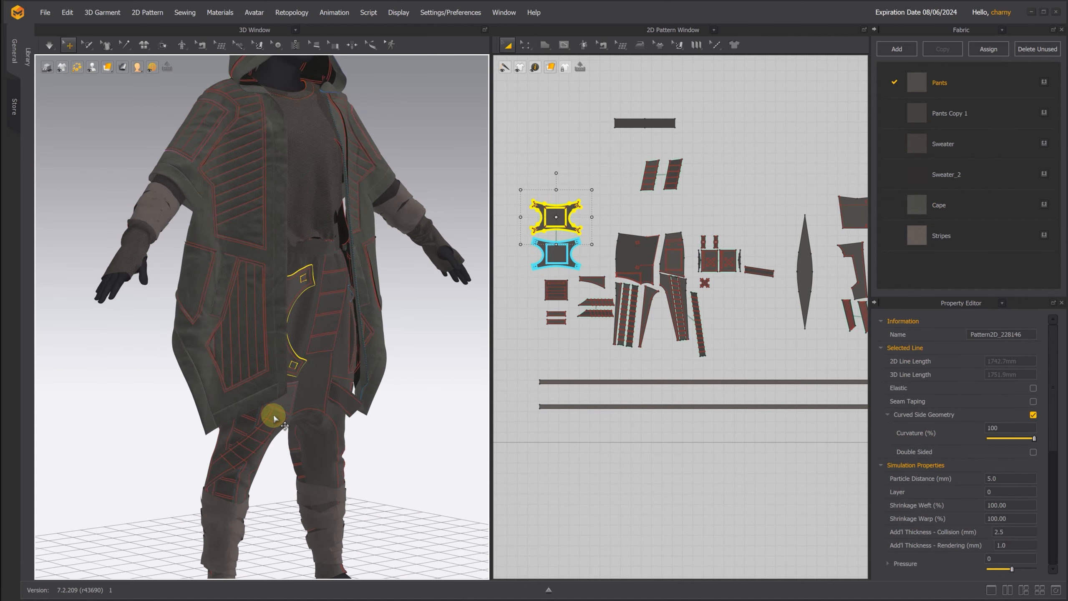
left_click(273, 414)
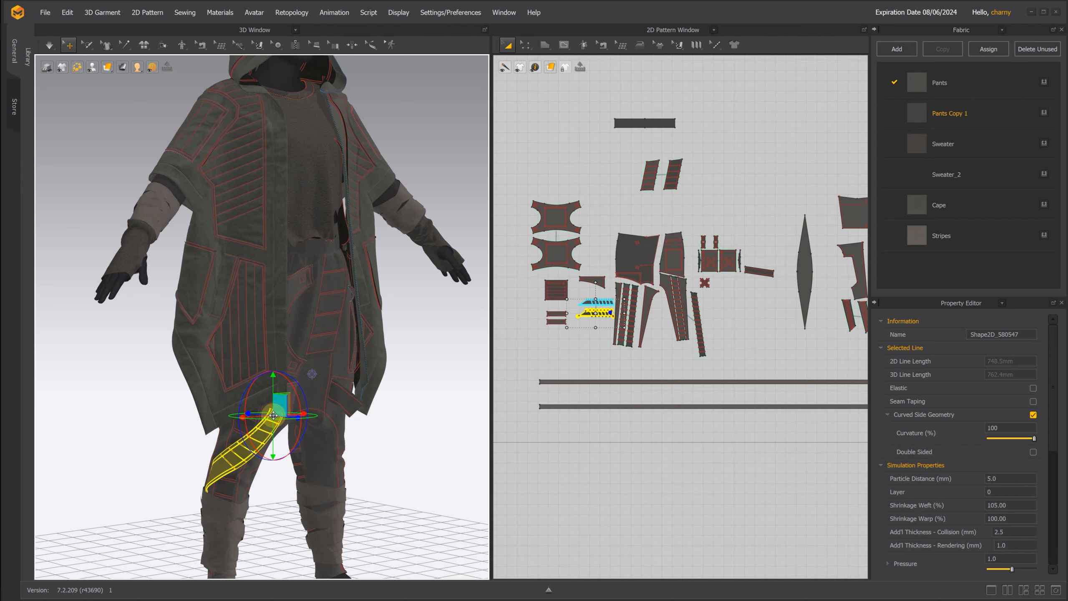
right_click_drag(405, 429, 386, 429)
left_click(167, 231)
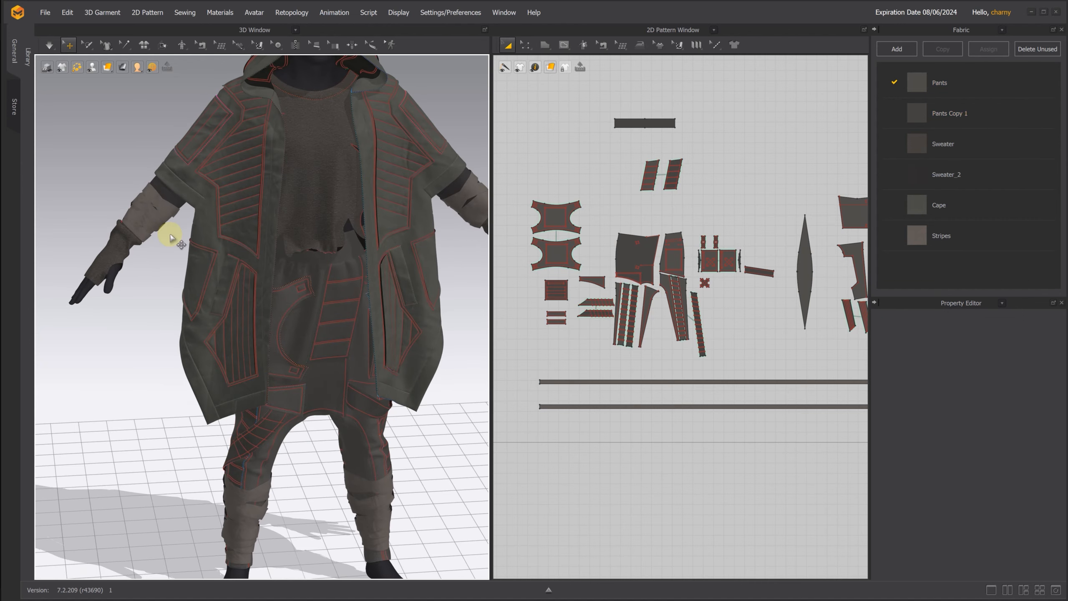
left_click(156, 217)
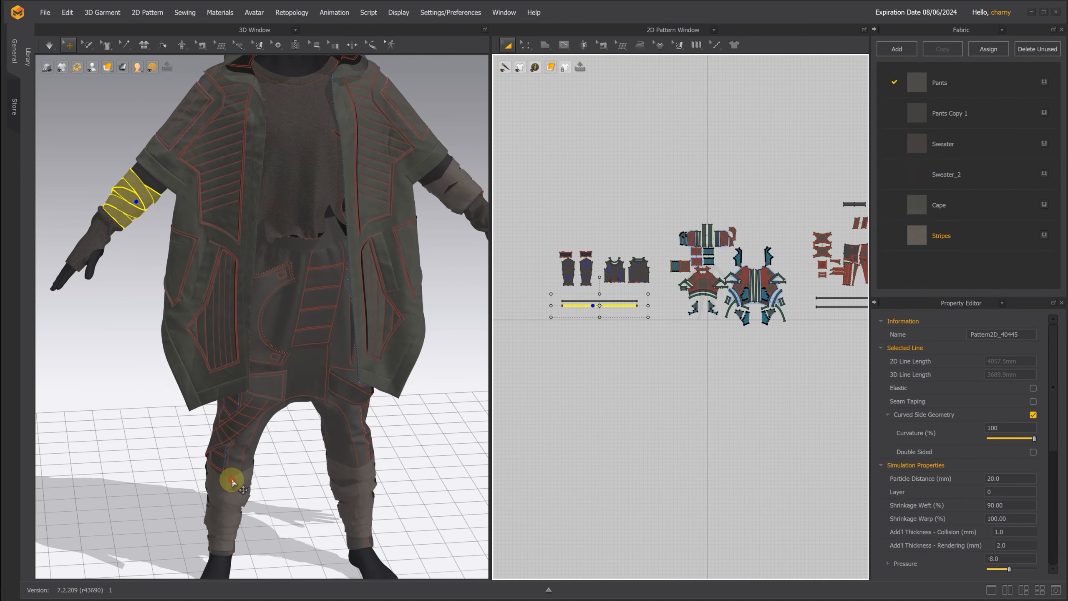
left_click(232, 481)
scroll(436, 372, "down", 5)
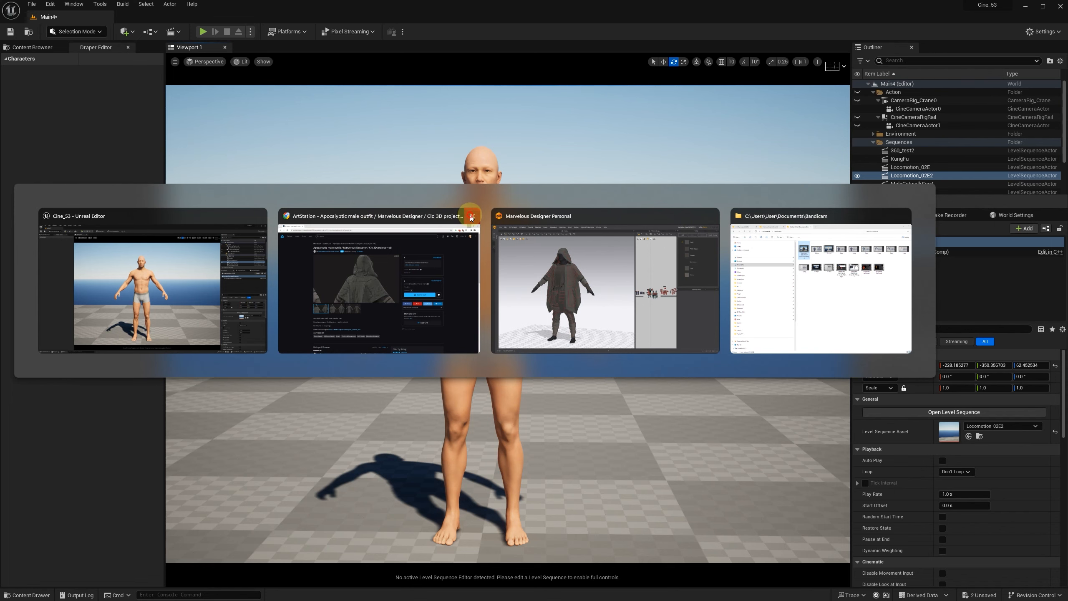
Step: Switch to Marvelous Designer and examine the standing pose of the avatar wearing the outfit
left_click(472, 215)
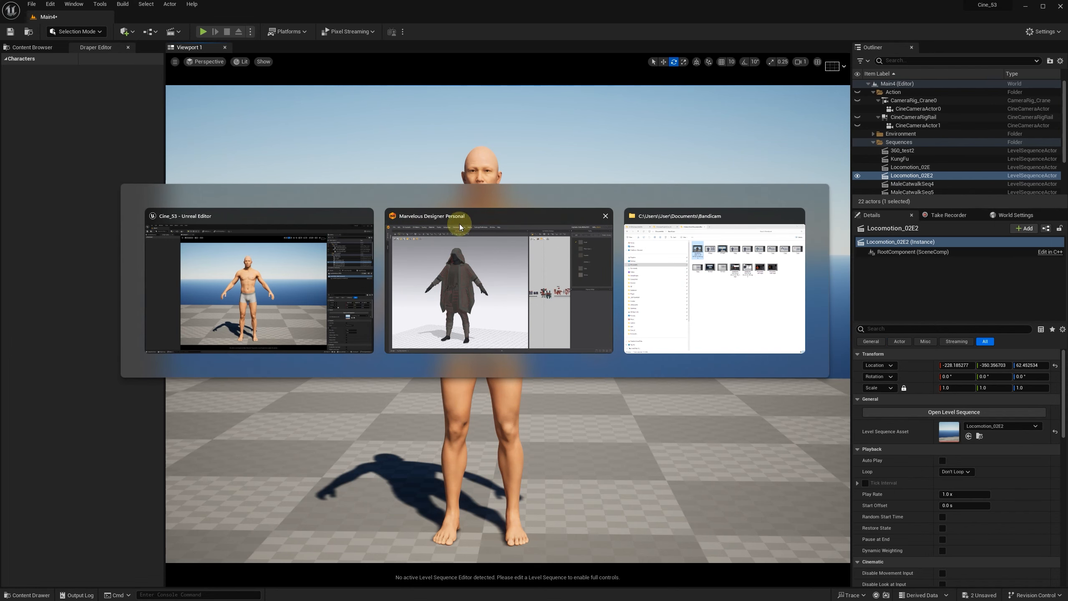
left_click(469, 279)
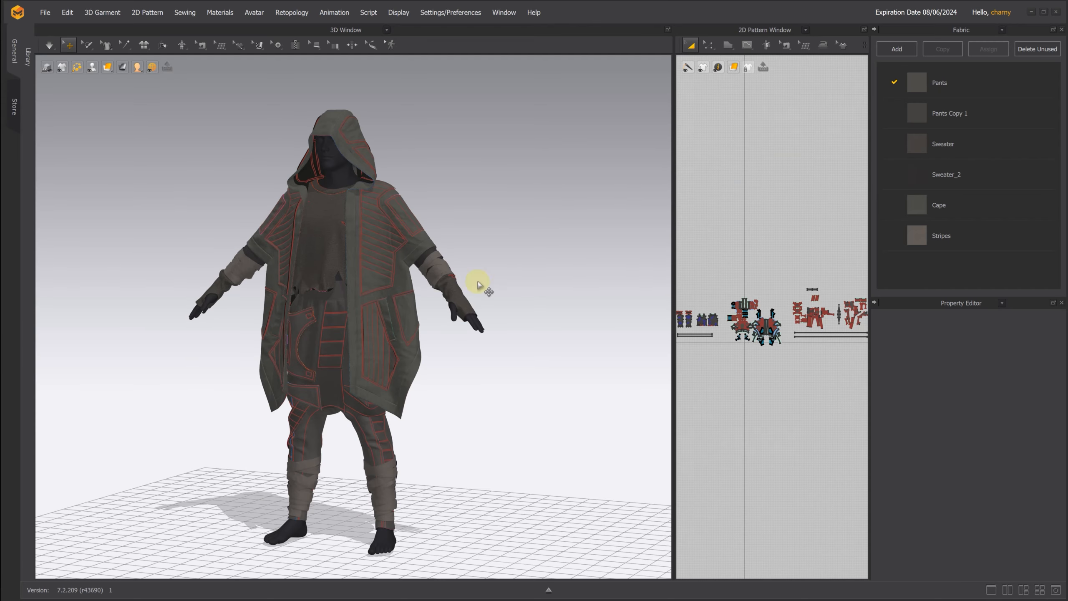
right_click_drag(497, 271, 527, 262)
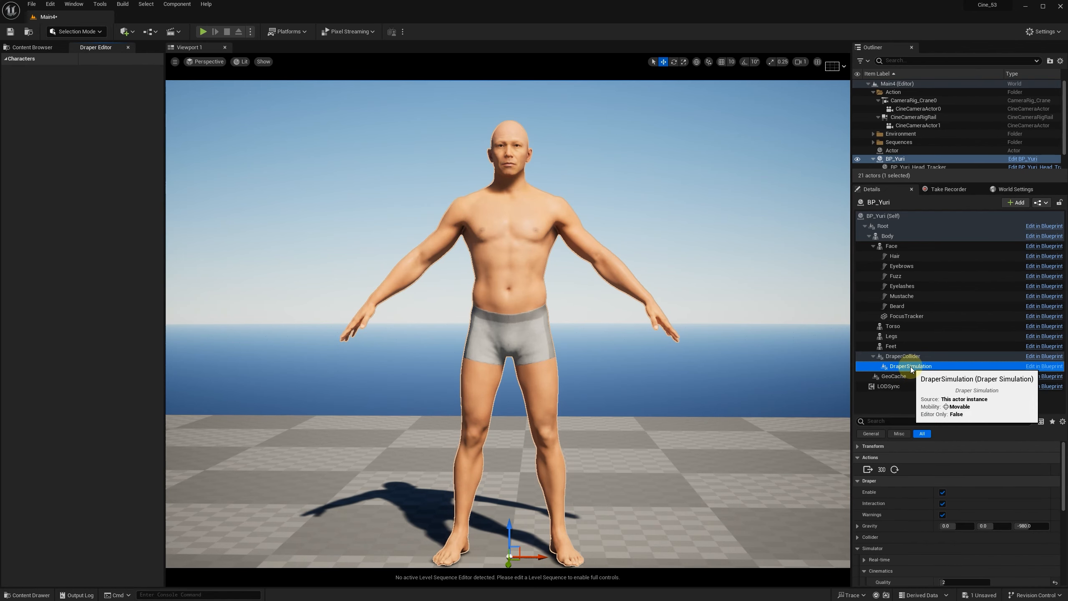
Step: In Unreal Engine, delete DraperCollider from BP_Yuri and clear the Body component's Anim to Play asset
left_click(908, 360)
key("Delete")
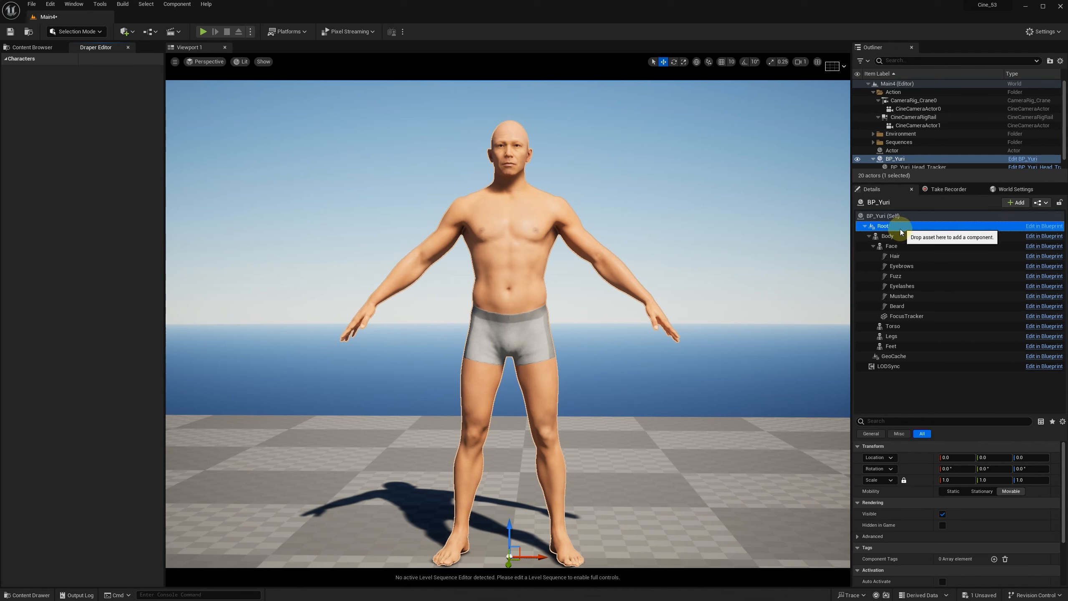
left_click(892, 236)
left_click_drag(929, 415, 931, 303)
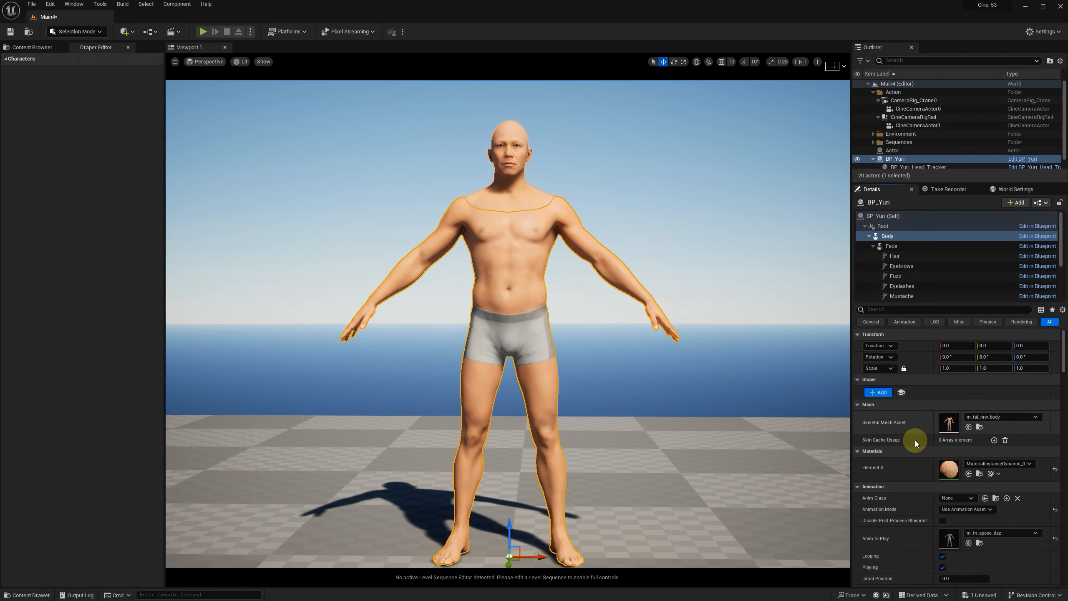
left_click(998, 534)
left_click(1008, 386)
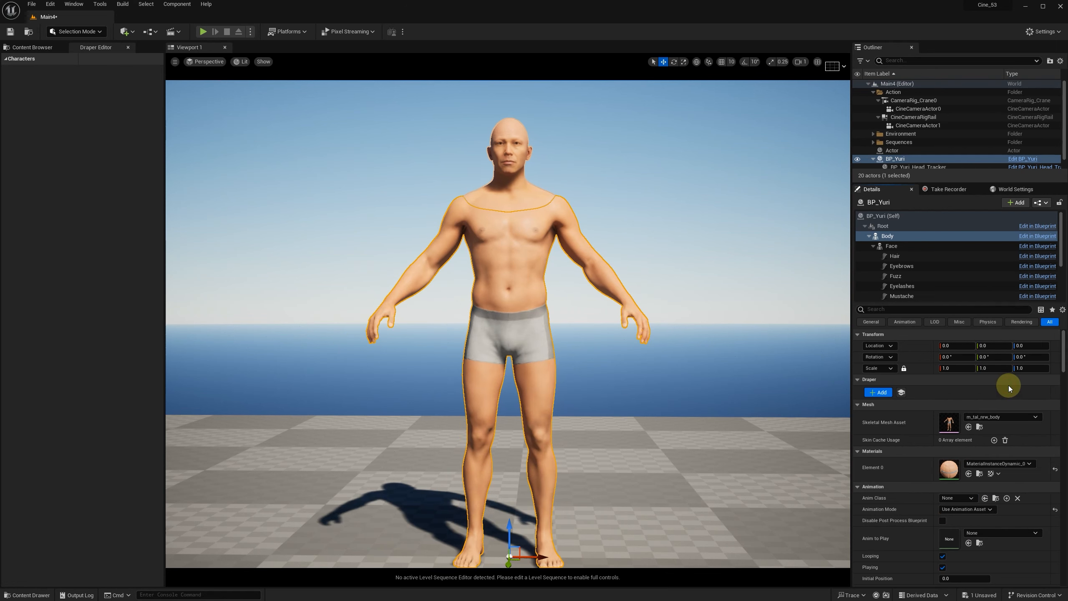
mouse_move(697, 327)
left_mouse_down("alt")
mouse_move(674, 331)
mouse_move(688, 327)
left_mouse_up("alt")
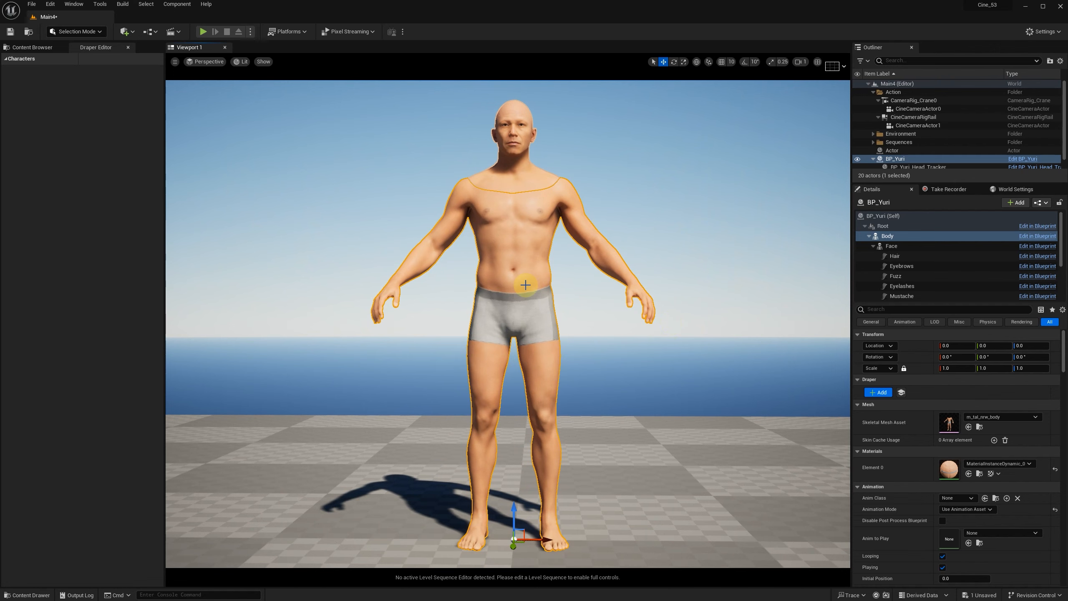
left_click_drag(525, 285, 553, 298)
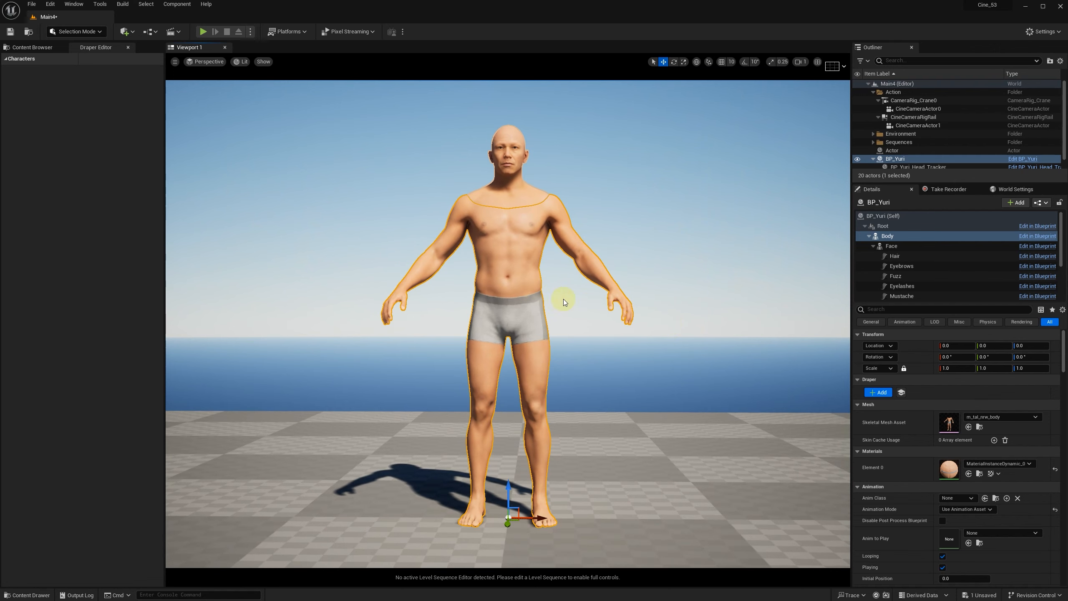
left_click_drag(623, 299, 682, 333, "alt")
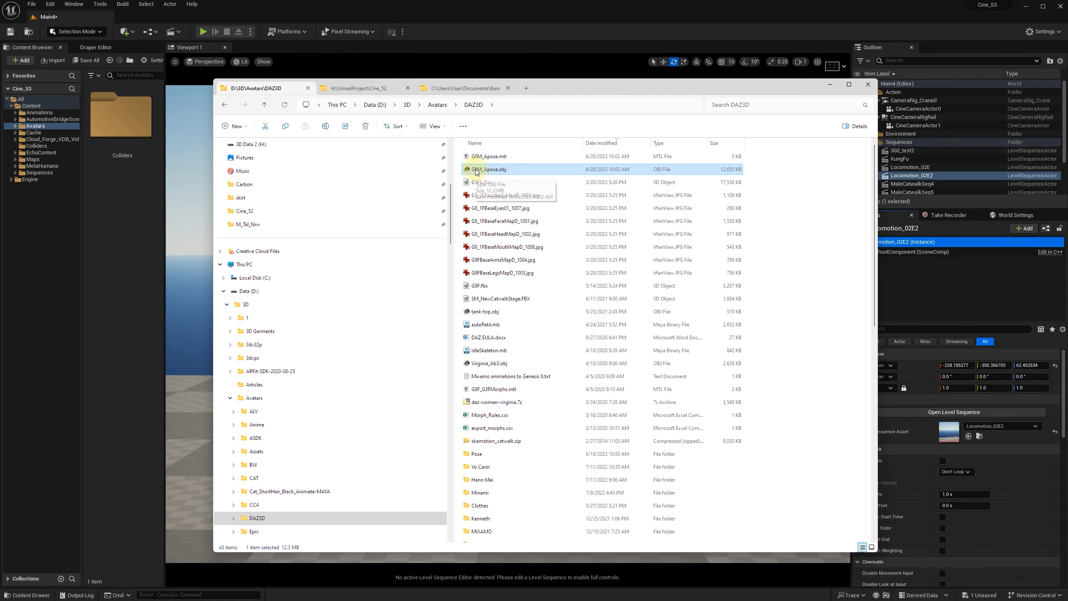
Step: Import G8M_Apose.obj into the Avatars folder with a 90 degree X offset rotation and place the mesh in the level
left_click_drag(477, 173, 122, 301)
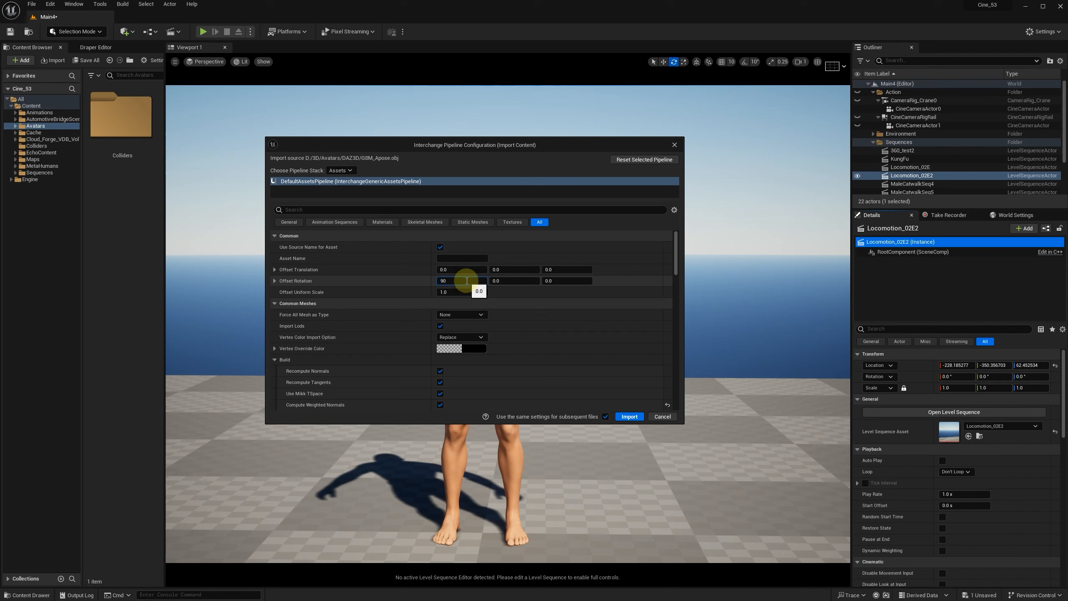
left_click(629, 415)
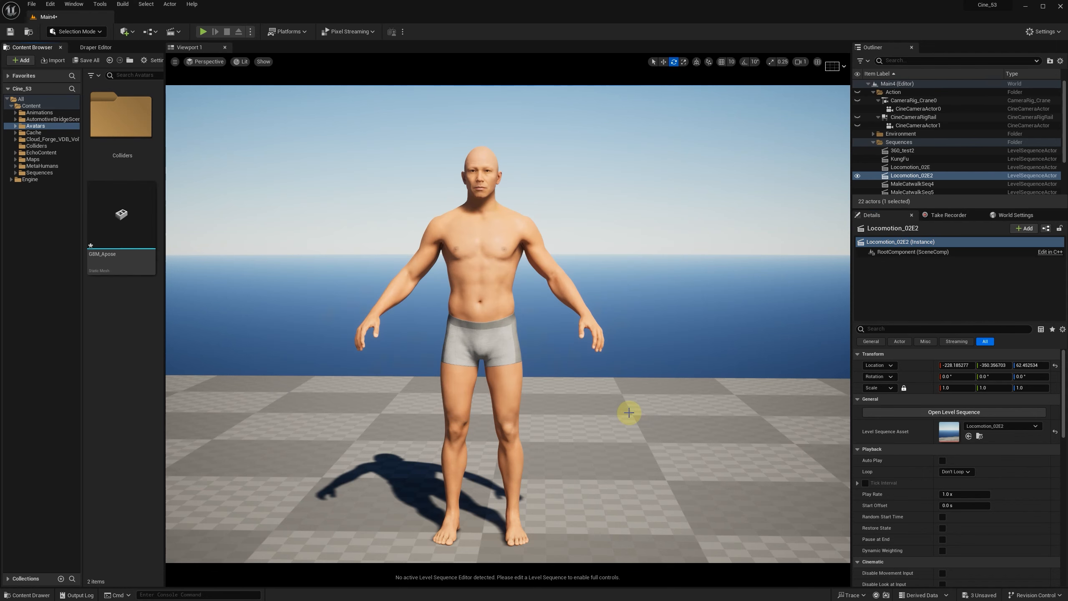
left_click(118, 210)
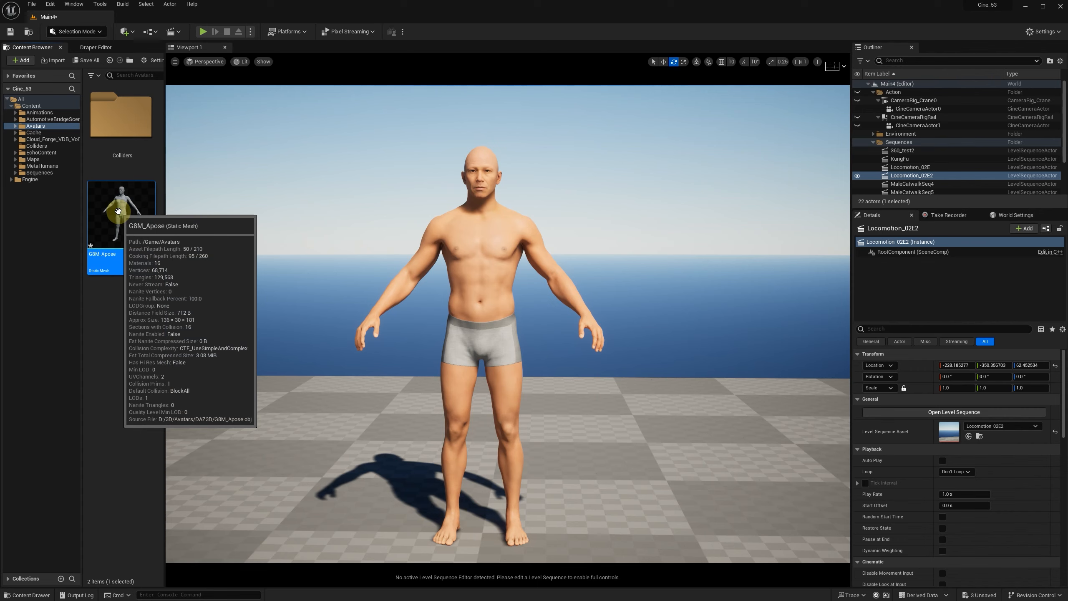
left_click_drag(148, 238, 418, 480)
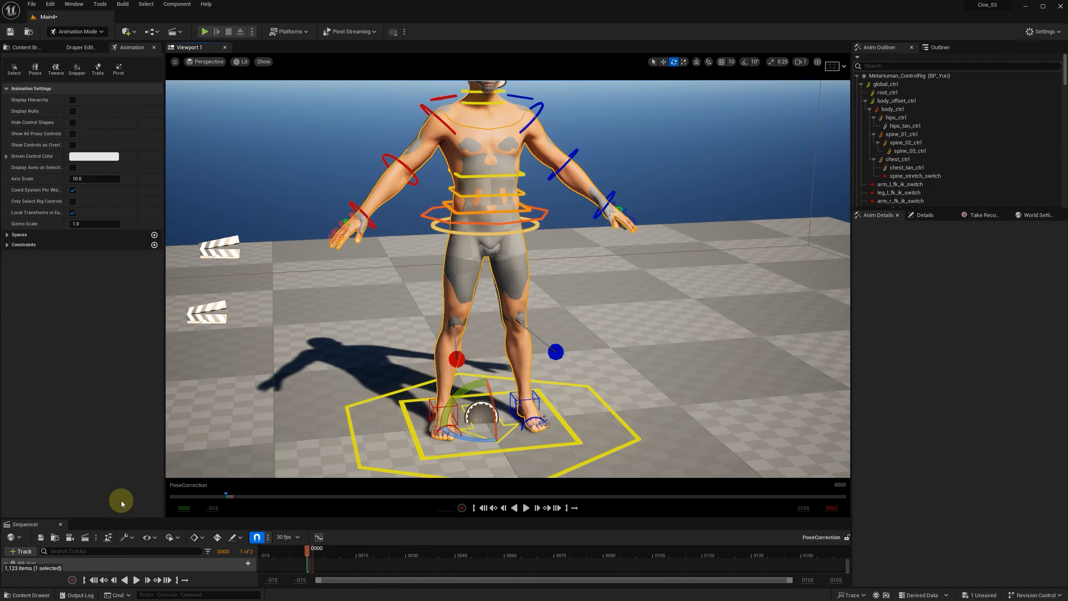
Step: Bake the Body track of PoseCorrection to an animation sequence named A_G8M_POSE in the Animations/Male folder
left_click_drag(129, 518, 134, 384)
right_click(53, 443)
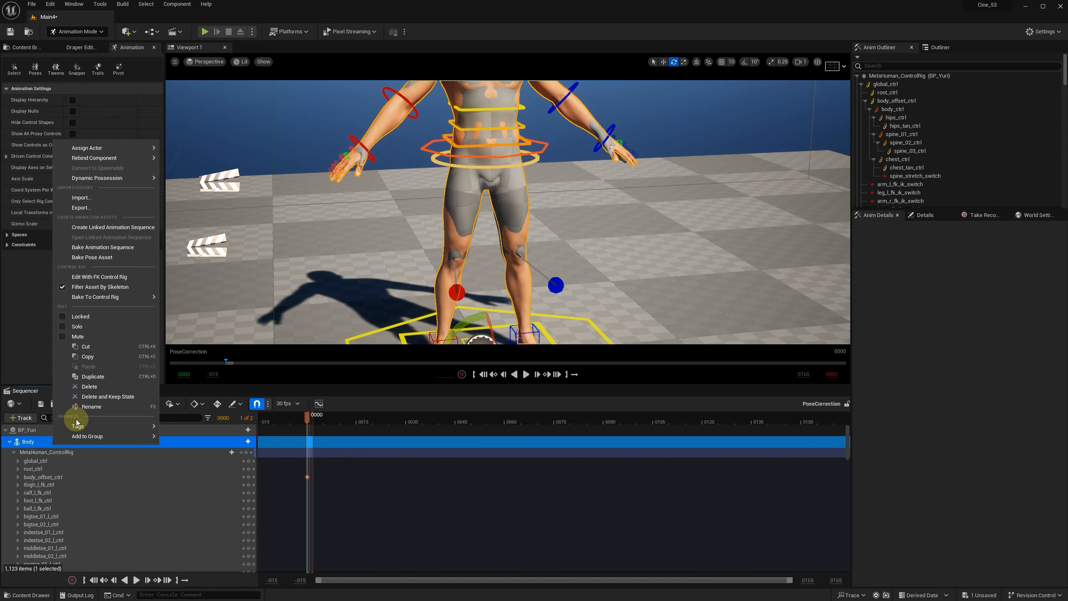
left_click(103, 247)
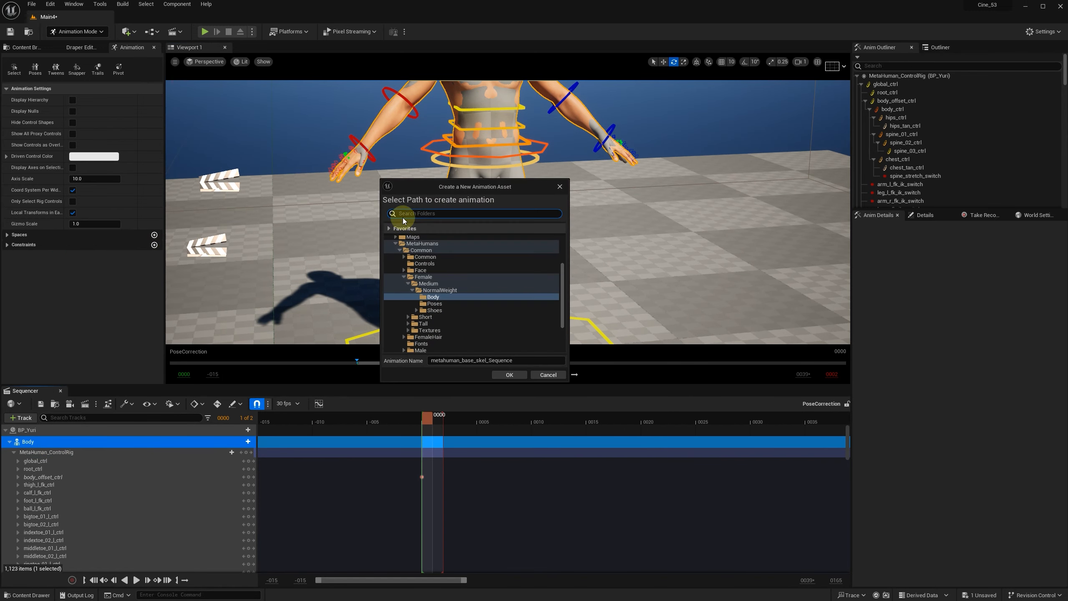
left_click(403, 249)
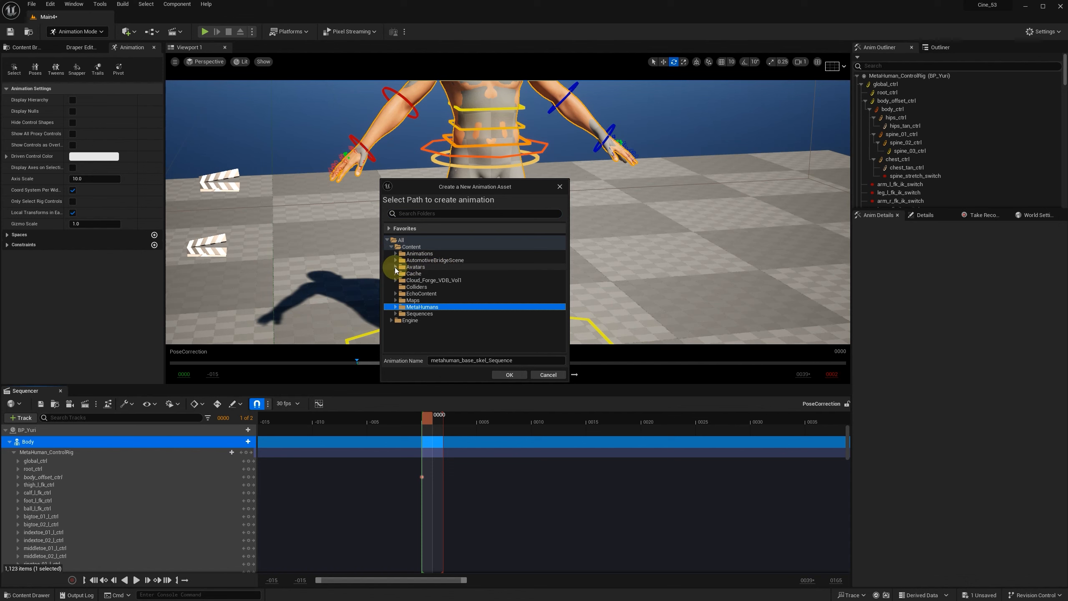
left_click(395, 253)
left_click(417, 320)
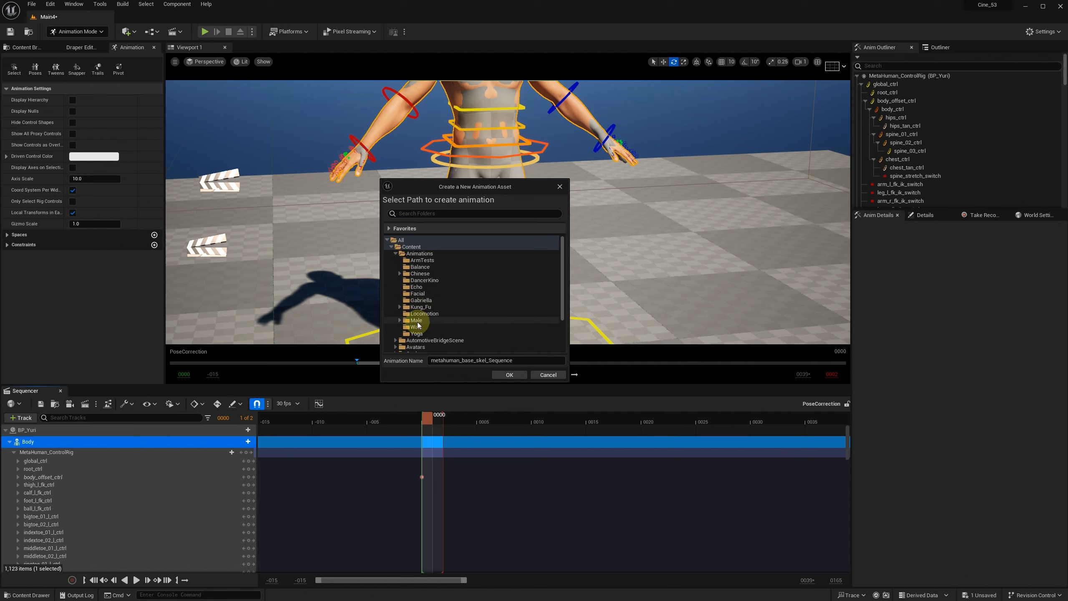
left_click(510, 374)
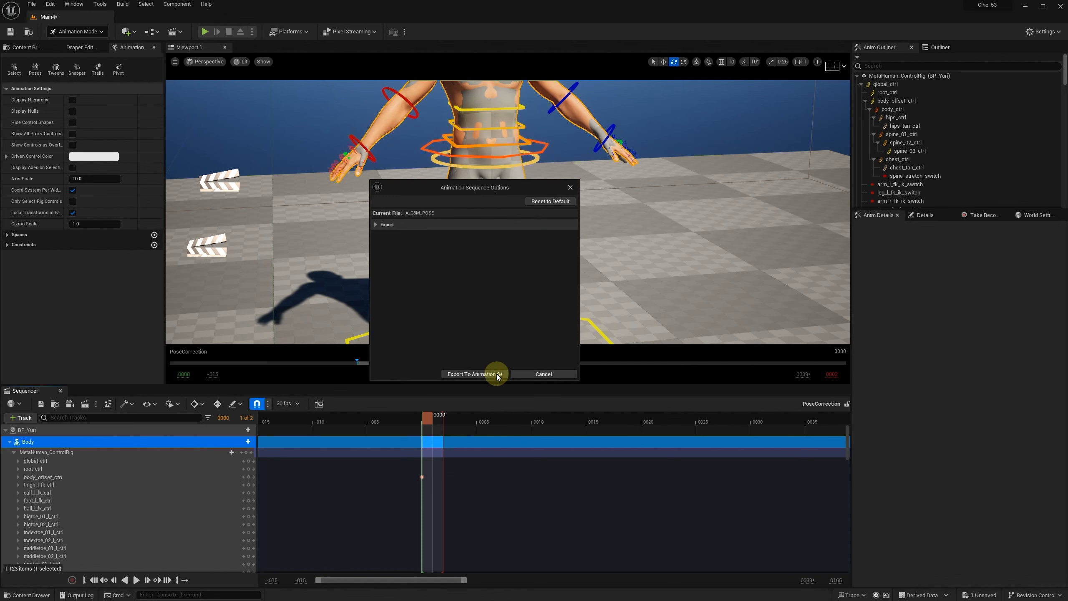
left_click(491, 375)
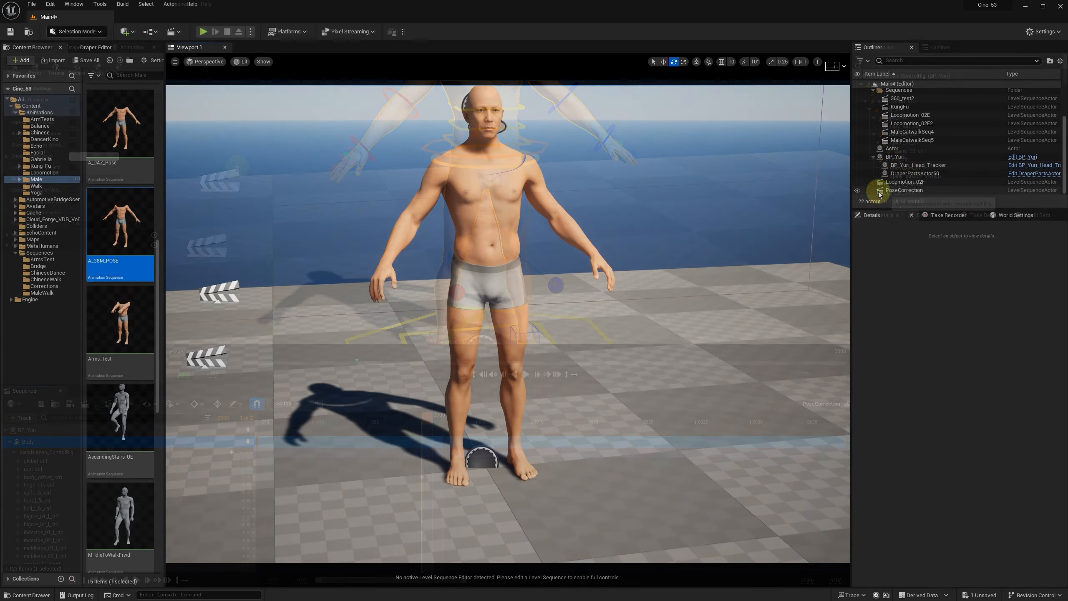
Step: Assign A_G8M_POSE as BP_Yuri's Body Anim to Play and set its animation mode to Use Animation Asset
left_click(895, 156)
left_click(873, 272)
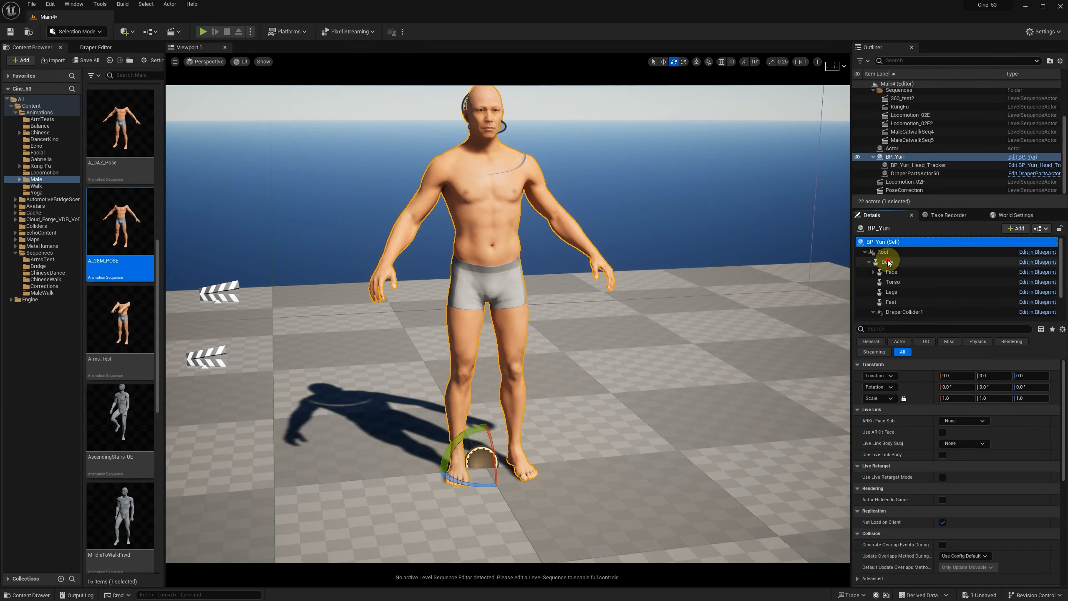
left_click(888, 262)
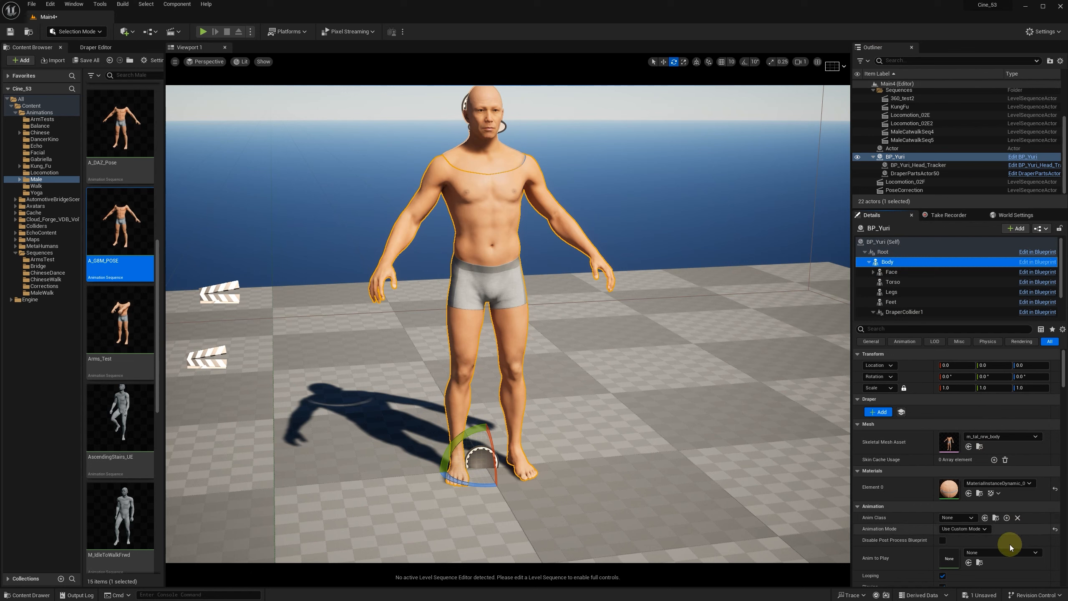
left_click(969, 563)
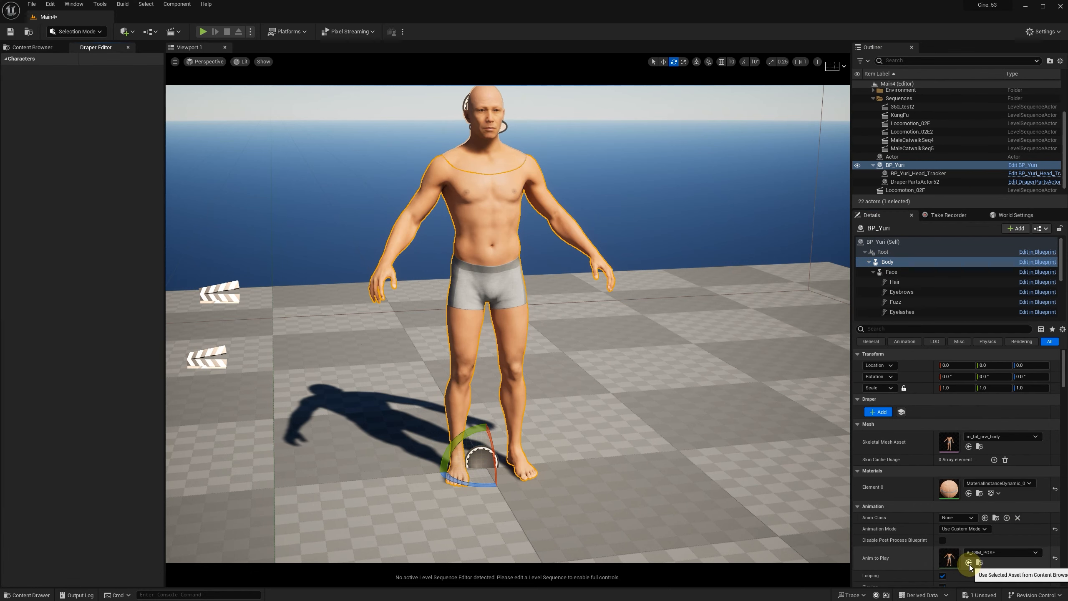
left_click(964, 529)
left_click(974, 546)
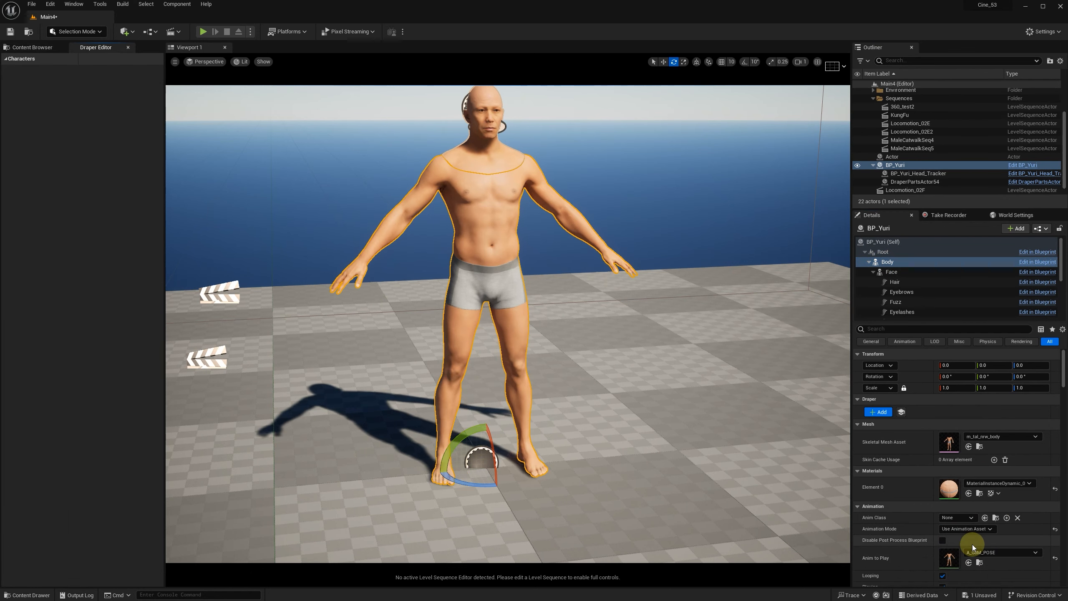
Step: Export the collider from BP_Yuri's DraperSimulation component as M_TN_A_G8M_POSE.obj in the M_Tal_Nrw folder, replacing the existing file
left_click(907, 255)
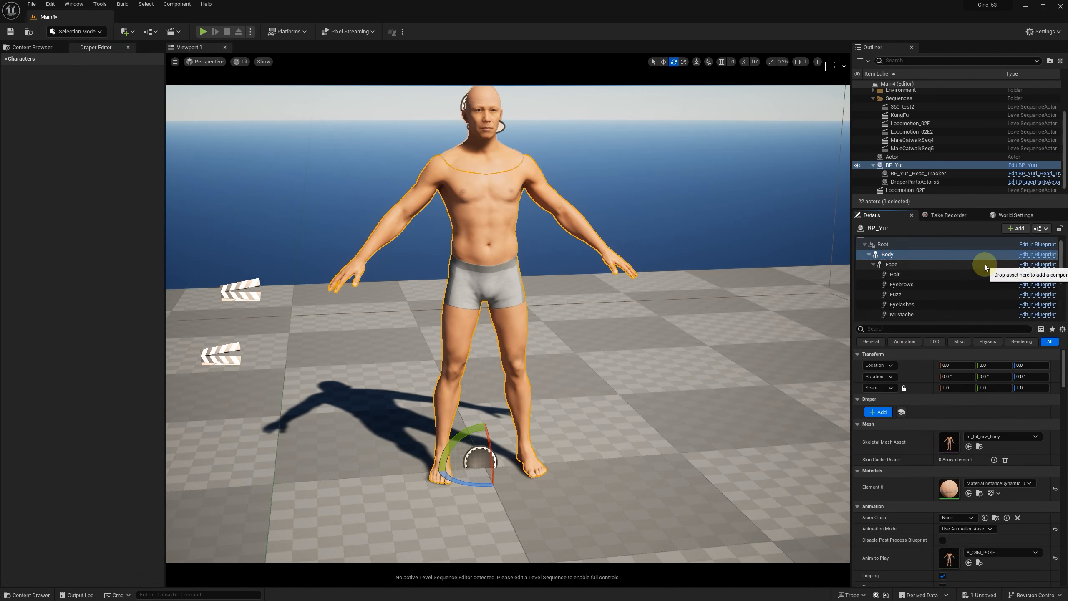
left_click(873, 264)
scroll(953, 280, "down", 2)
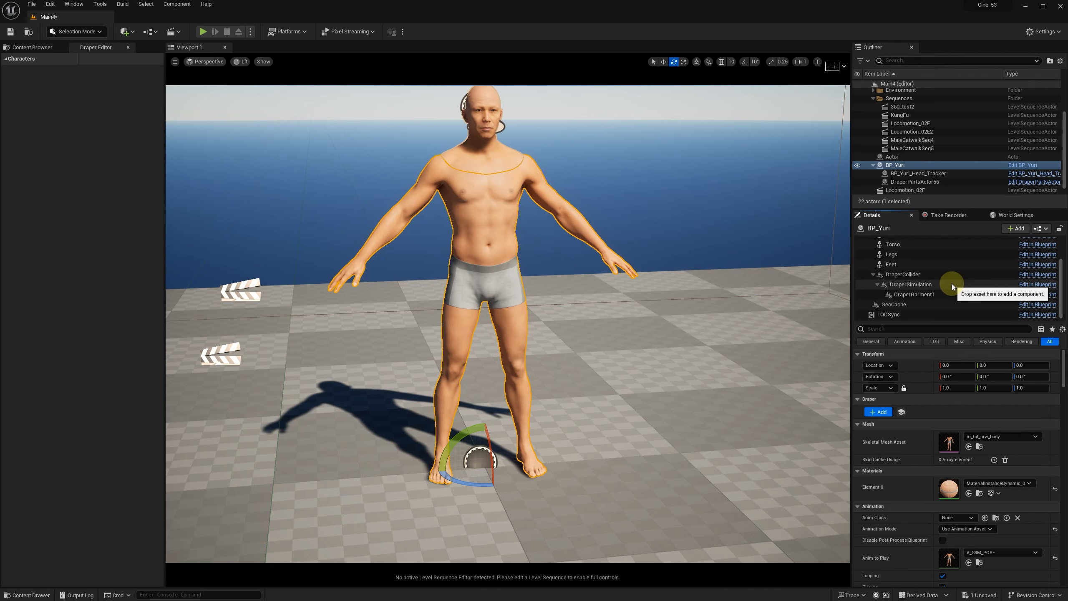
left_click(913, 285)
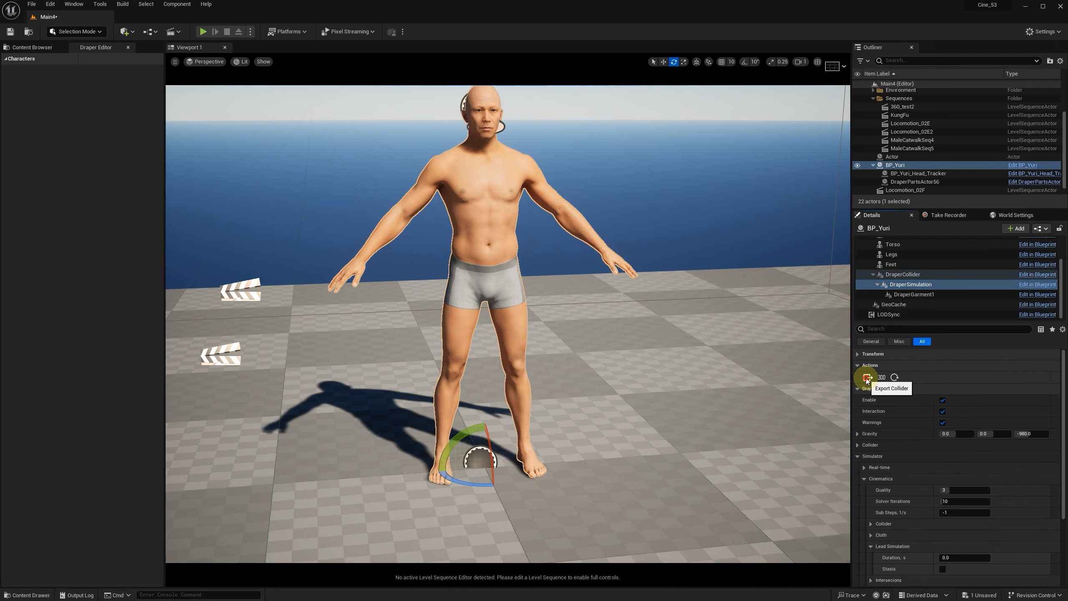
left_click(867, 378)
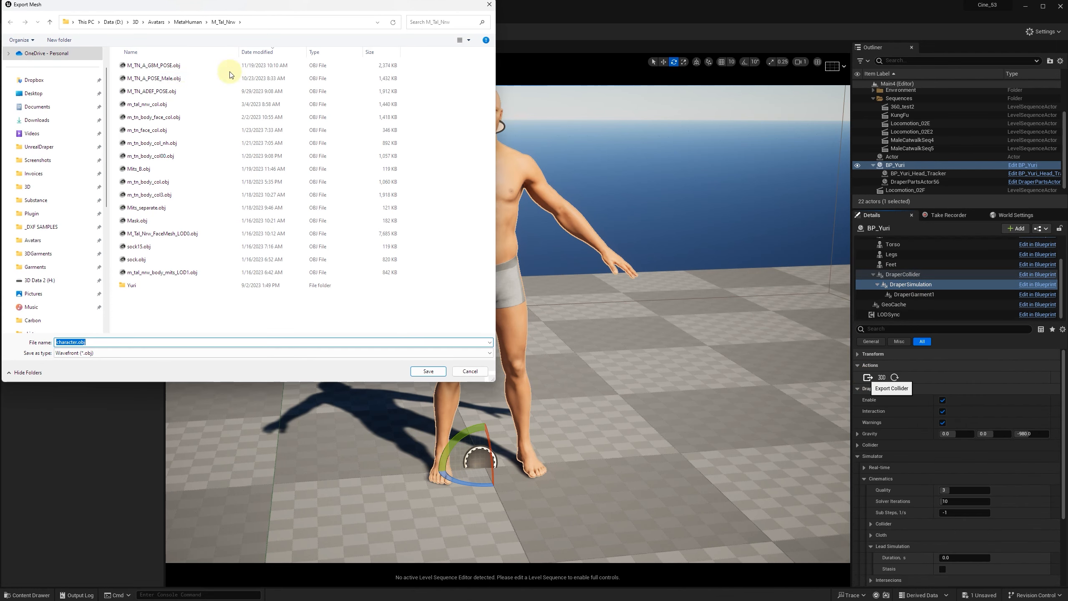
left_click(181, 66)
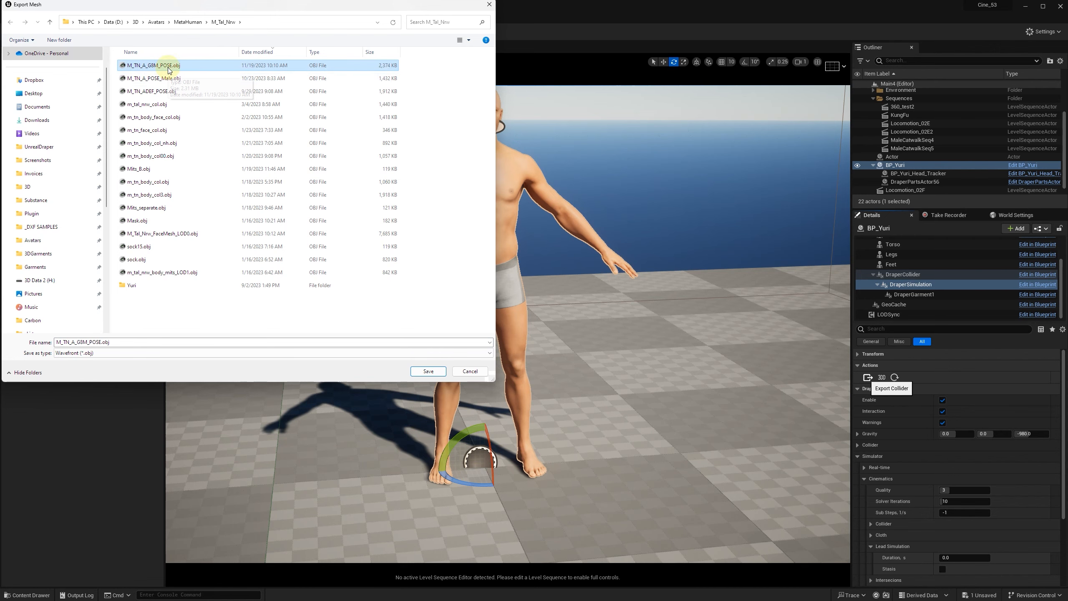
left_click(428, 371)
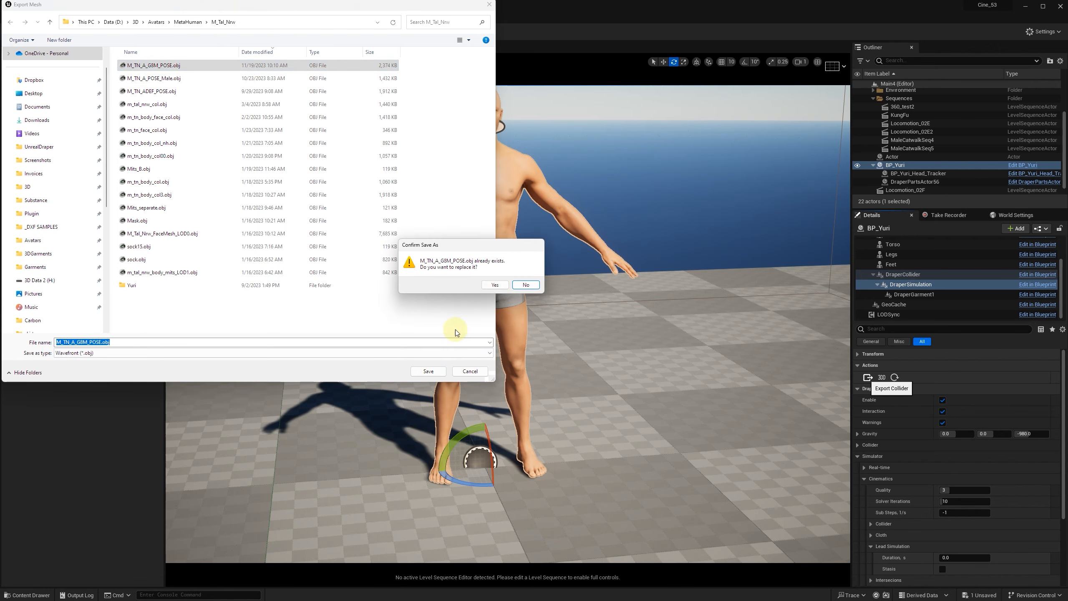
left_click(494, 287)
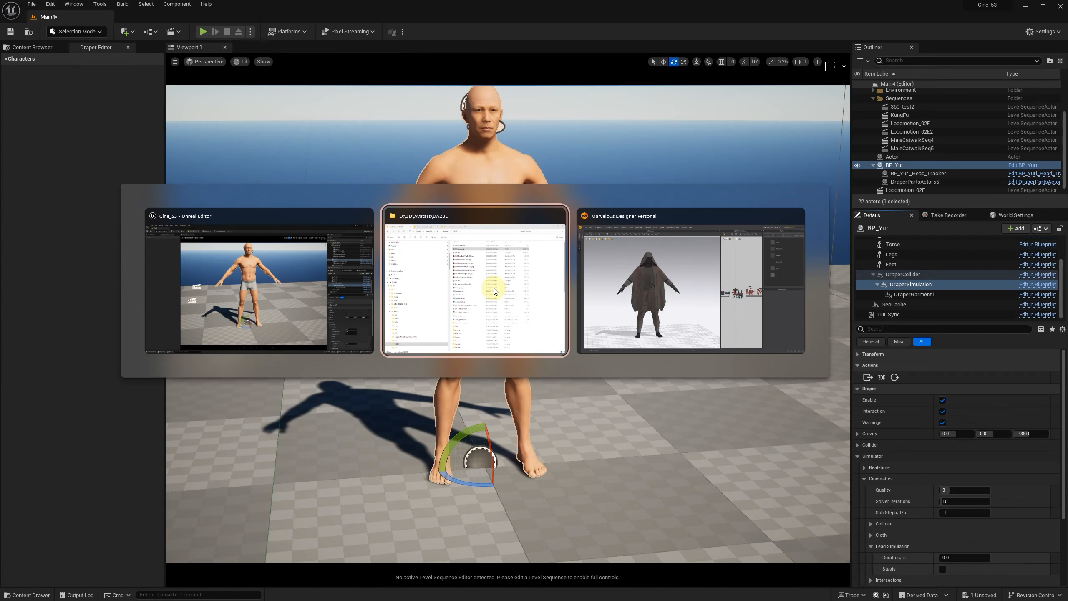
Step: Switch to Marvelous Designer and import M_TN_A_G8M_POSE.obj from the M_Tal_Nrw folder as the avatar under the outfit
key("alt+Tab")
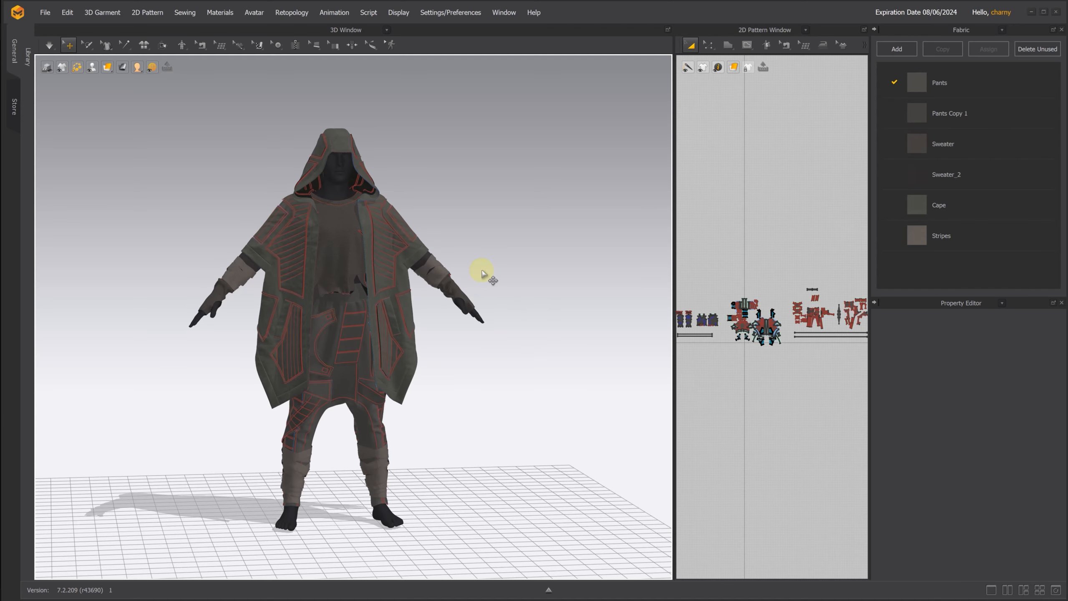
left_click(46, 13)
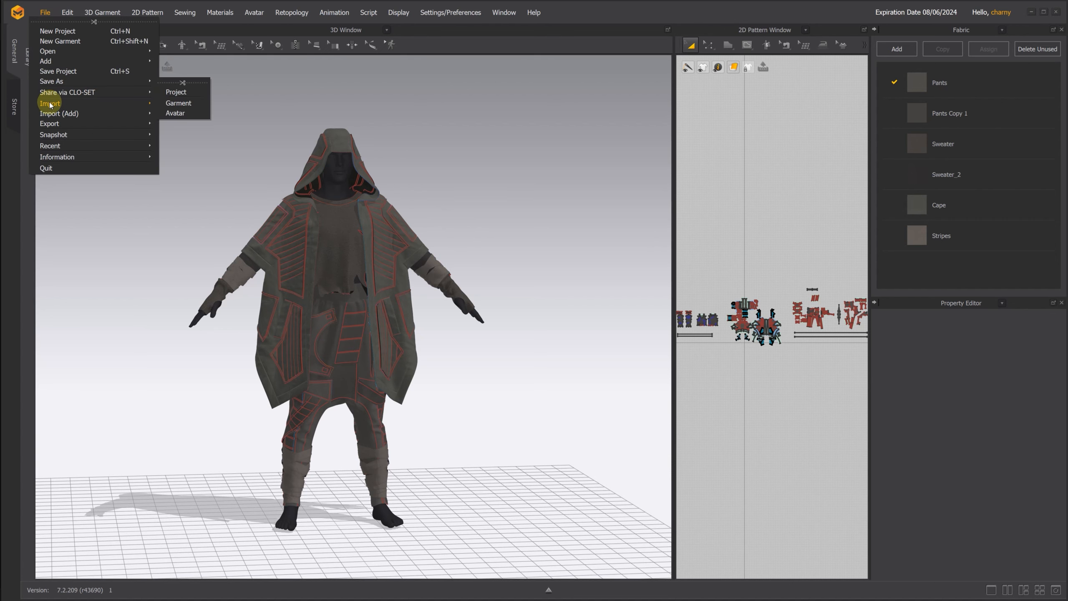
mouse_move(50, 104)
left_click(167, 117)
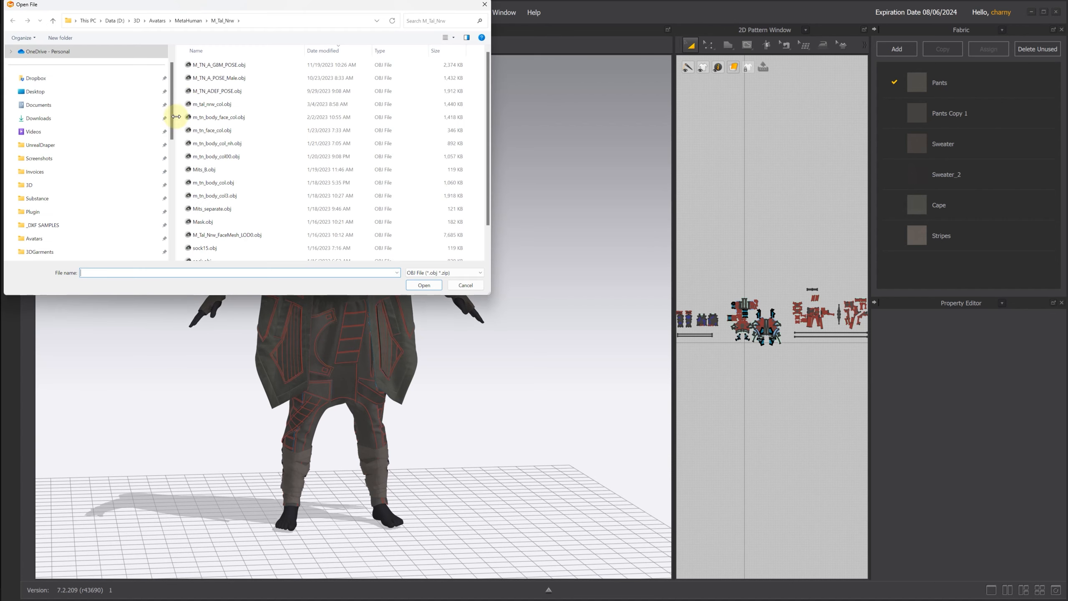
double_click(227, 64)
left_click(530, 413)
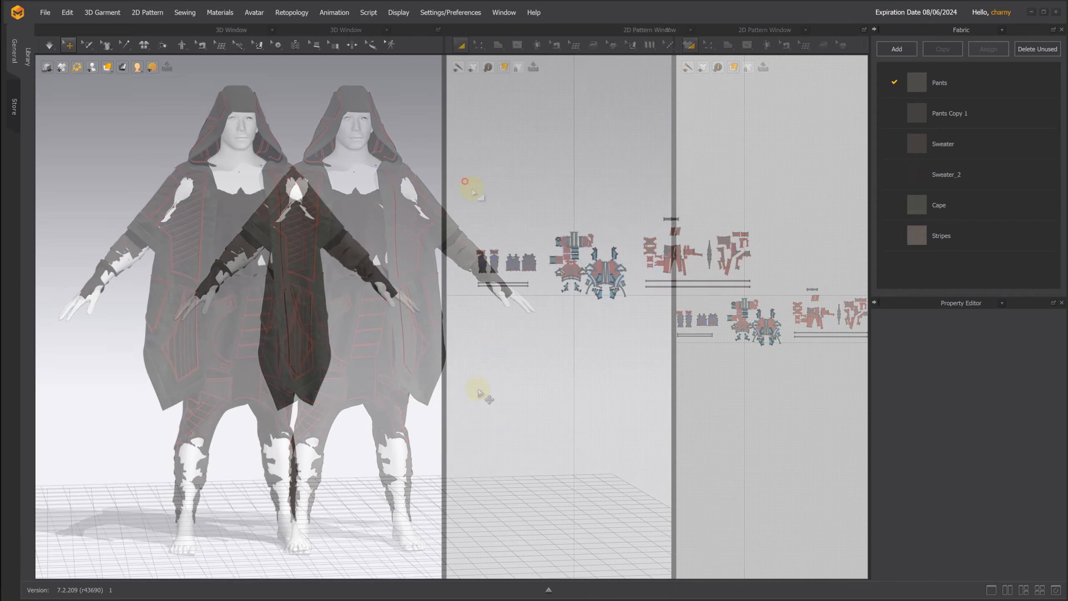
Step: Set the particle distance of all garment patterns to 20 mm and simulate the outfit onto the imported avatar in Normal mode
left_click_drag(465, 181, 802, 331)
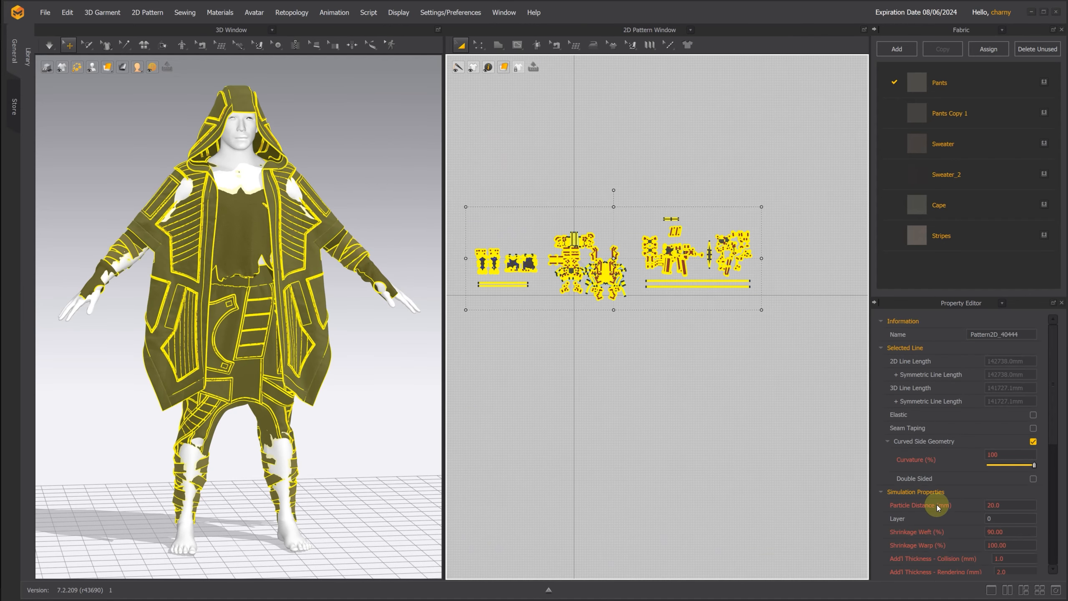
left_click(1013, 503)
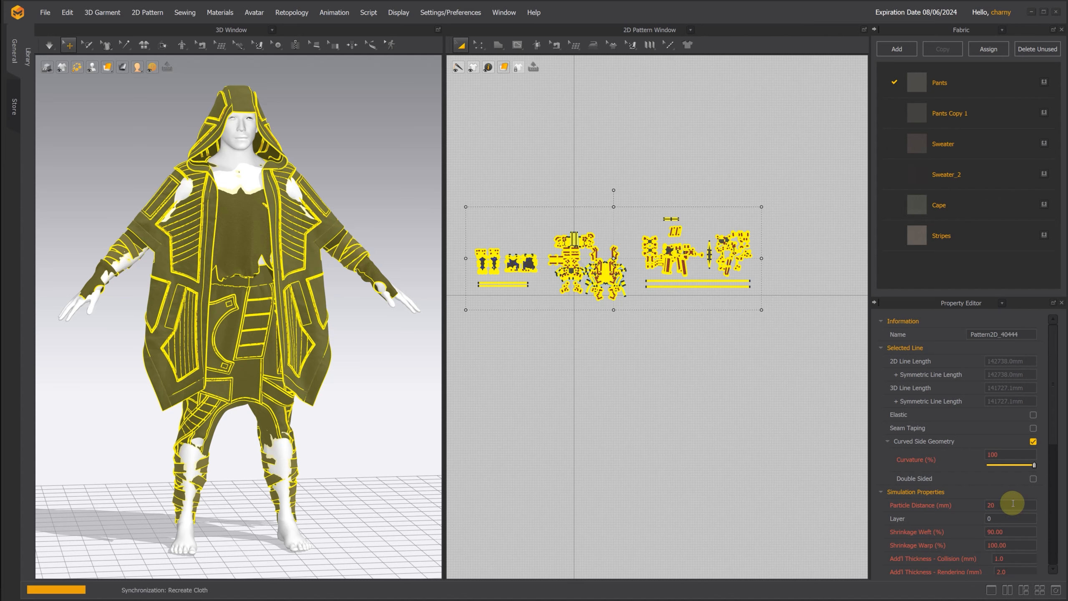
left_click(54, 48)
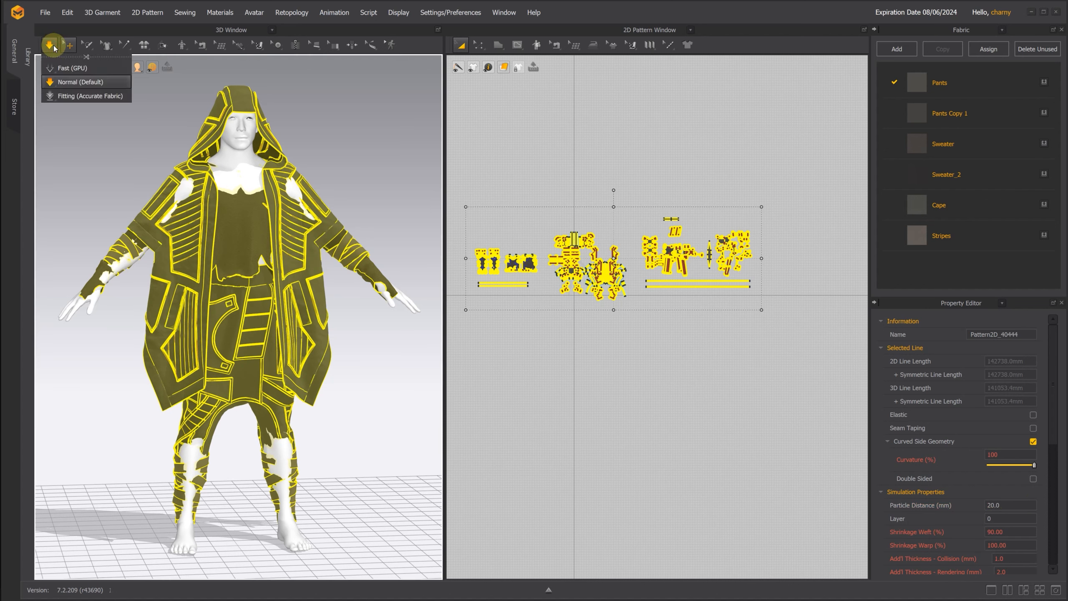
right_click_drag(385, 175, 343, 169)
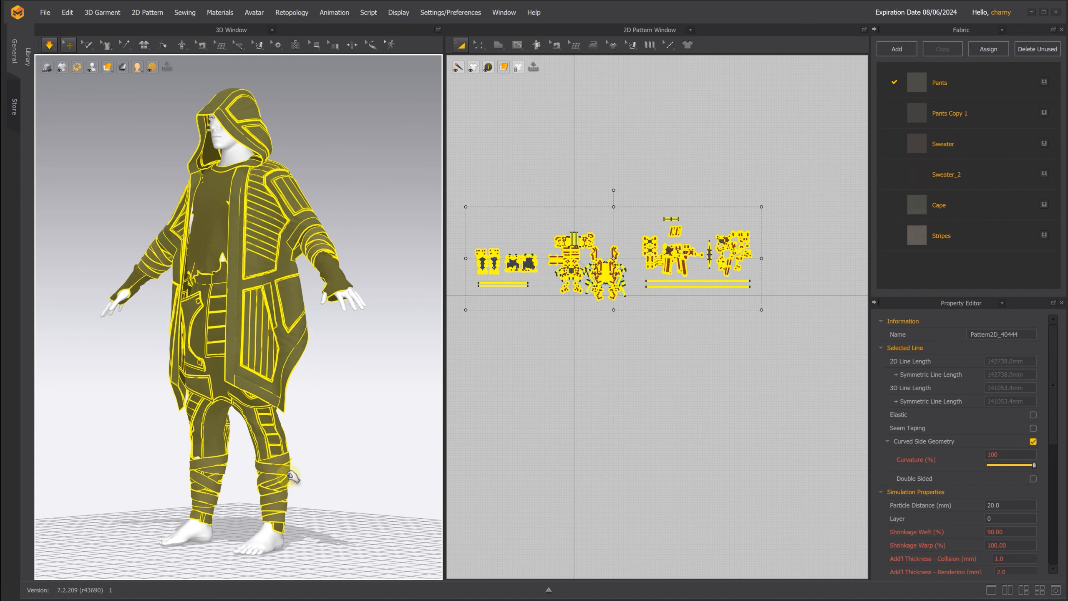
right_click_drag(328, 381, 370, 396)
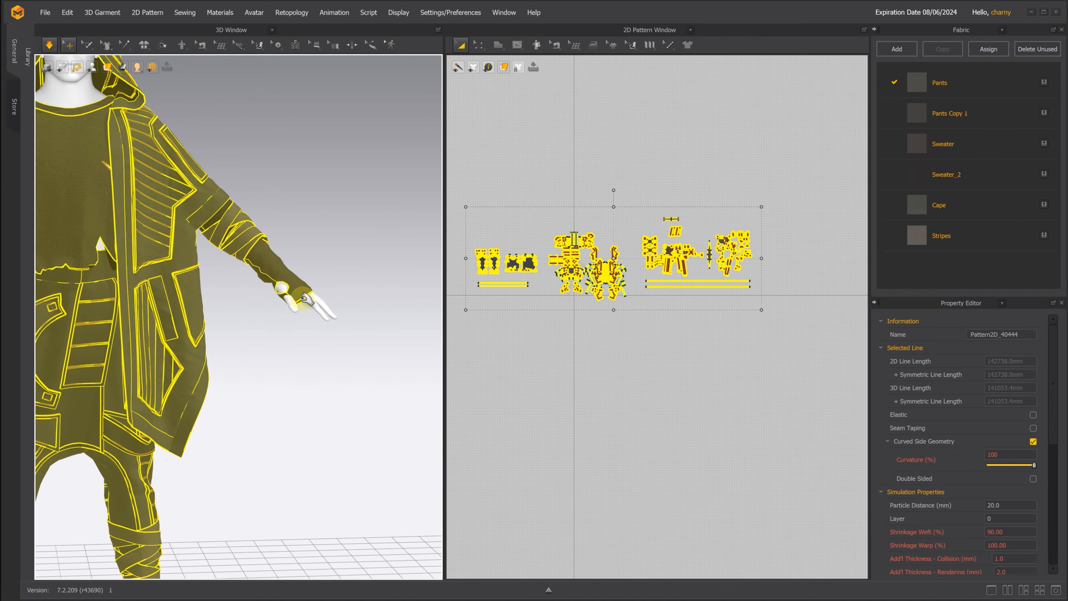
mouse_move(327, 315)
left_mouse_down()
mouse_move(336, 322)
mouse_move(306, 310)
mouse_move(336, 322)
left_mouse_up()
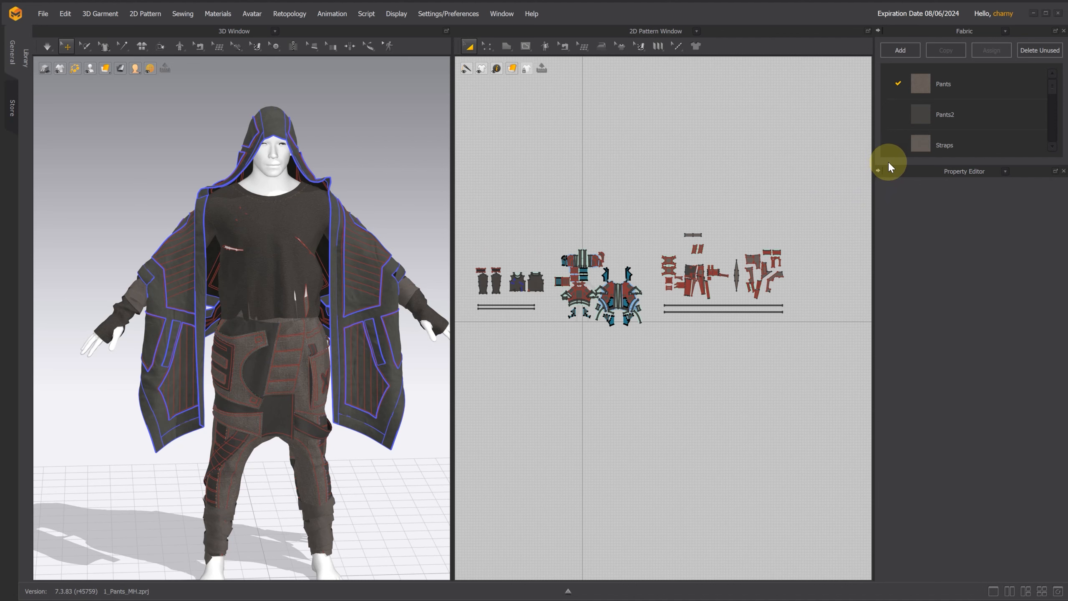
Step: Examine which pattern pieces use the pants fabrics Pants2, Straps and PantsWaist
scroll(794, 232, "up", 4)
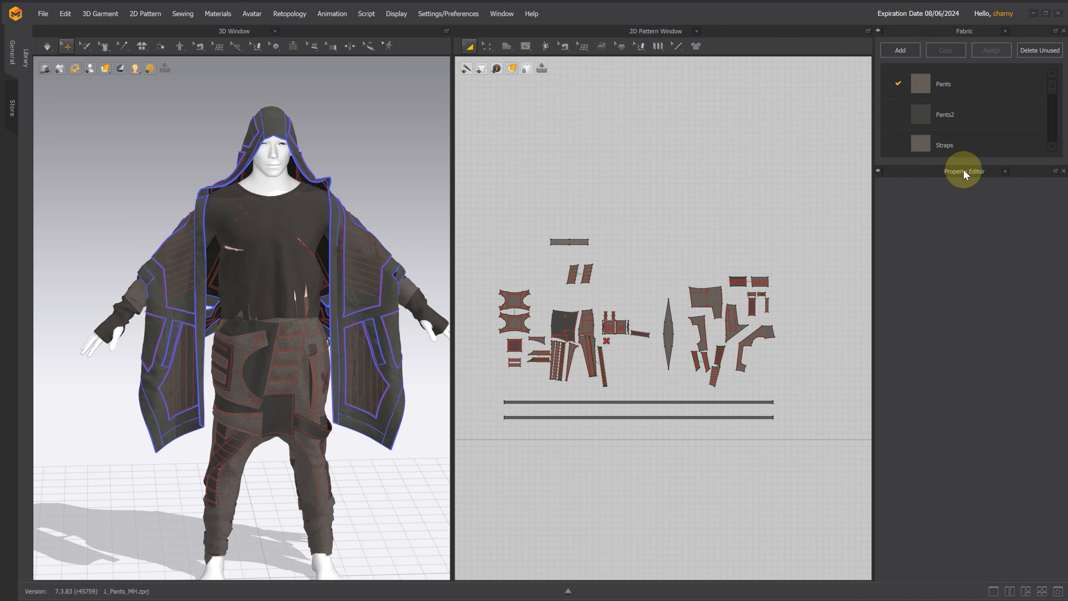
left_click_drag(931, 167, 943, 268)
left_click(964, 111)
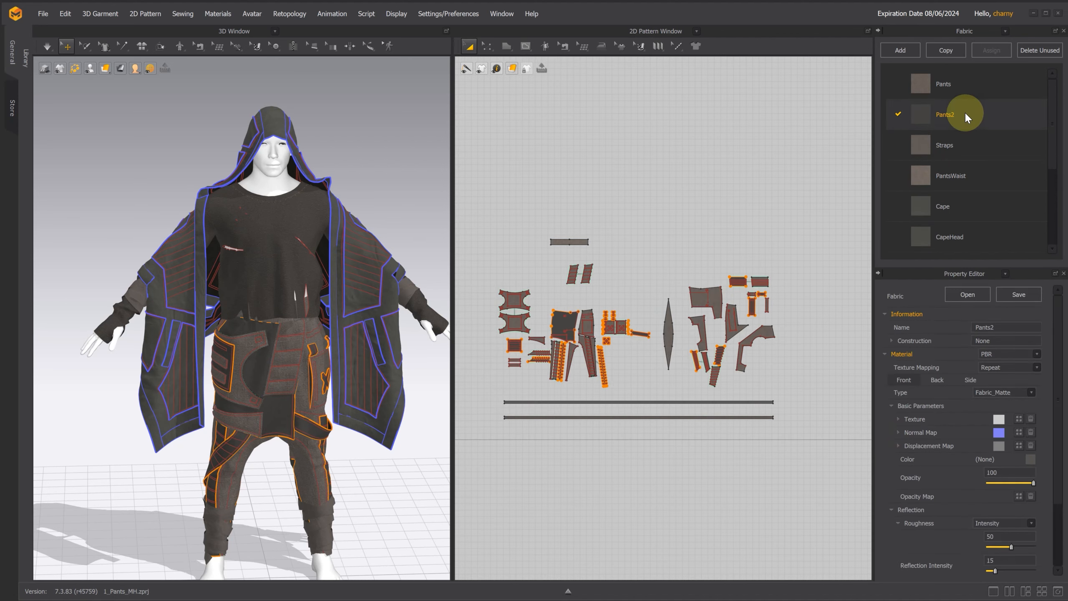
scroll(371, 407, "up", 10)
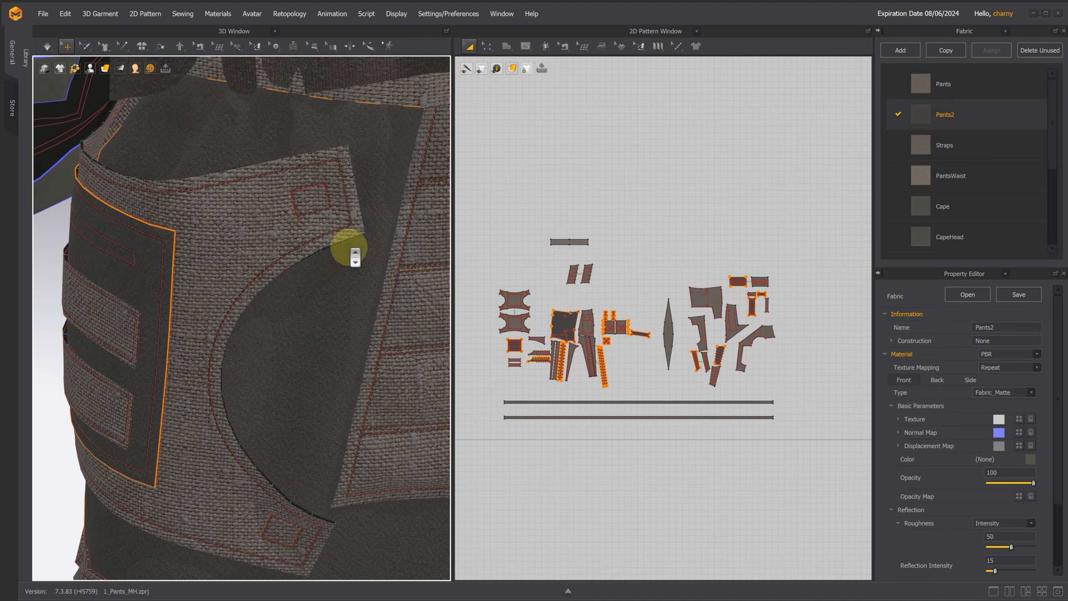
left_click(947, 145)
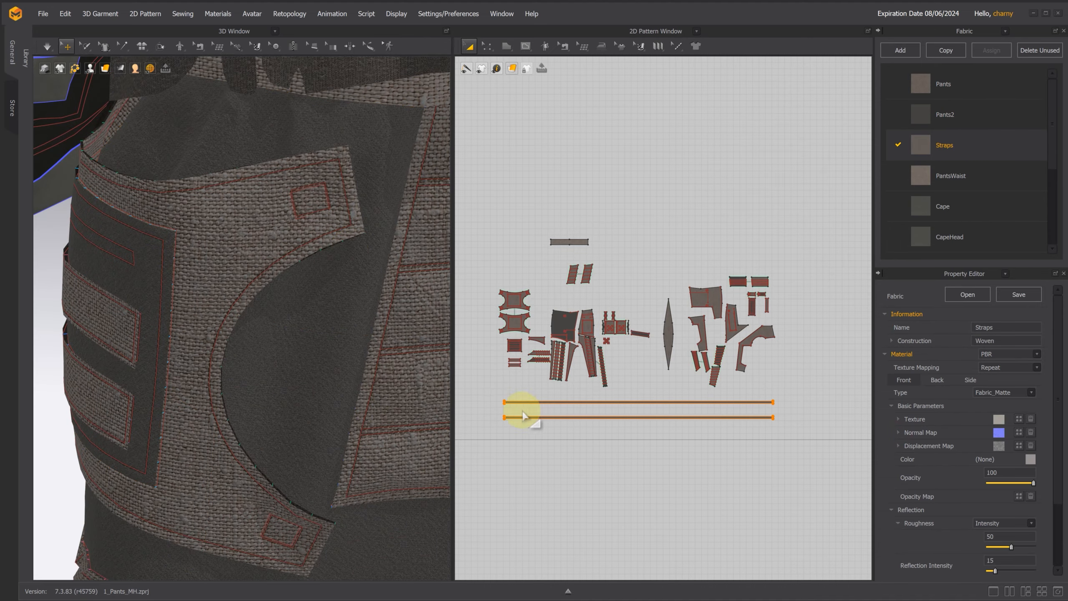
scroll(363, 372, "down", 10)
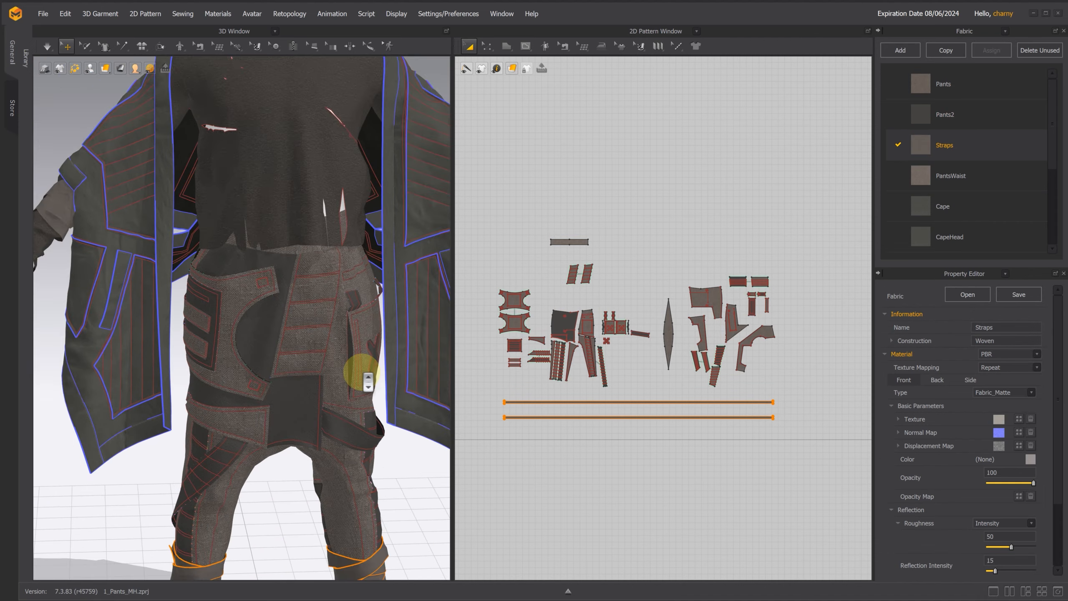
scroll(362, 371, "down", 2)
middle_click_drag(377, 400, 371, 376)
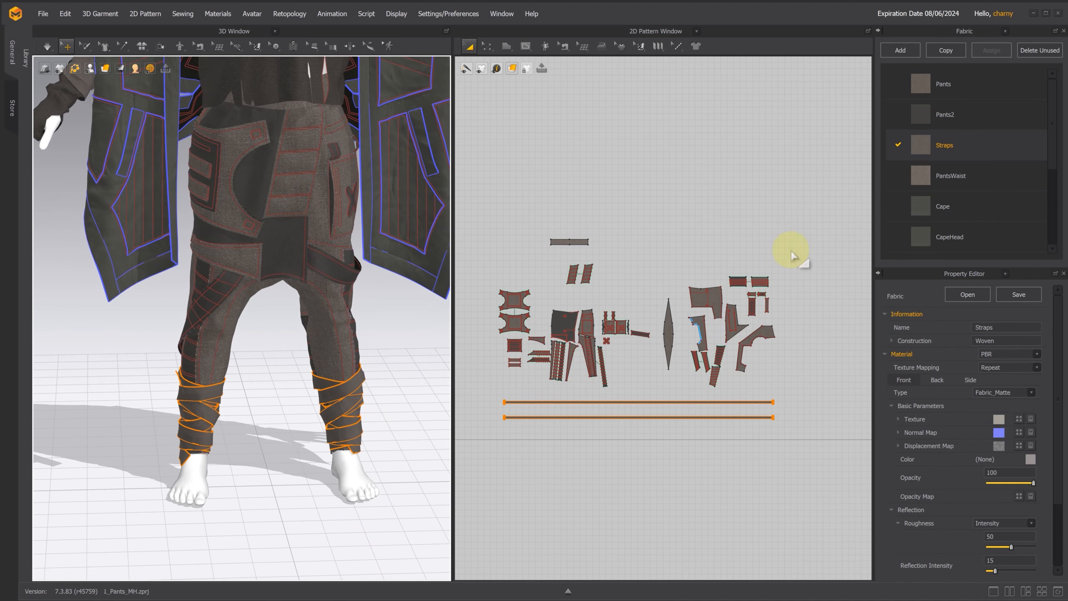
left_click(967, 174)
scroll(553, 229, "up", 3)
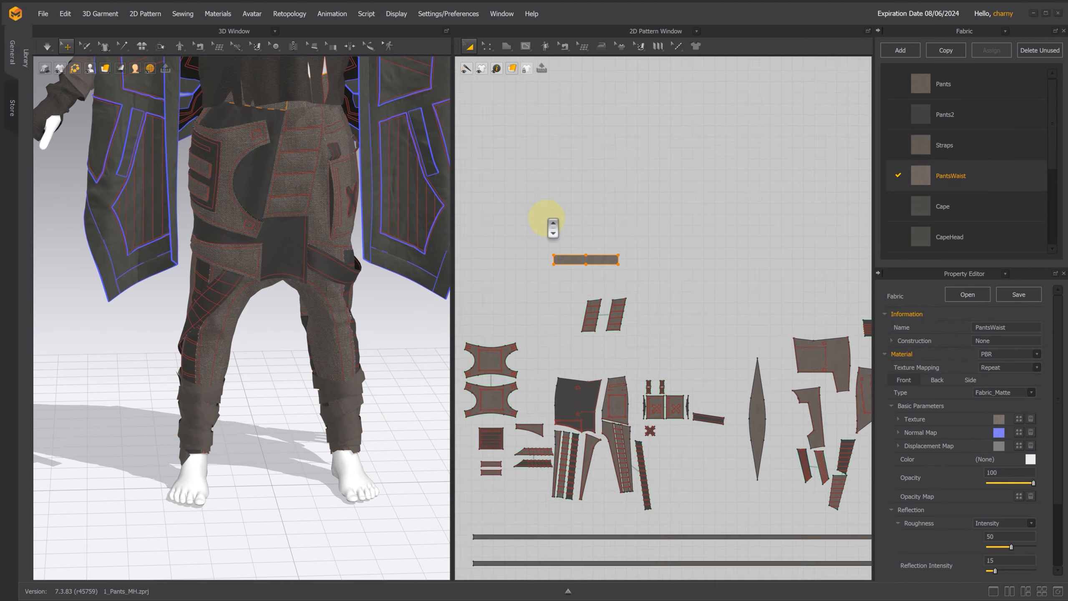
scroll(553, 228, "up", 1)
scroll(656, 236, "down", 6)
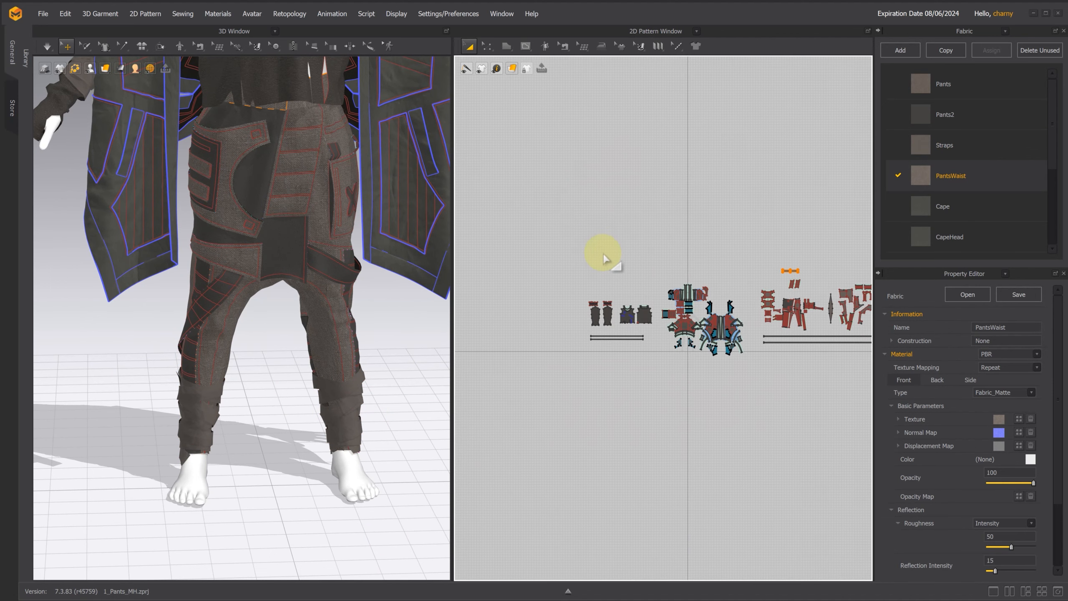
Step: Examine which pattern pieces of the hooded cape use the fabrics Cape, CapeHead and CapeArm
scroll(1004, 192, "down", 2)
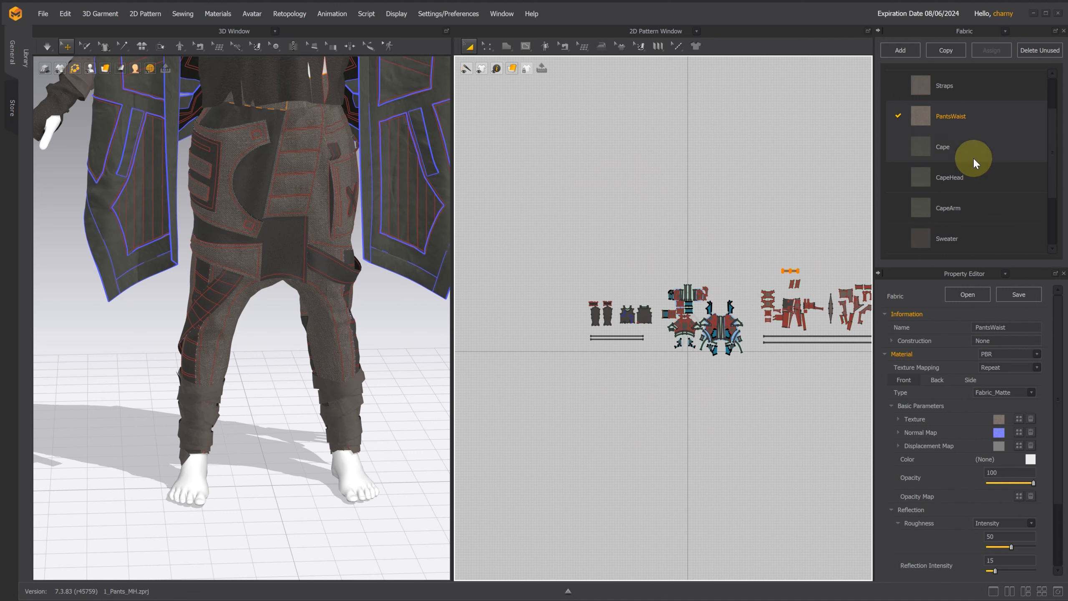
left_click(968, 147)
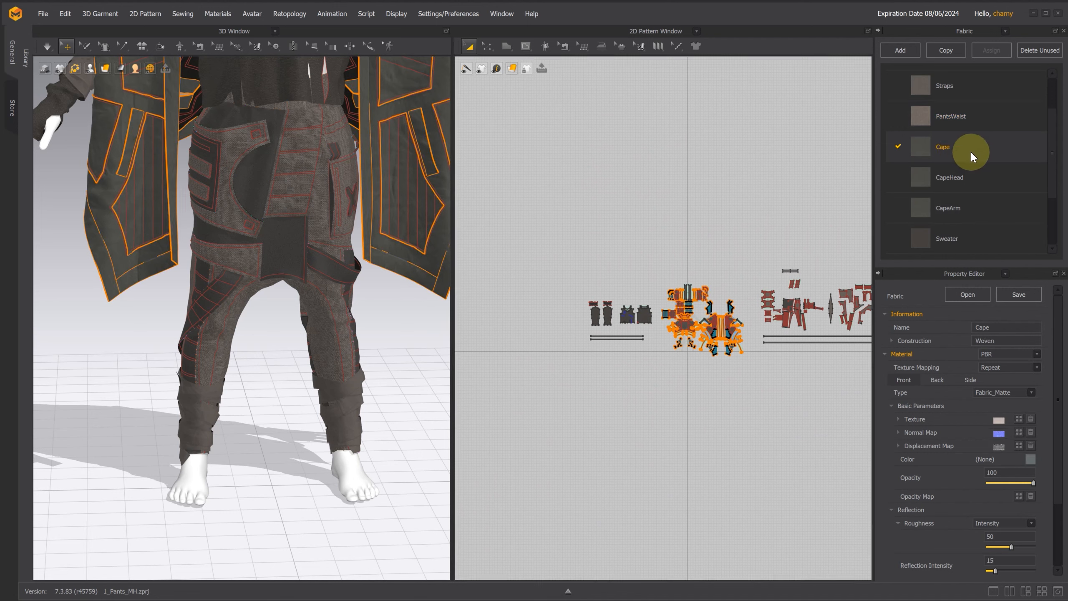
left_click(983, 177)
middle_click_drag(405, 229, 399, 508)
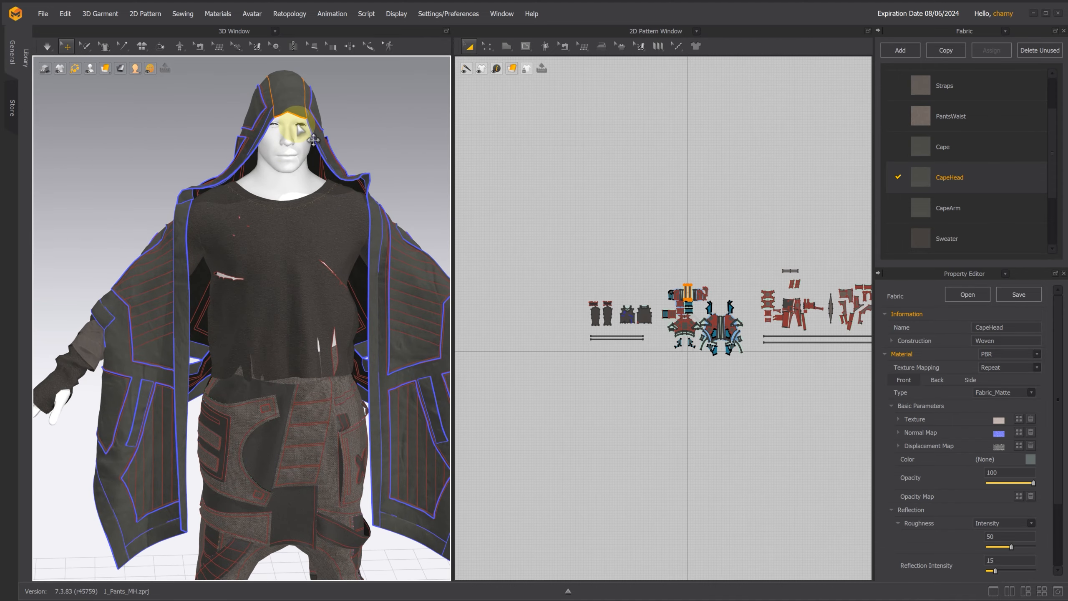
right_click_drag(348, 96, 173, 194)
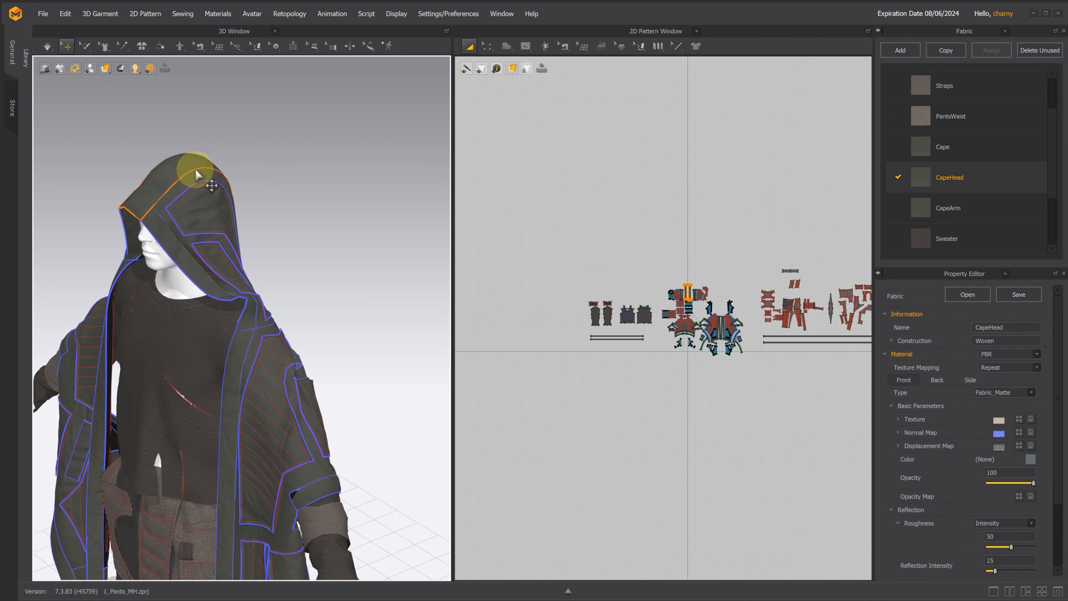
right_click_drag(297, 181, 345, 162)
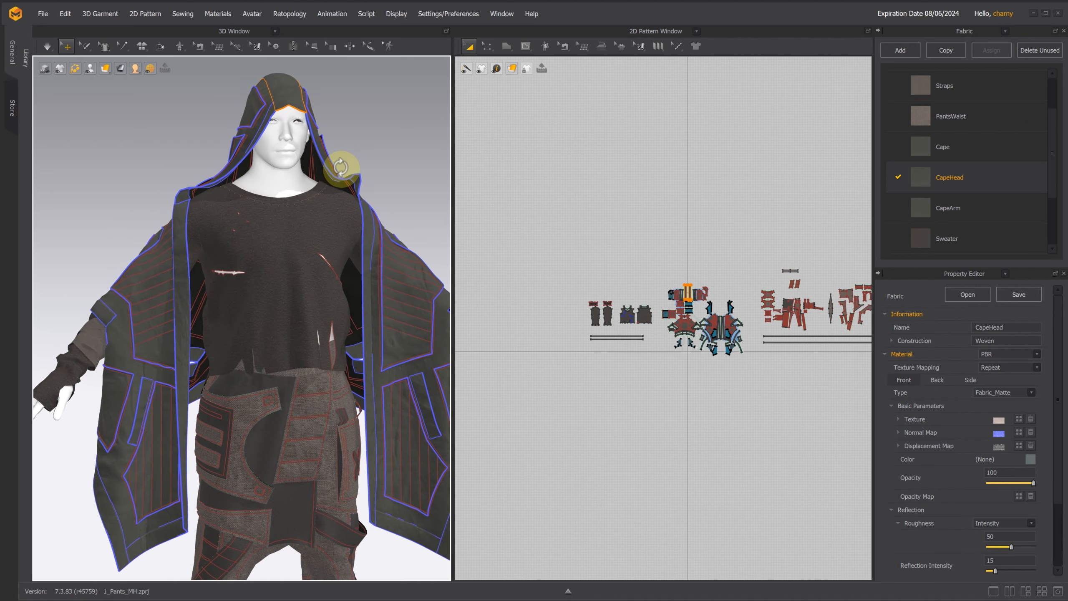
left_click(965, 211)
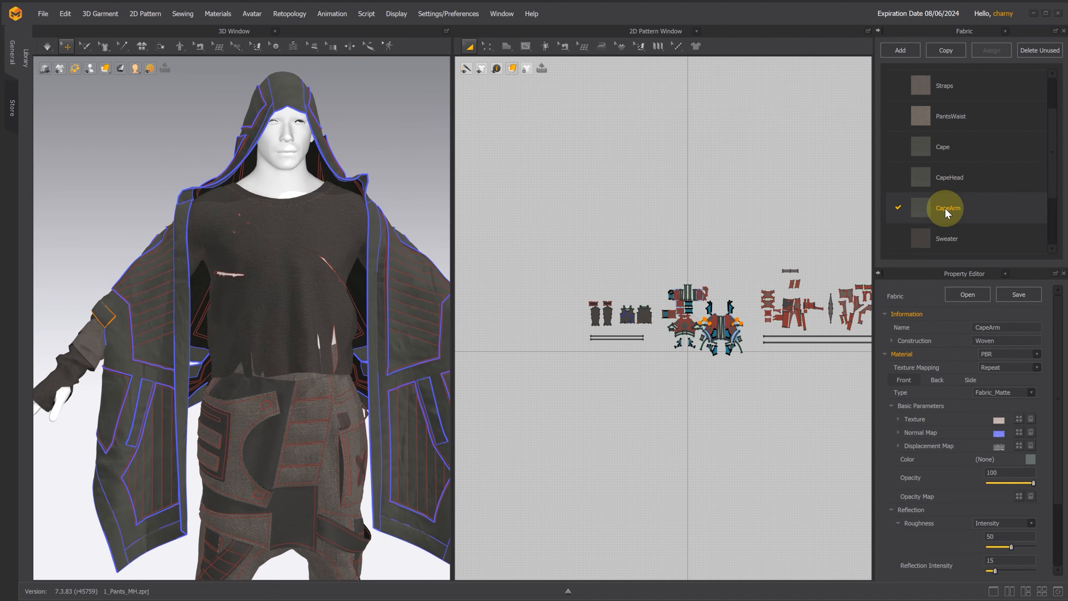
scroll(768, 330, "up", 6)
right_click_drag(682, 285, 779, 278)
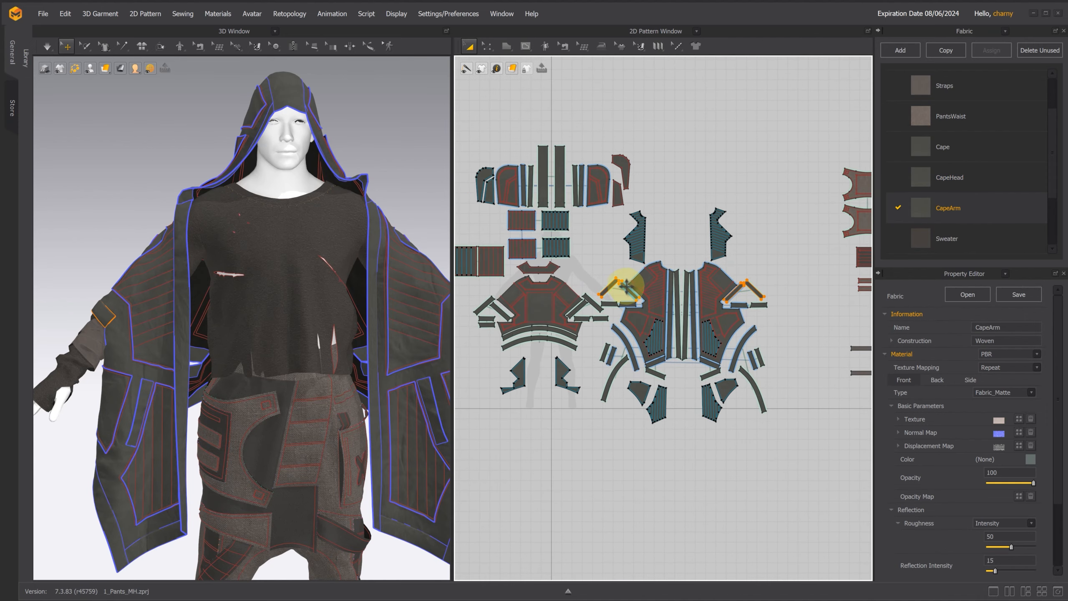
right_click_drag(314, 271, 350, 269)
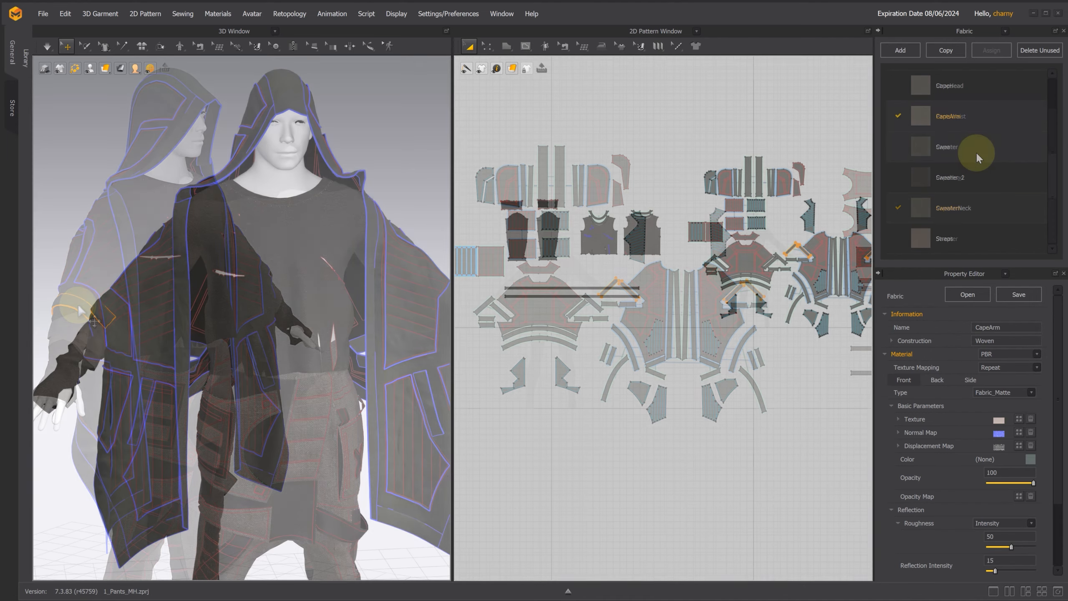
Step: Examine which sweater pieces and arm wraps use the fabrics Sweater, Sweater_2, SweaterNeck and Straps
left_click(909, 145)
scroll(633, 246, "up", 5)
scroll(633, 246, "up", 3)
right_click_drag(596, 148, 806, 162)
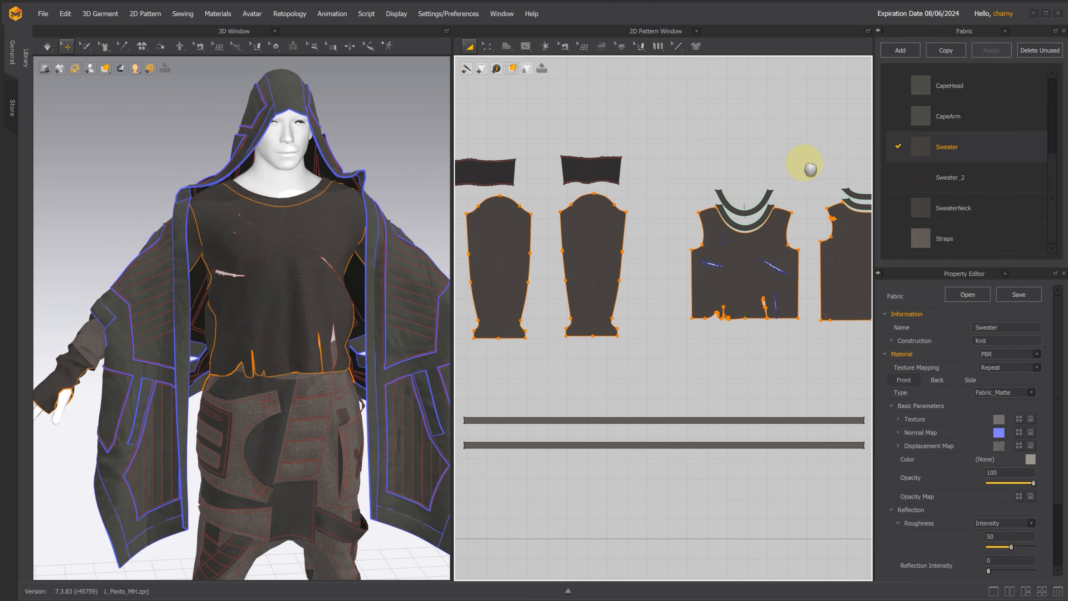
left_click(591, 168)
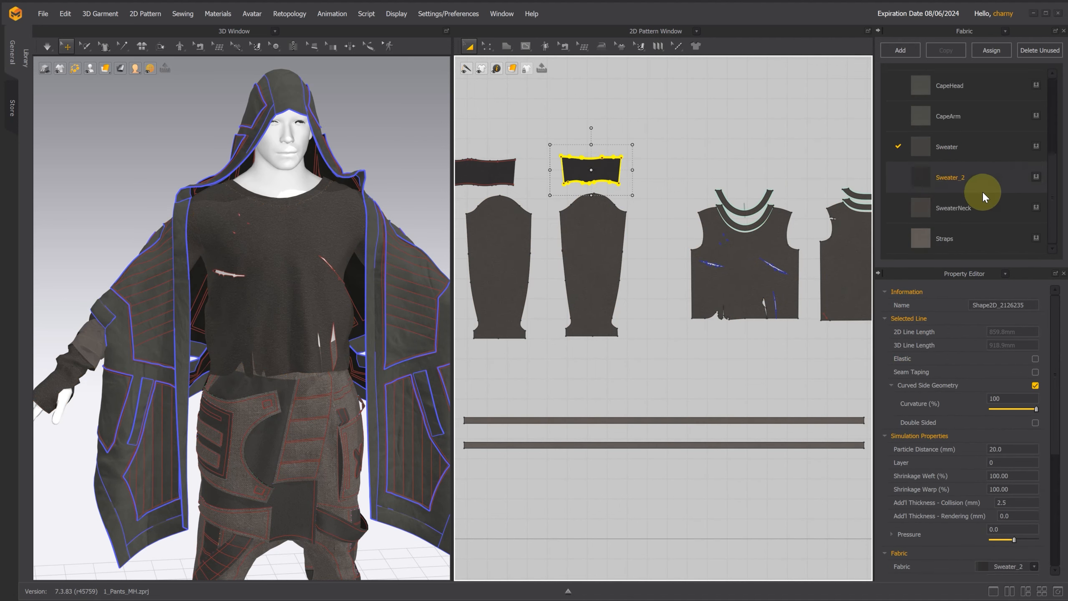
left_click(962, 185)
left_click(979, 207)
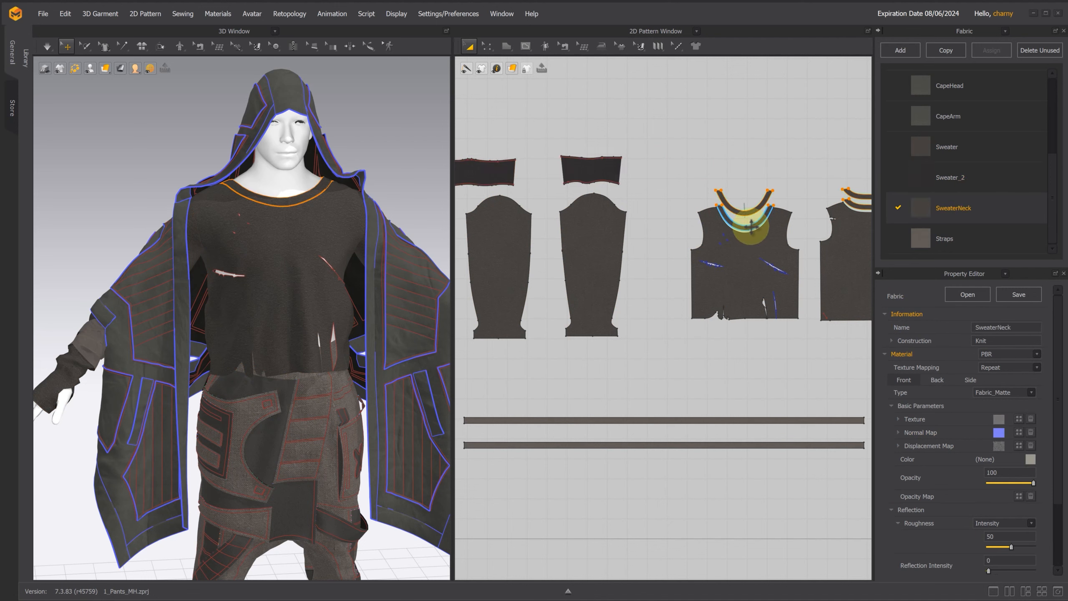
left_click(979, 240)
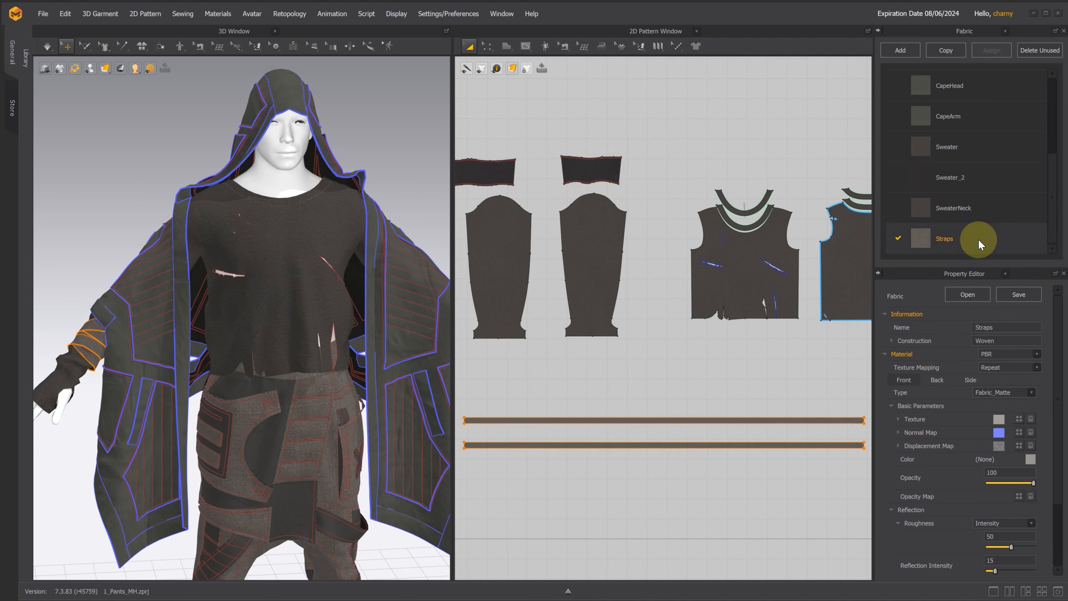
scroll(754, 369, "up", 2)
scroll(758, 376, "down", 3)
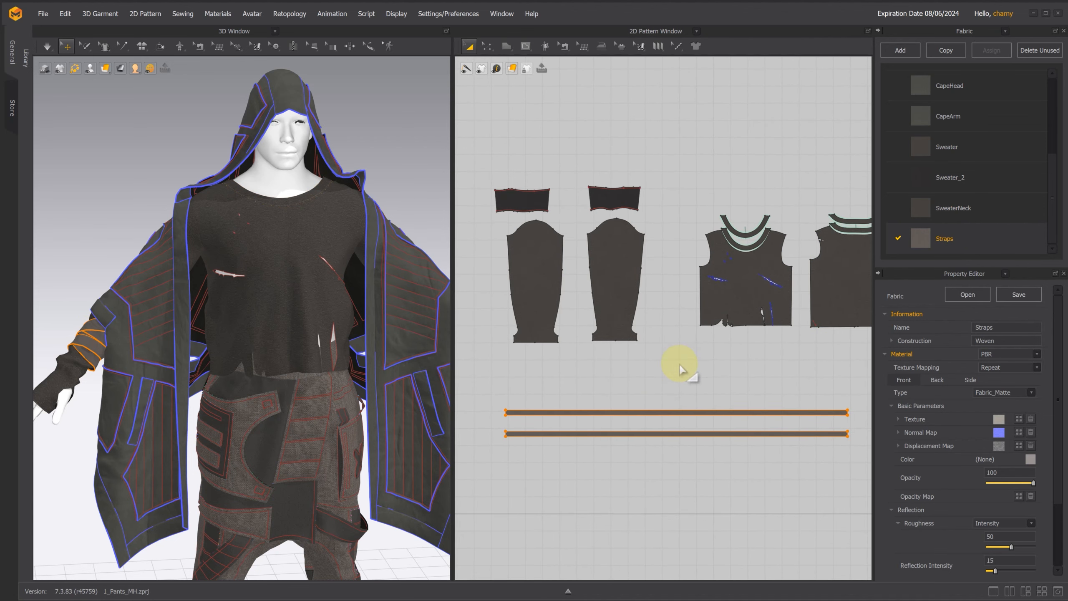
scroll(681, 369, "up", 1)
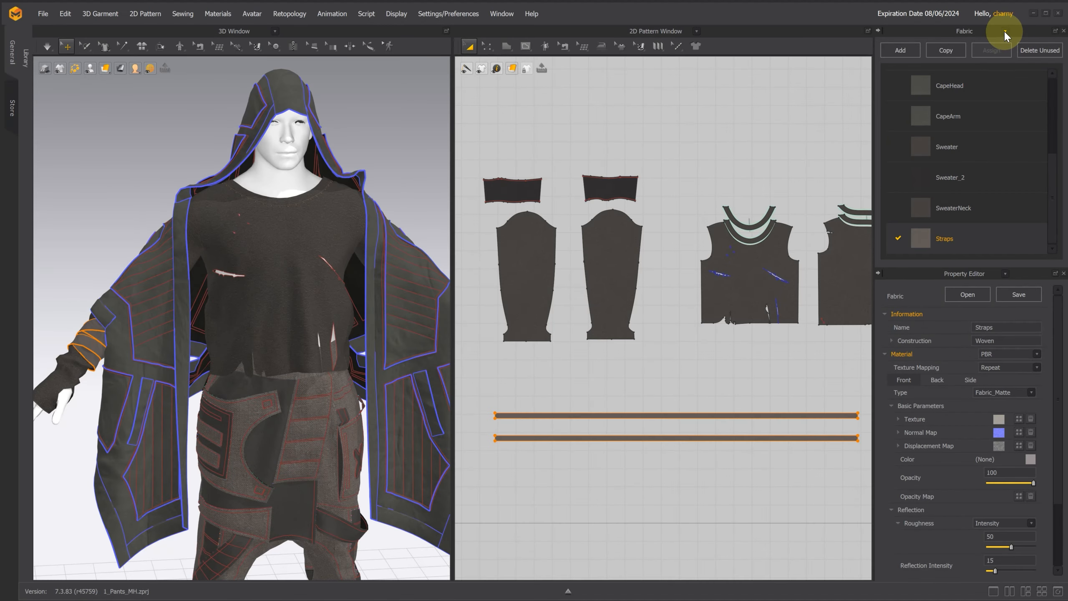
Step: Display the project's topstitch list in place of the fabrics and delete the unused topstitches
left_click(1005, 31)
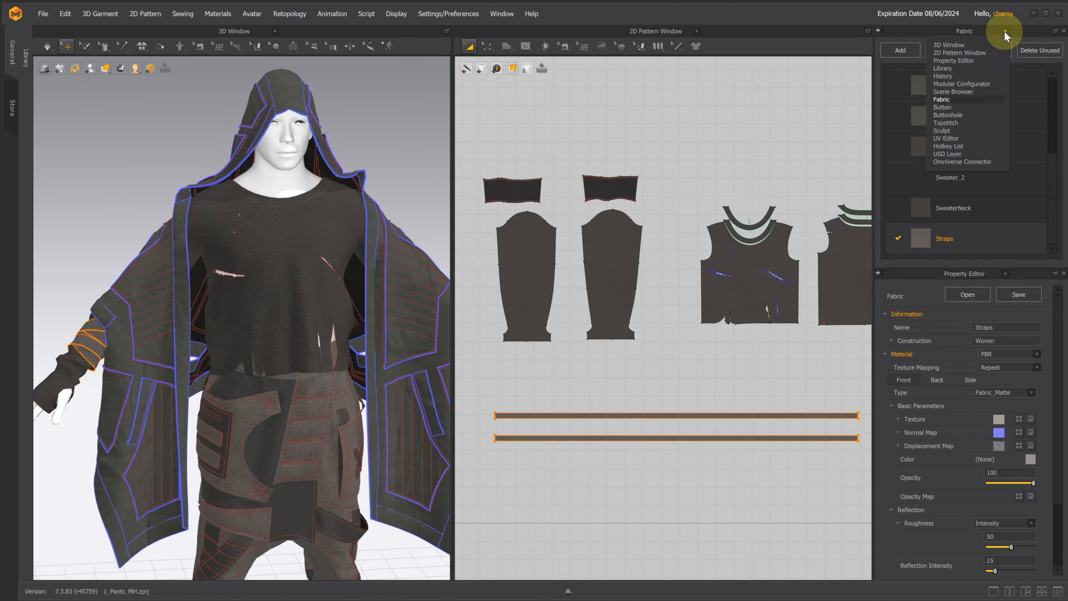
left_click(966, 118)
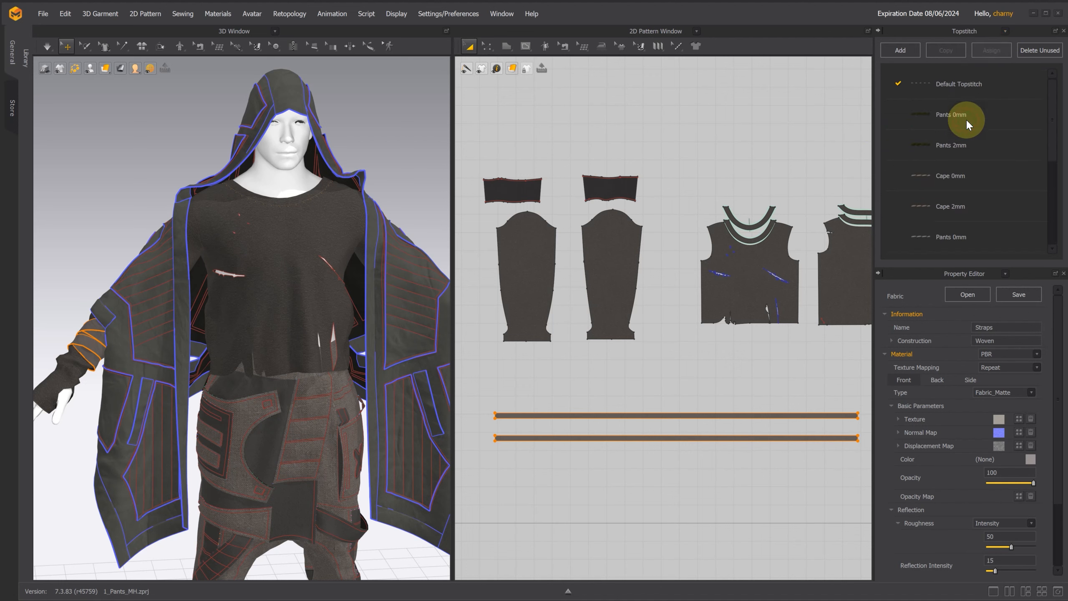
left_click(1039, 50)
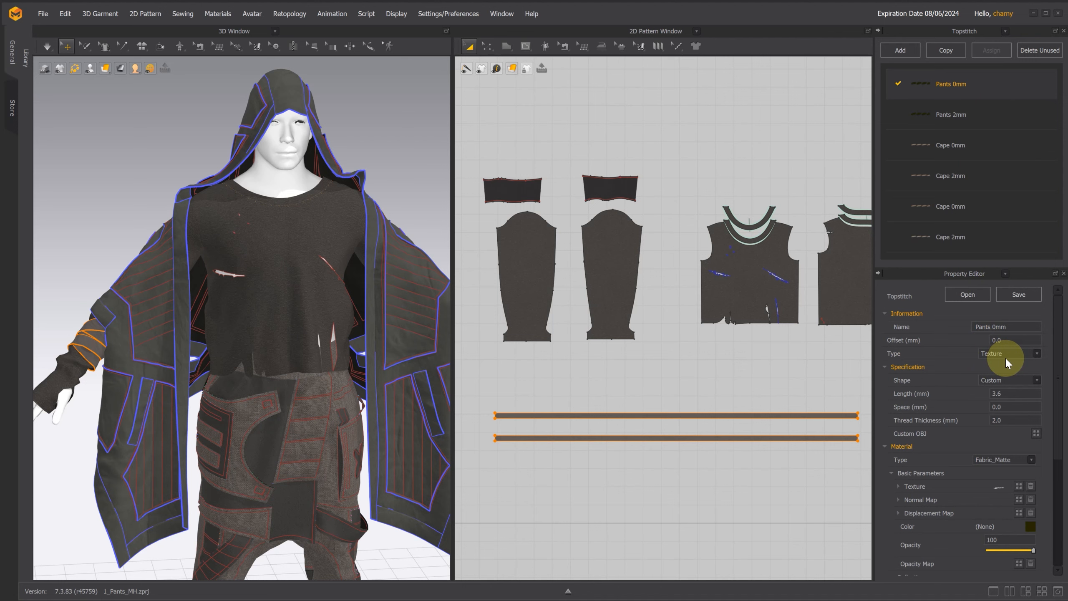
Step: Check the type setting of the Pants 2mm topstitch and of the Cape topstitches
left_click(987, 112)
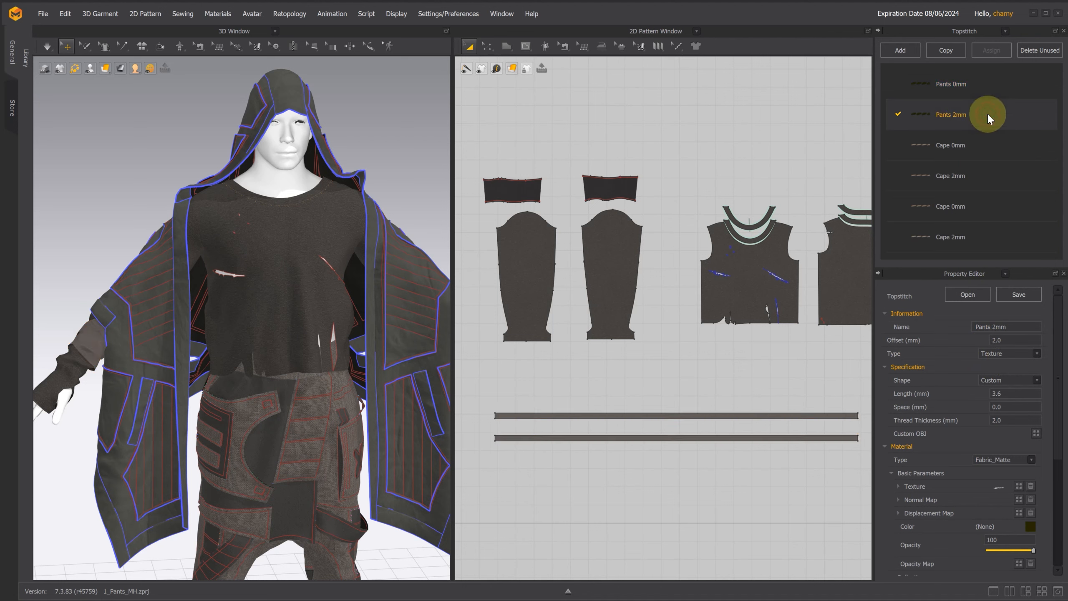
left_click(1005, 354)
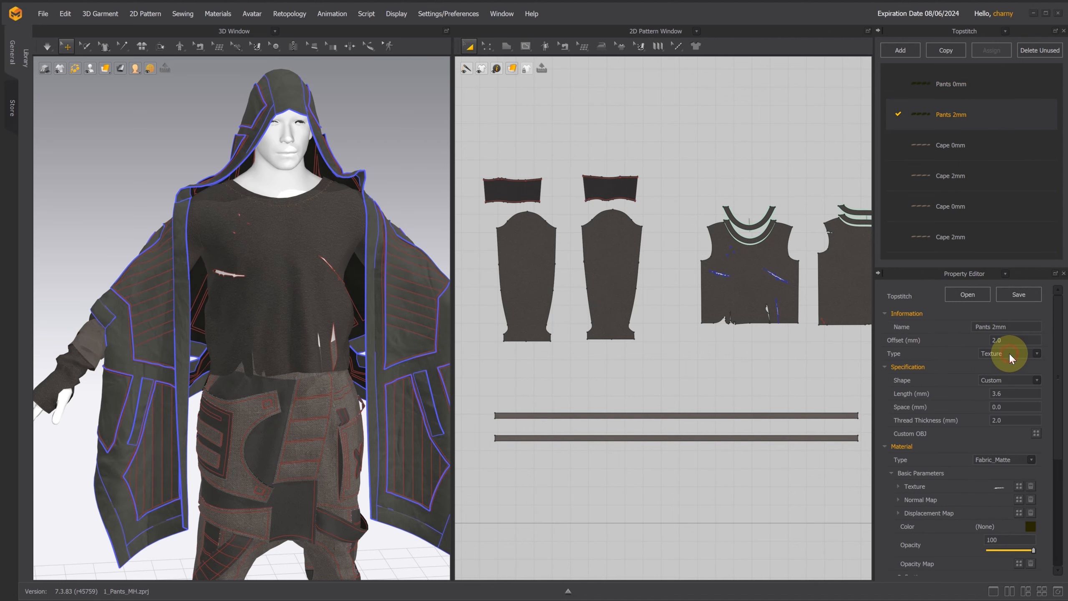
left_click(990, 147)
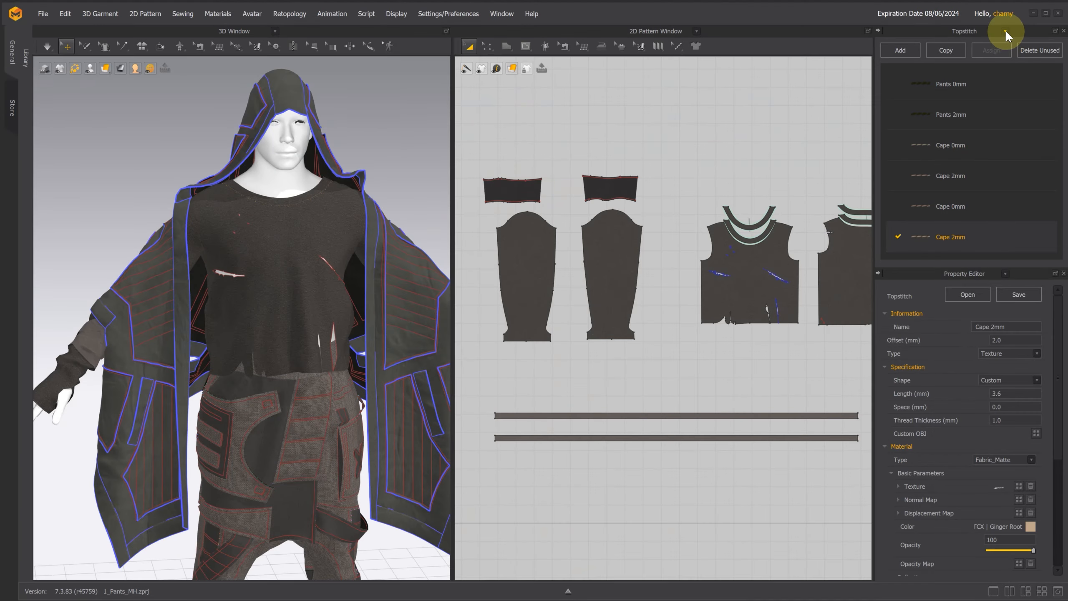
Step: Show the UV Editor in place of the topstitch list and the 2D pattern view, and widen the large UV view
left_click(1006, 32)
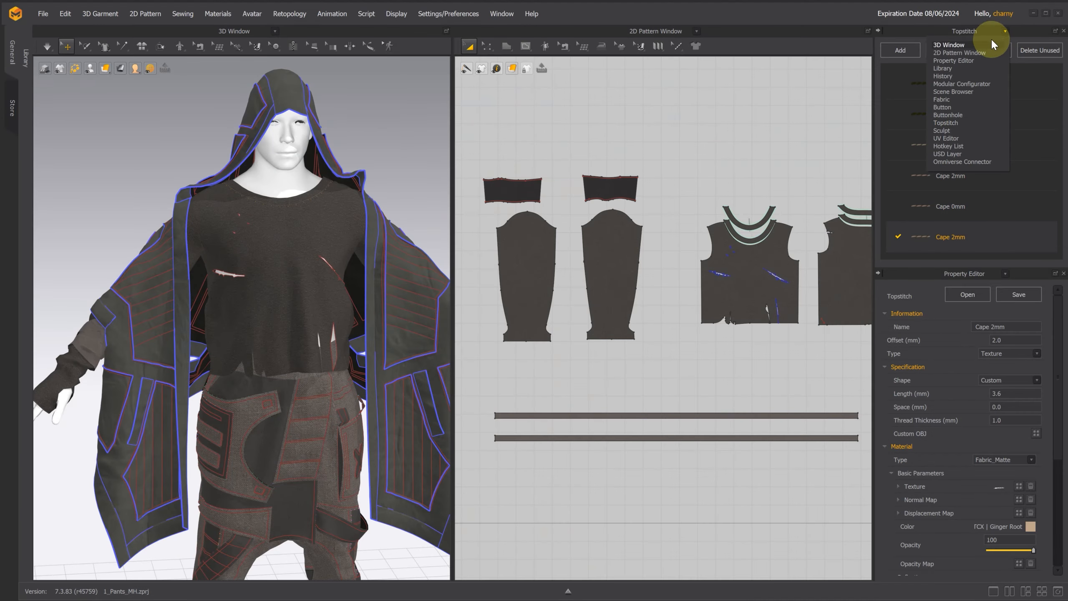
left_click(951, 138)
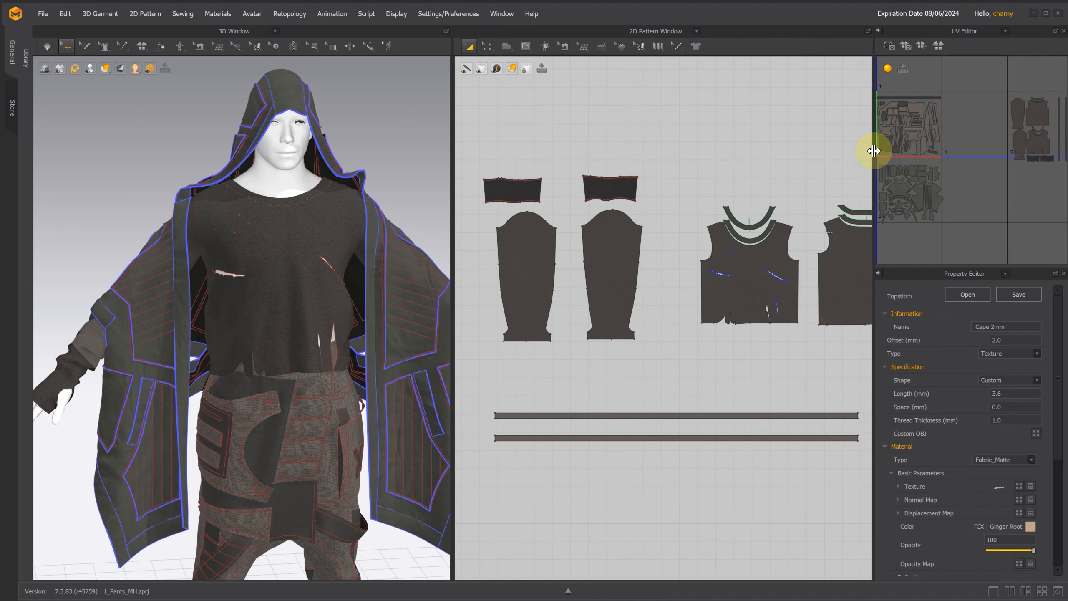
left_click(697, 31)
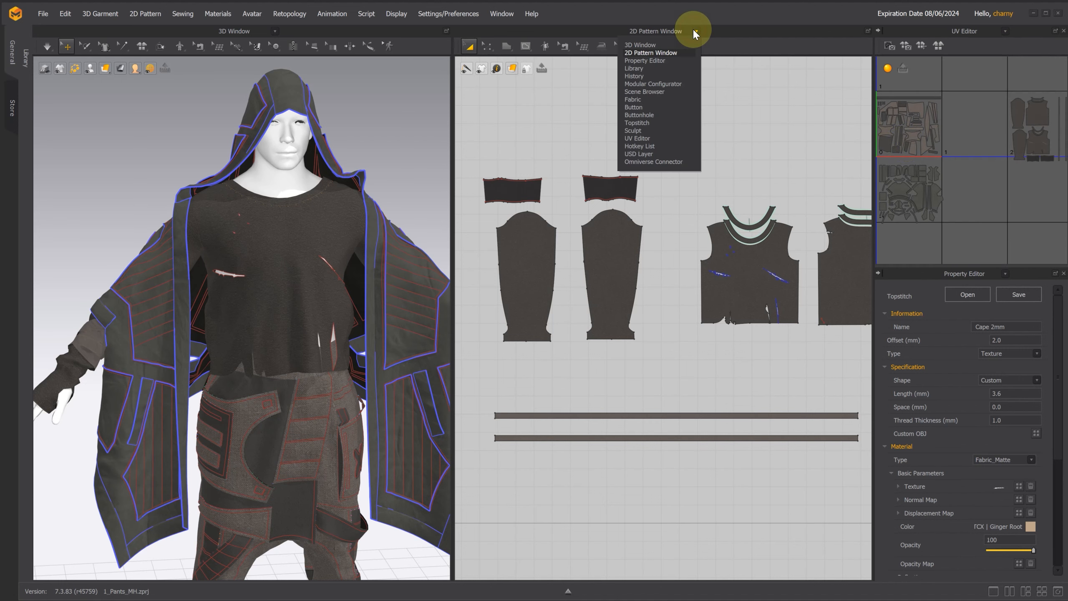
left_click(639, 139)
left_click_drag(873, 127, 975, 129)
Step: Examine the UV layouts of the cape and the pants by selecting each garment's group of UV islands
left_click_drag(504, 122, 462, 112)
scroll(389, 209, "up", 3)
scroll(388, 209, "up", 5)
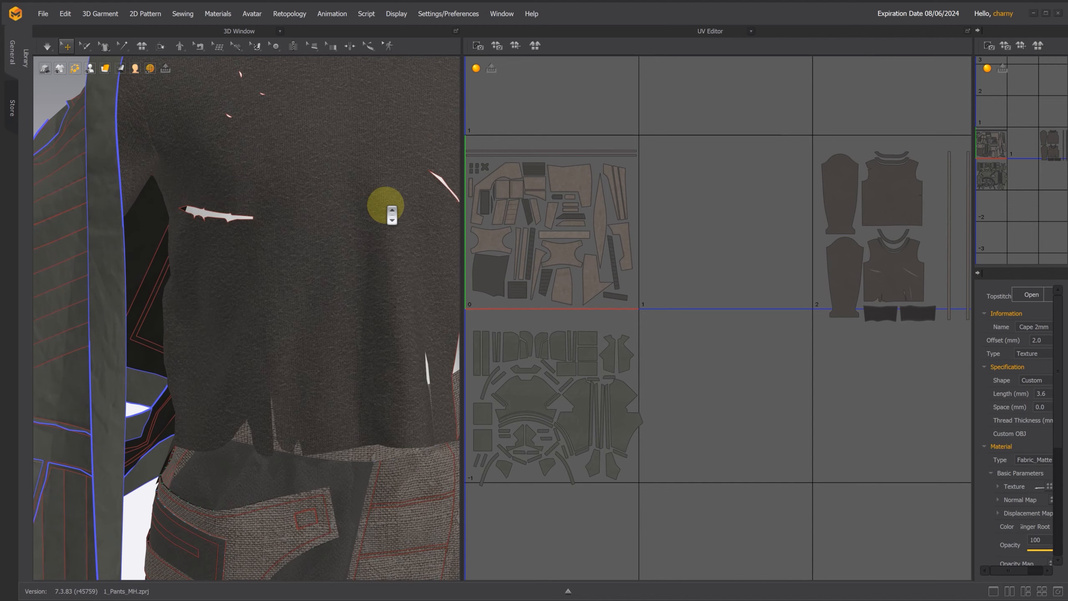
scroll(685, 156, "down", 5)
right_click_drag(683, 158, 760, 206)
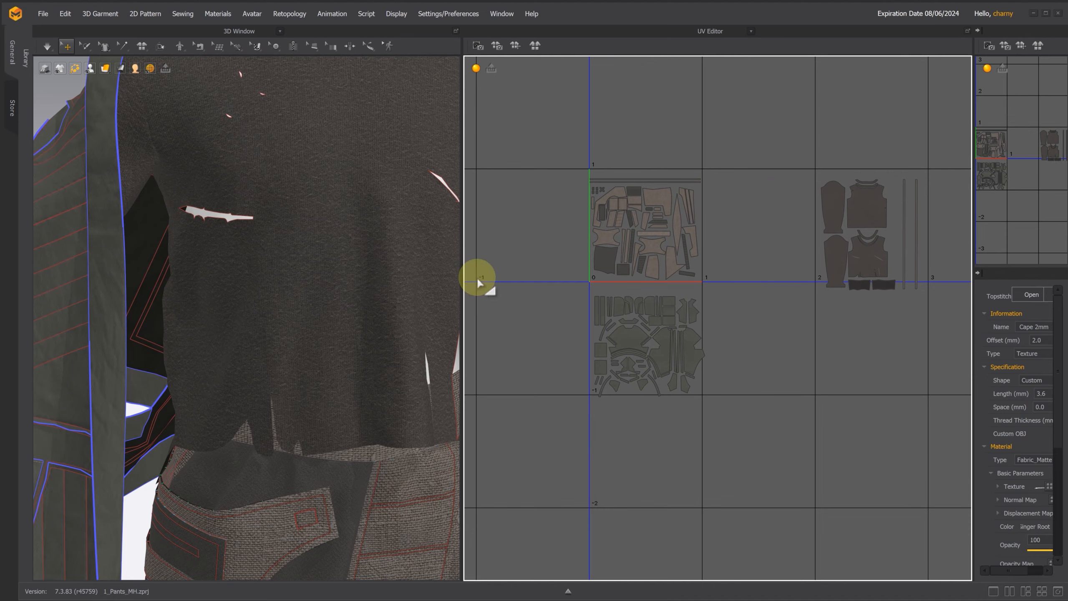
scroll(382, 274, "down", 8)
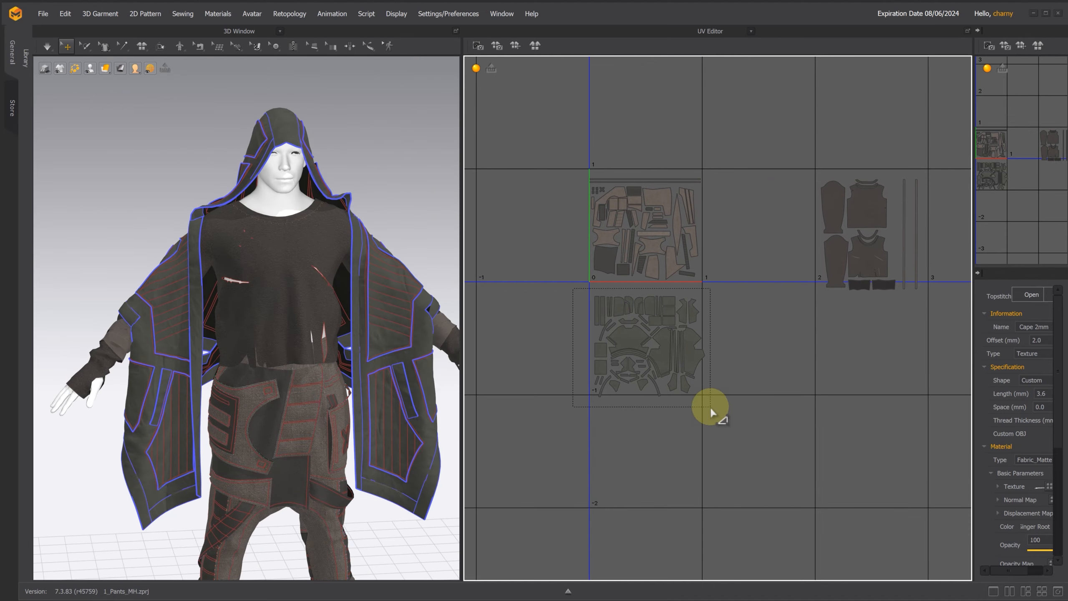
left_click_drag(711, 408, 710, 408)
left_click(575, 160)
left_click_drag(575, 159, 720, 278)
Step: Move the UV islands of the sweater and arm wraps into the empty tile directly above the pants tile
left_click_drag(827, 194, 934, 313)
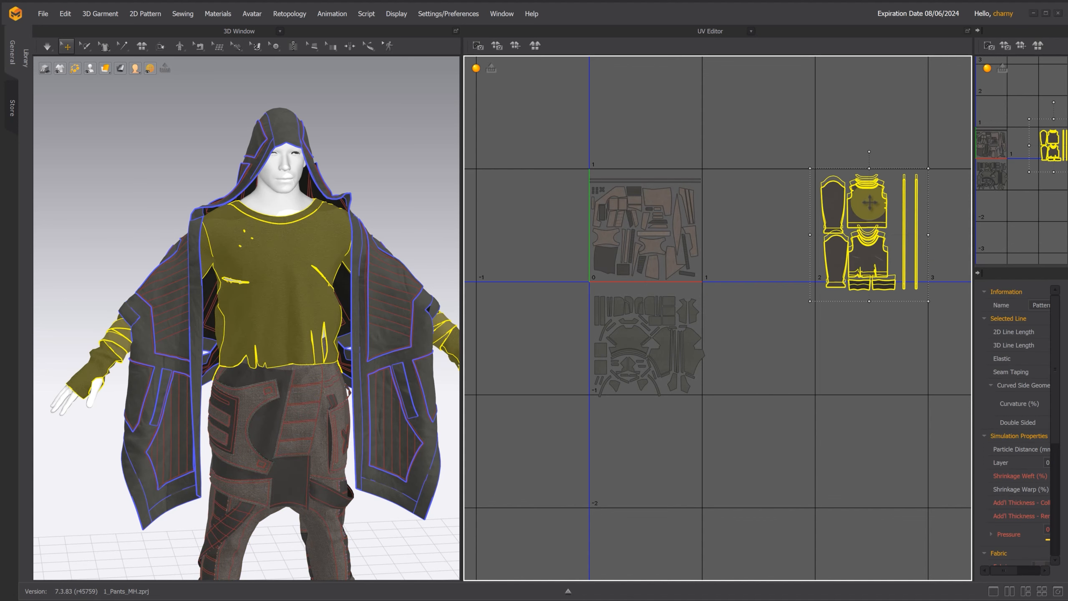
left_click_drag(870, 209, 869, 199)
middle_click_drag(870, 200, 880, 275)
left_click_drag(883, 273, 657, 161)
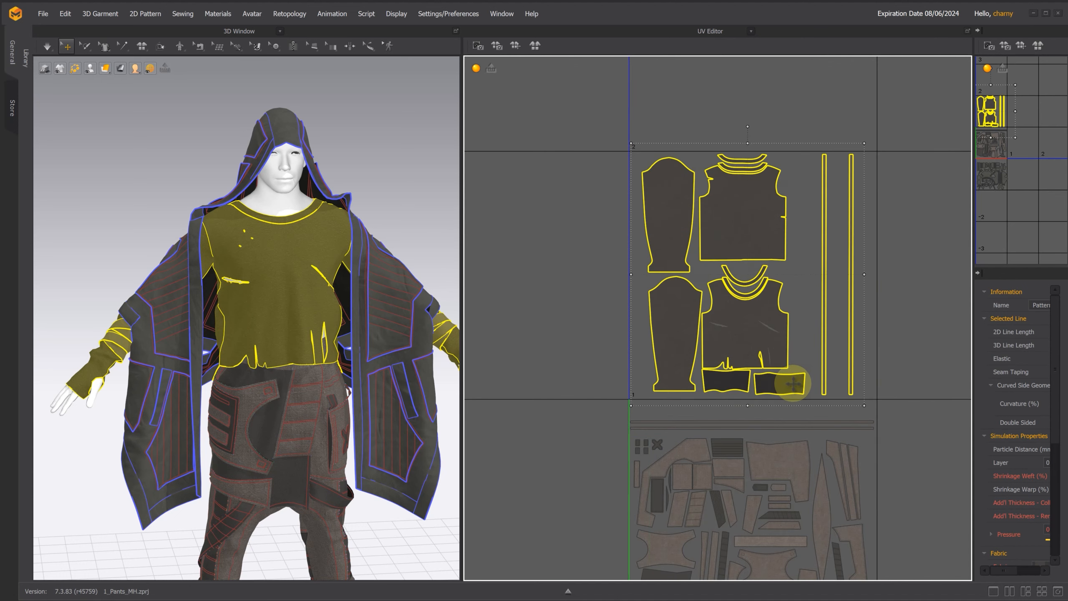
left_click(823, 265)
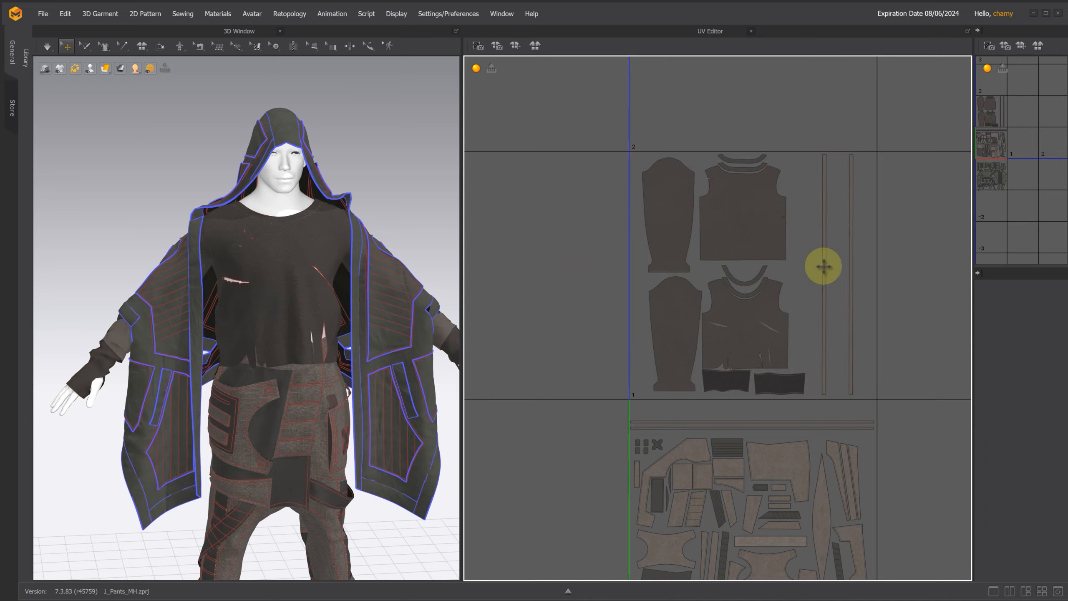
scroll(824, 269, "down", 3)
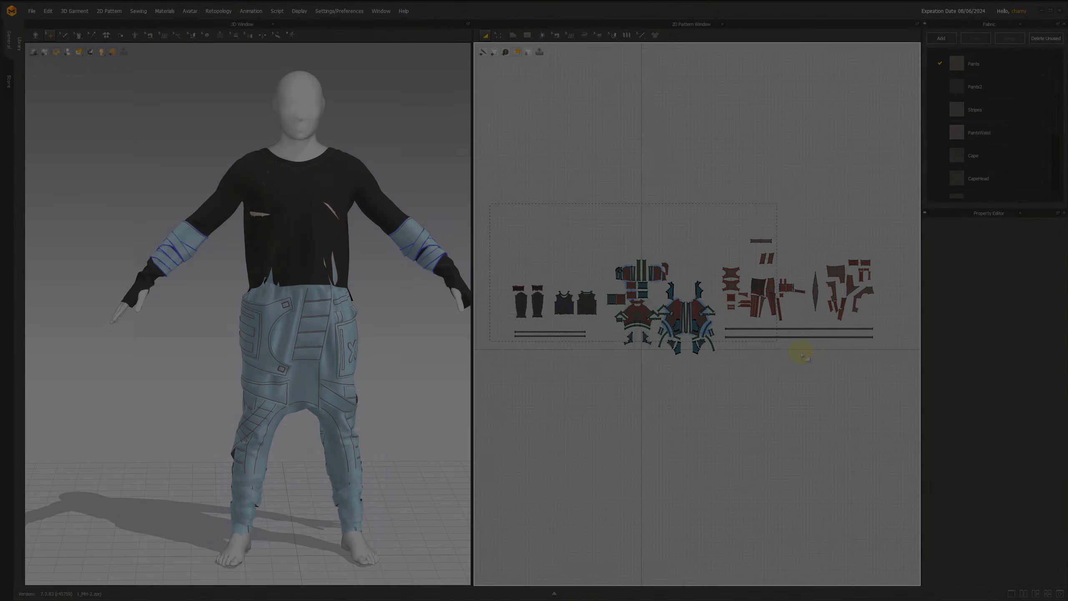
Step: Set the particle distance of all pattern pieces to 18 mm
left_click_drag(799, 352, 892, 391)
double_click(1024, 363)
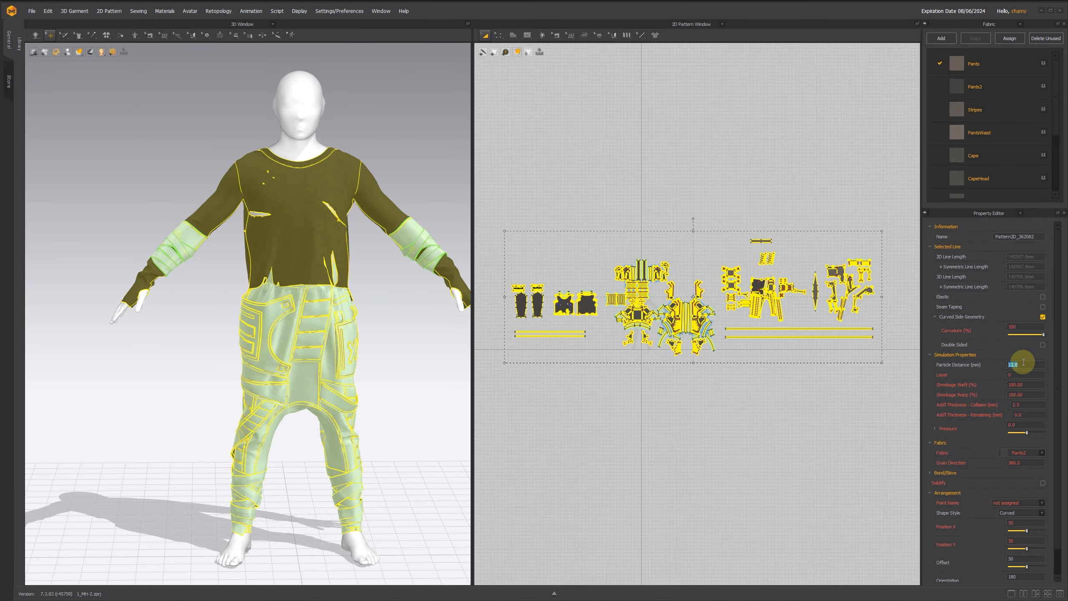
type("18")
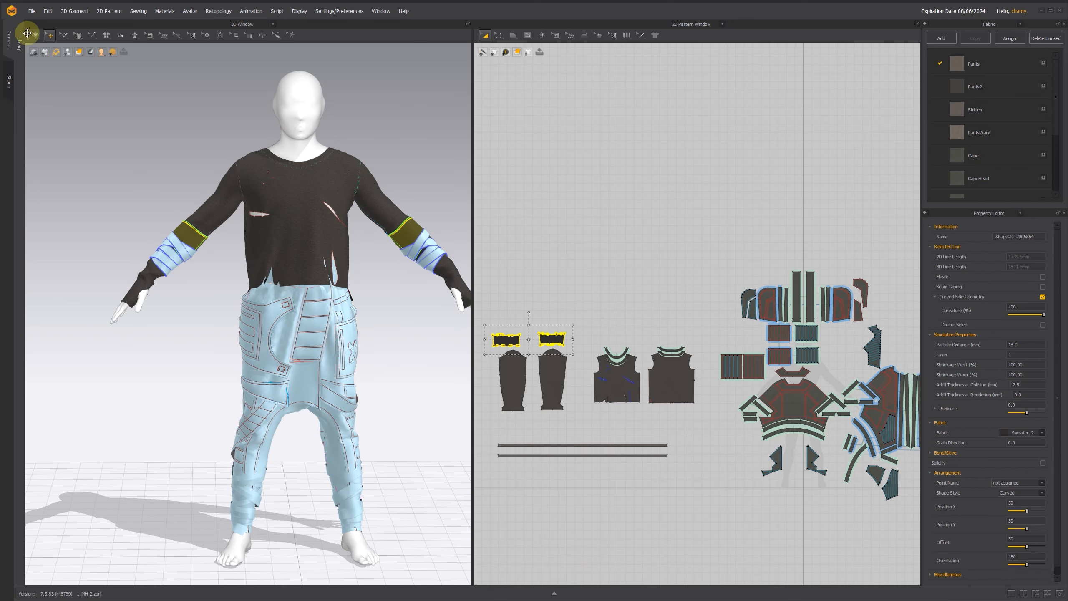
Step: Simulate the sweater and the pants separately in Fitting (Accurate Fabric) mode, and freeze the pants pattern pieces
left_click(36, 36)
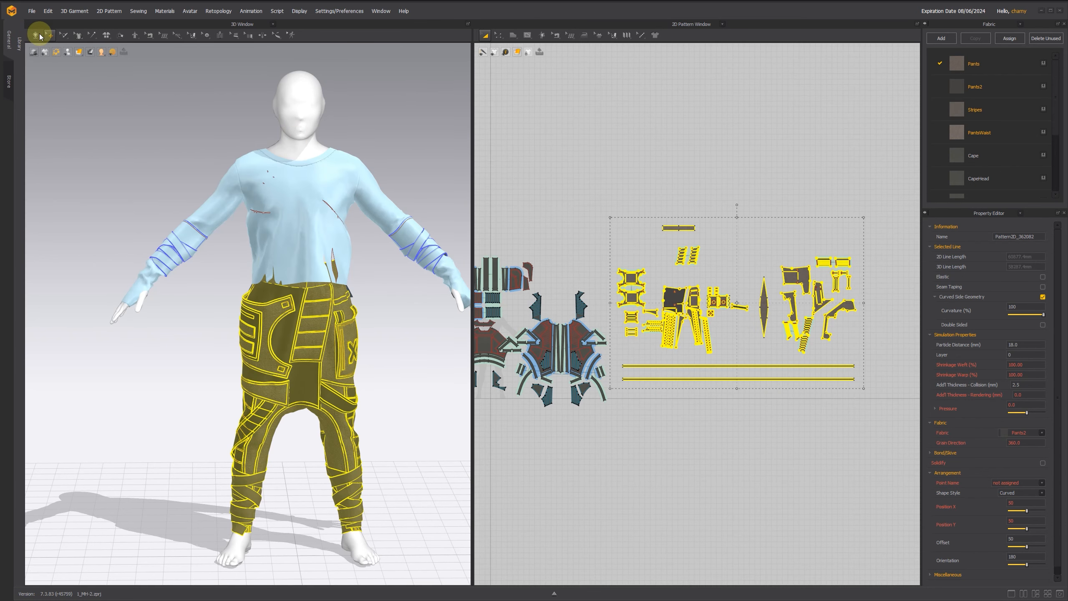
left_click(38, 36)
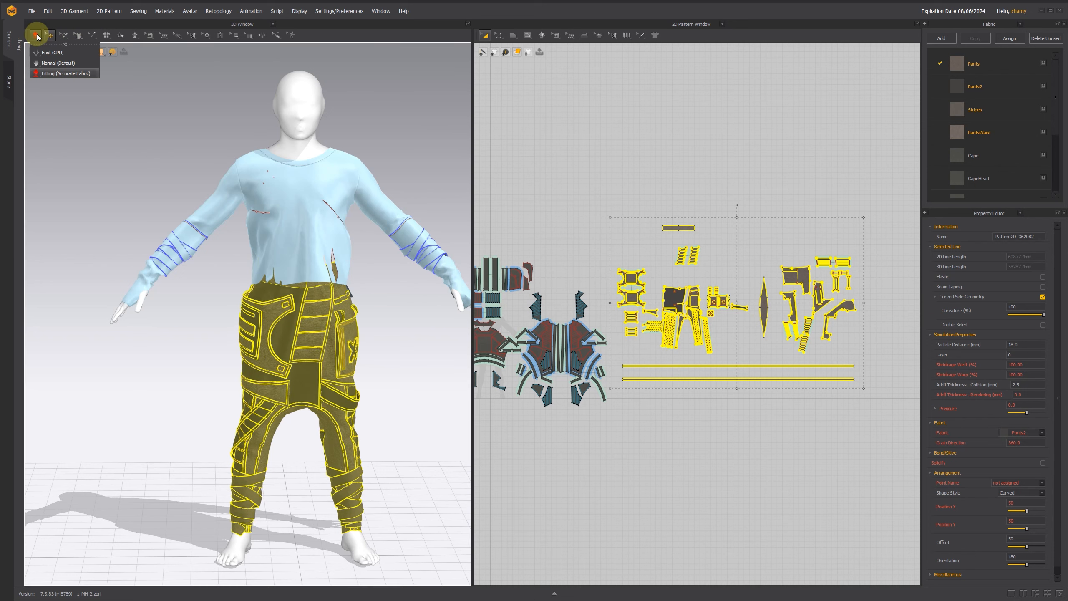
key("space")
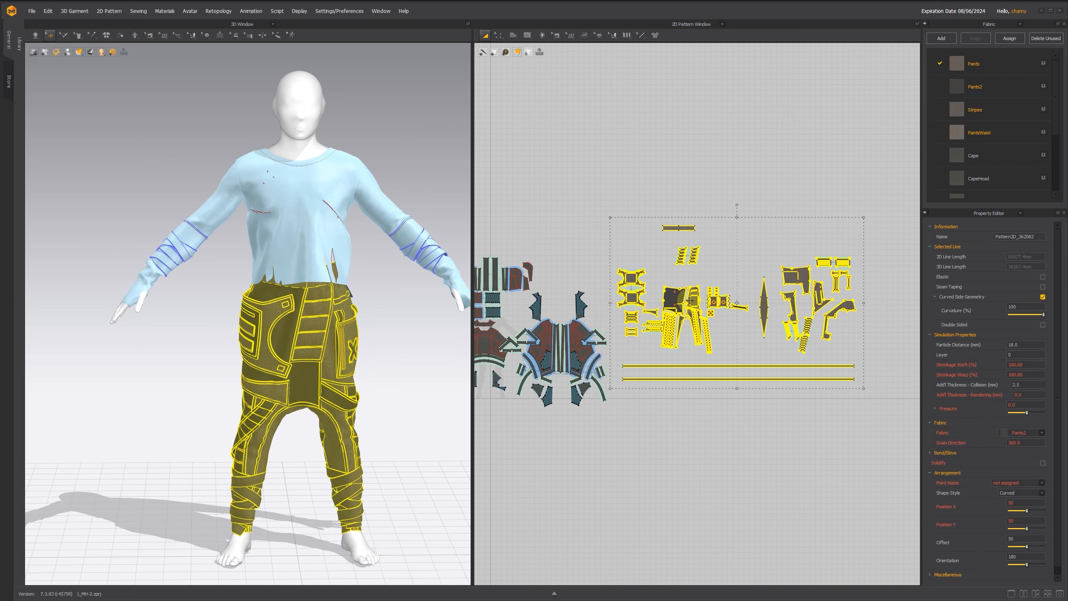
right_click(677, 294)
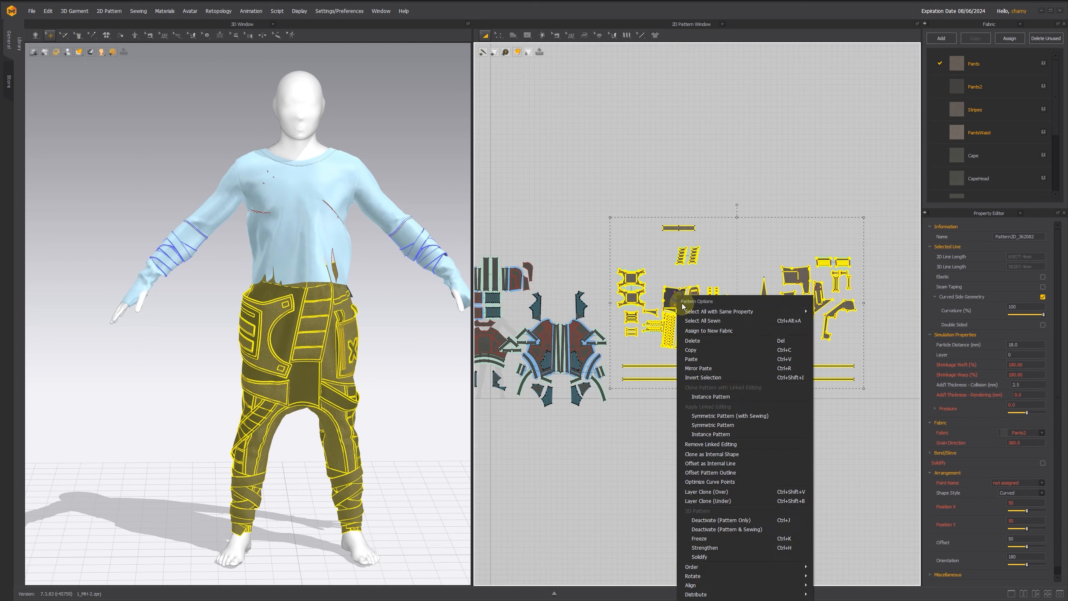
left_click(722, 538)
Step: Show all hooded cape pattern pieces on the avatar in 3D and activate them
middle_click_drag(599, 162, 765, 163)
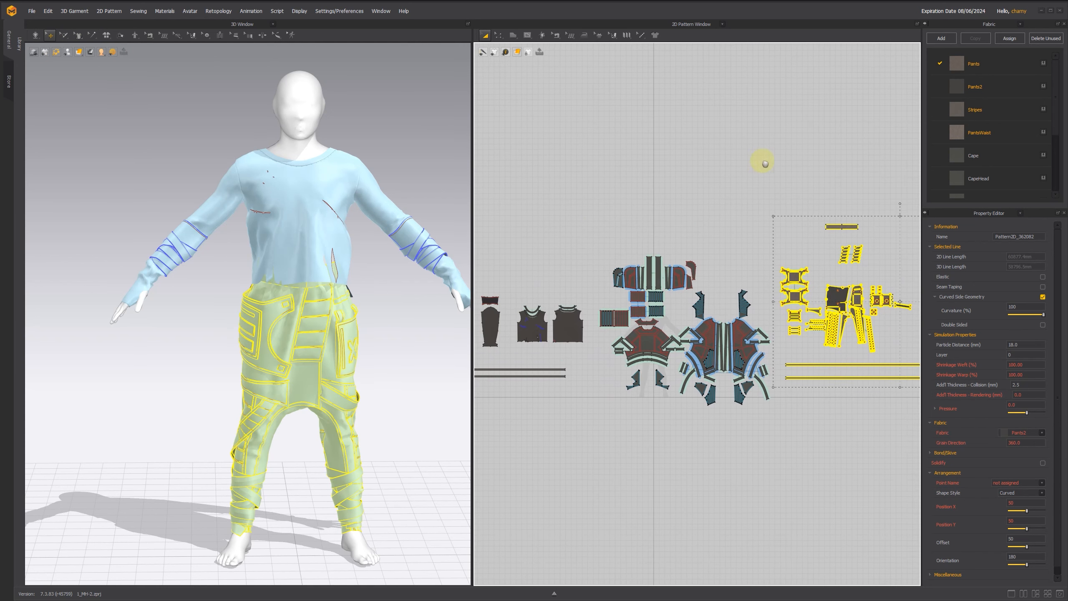
left_click(591, 240)
left_click_drag(584, 219, 782, 438)
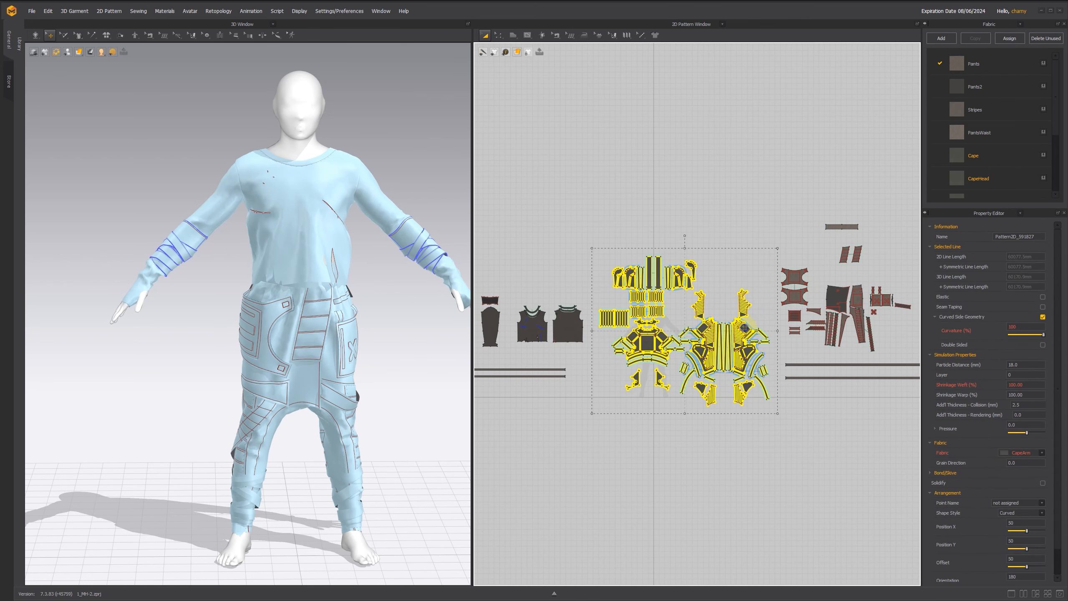
right_click(745, 328)
left_click(769, 552)
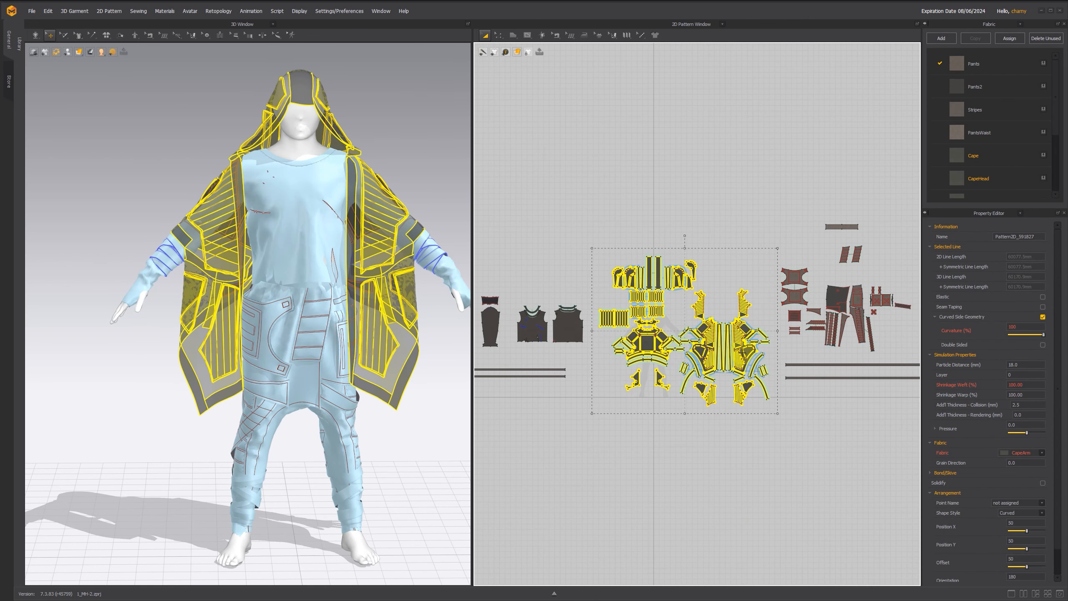
right_click(743, 329)
left_click(785, 554)
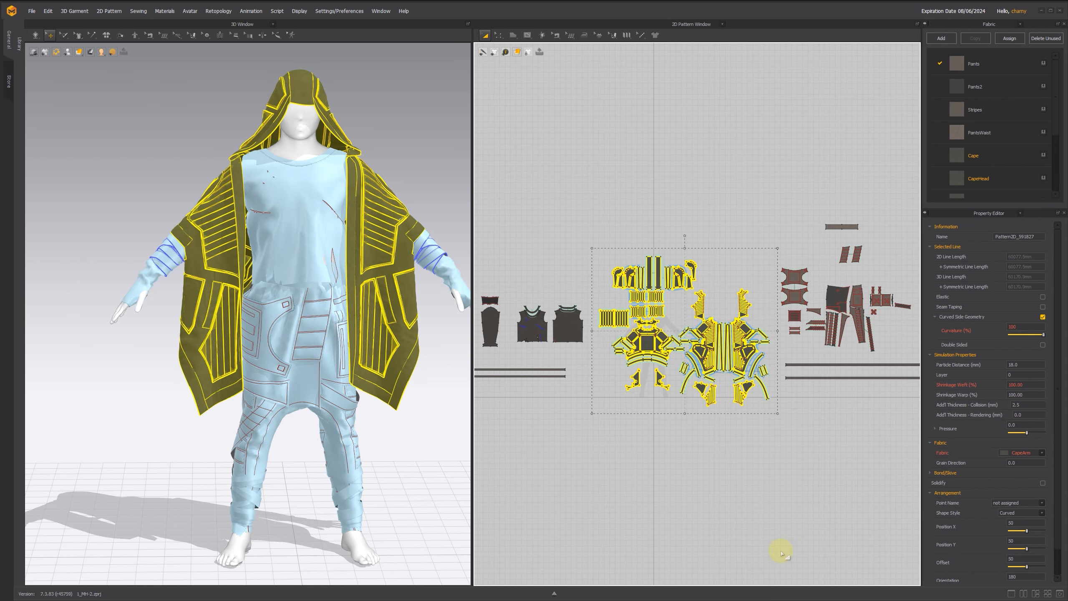
Step: Simulate the cape over the frozen sweater and pants, and unfreeze all pattern pieces
left_click(35, 38)
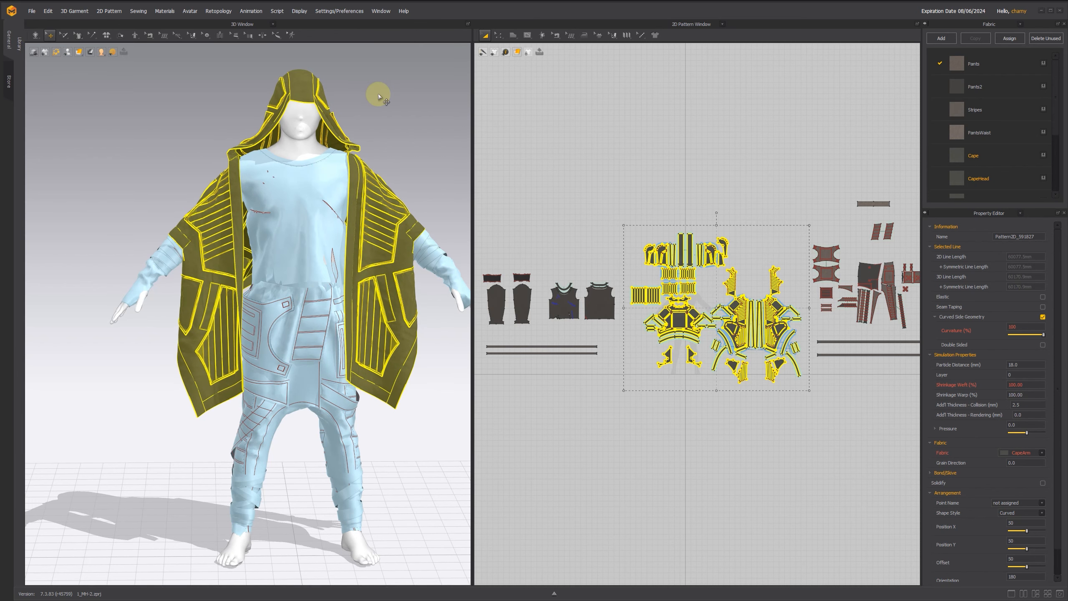
right_click(610, 250)
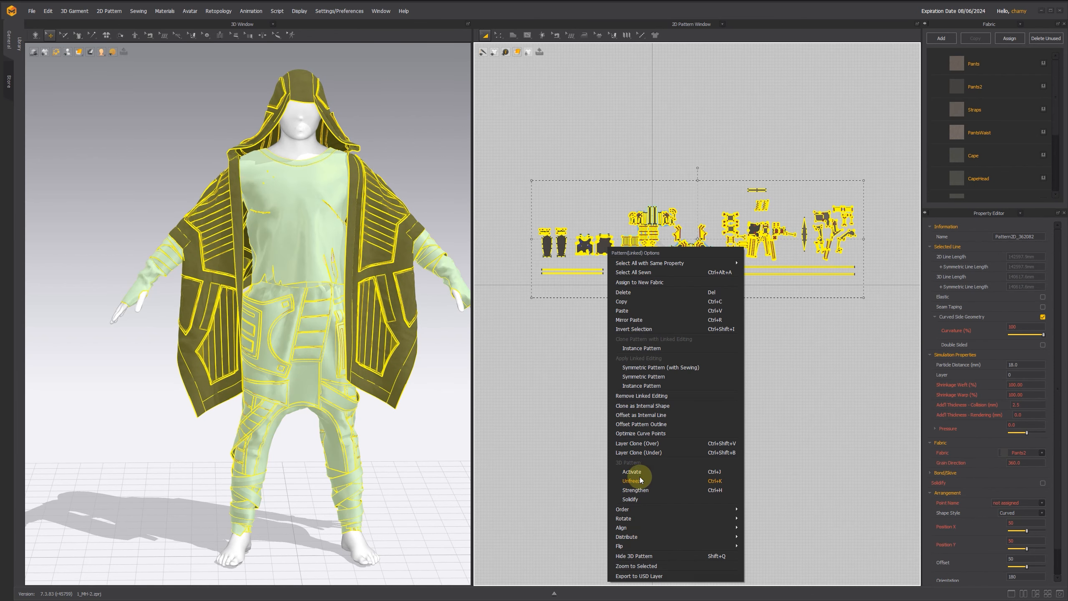
left_click(640, 480)
left_click(603, 373)
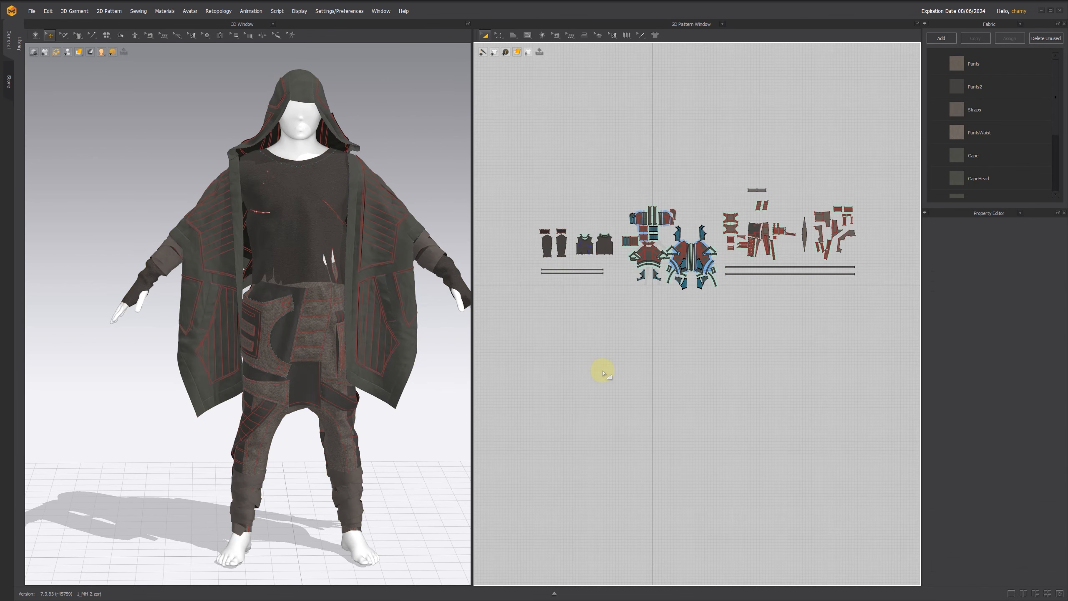
Step: Hide the 3D patterns of the sweater, arm wraps and cape, leaving only the pants visible
mouse_move(420, 165)
right_mouse_down()
mouse_move(234, 165)
mouse_move(432, 160)
right_mouse_up()
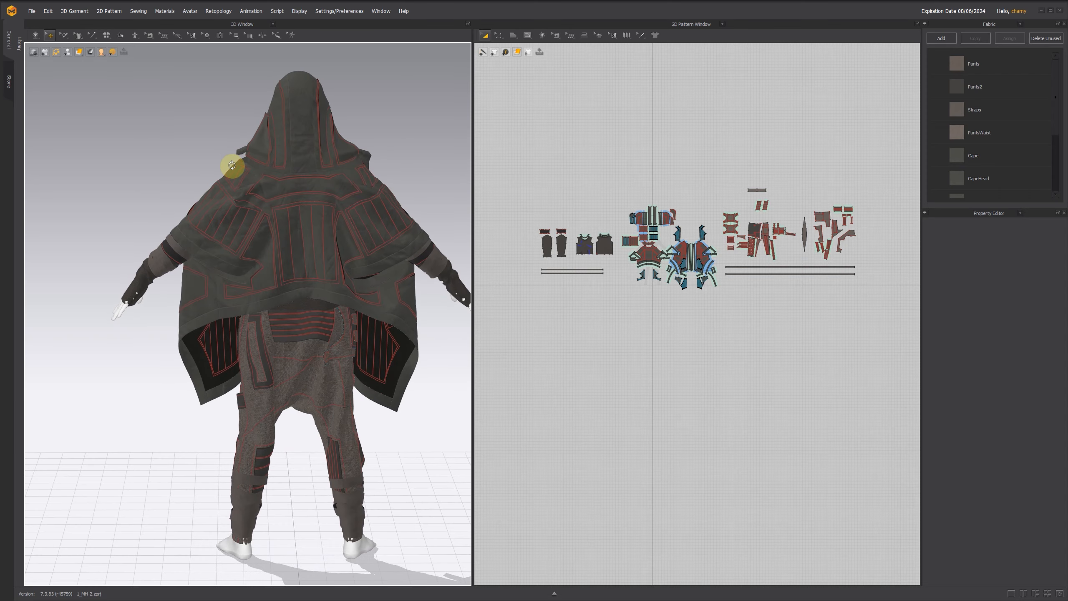
right_click_drag(232, 165, 429, 162)
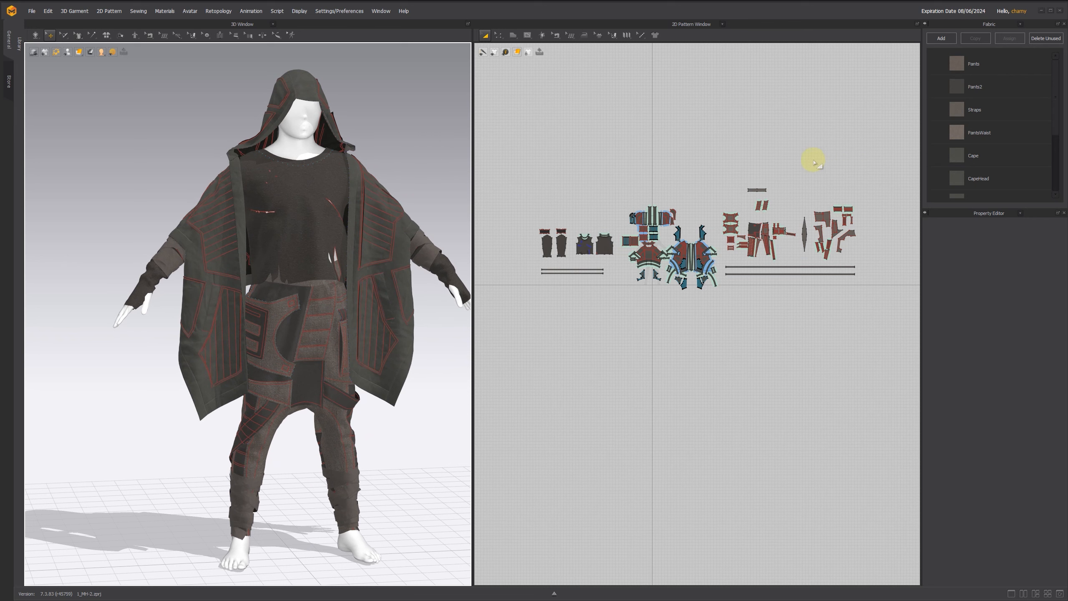
left_click_drag(513, 186, 705, 278)
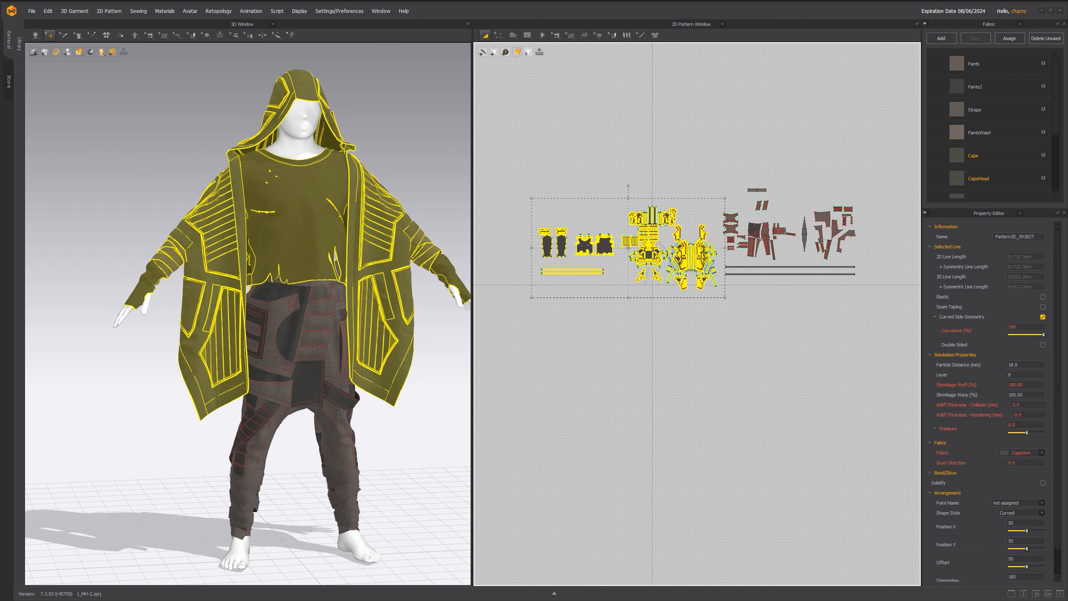
right_click(708, 253)
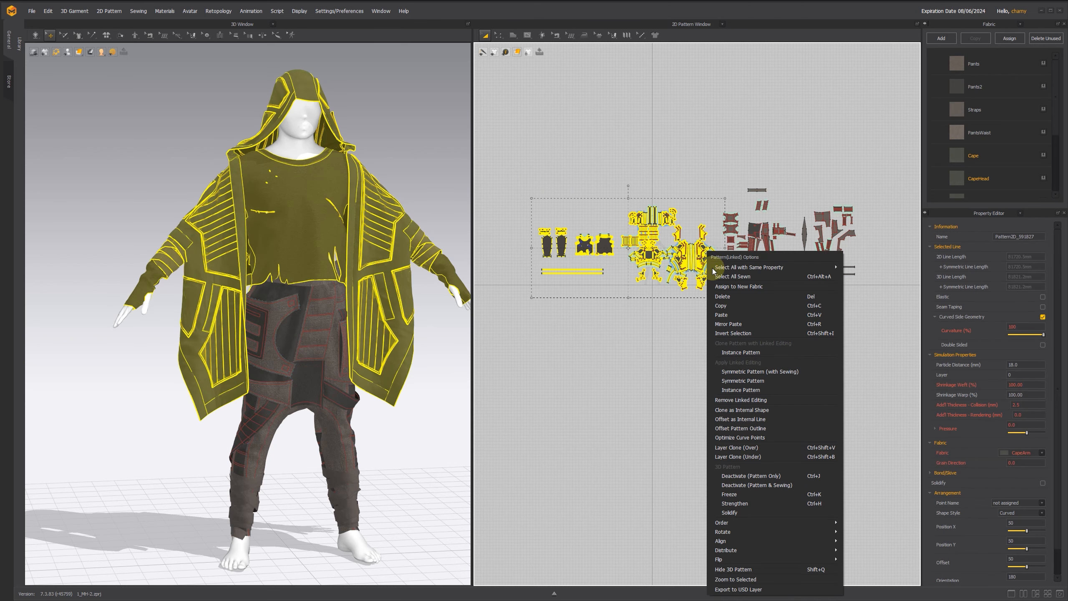
left_click(734, 570)
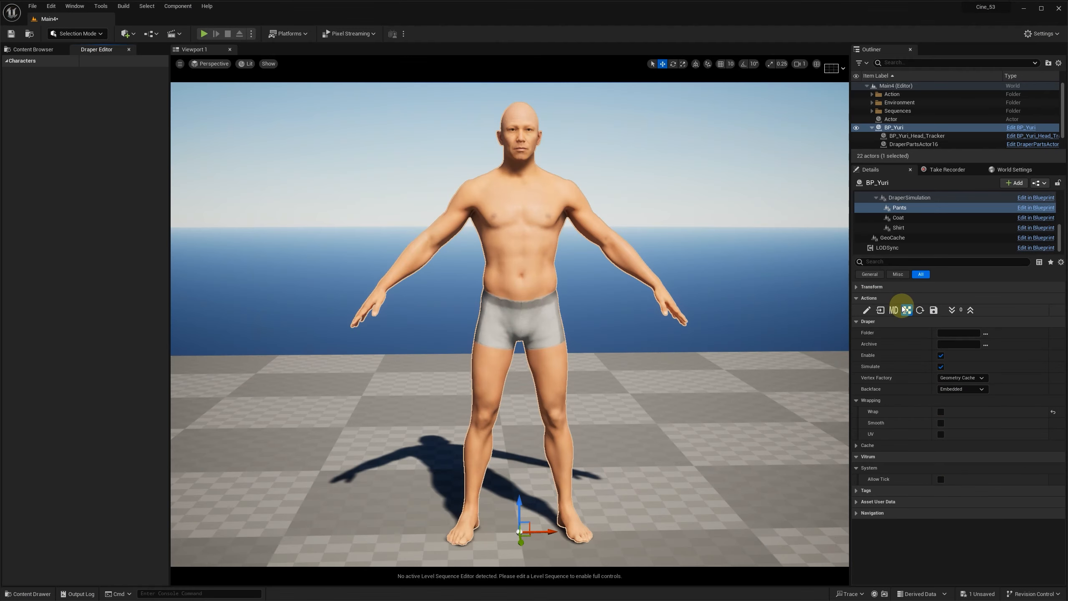
Step: Switch to Unreal Editor and start a Marvelous Designer import for the Pants component using the folder Pants_02b
left_click(894, 310)
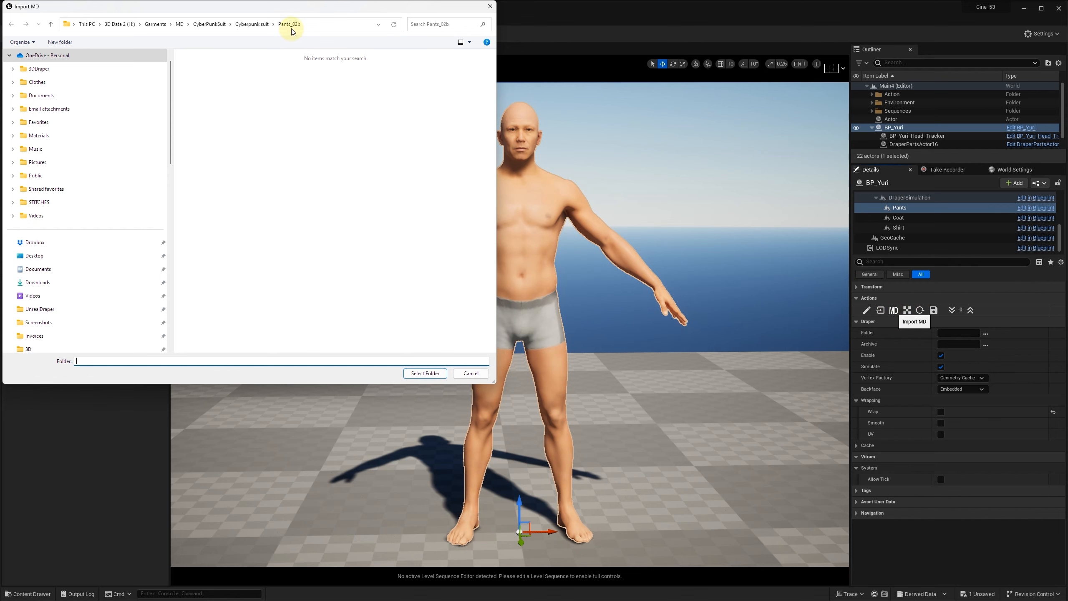
left_click(290, 24)
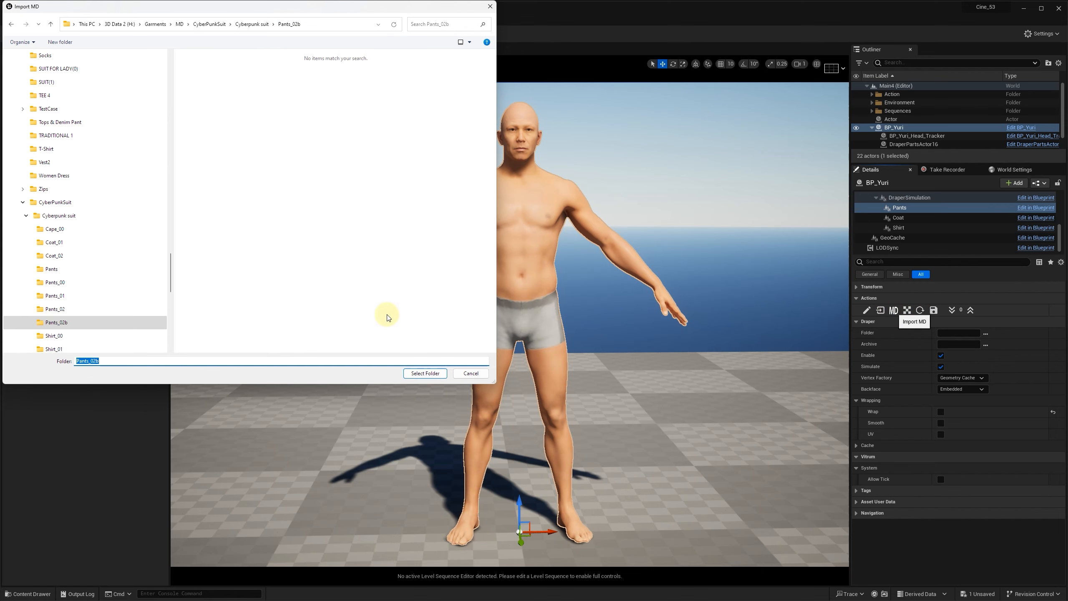
left_click(426, 373)
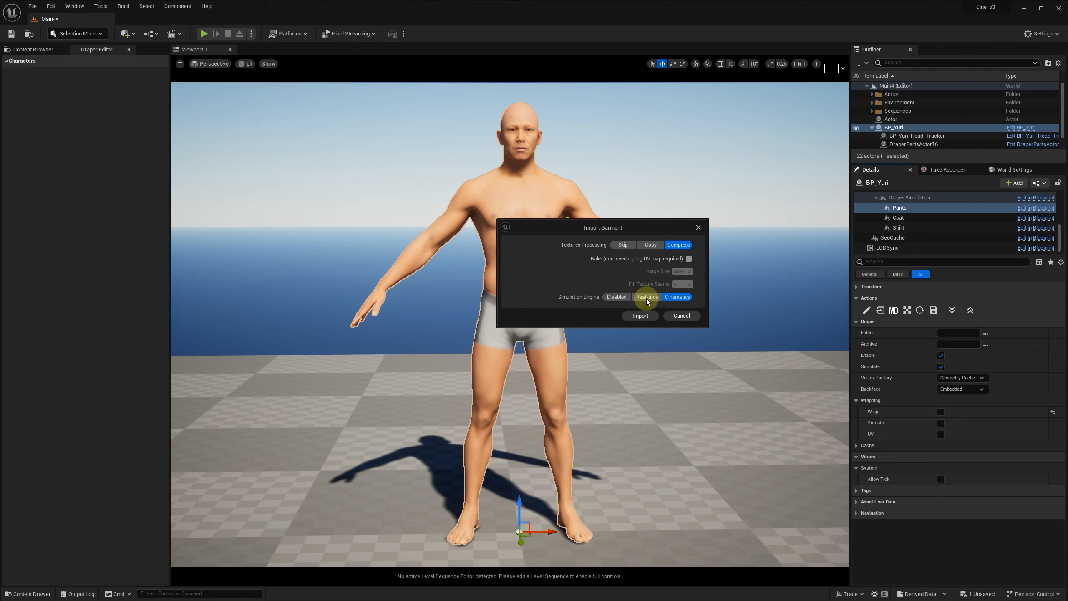
Step: Choose the Cinematics simulation engine and Compress texture processing for the garment import
left_click(675, 298)
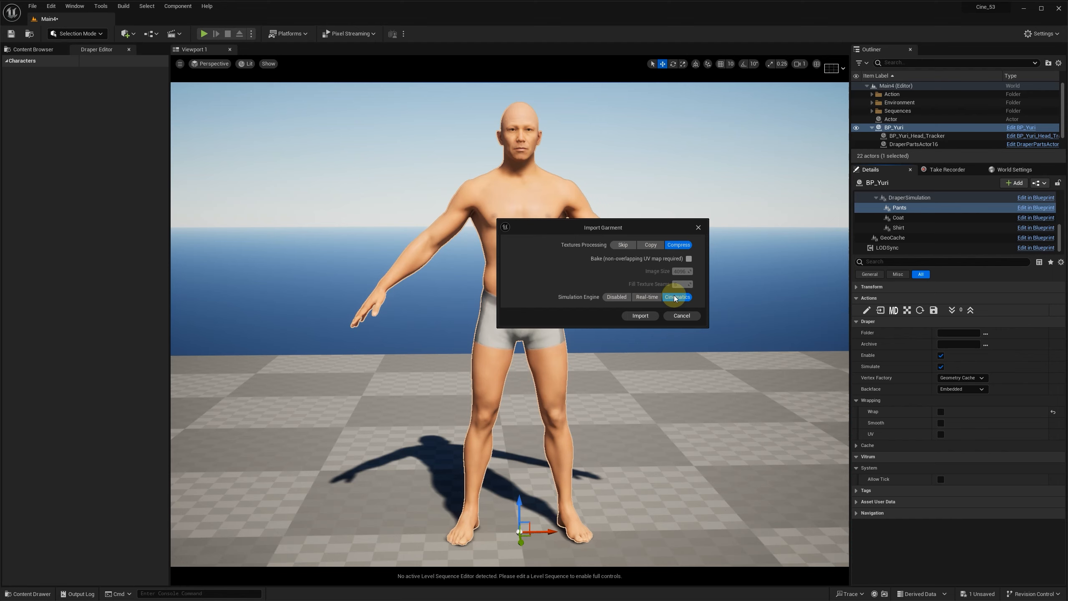
left_click(653, 245)
left_click(680, 246)
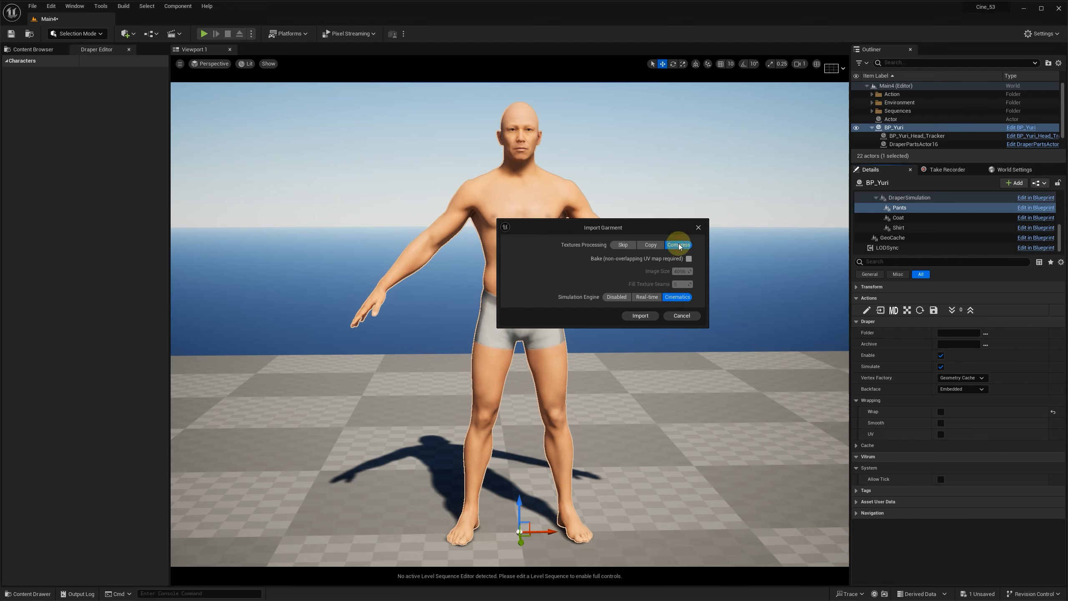
Step: Leave texture baking disabled and import the pants garment onto the character
left_click(689, 258)
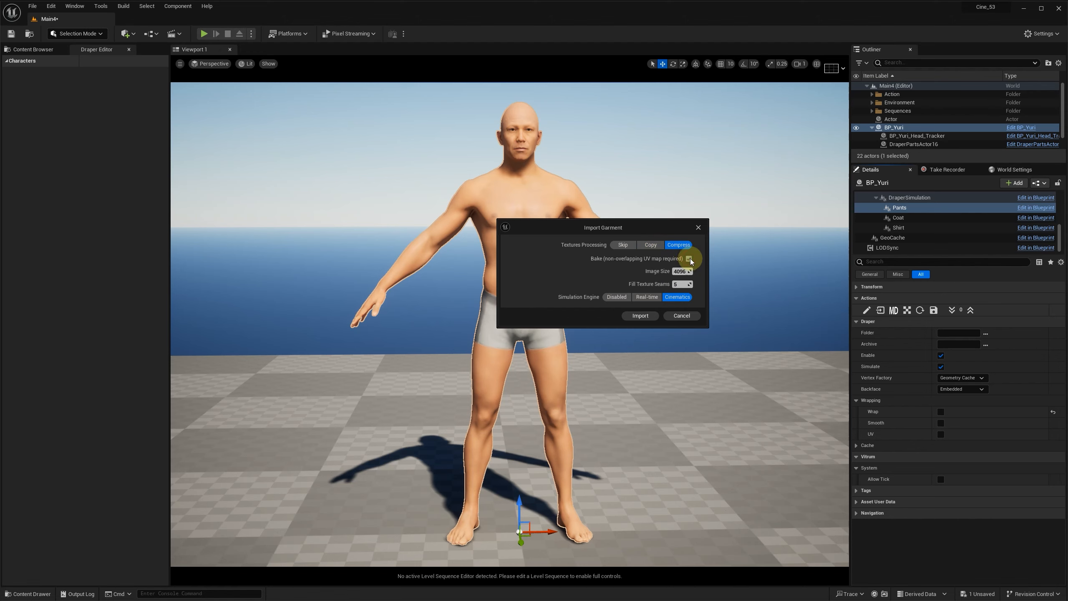
left_click(689, 259)
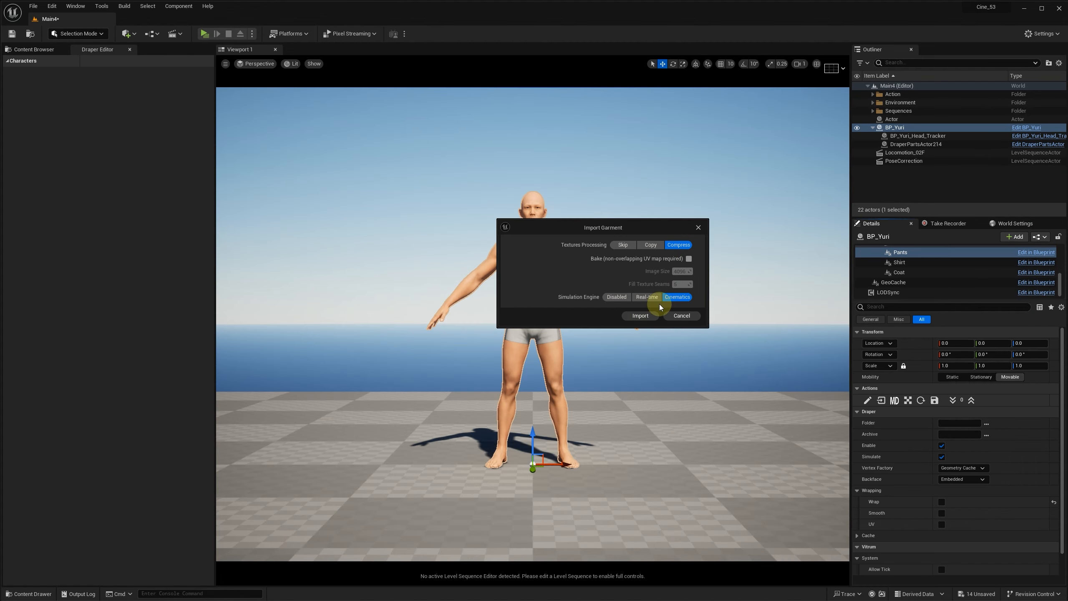
left_click(640, 316)
left_click(655, 285)
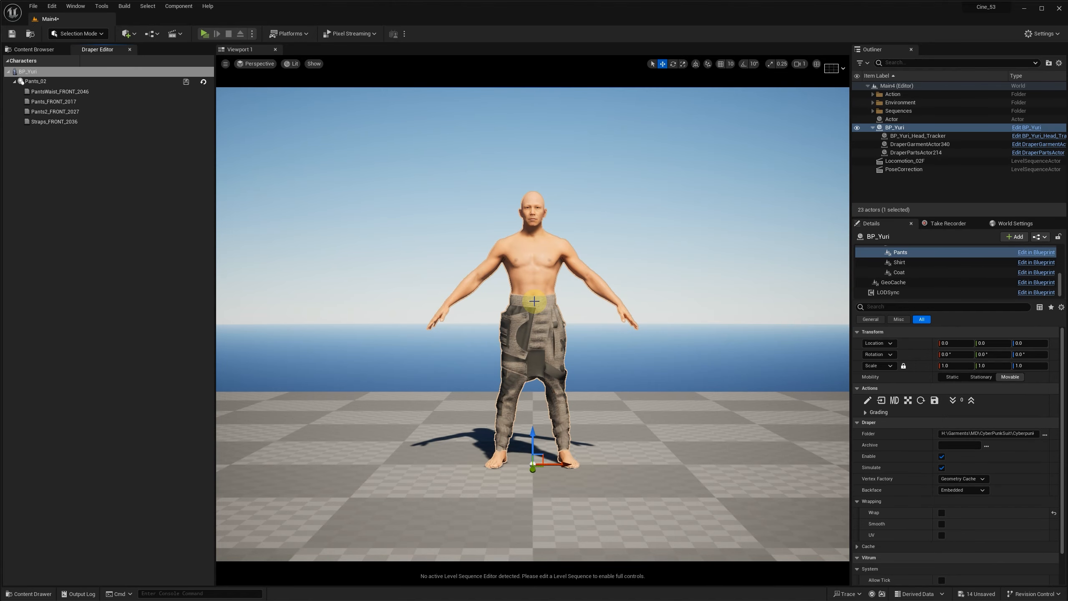
Step: Save the imported pants garment and keep its Wrap option turned off
left_click(937, 402)
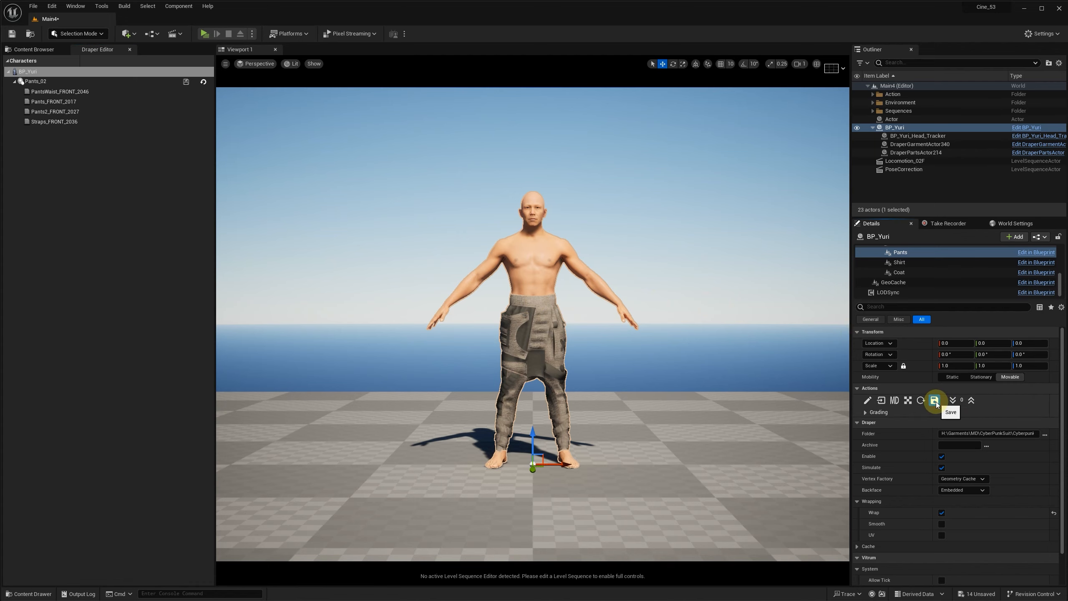
left_click(942, 513)
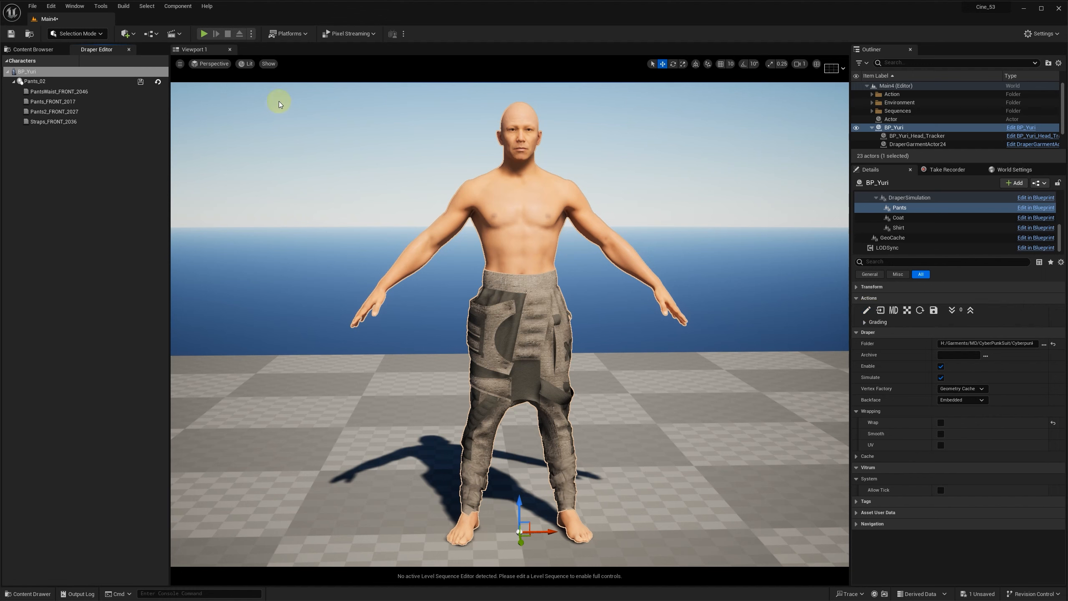
Step: Close the Draper Editor and reopen it to edit the pants garment
left_click(128, 51)
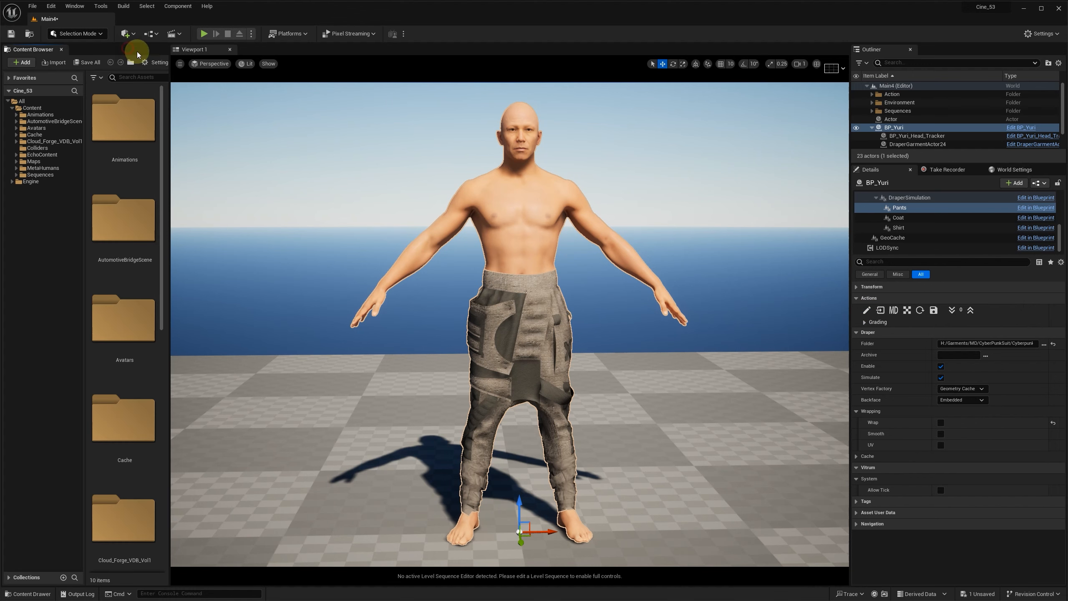
left_click(867, 311)
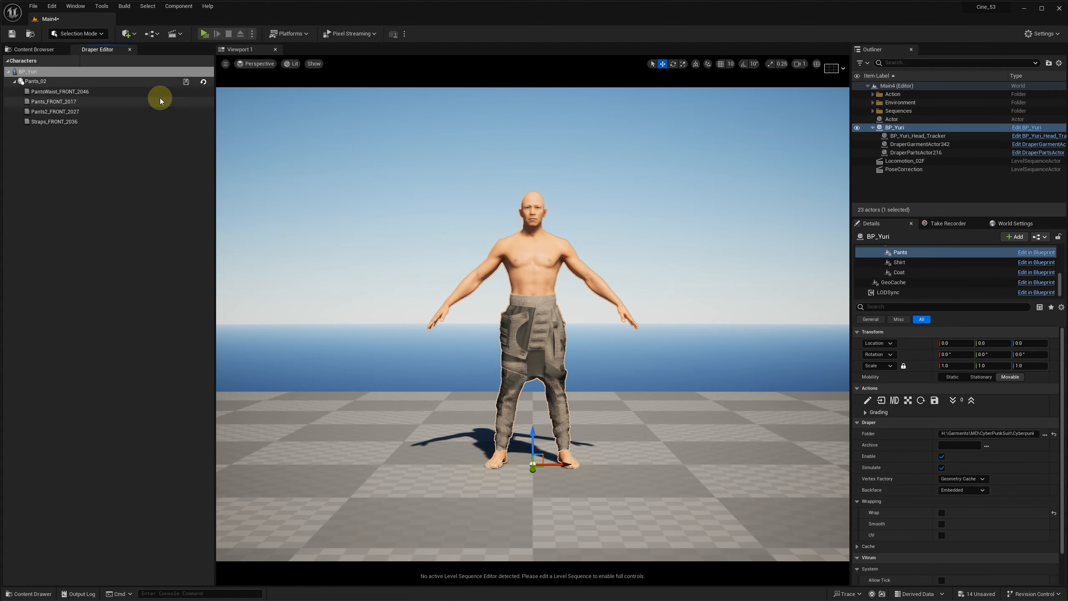
Step: Set the PantsWaist_FRONT_2046 binding to tolerance 22 mm, distance 11 mm and stiffness 0.5, and save the material
left_click(74, 91)
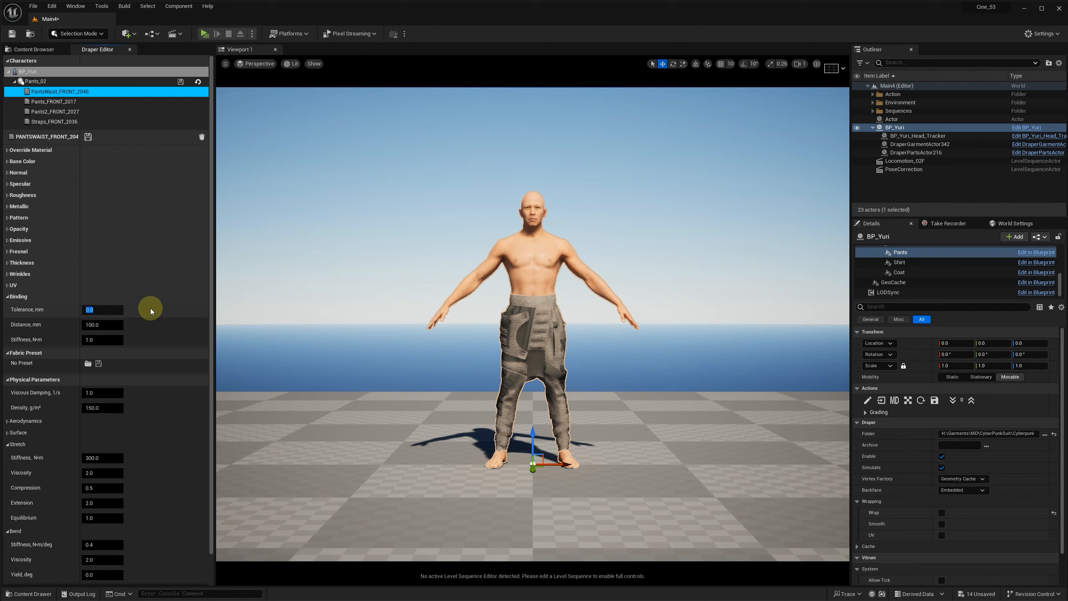
type("22")
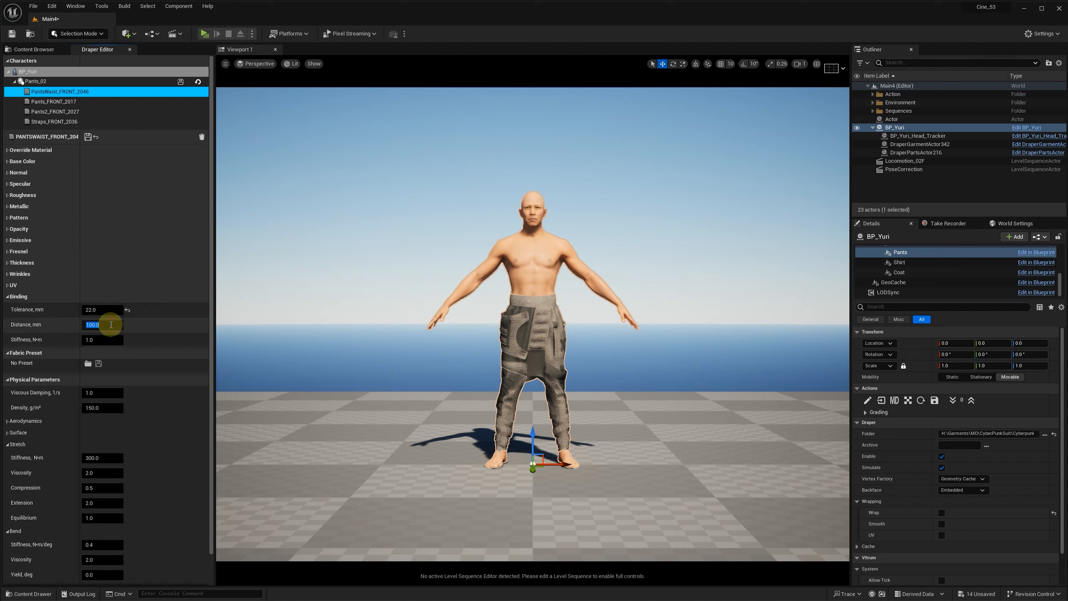
left_click(112, 325)
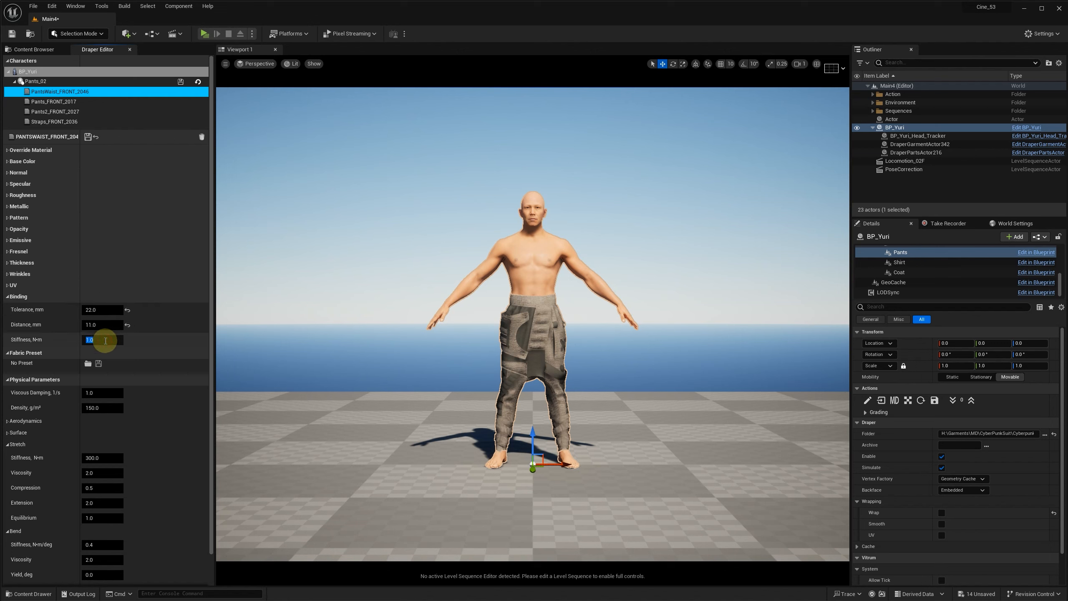
left_click(87, 137)
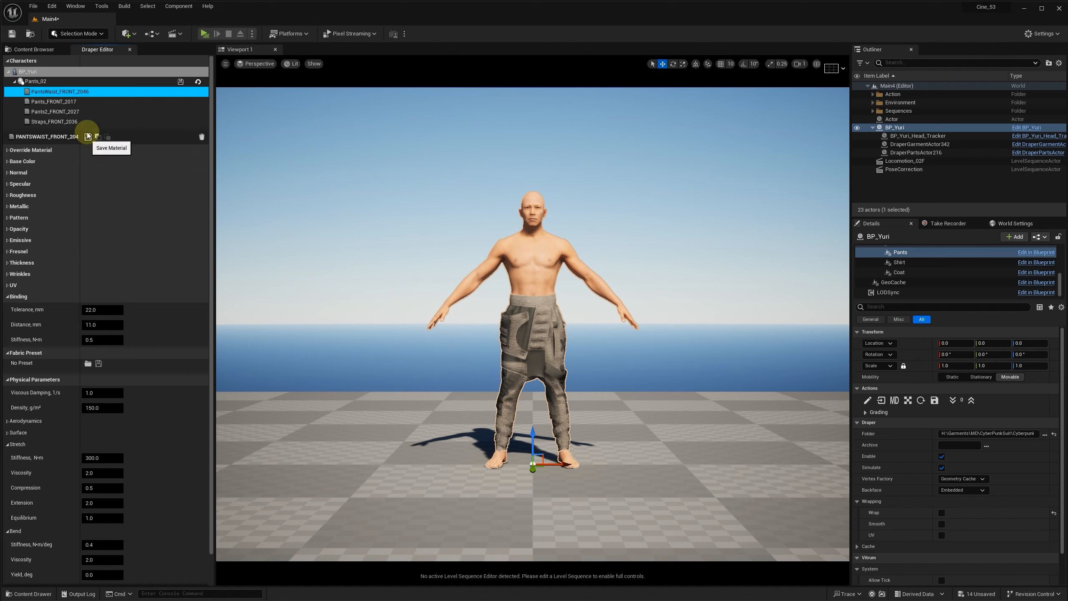
Step: Set the Straps_FRONT_2036 binding to tolerance 22 mm, distance 10 mm and stiffness 0.5, and save the material
left_click(72, 121)
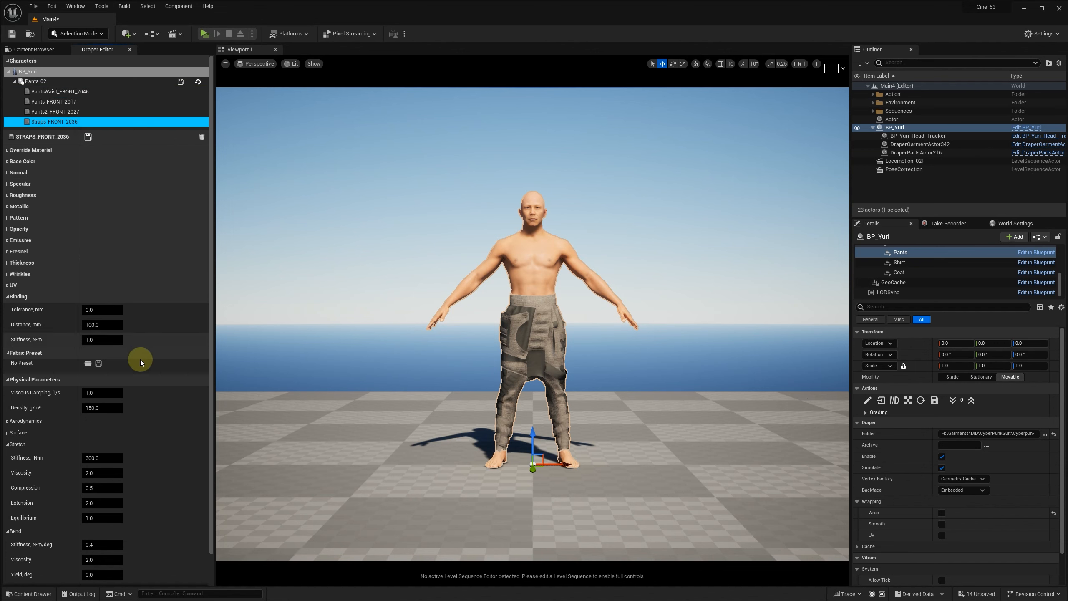
left_click(99, 310)
type("22")
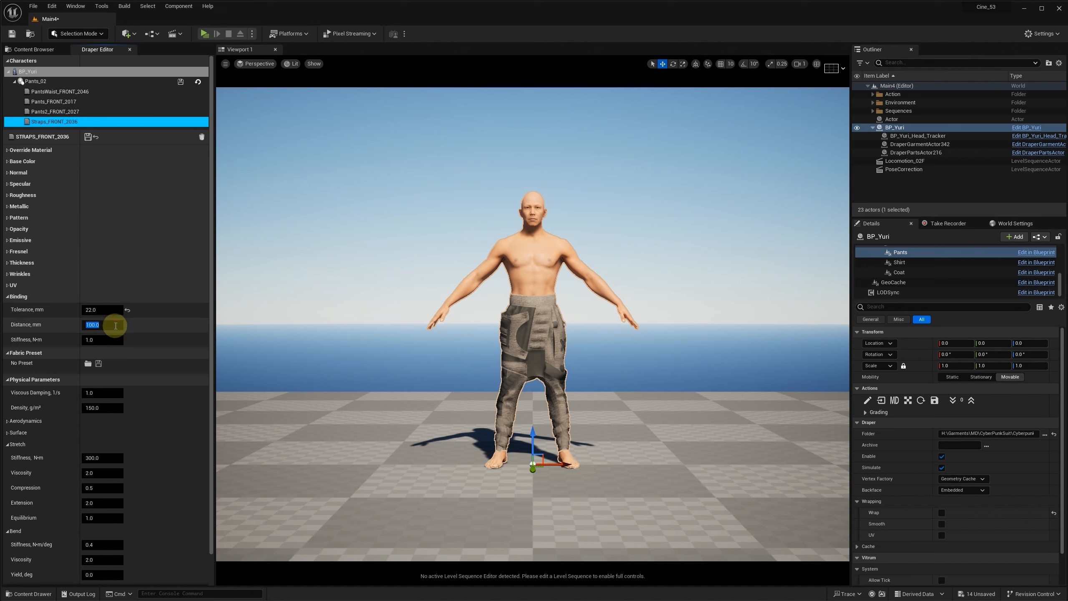
type("10")
left_click(104, 335)
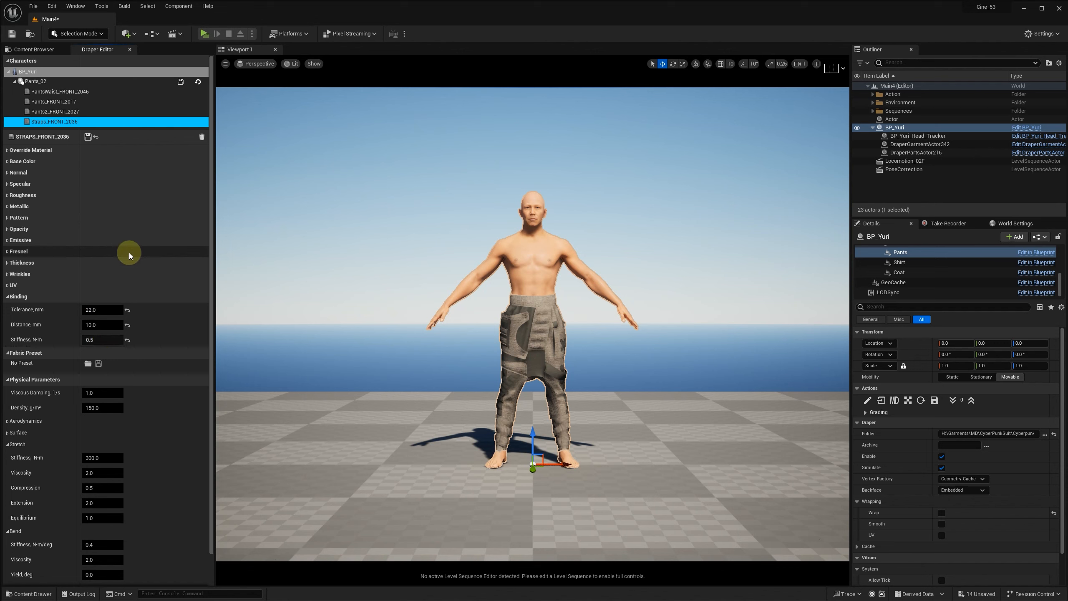
left_click(88, 137)
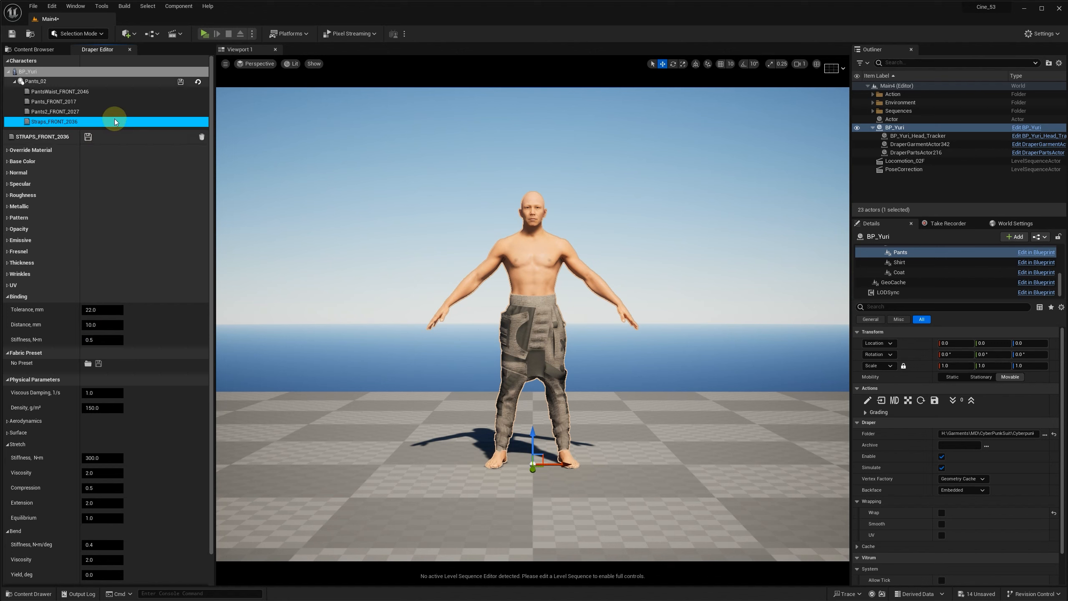
Step: Load the Denim_280gsm_8oz_v1 fabric preset for Pants_FRONT_2017 and save the material
left_click(71, 103)
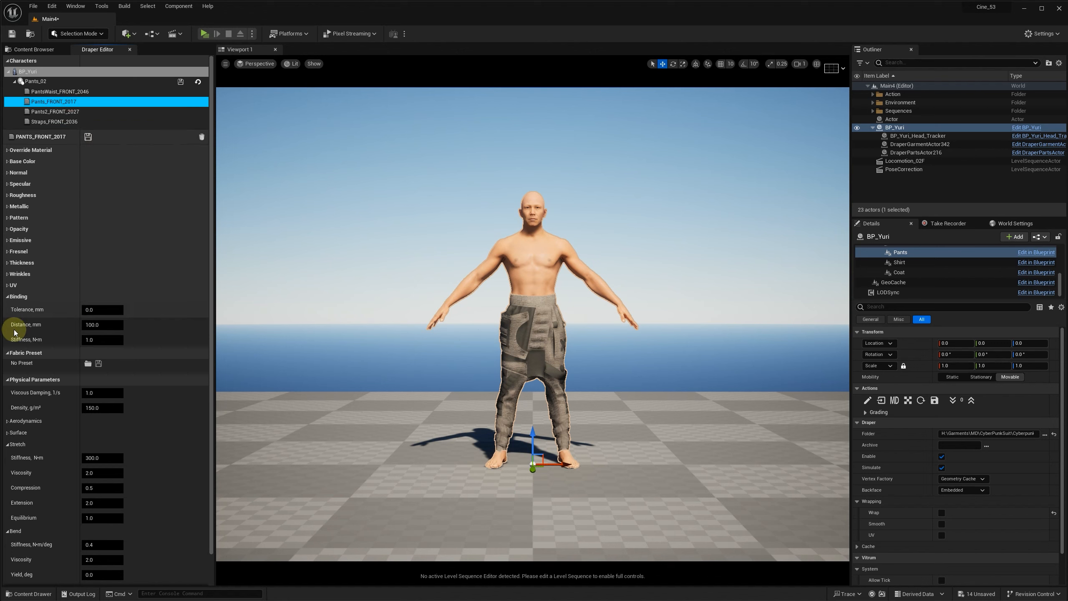
left_click(12, 379)
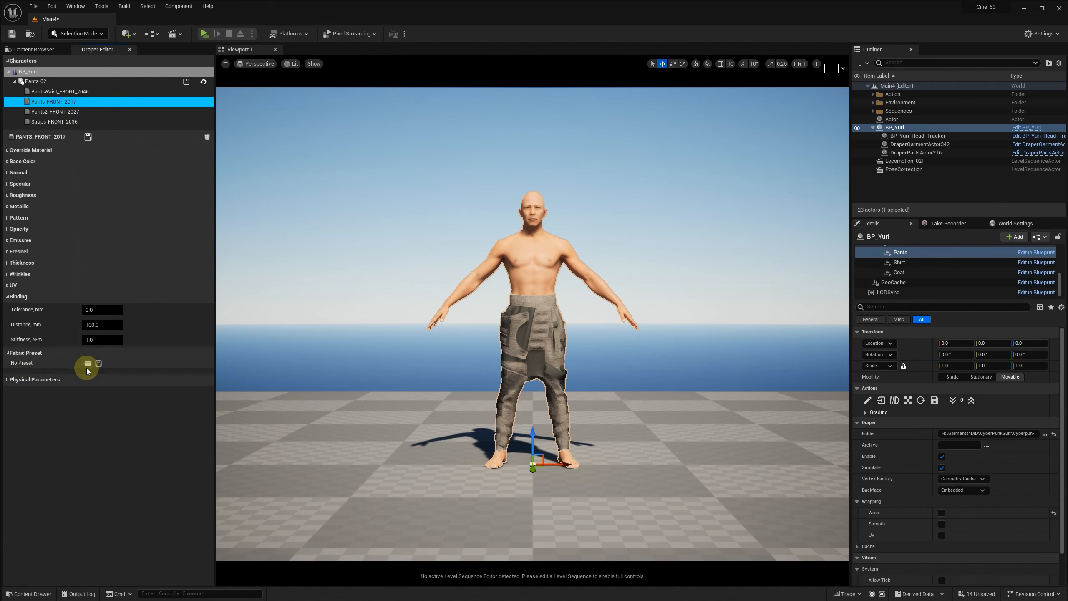
left_click(88, 364)
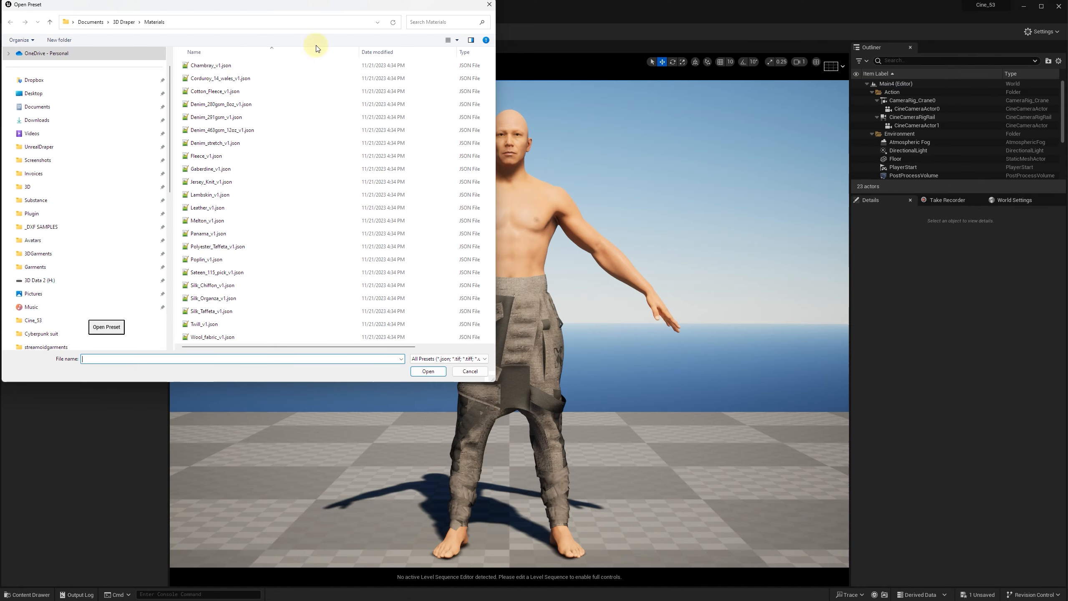
left_click(201, 22)
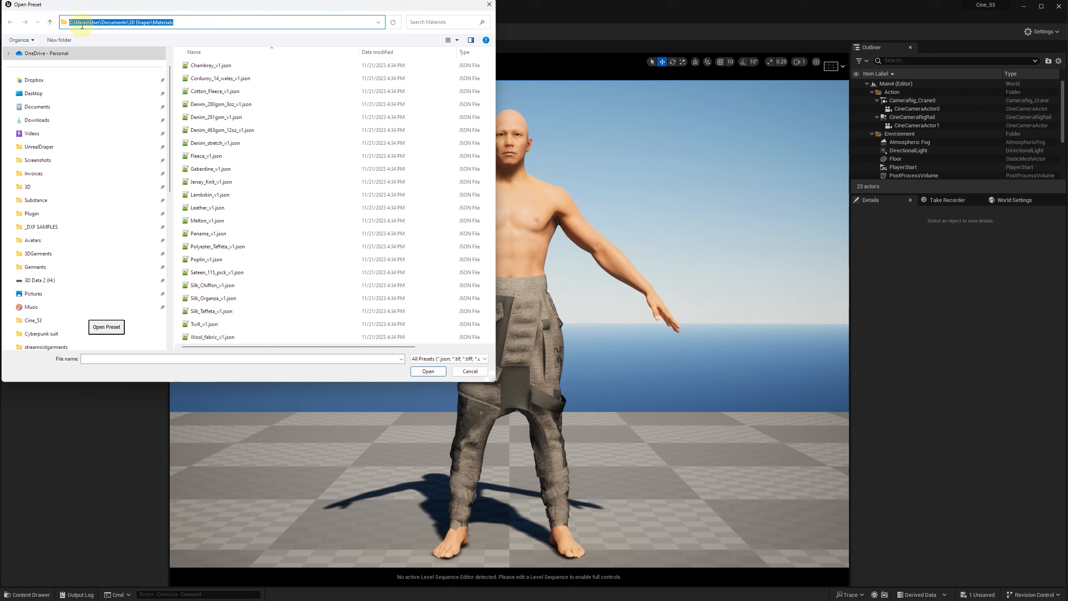
left_click(177, 23)
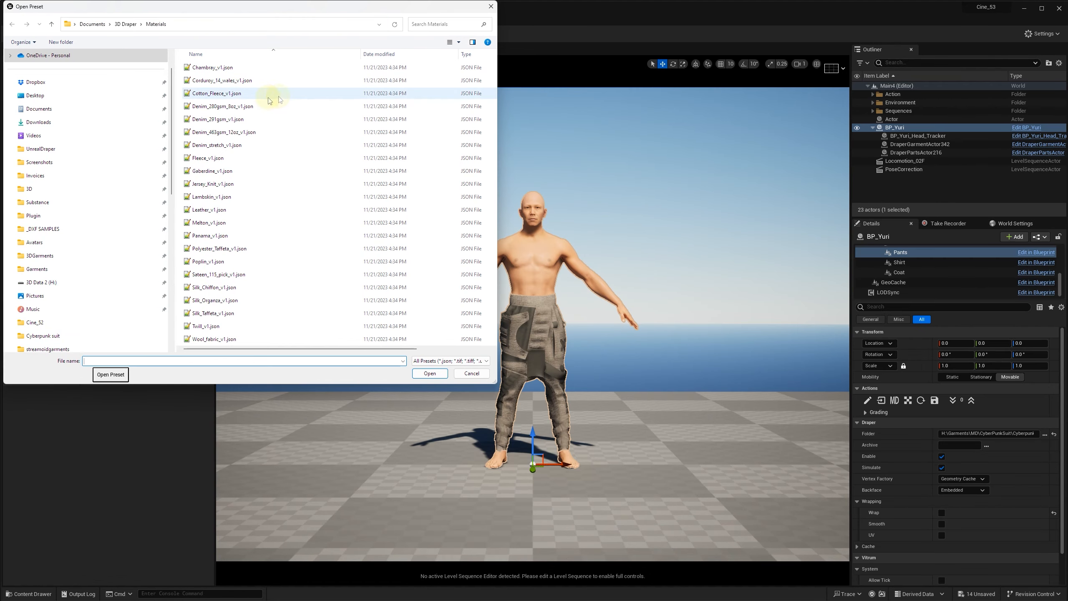
left_click(205, 107)
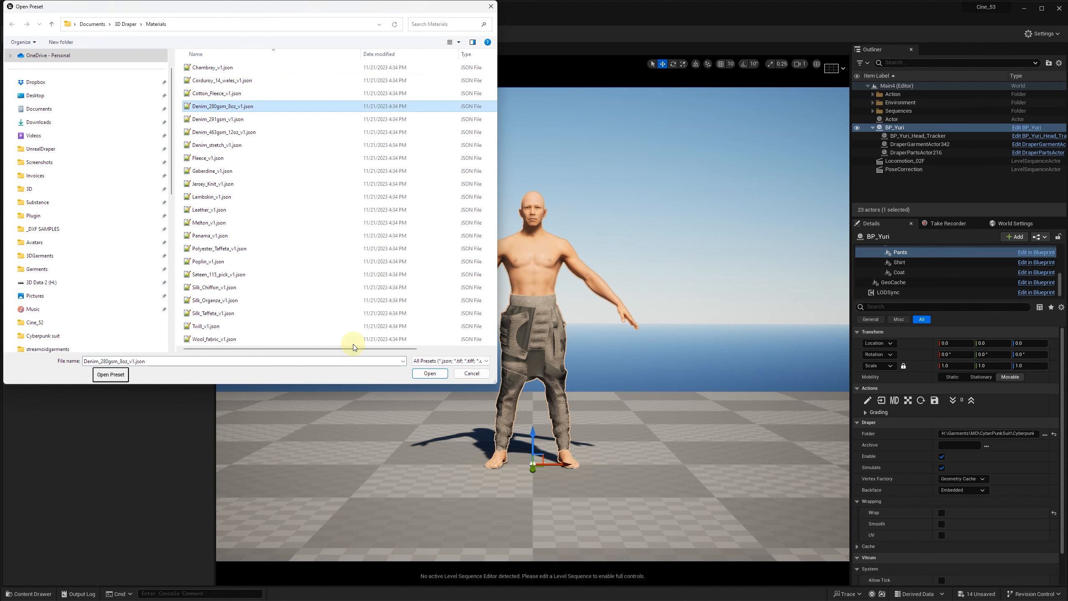
left_click(421, 374)
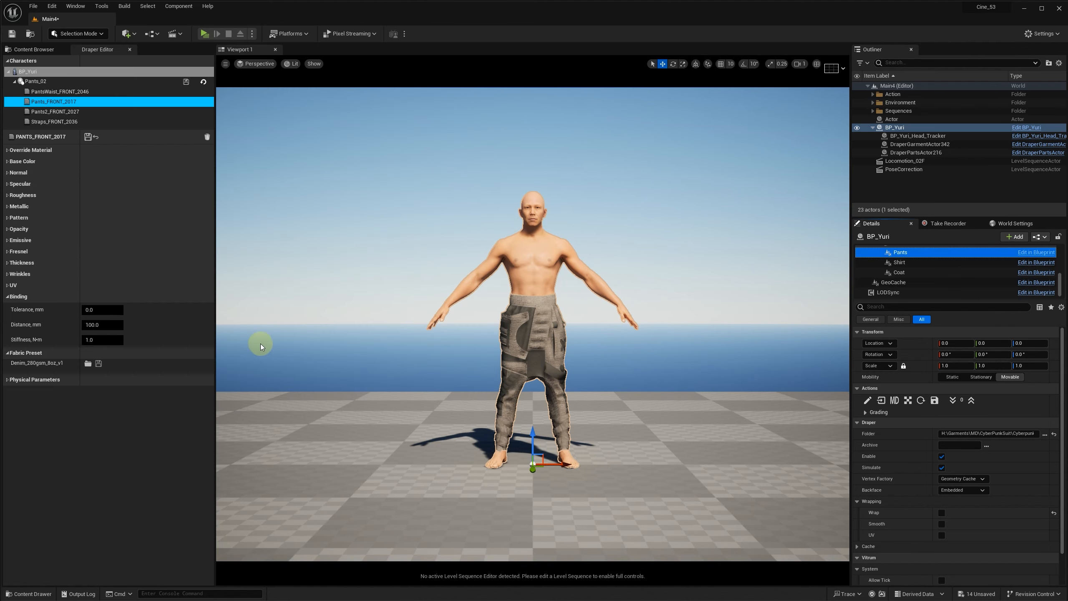
left_click(8, 380)
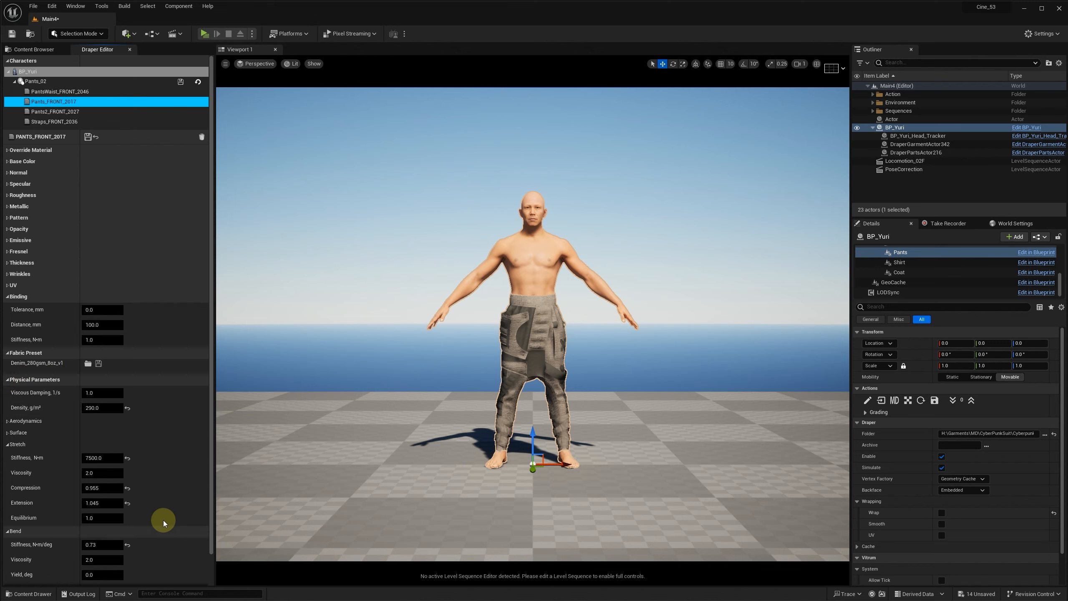
left_click(87, 136)
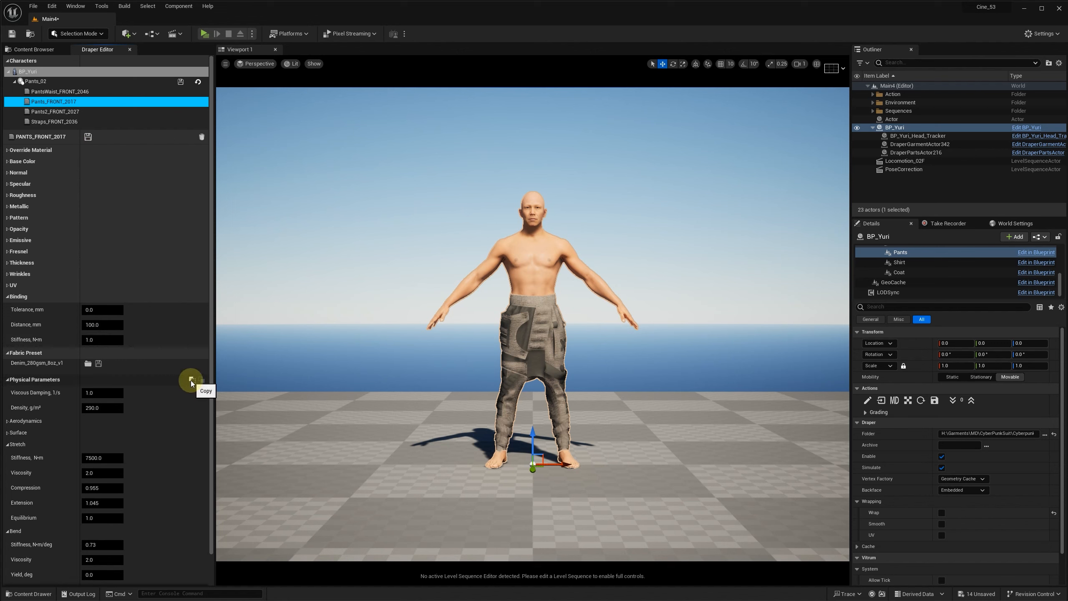
Step: Copy the physical parameters of Pants_FRONT_2017 and paste them onto Pants2_FRONT_2027
left_click(190, 381)
left_click(59, 112)
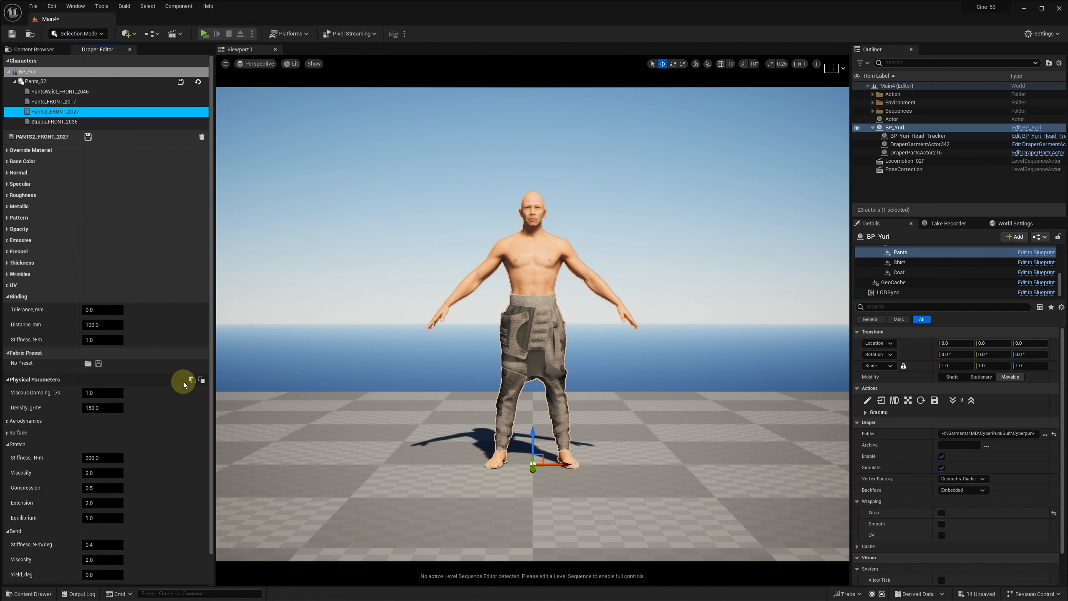
left_click(202, 380)
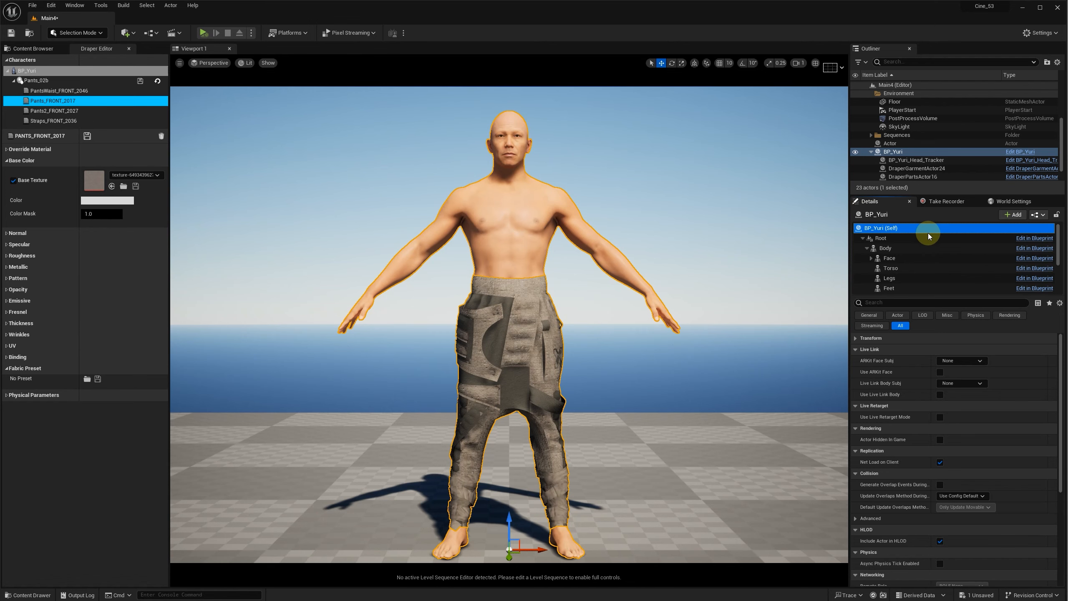
left_click(867, 249)
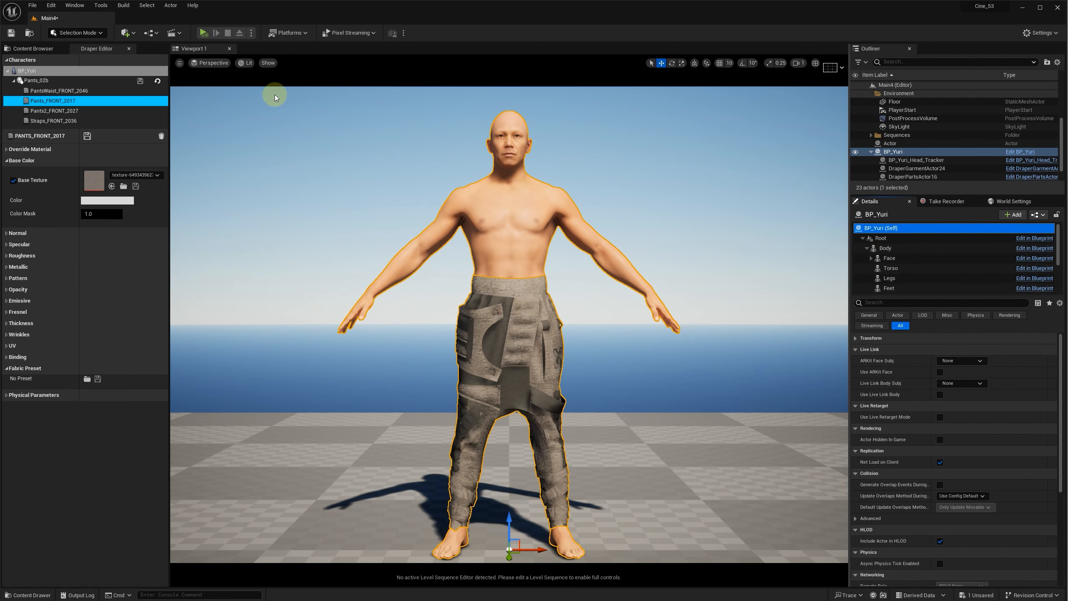
left_click(203, 33)
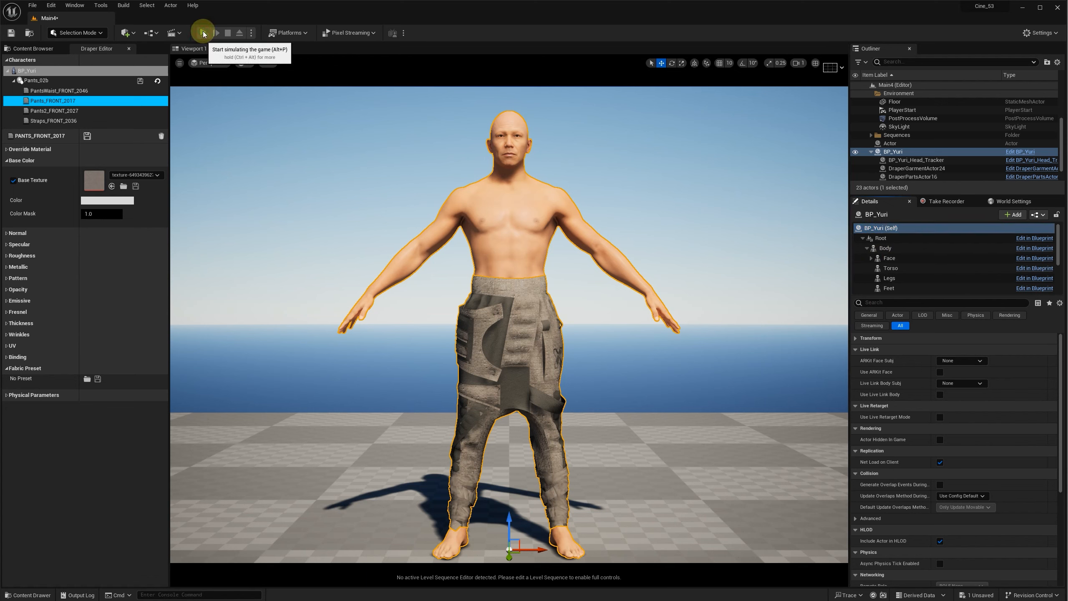
key("Escape")
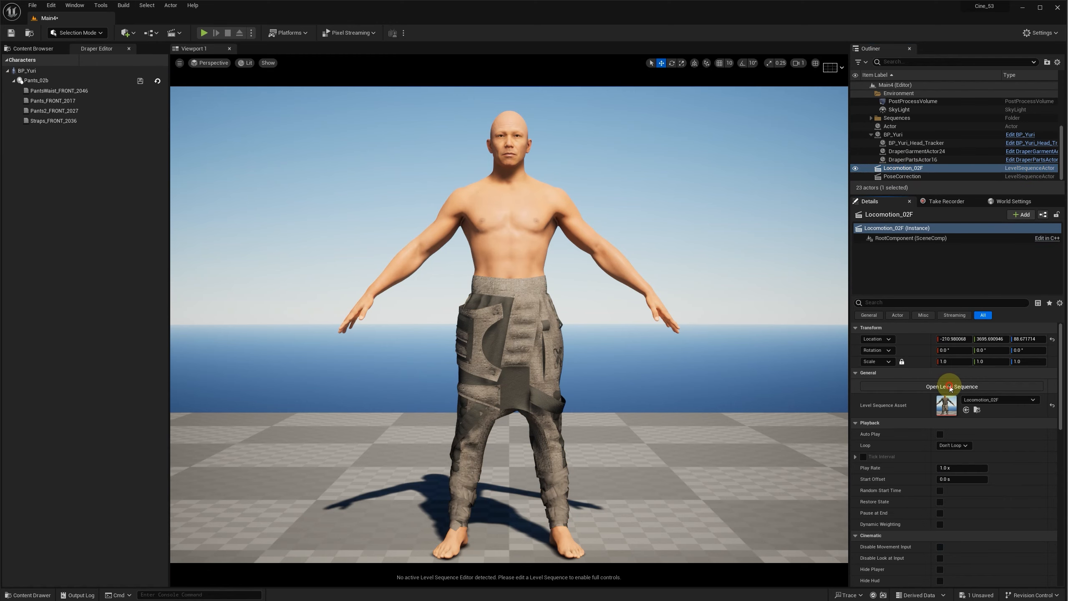
Step: Open the Locomotion_02F level sequence in Sequencer
left_click(950, 386)
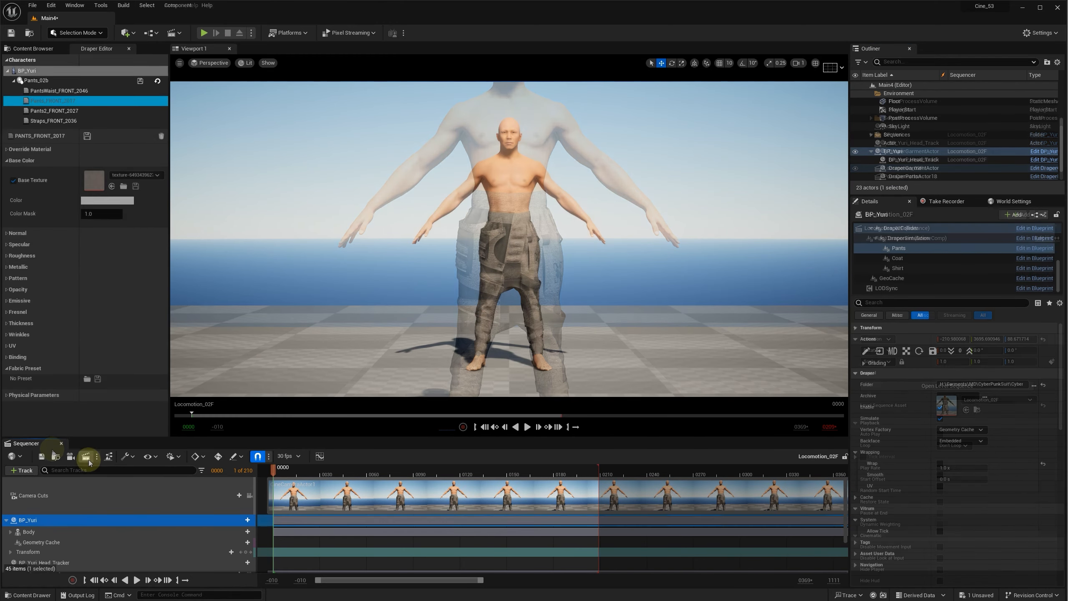
left_click(88, 458)
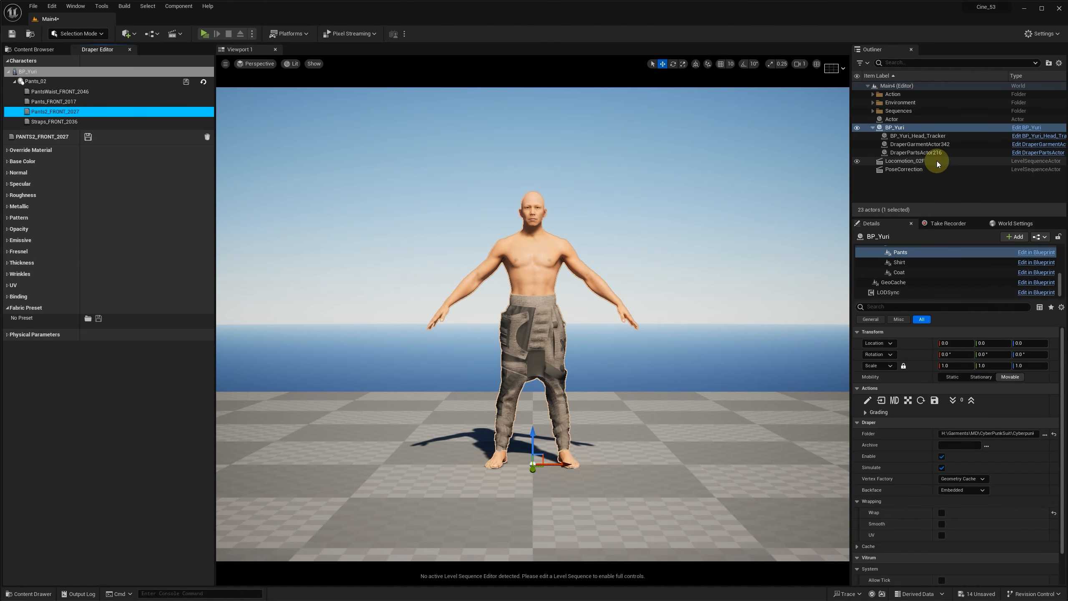
left_click(937, 160)
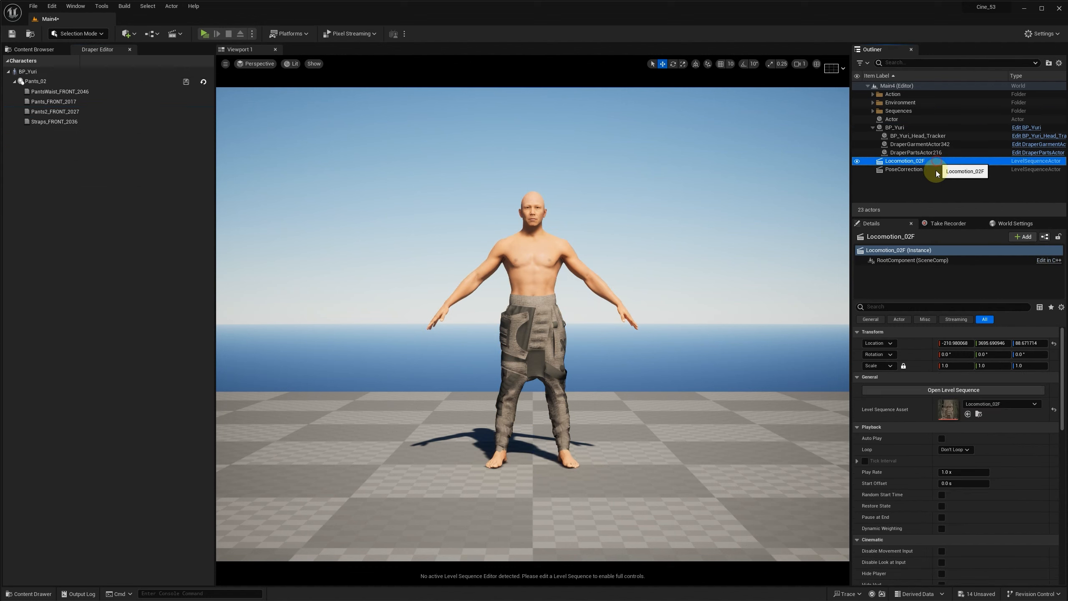
left_click(961, 390)
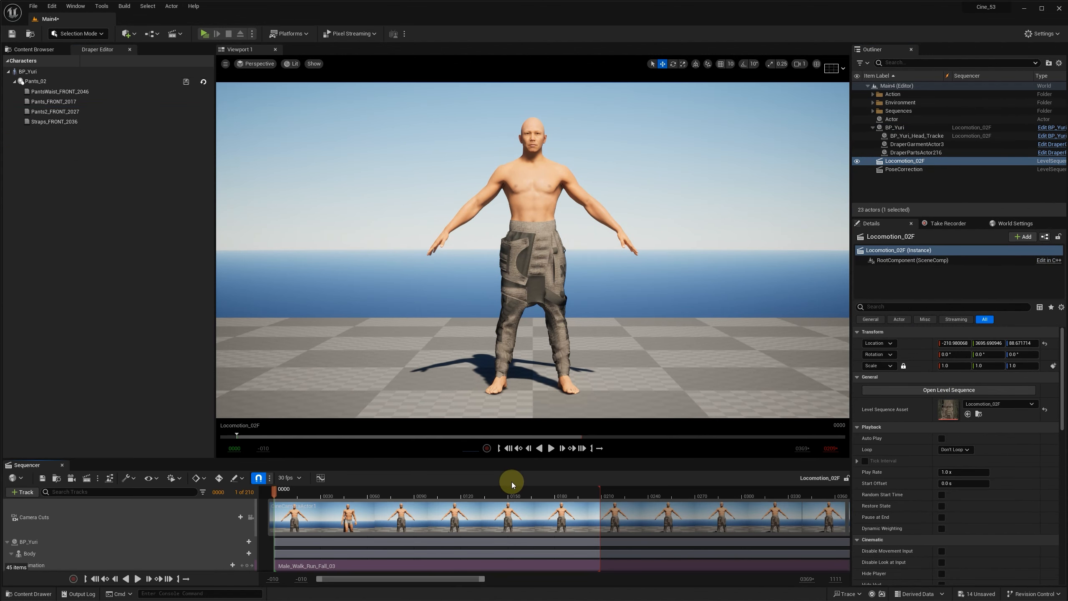
Step: Render a uDraper Cache of the sequence into Cache/Male_Walk/CyberSuit_20 under the name 00pants, and end the render by closing its preview
left_click(97, 477)
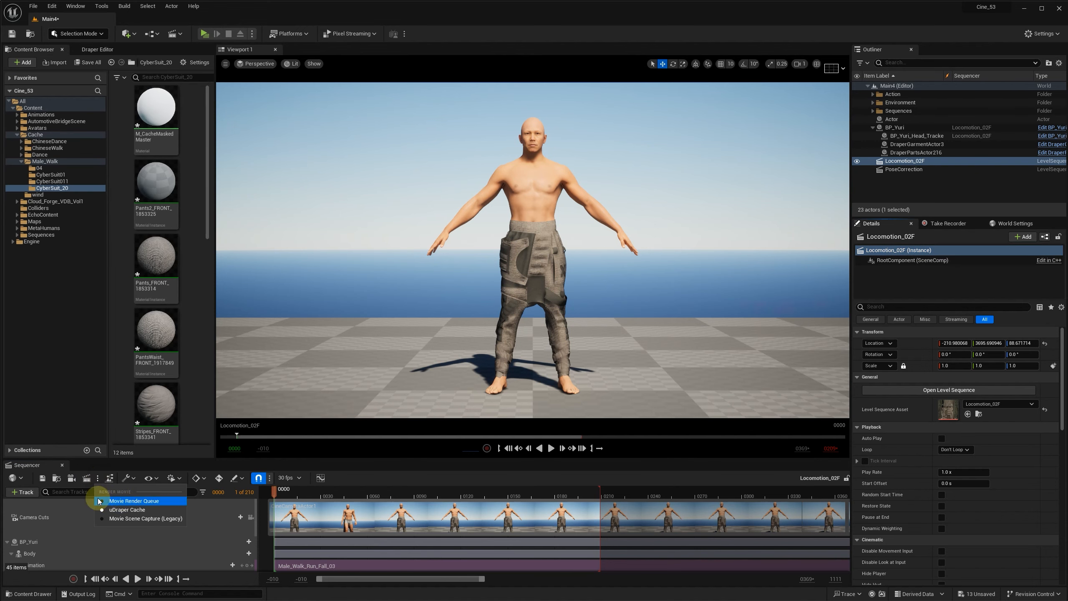
left_click(85, 480)
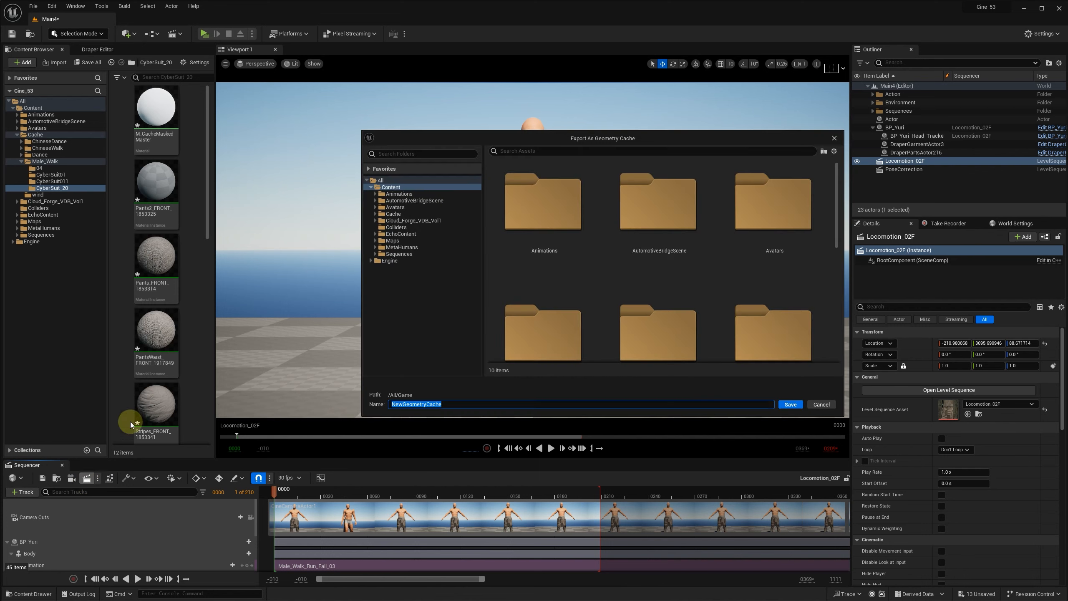
left_click(375, 214)
left_click(379, 241)
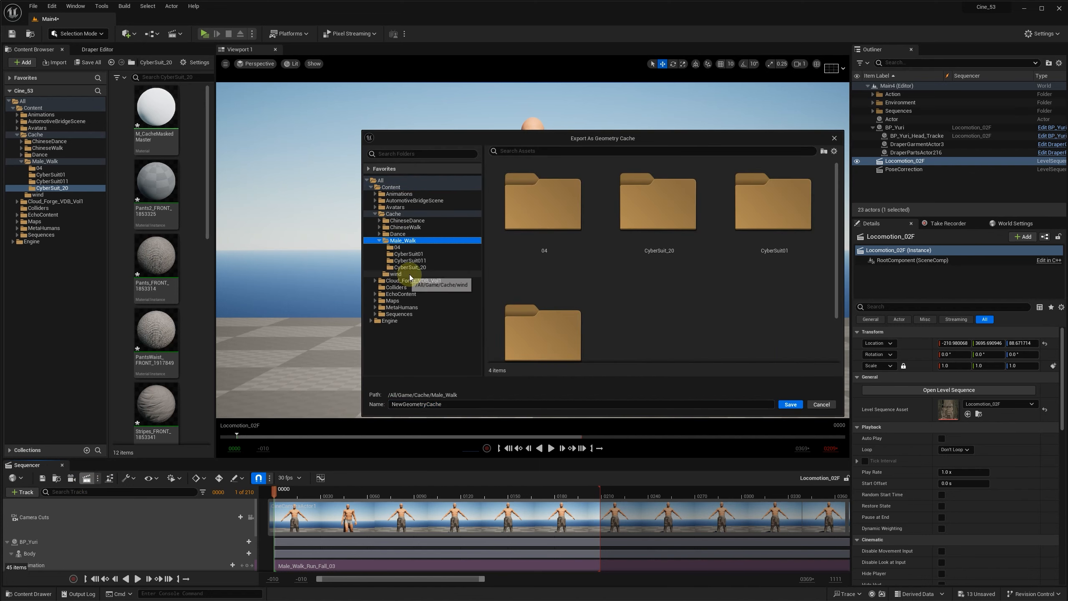
left_click(422, 269)
left_click(468, 404)
type("00pants")
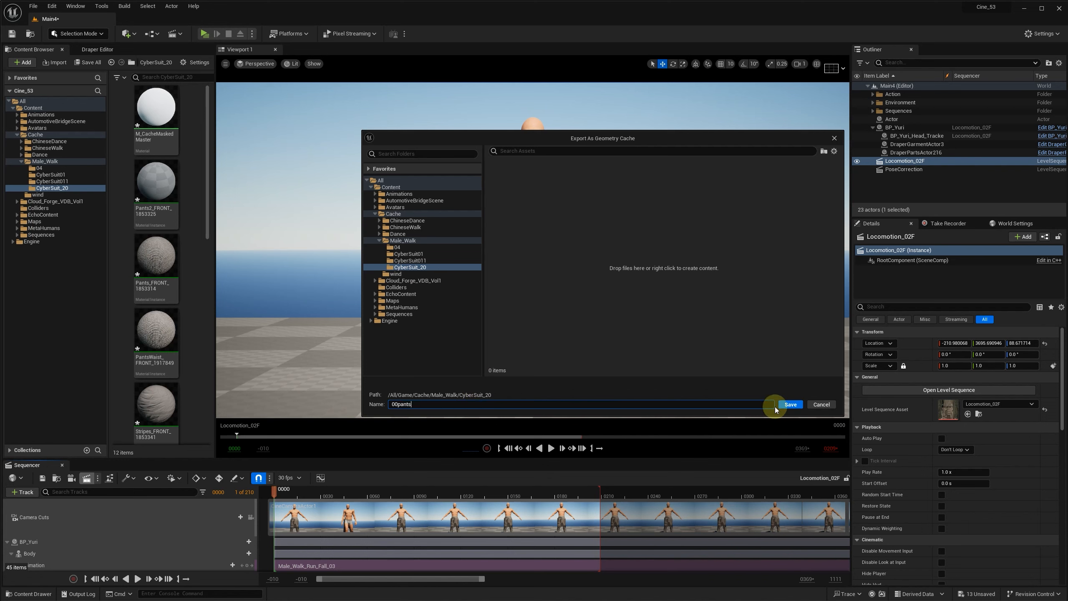
left_click(791, 404)
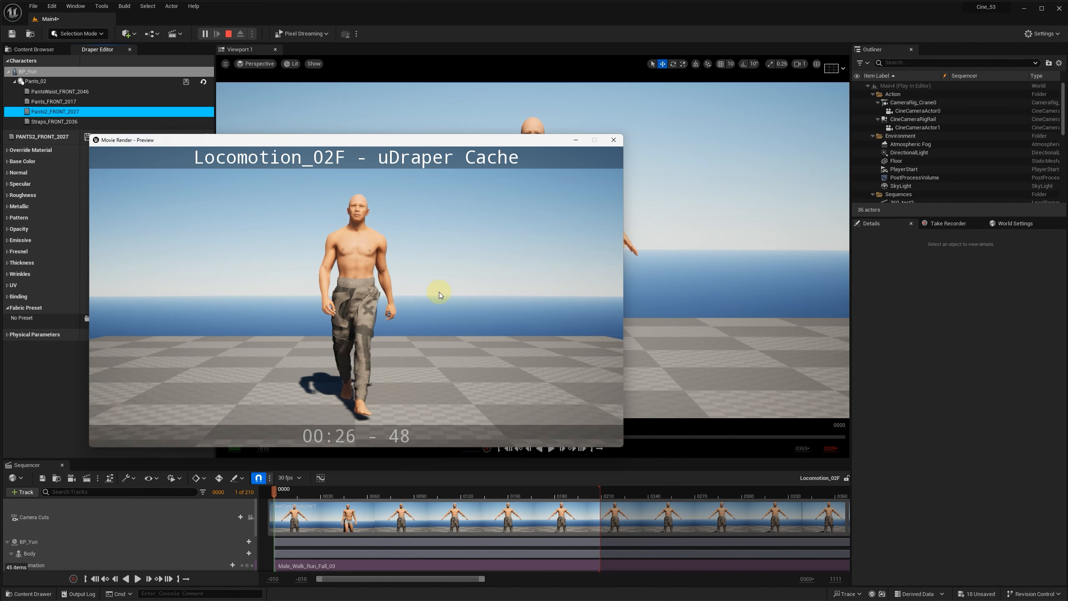
left_click(614, 140)
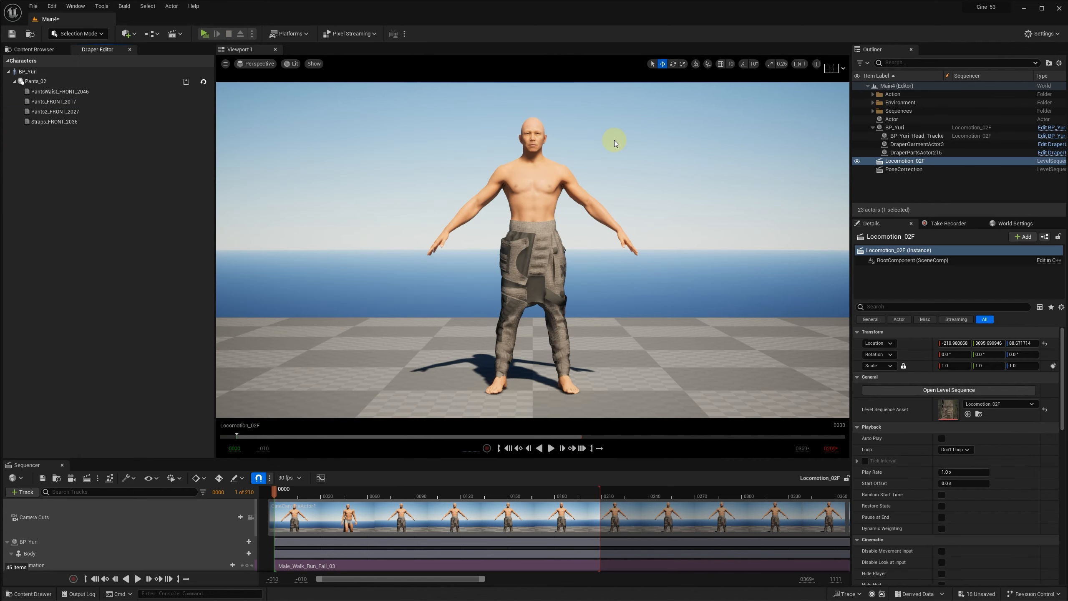
Step: Disable the Pants garment component of BP_Yuri so that the live simulated pants are removed from the character
left_click(28, 51)
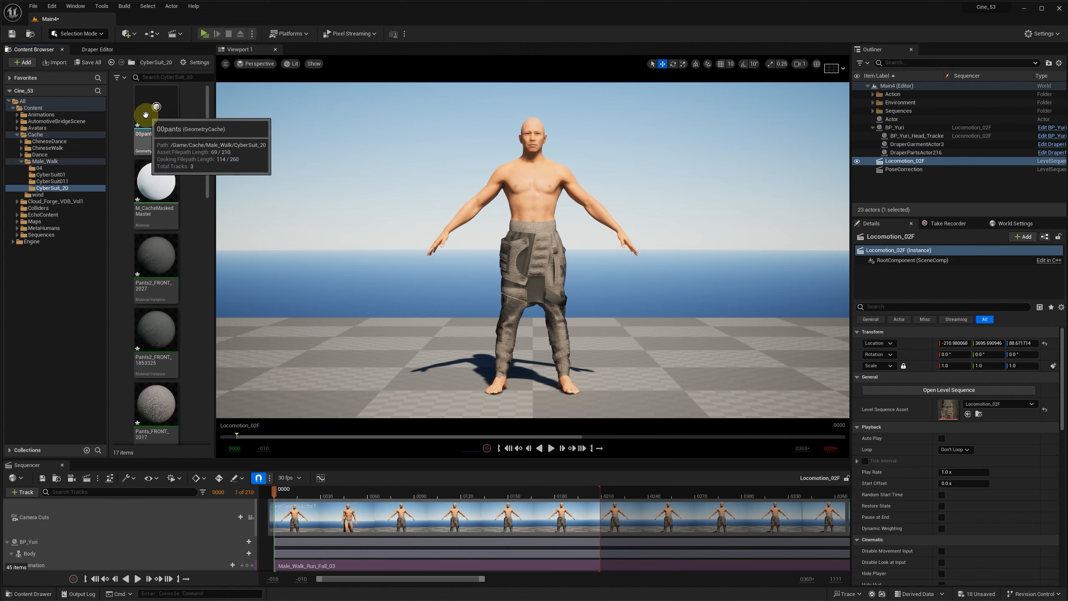
left_click_drag(312, 458, 313, 437)
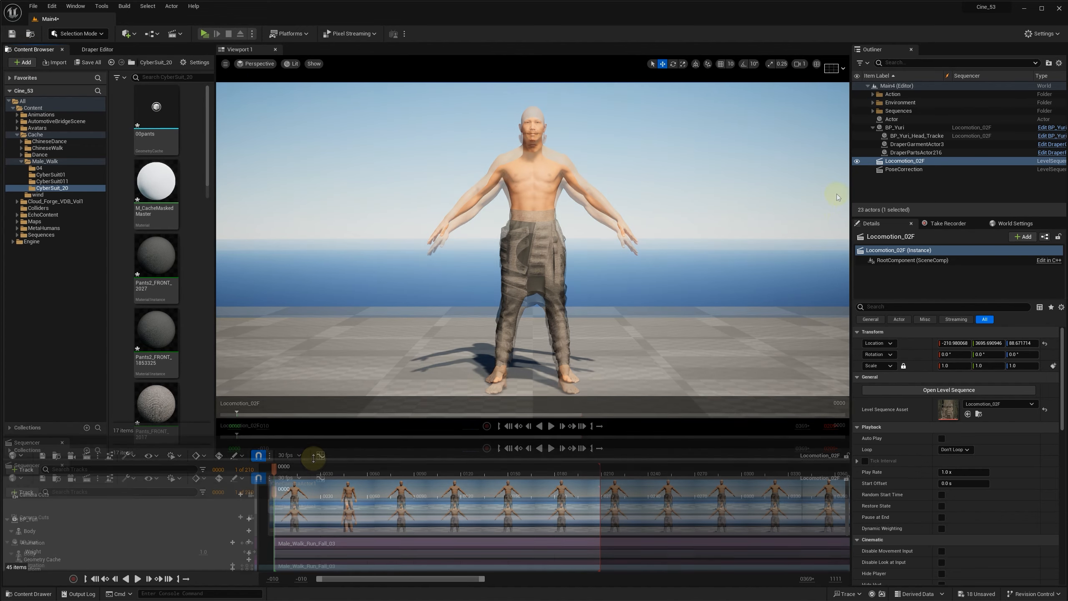
left_click(895, 128)
scroll(905, 278, "down", 2)
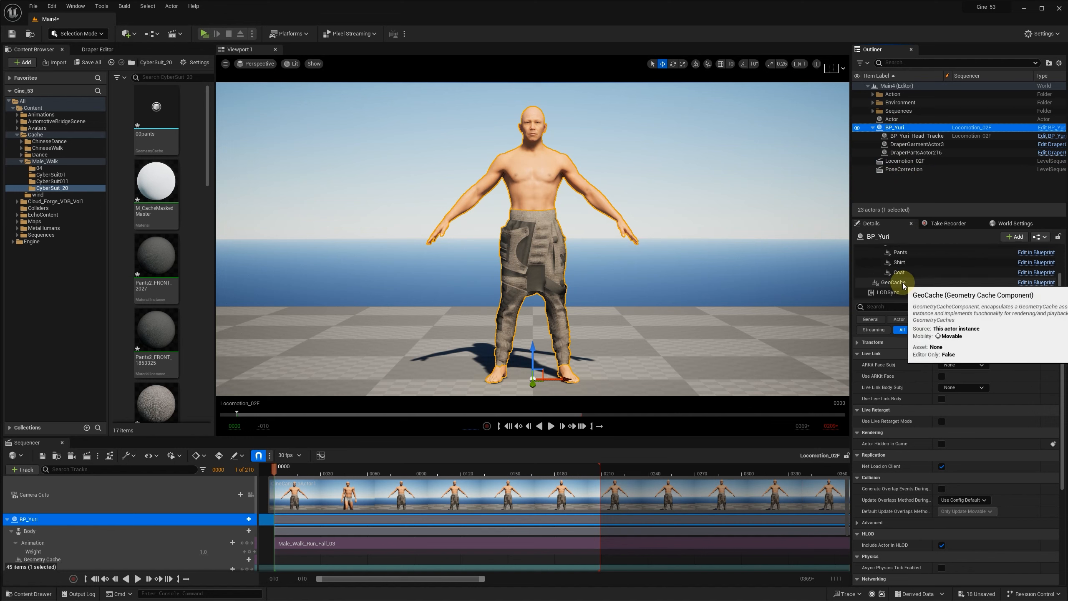
left_click(910, 253)
left_click(943, 447)
Step: Assign the 00pants geometry cache asset to BP_Yuri's GeoCache component
left_click(915, 283)
left_click(36, 49)
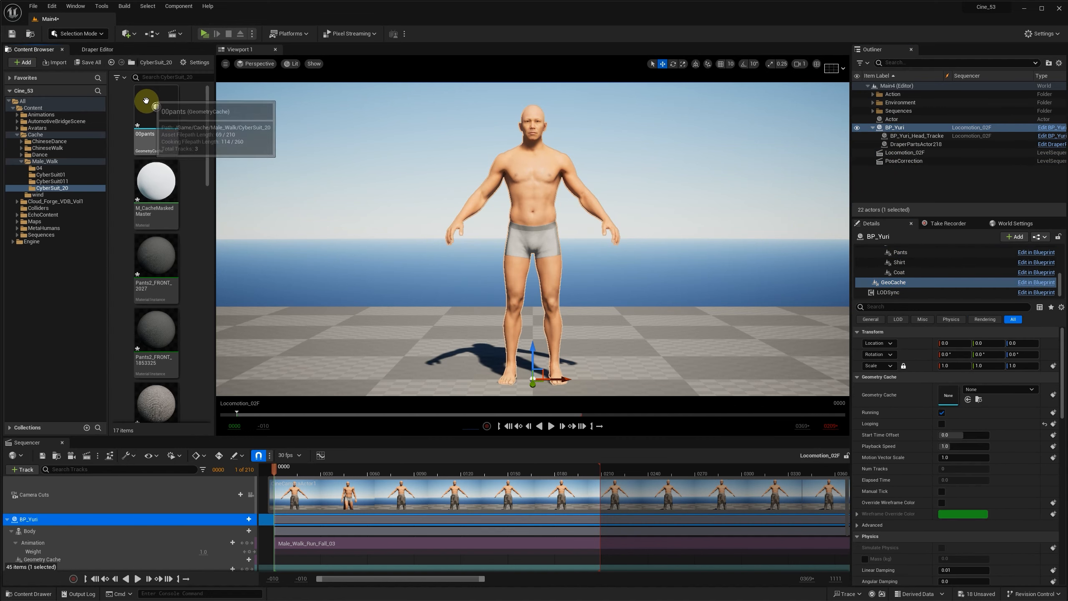
left_click(968, 400)
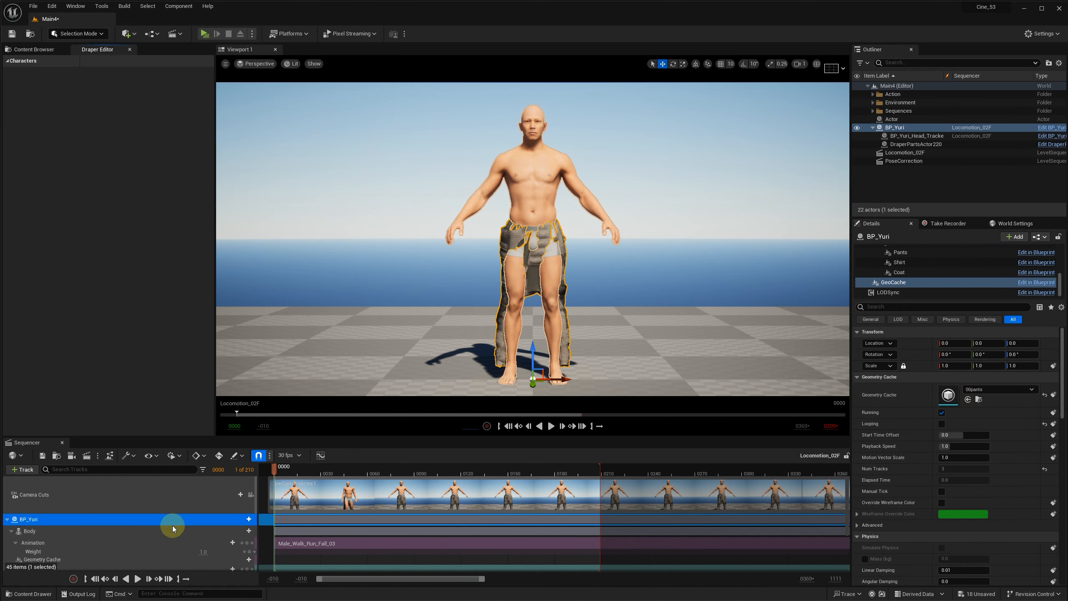
Step: Add the 00pants cache to BP_Yuri's Geometry Cache track and scrub the sequence to check the cached pants
scroll(172, 526, "down", 2)
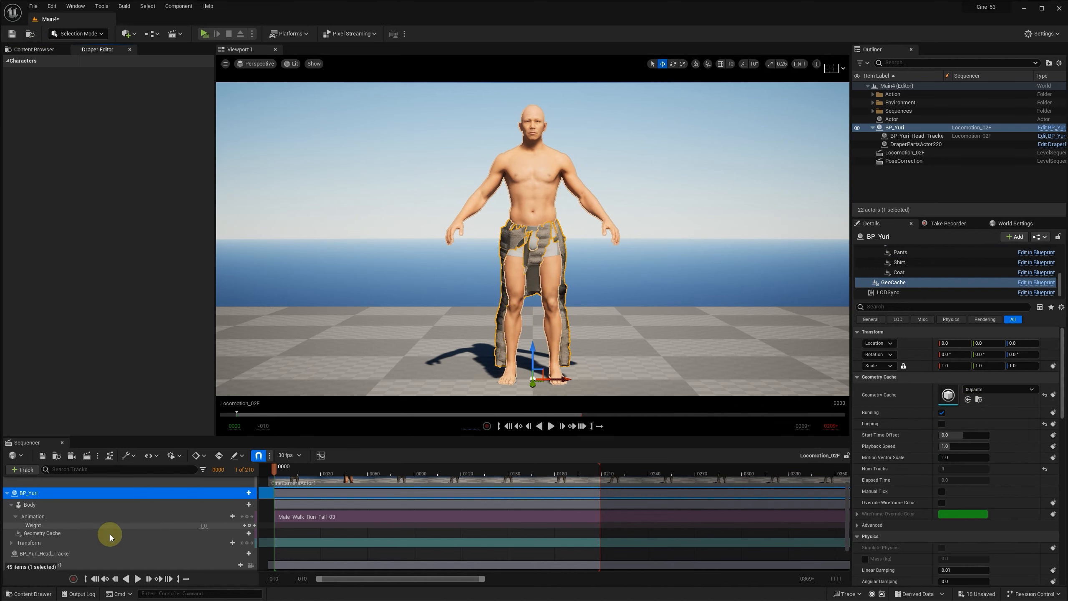
left_click(249, 534)
left_click_drag(275, 468, 351, 470)
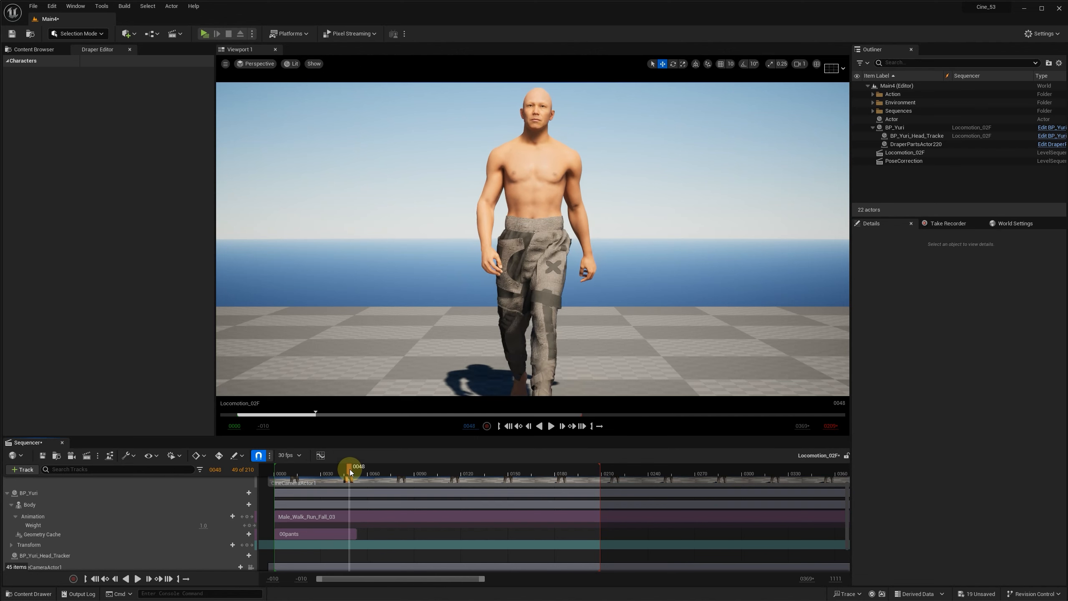
mouse_move(290, 472)
left_mouse_down()
mouse_move(340, 475)
mouse_move(332, 481)
mouse_move(361, 471)
mouse_move(274, 469)
left_mouse_up()
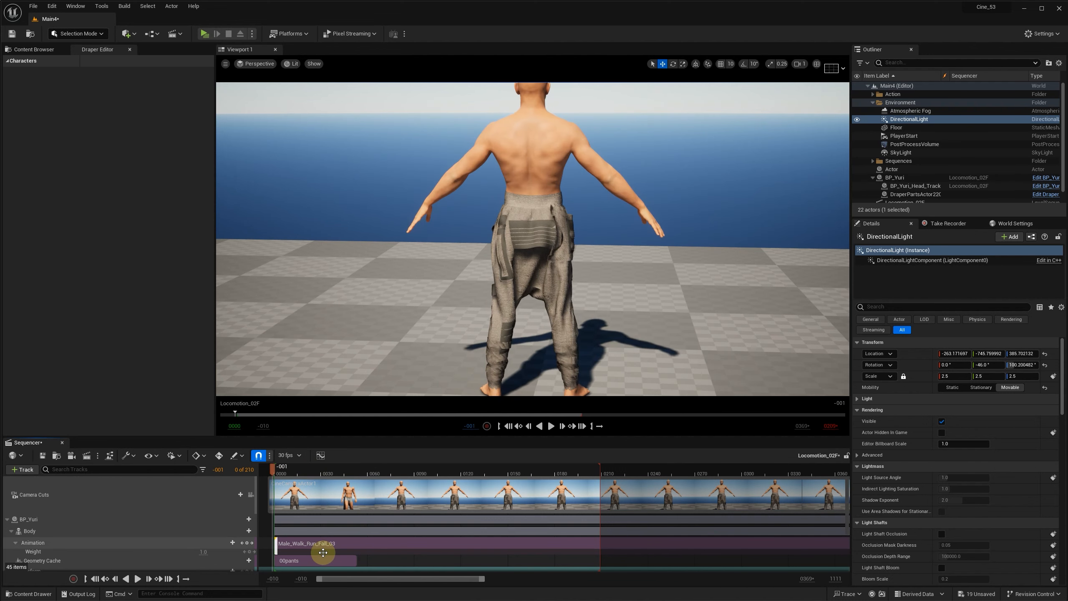
Step: Delete the 00pants section from the Geometry Cache track and clear the cache asset from BP_Yuri's GeoCache component
left_click(328, 559)
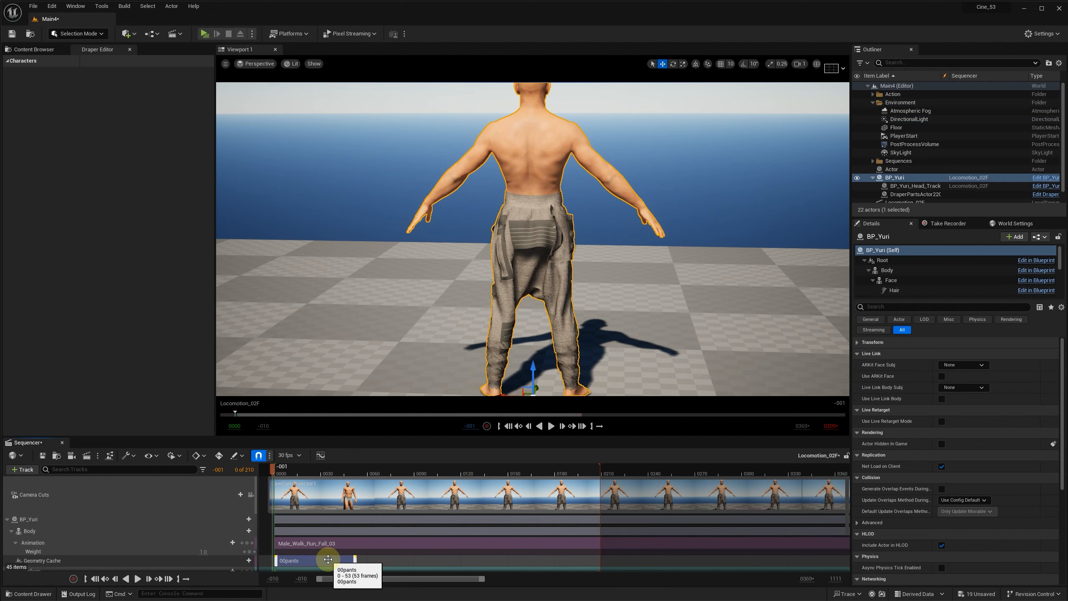
key("Delete")
left_click(895, 177)
scroll(887, 279, "down", 4)
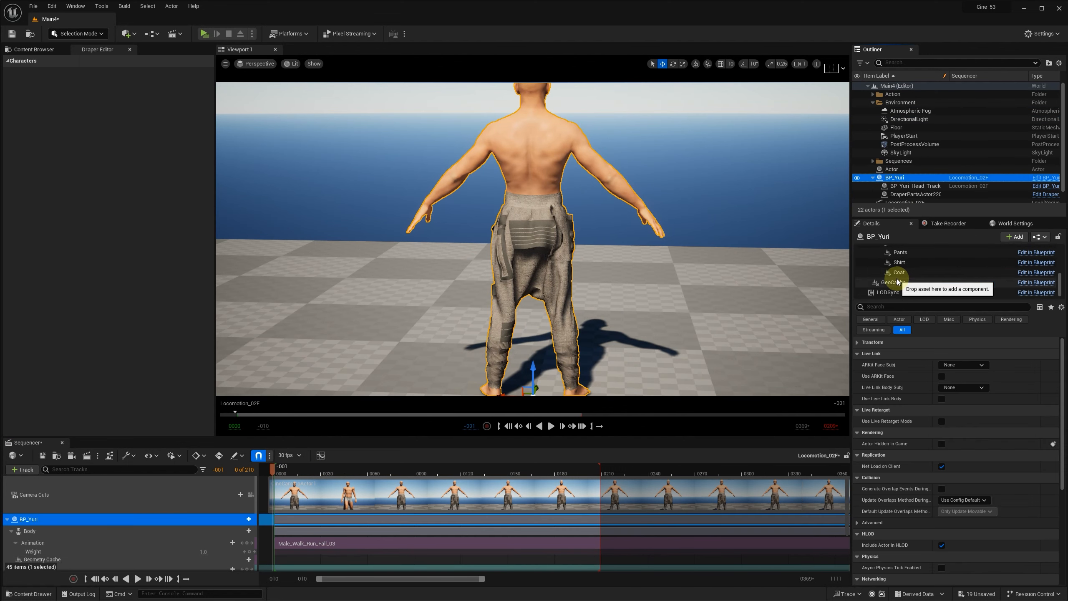
left_click(892, 282)
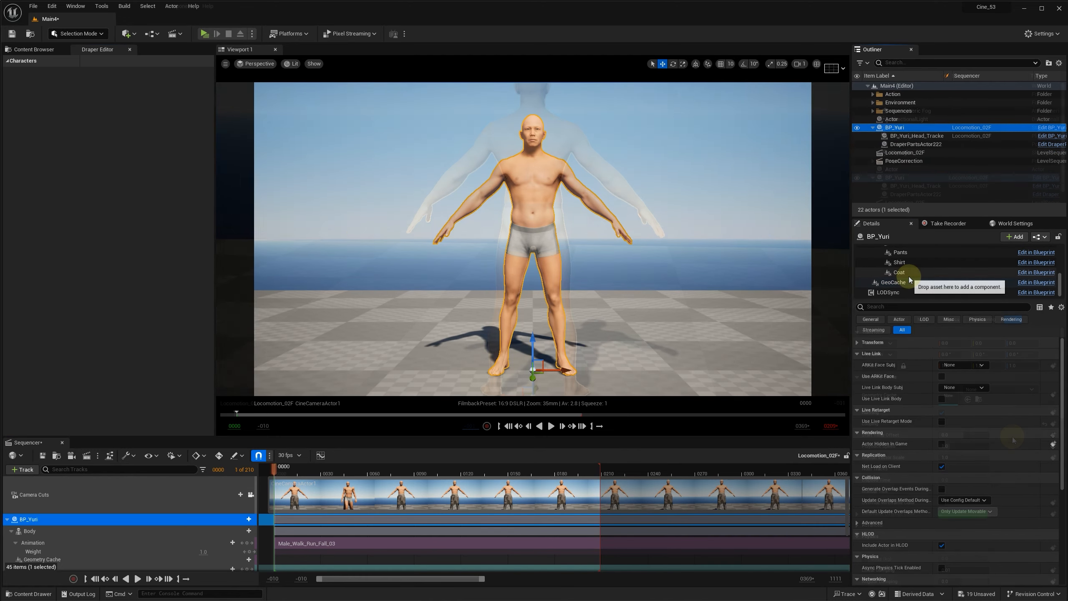
Step: Re-enable BP_Yuri's Pants garment and reapply Use Animation Asset as the body's animation mode
left_click(913, 253)
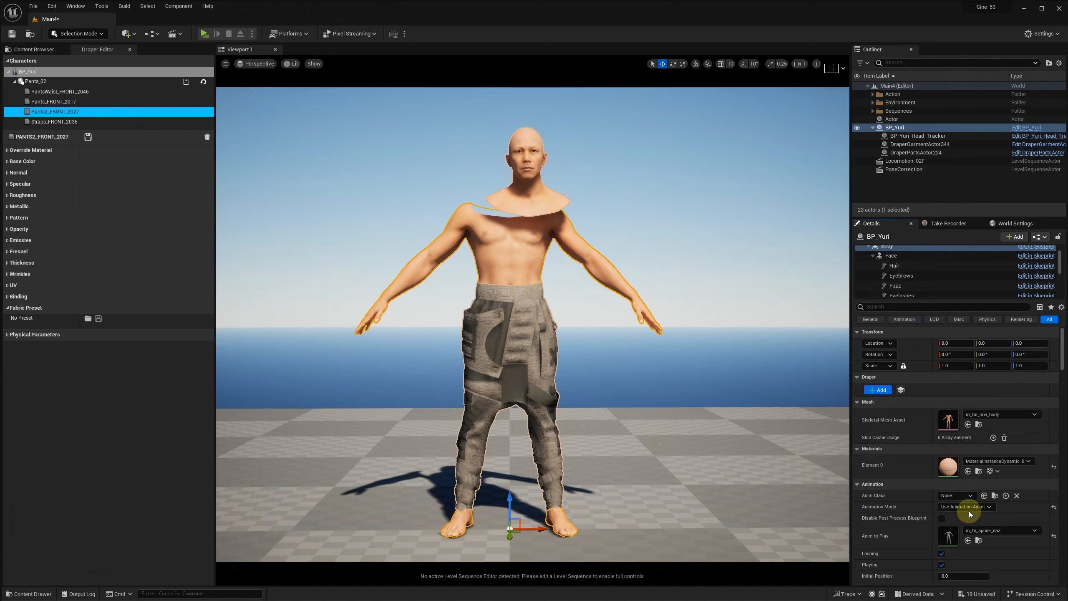
left_click(964, 507)
left_click(967, 523)
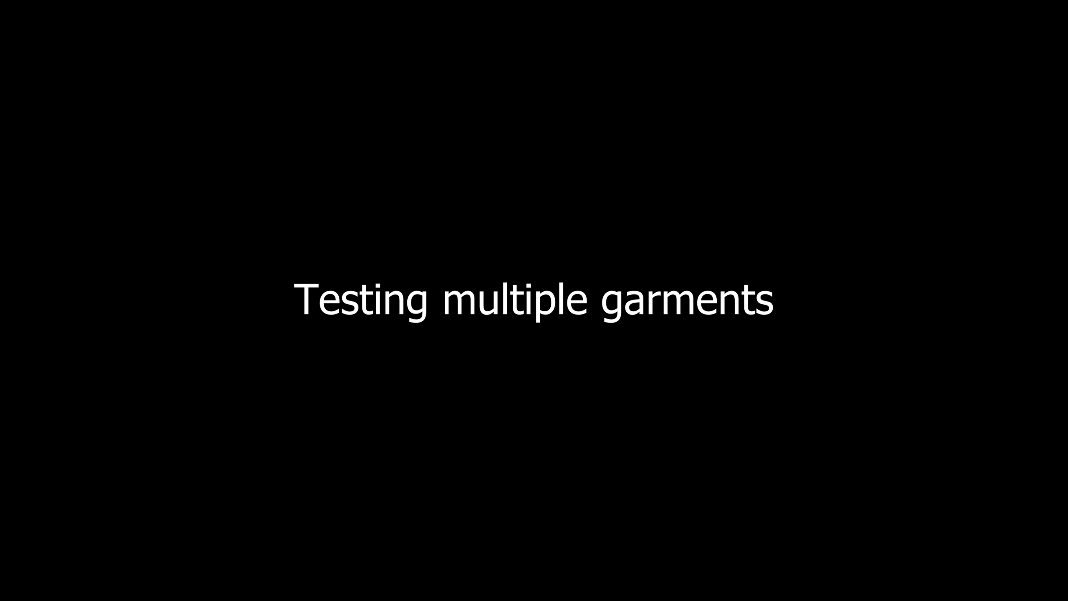
Step: Switch to Marvelous Designer and hide all the pants patterns, including their straps, in the 3D view
key("alt+Tab")
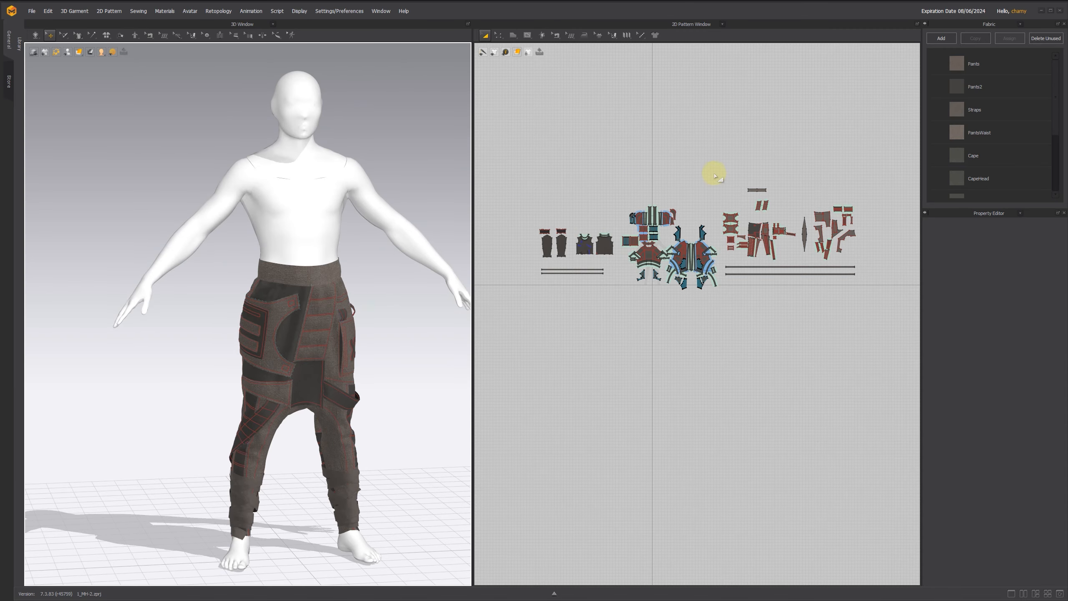
left_click_drag(714, 172, 875, 296)
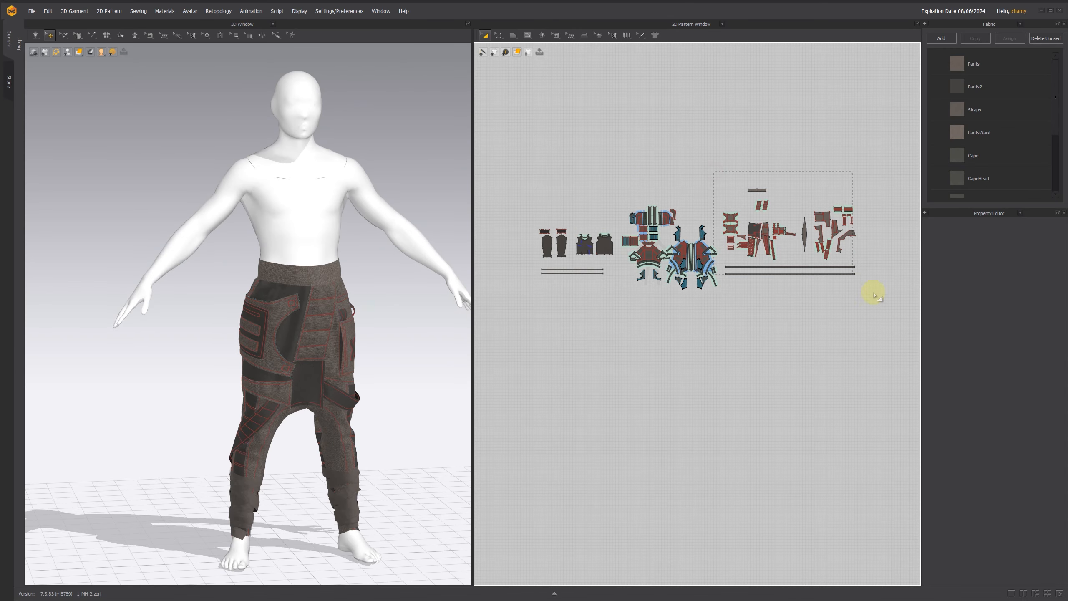
left_click_drag(794, 249, 790, 233)
right_click(749, 224)
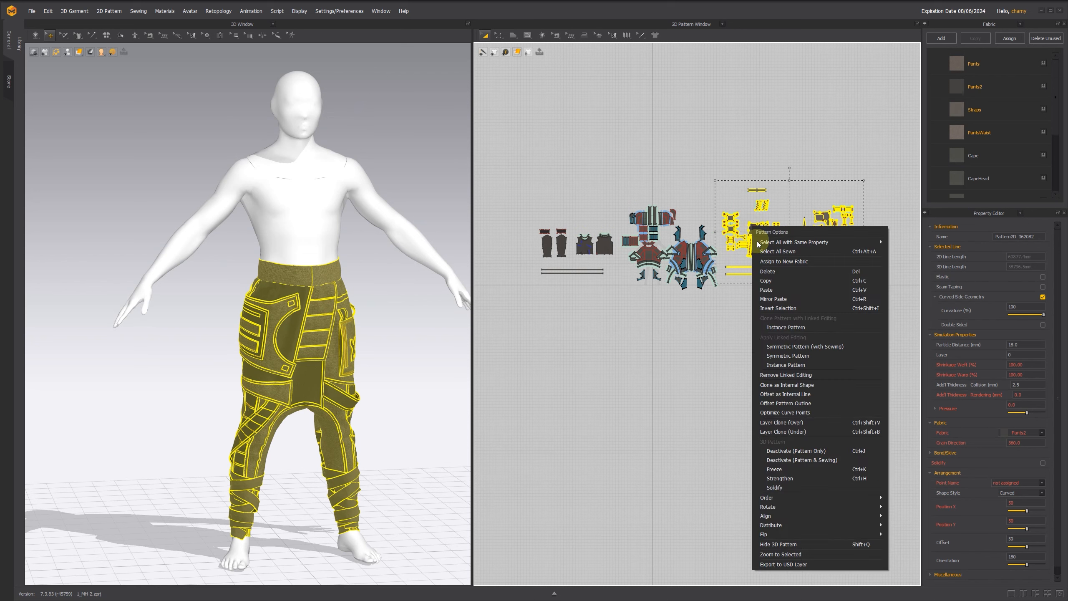
left_click(769, 535)
Step: Show the shirt patterns, including sleeves and arm straps, in the 3D view
left_click_drag(523, 200, 619, 303)
right_click(600, 248)
left_click(631, 562)
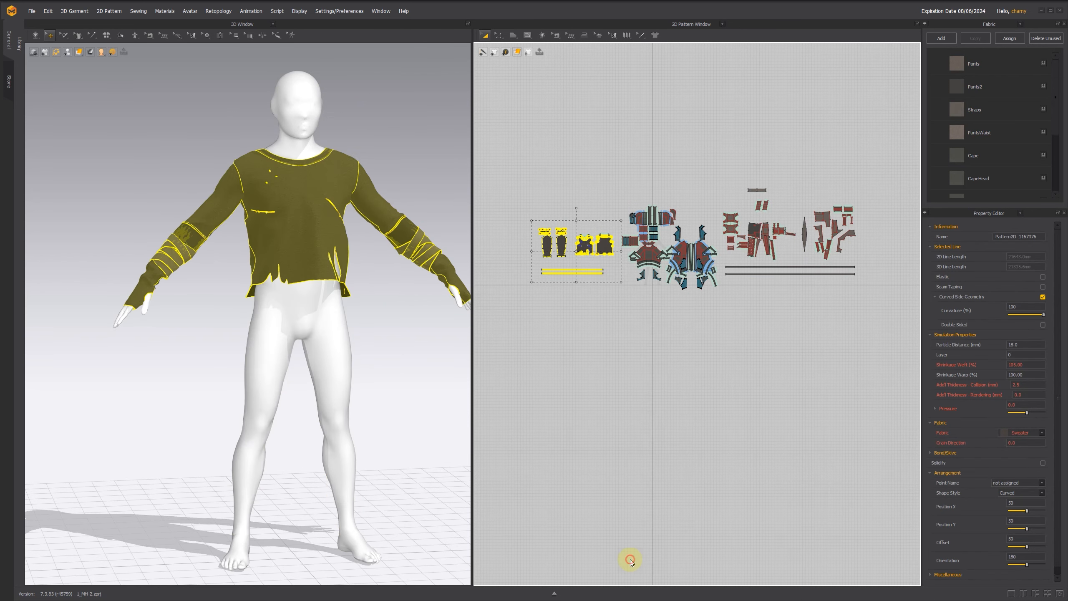
Step: Switch back to Unreal Editor, import the Shirt_02 MD folder into BP_Yuri's Shirt component with compressed textures, and enable the garment with Wrap on
key("alt+Tab")
scroll(929, 271, "down", 5)
left_click(905, 262)
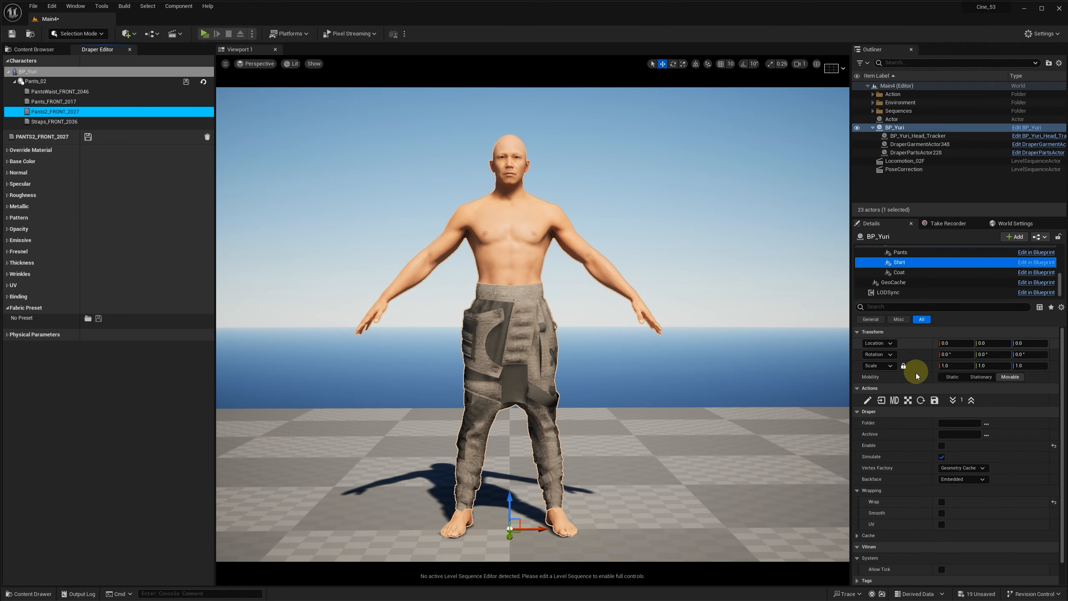
left_click(213, 110)
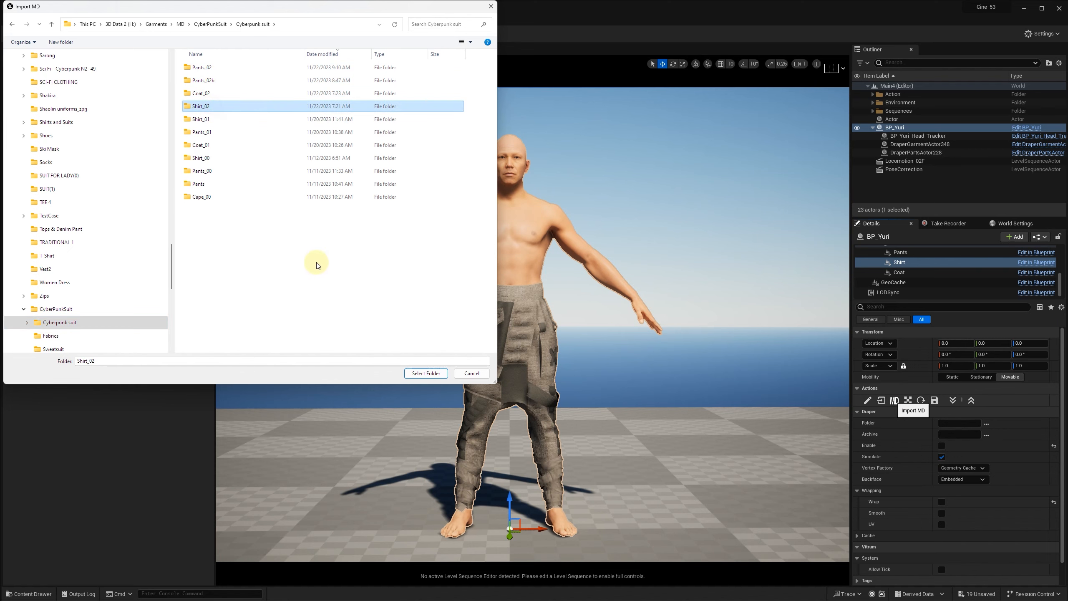
left_click(426, 373)
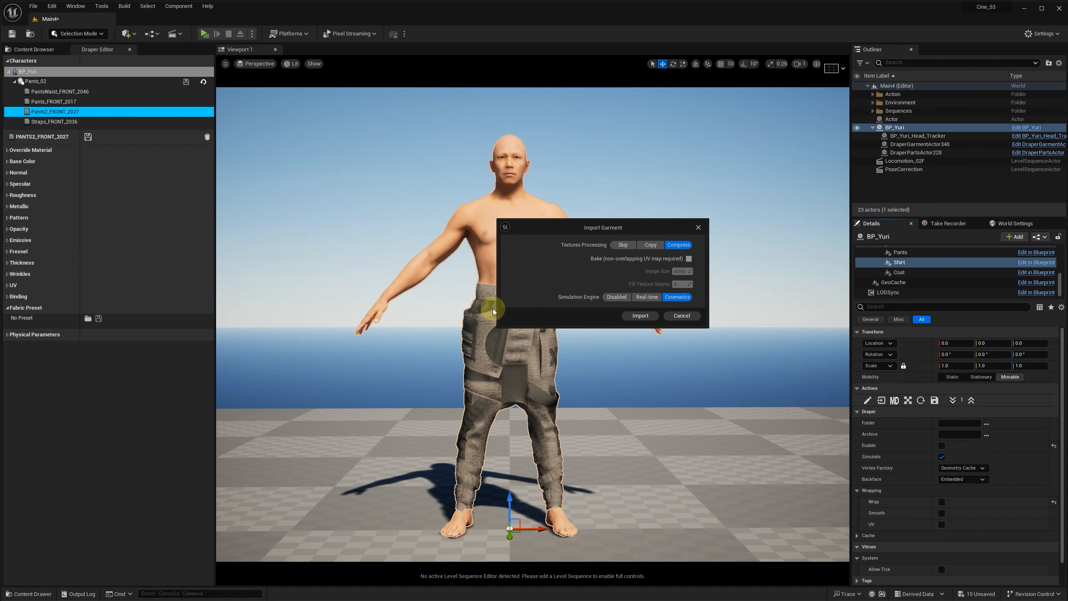
left_click(641, 316)
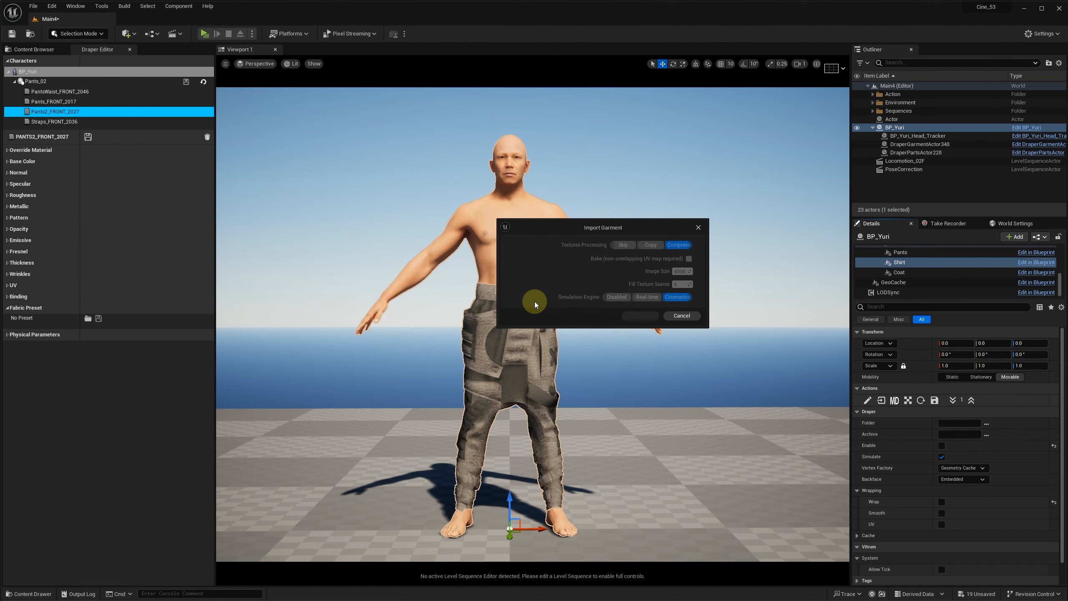
left_click(942, 445)
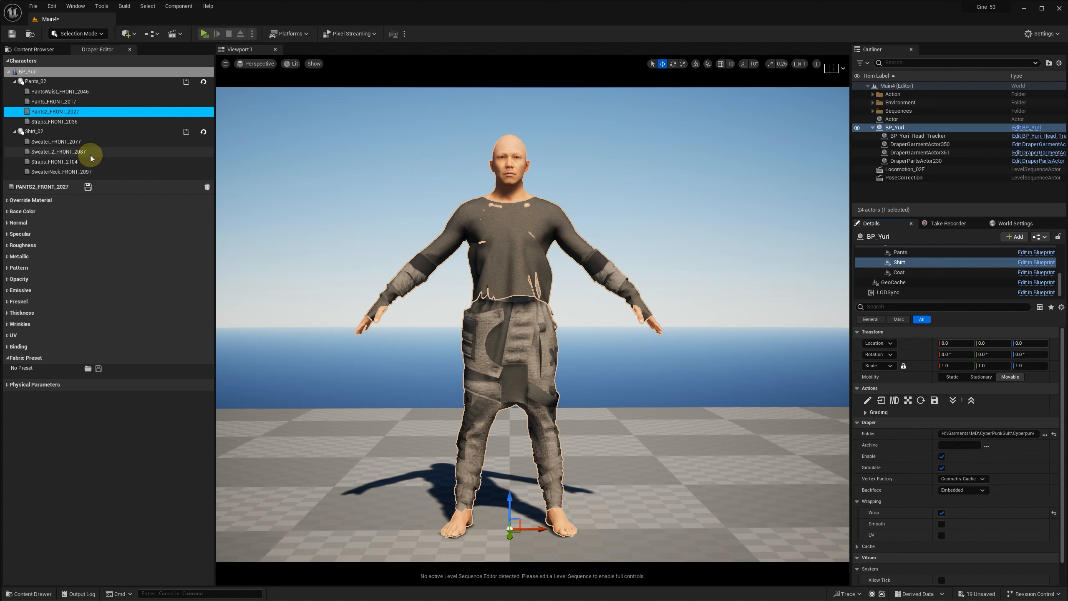
Step: Set the Straps_FRONT_2104 binding to tolerance 22 mm, distance 11 mm and stiffness 0.5, and save the material
left_click(82, 161)
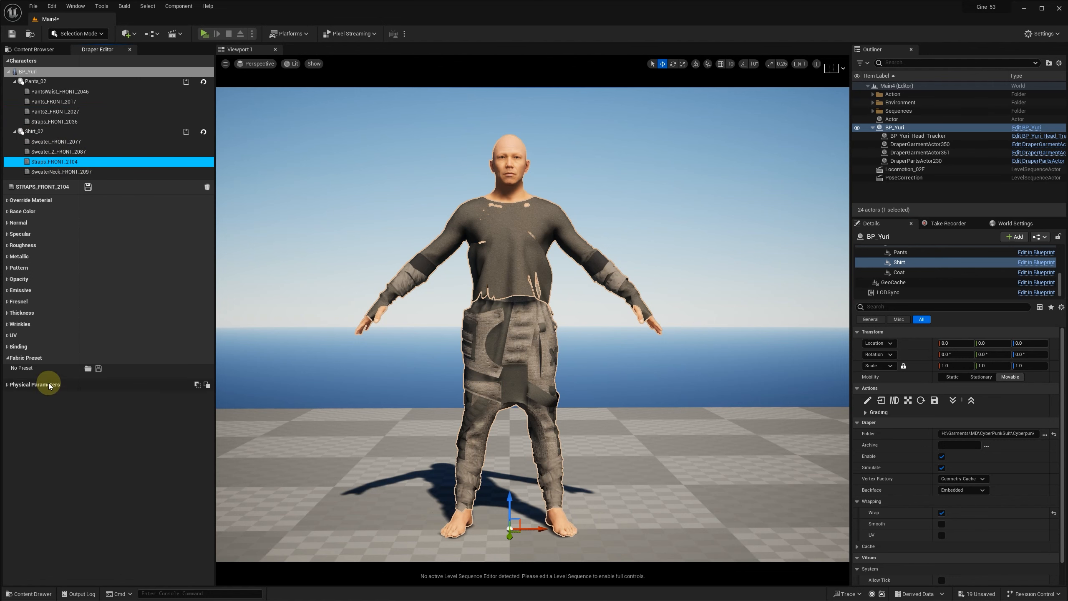
left_click(17, 346)
left_click(91, 360)
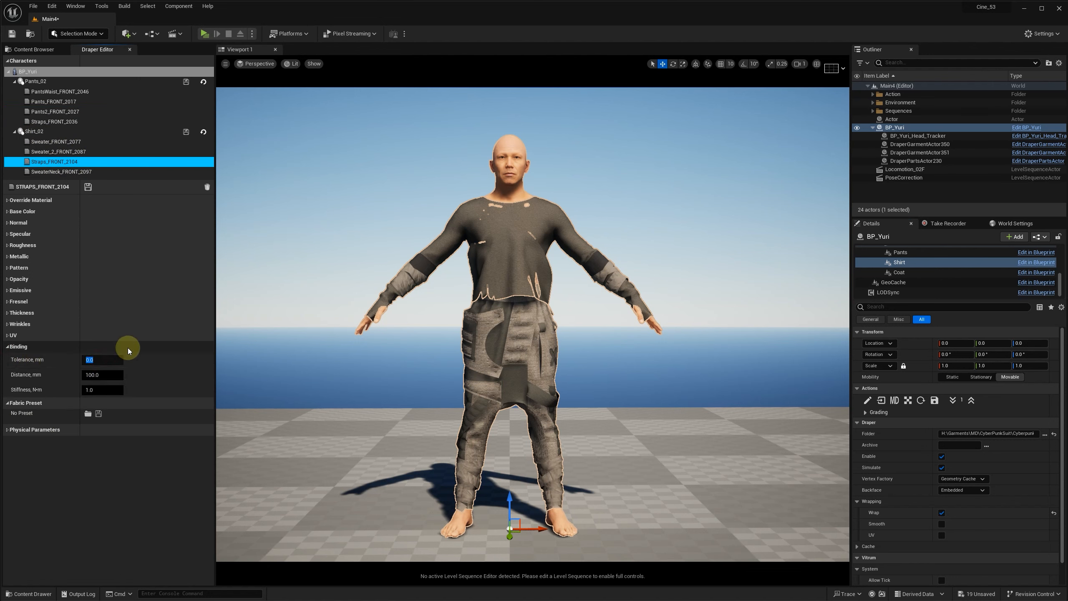
type("22")
key("Return")
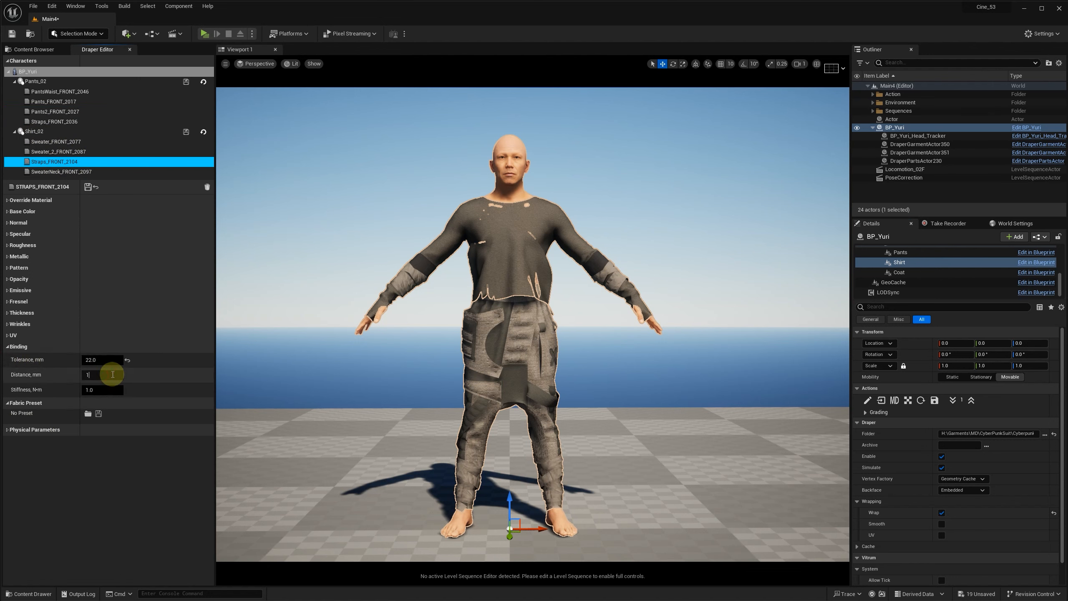
left_click(113, 375)
type("11")
left_click(102, 393)
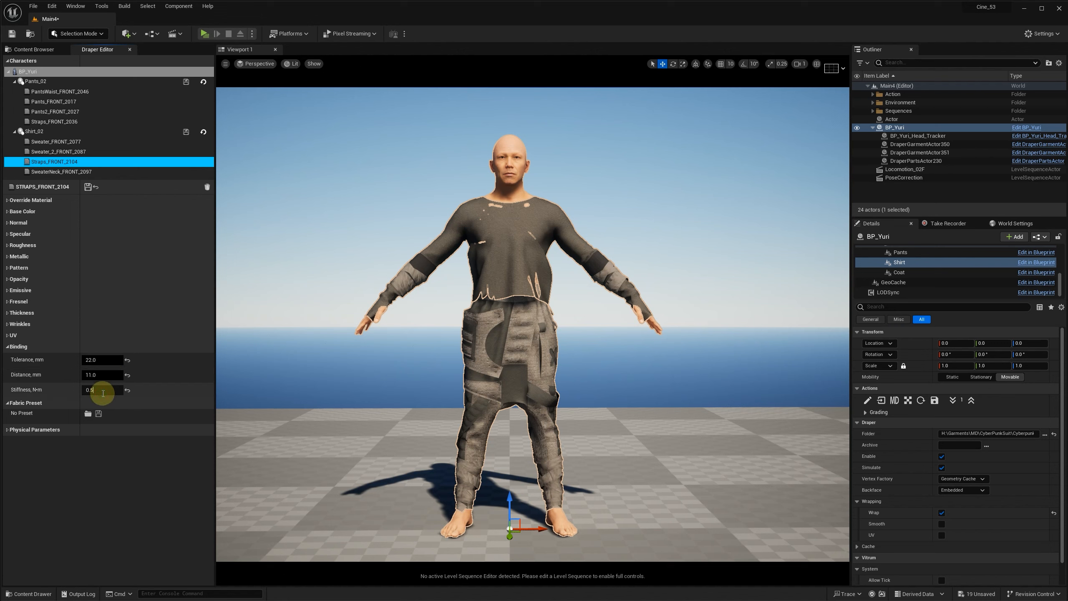
left_click(89, 187)
Step: Set the thickness of Sweater_FRONT_2077 to 2 mm with a bias of 0.5 mm, and save the material
left_click(51, 141)
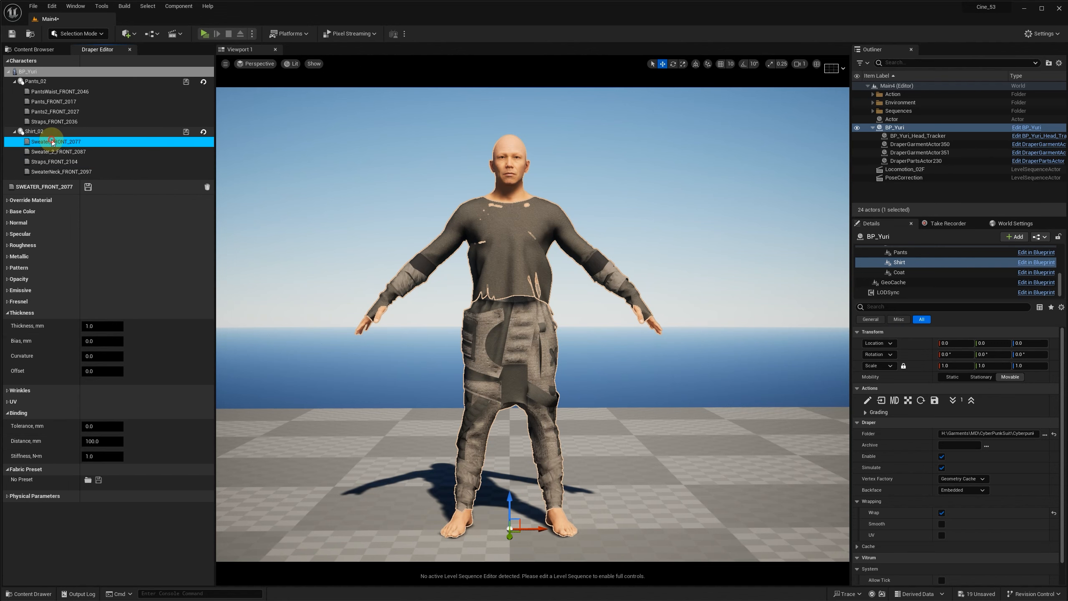
type("2")
key("Return")
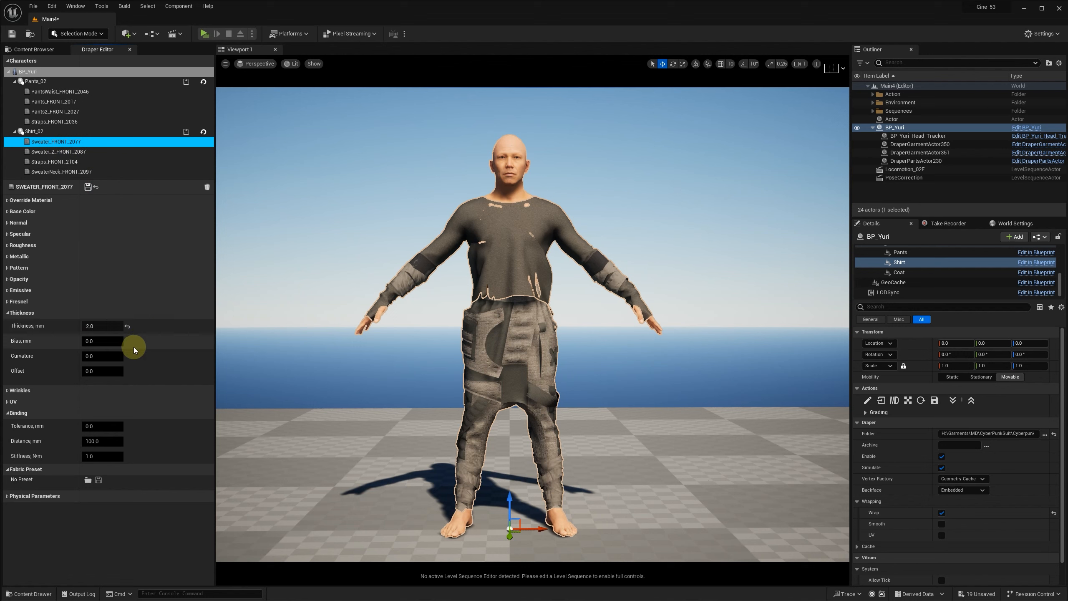
left_click(104, 341)
type("0.5")
left_click(88, 186)
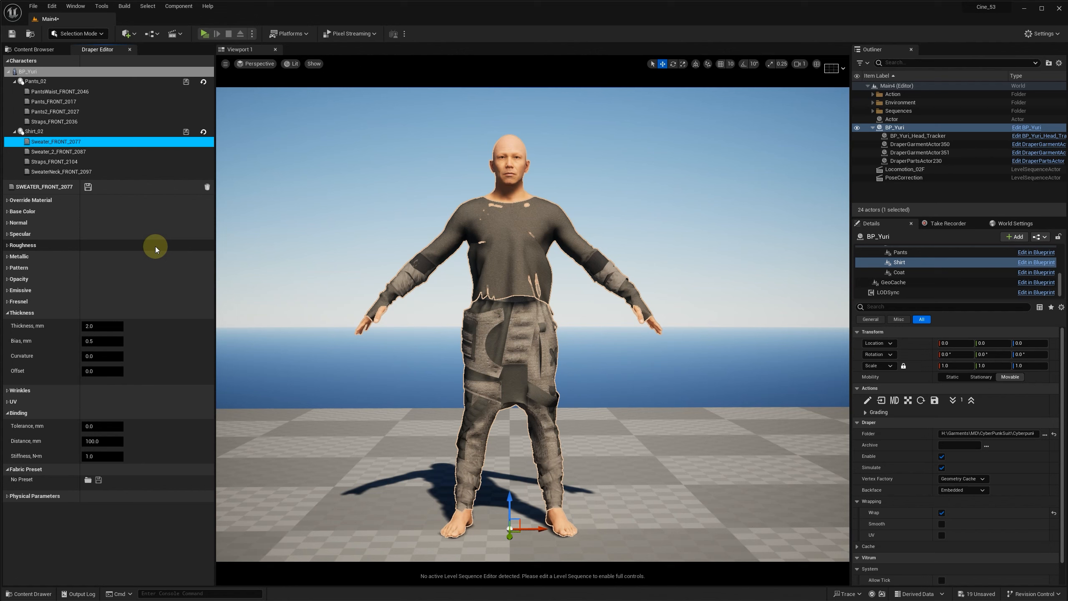
scroll(926, 253, "up", 1)
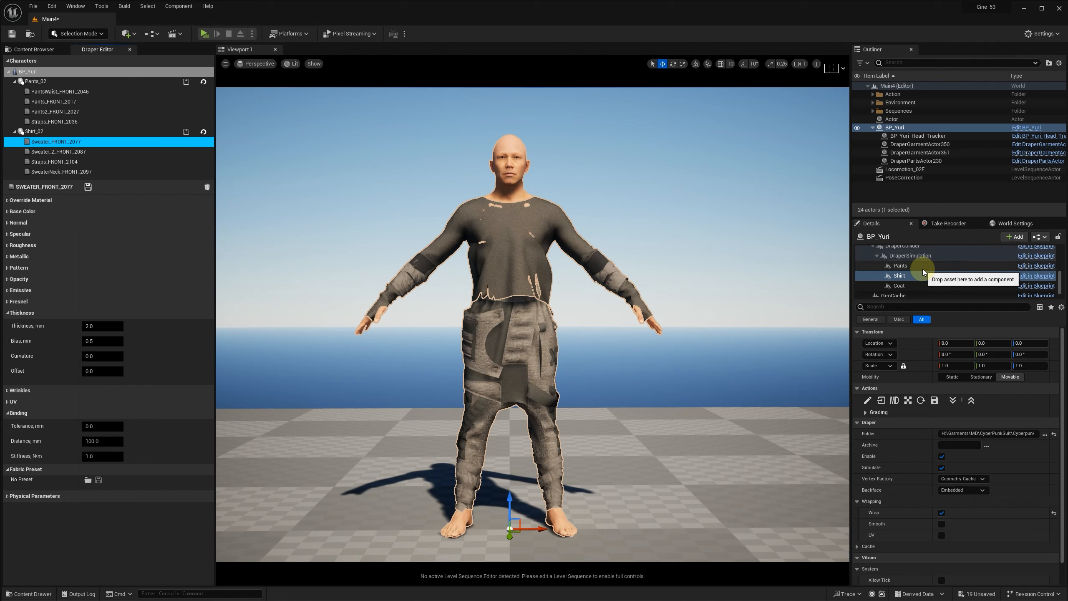
Step: Check the DraperSimulation component's cinematic quality, collider, cloth and lead simulation settings, and save the level
left_click(923, 260)
scroll(937, 463, "down", 1)
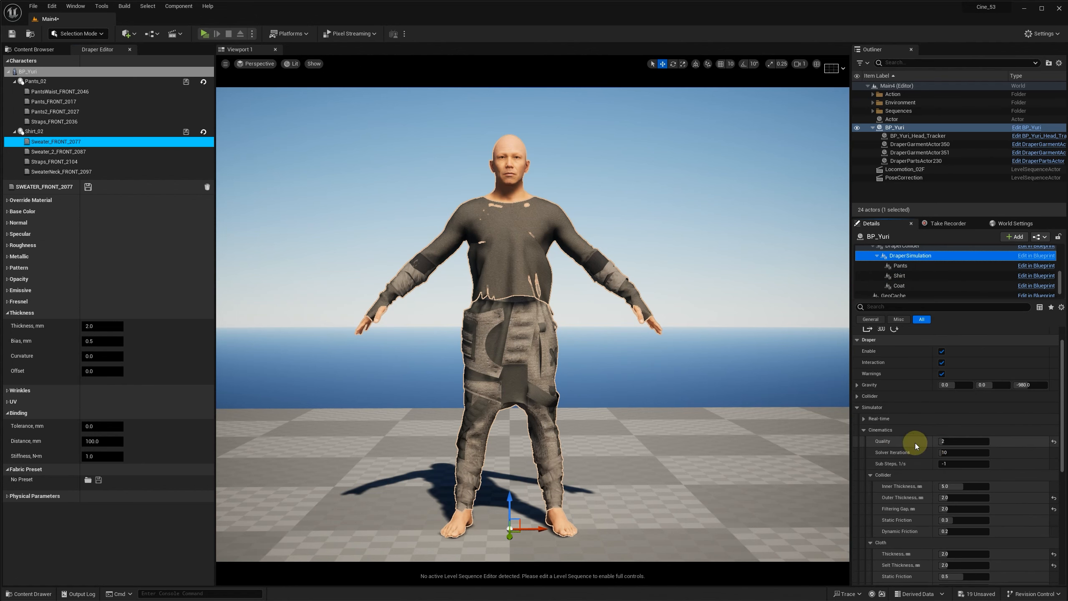
scroll(948, 450, "down", 3)
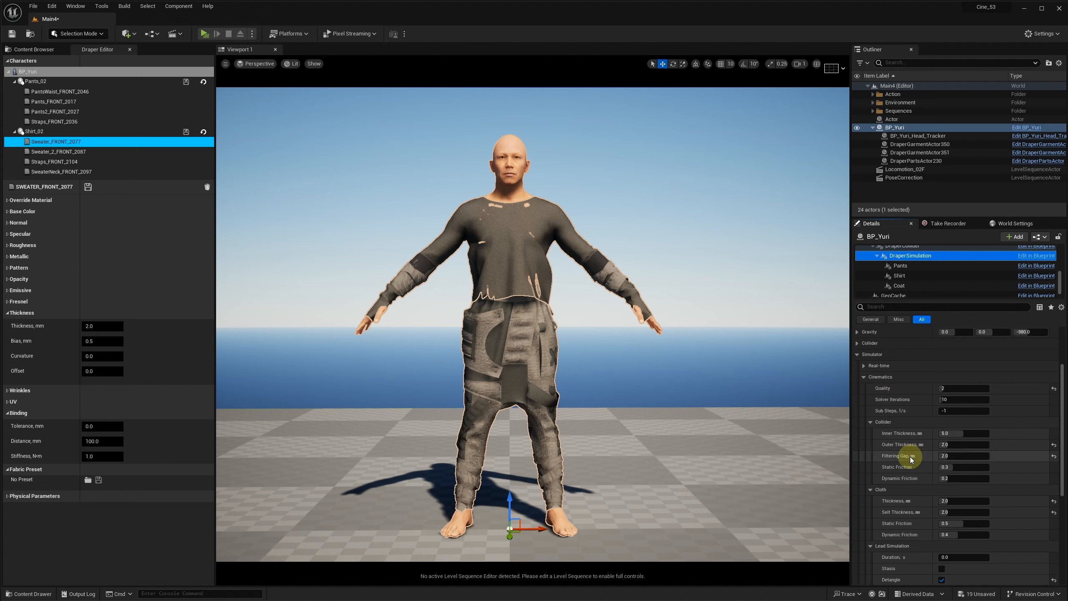
scroll(967, 489, "down", 8)
key("ctrl+s")
Step: Open the Locomotion_02F sequence, export its garment simulation as geometry cache 00pants_shirt in Cache/Male_Walk/CyberSuit_20, and close the render preview
left_click(896, 169)
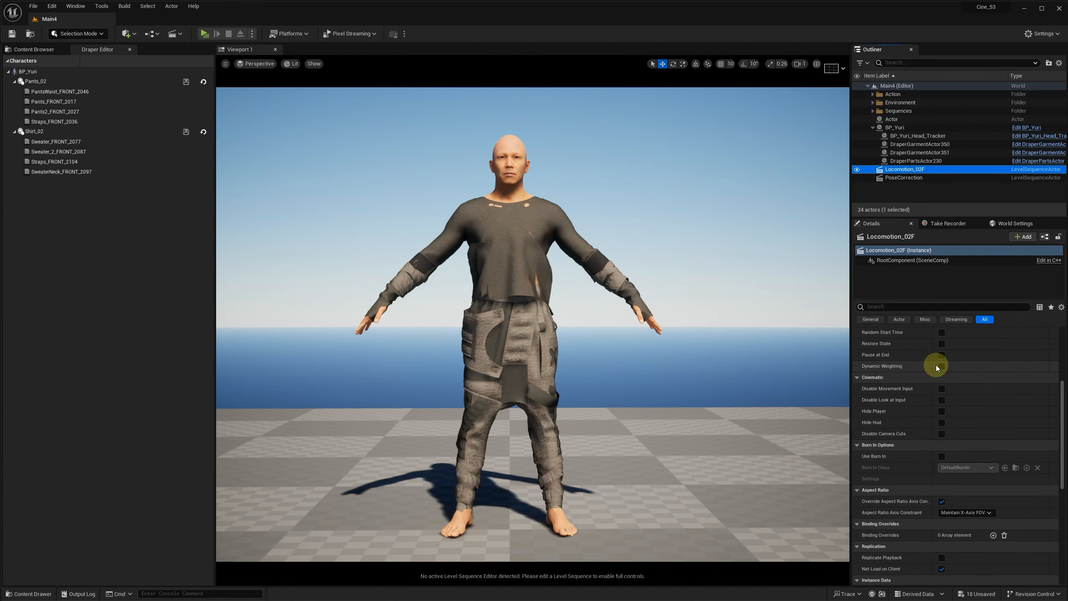
left_click(942, 390)
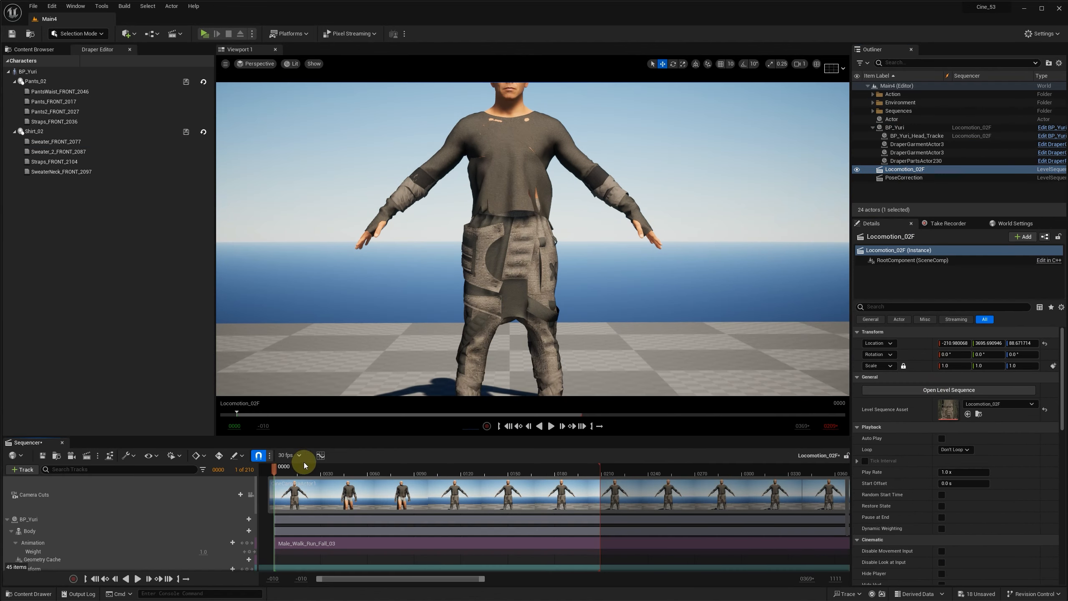
left_click(87, 455)
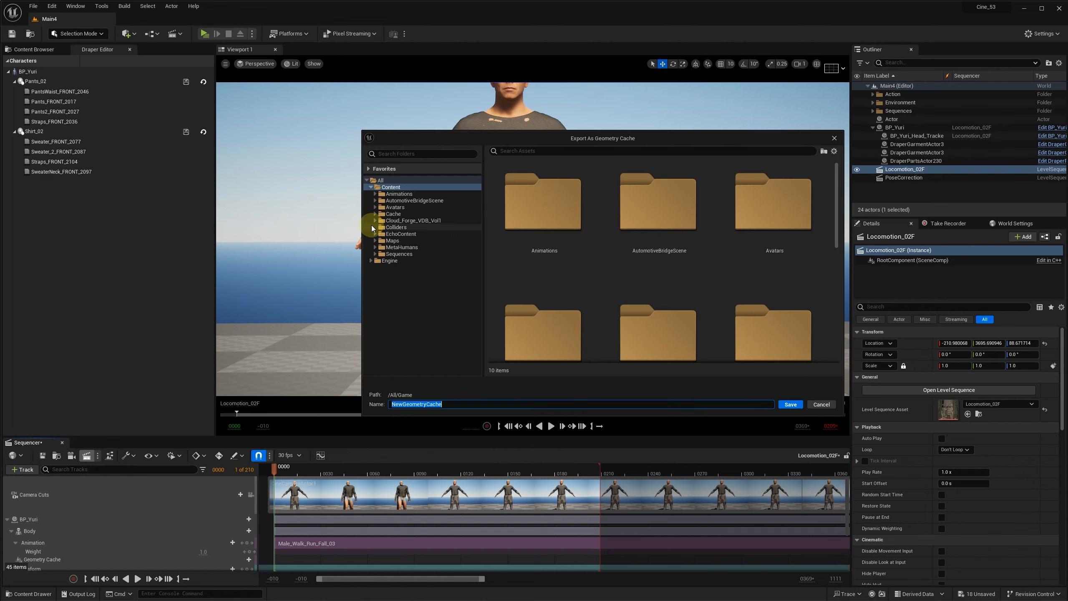
left_click(375, 214)
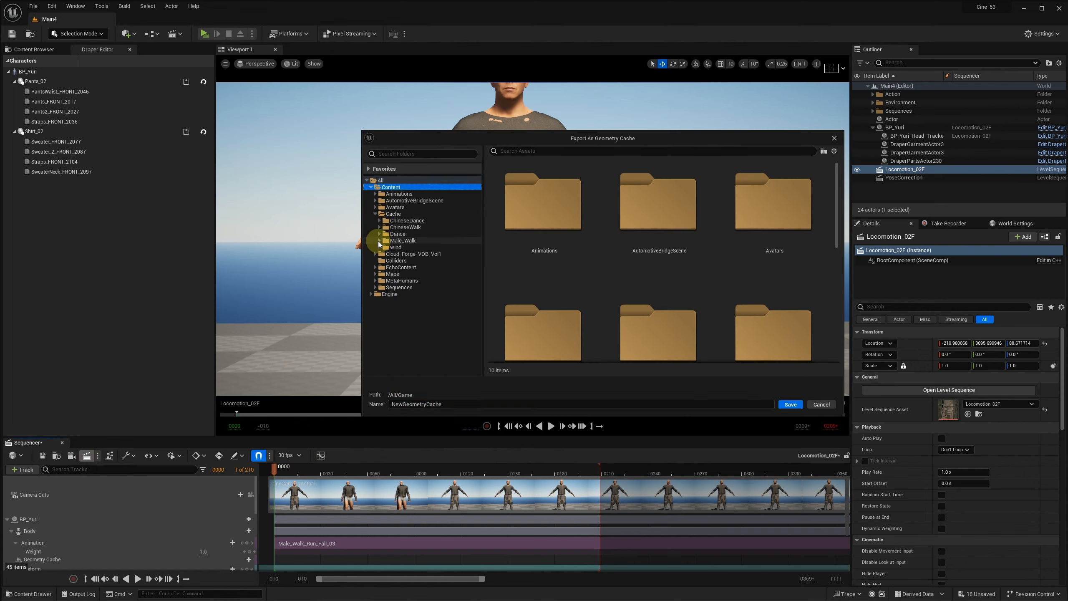
left_click(379, 240)
left_click(412, 268)
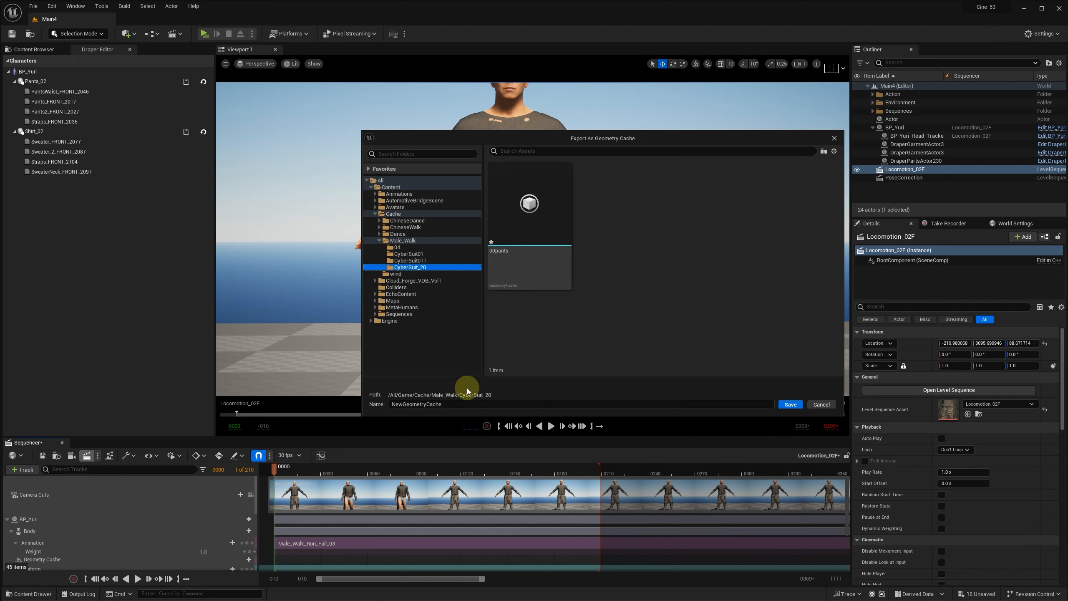
left_click(448, 405)
type("00pant")
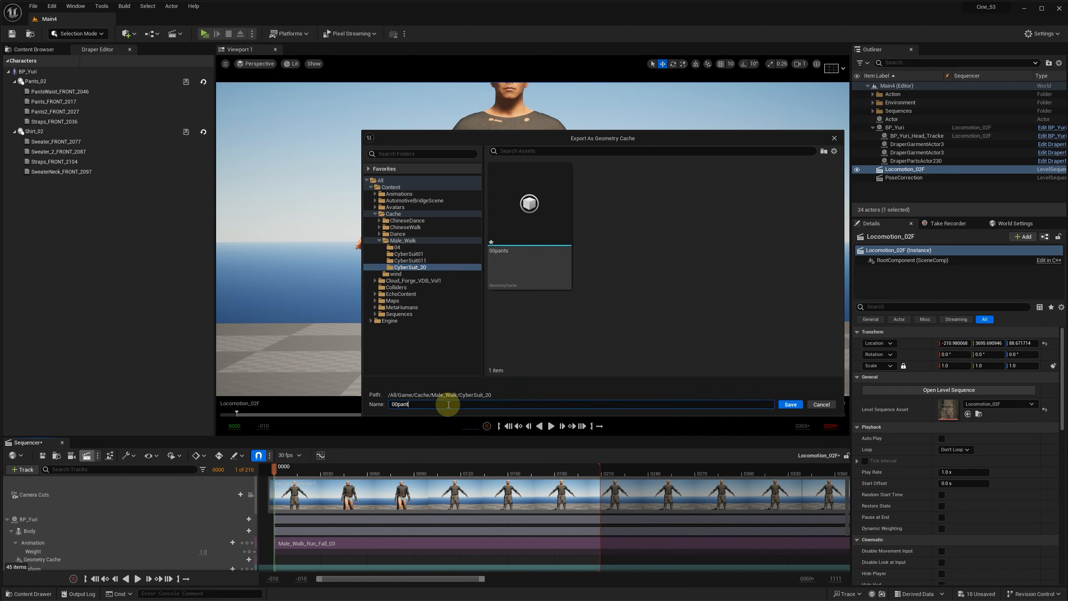
type("s_")
key("Return")
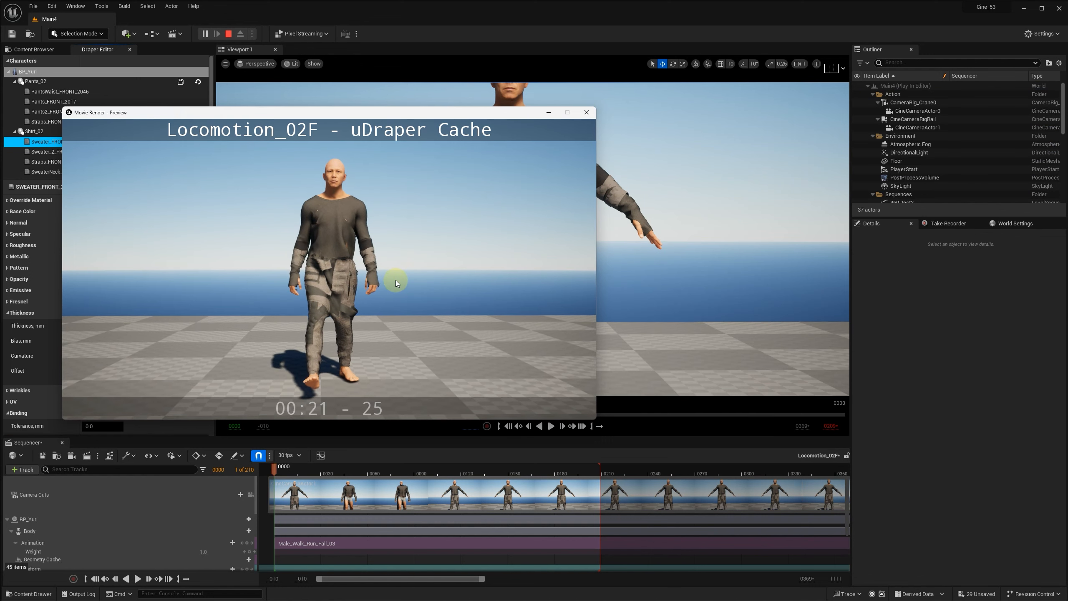
left_click(586, 112)
Step: Switch to Marvelous Designer and hide the shirt patterns, including sleeves and arm straps, in the 3D view
key("alt+Tab")
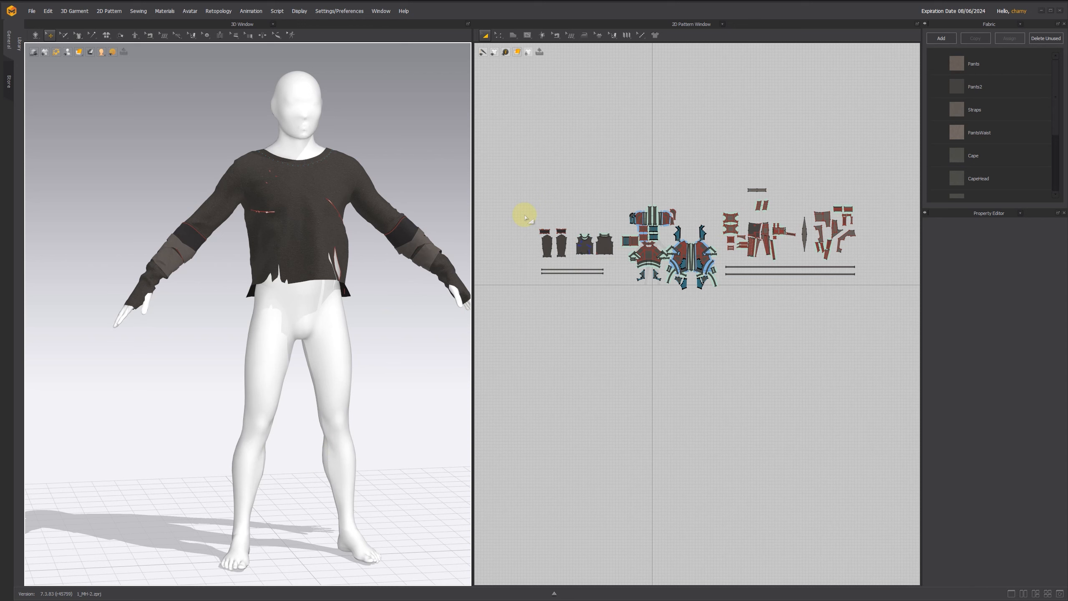
left_click_drag(525, 217, 618, 297)
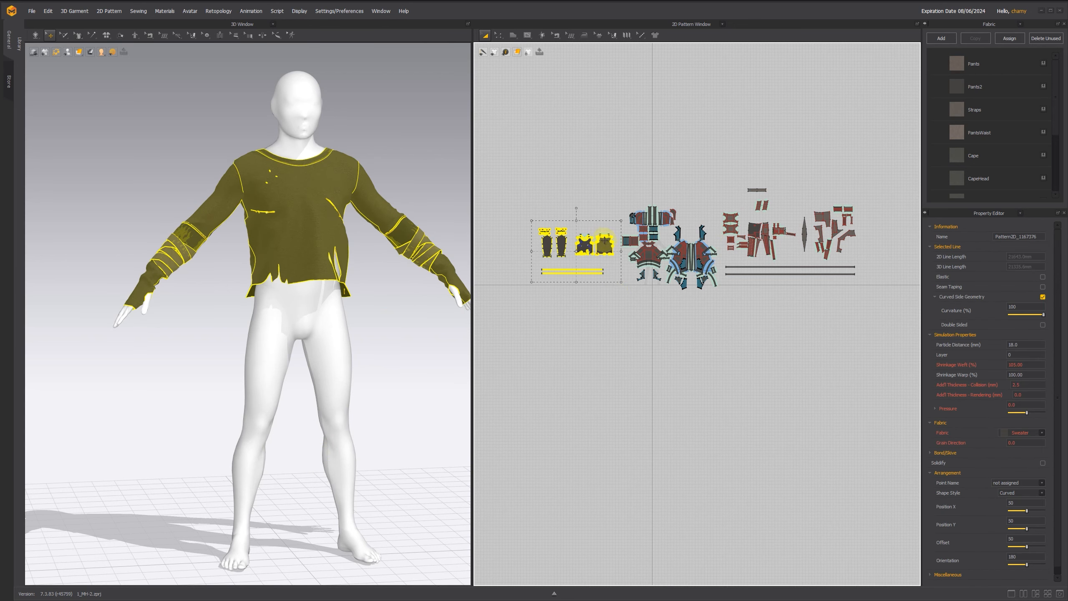
right_click(604, 241)
left_click(629, 555)
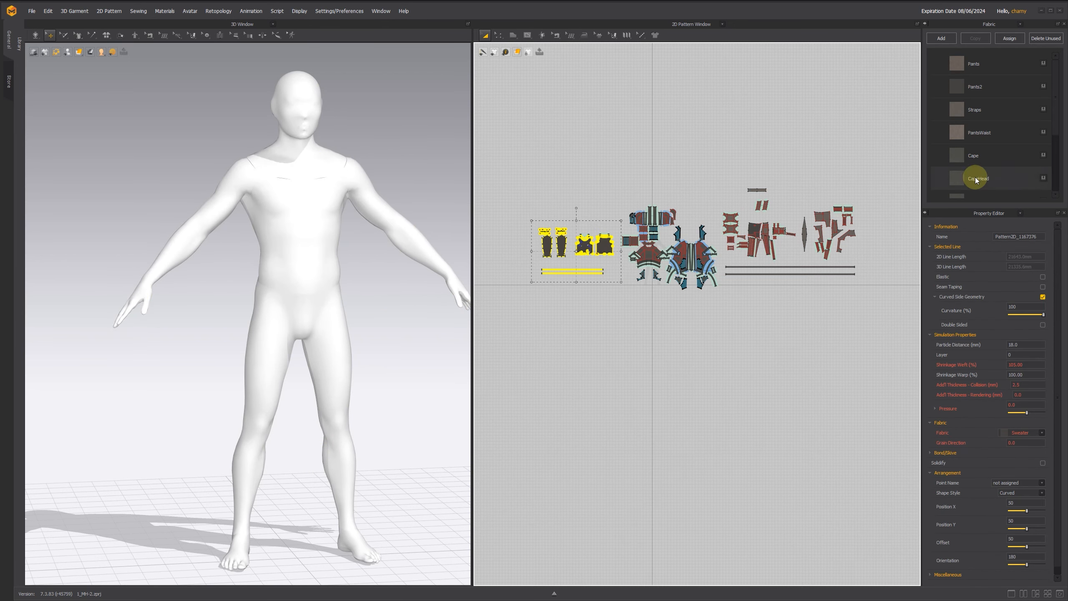
Step: Show the hooded cape patterns in the 3D view
left_click_drag(620, 184, 724, 313)
right_click(701, 257)
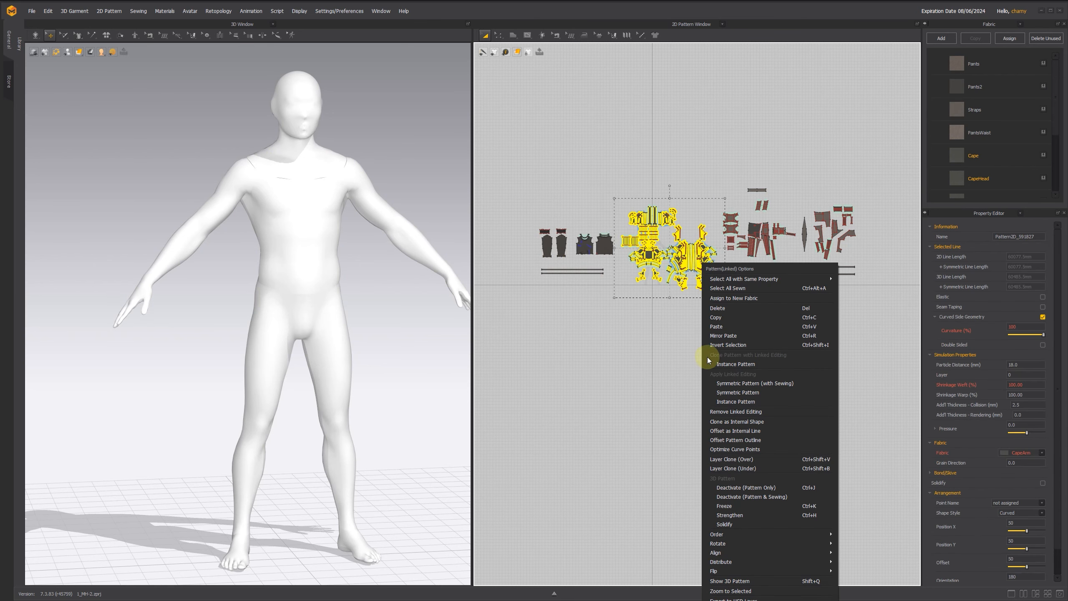
left_click(719, 582)
Step: Switch back to Unreal Editor and import the Coat_02 MD folder into BP_Yuri's Coat component with compressed textures and the Cinematics simulation engine
key("alt+Tab")
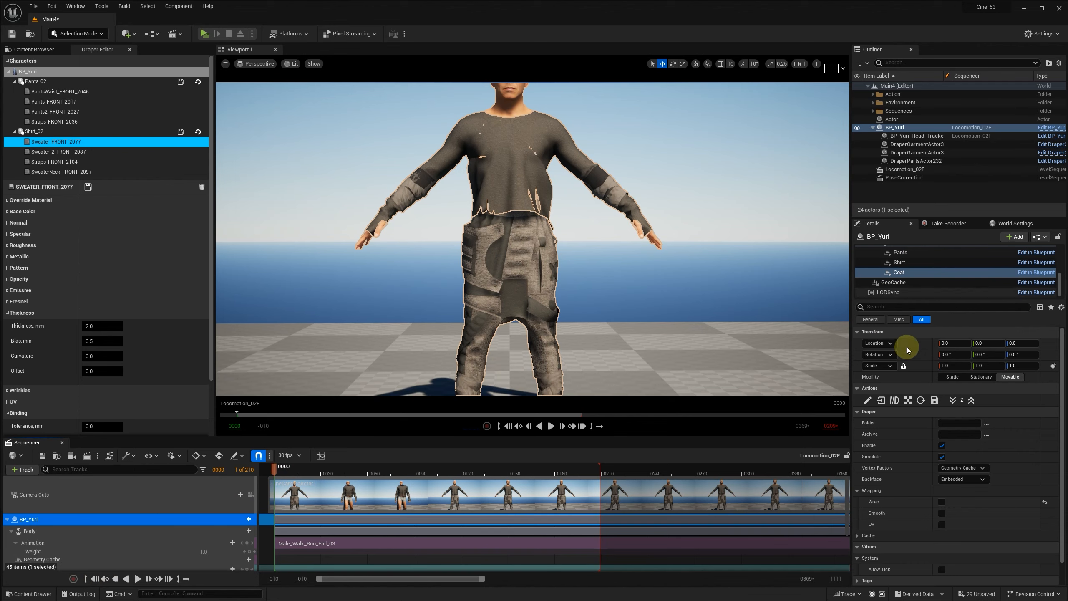
left_click(893, 400)
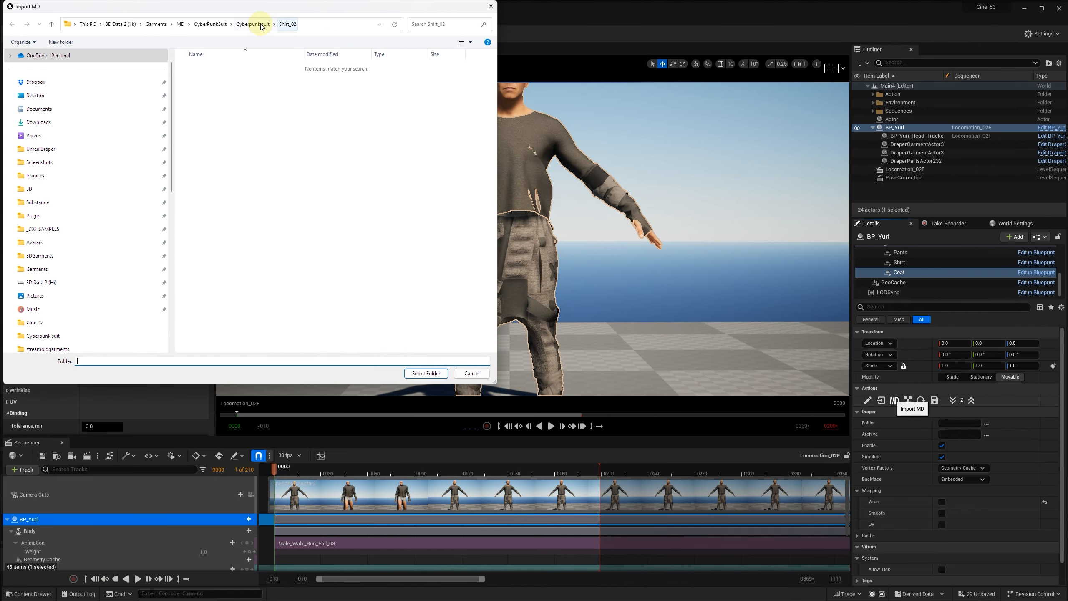
left_click(263, 24)
left_click(208, 111)
left_click(424, 373)
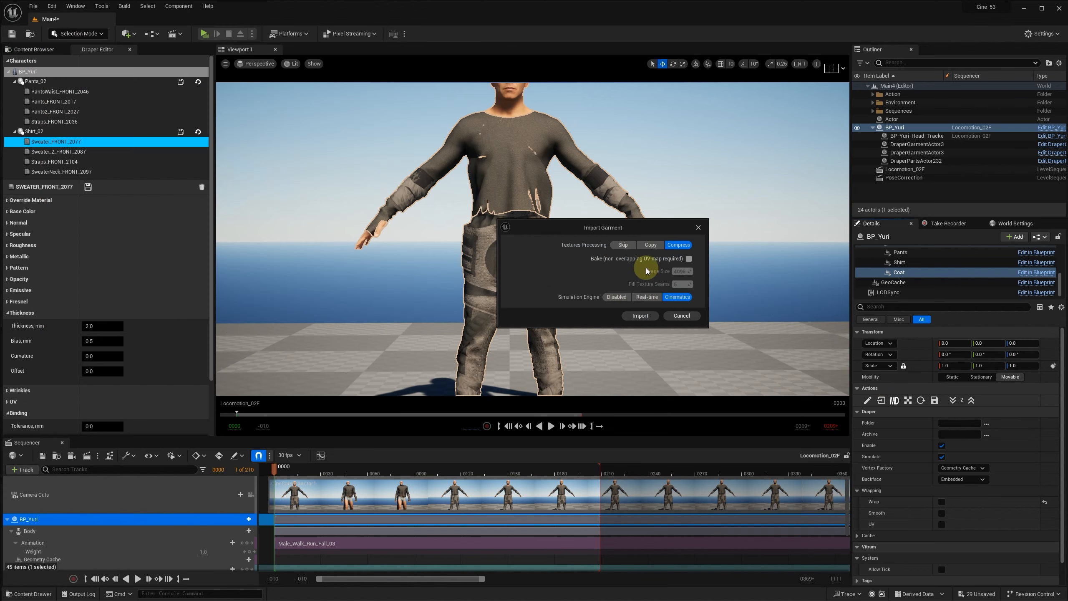
left_click(641, 315)
left_click(657, 286)
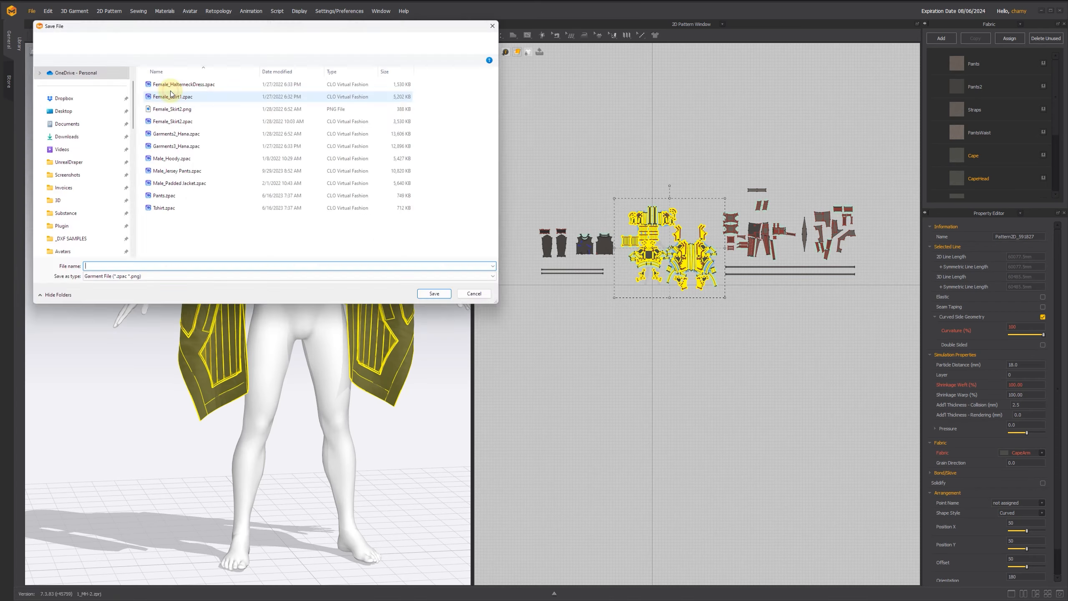
double_click(170, 91)
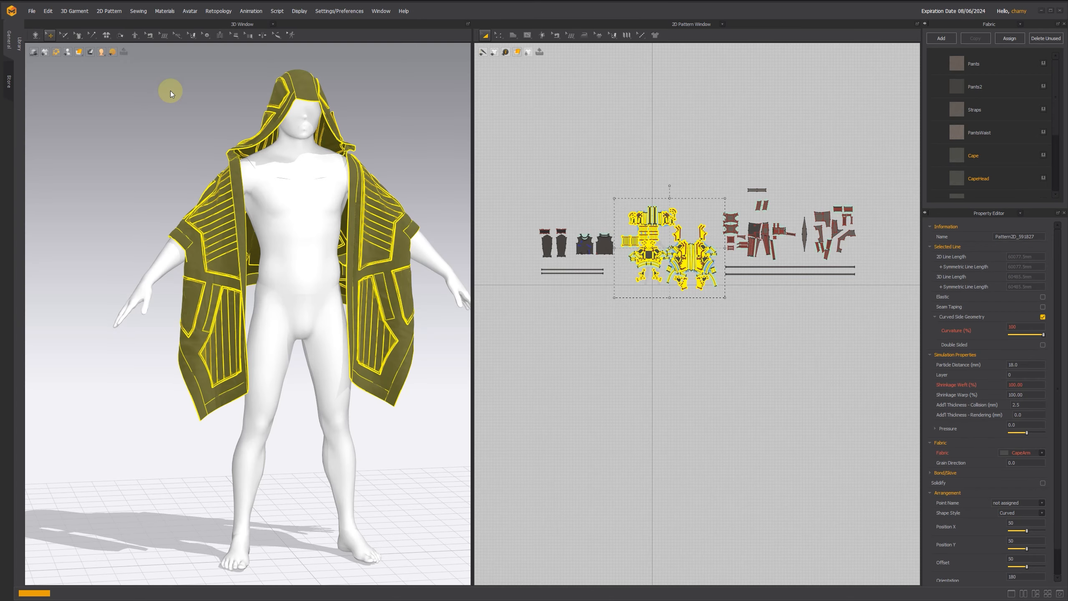
key("Return")
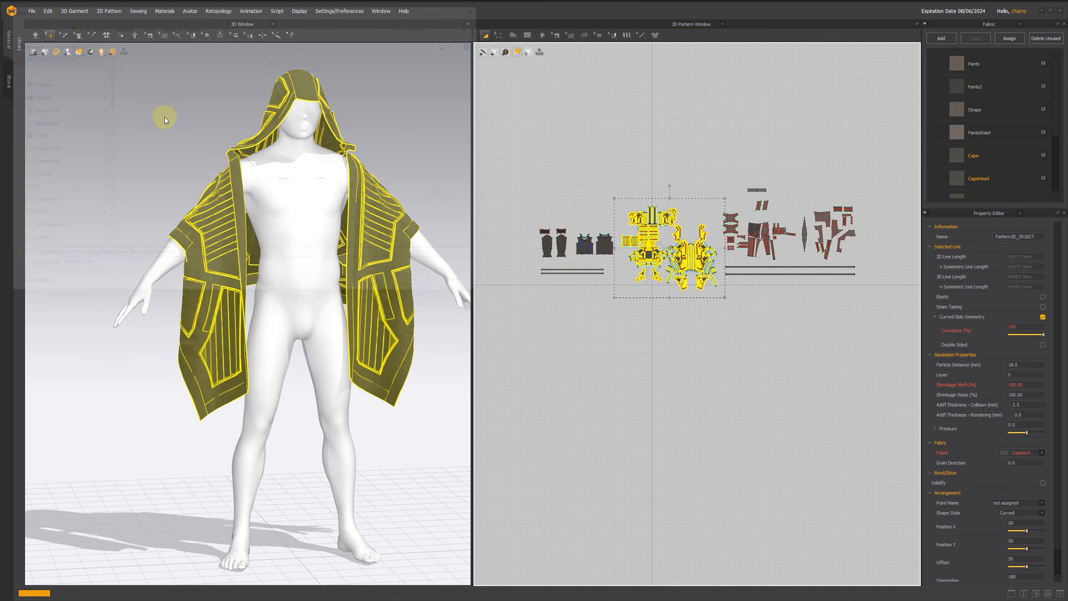
key("Return")
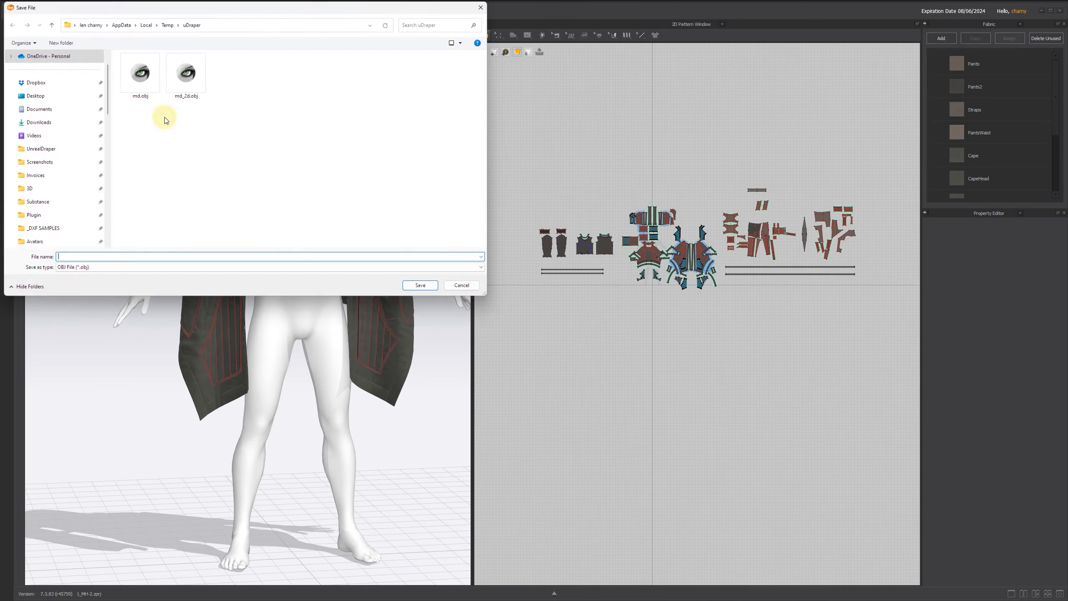
key("Return")
key("Return")
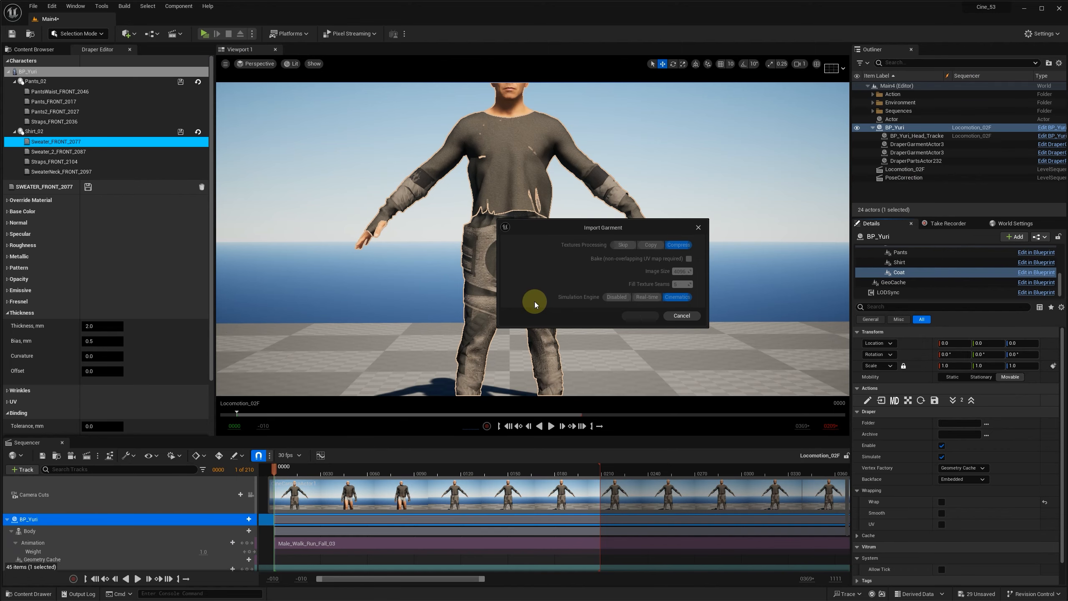
Step: Move the Locomotion_02F sequence to frame 8 and back to frame 0 to refresh the clothed character
left_click(934, 401)
left_click(942, 512)
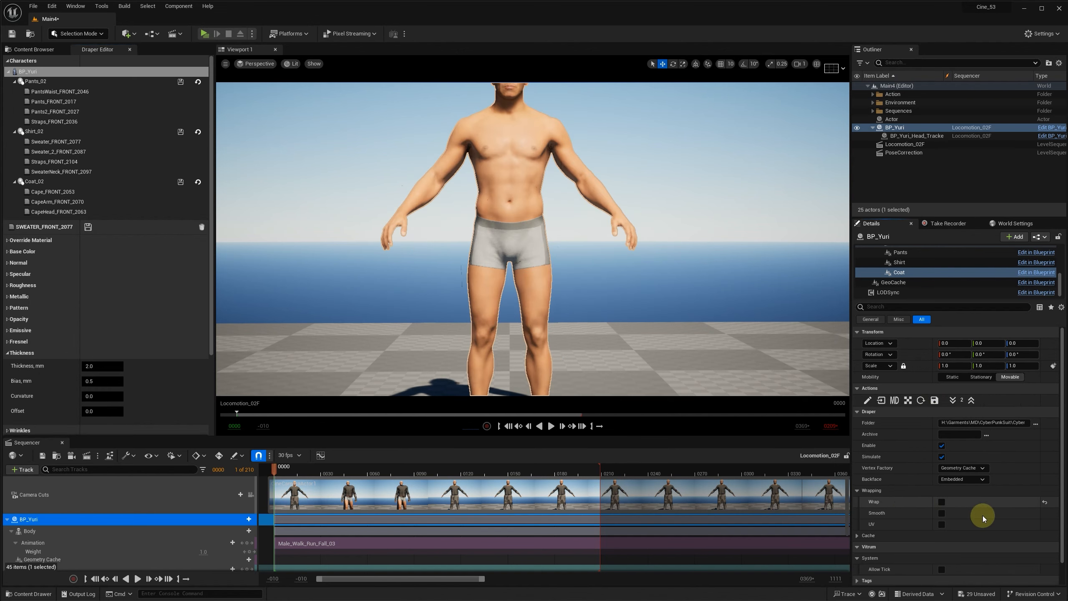
left_click(287, 471)
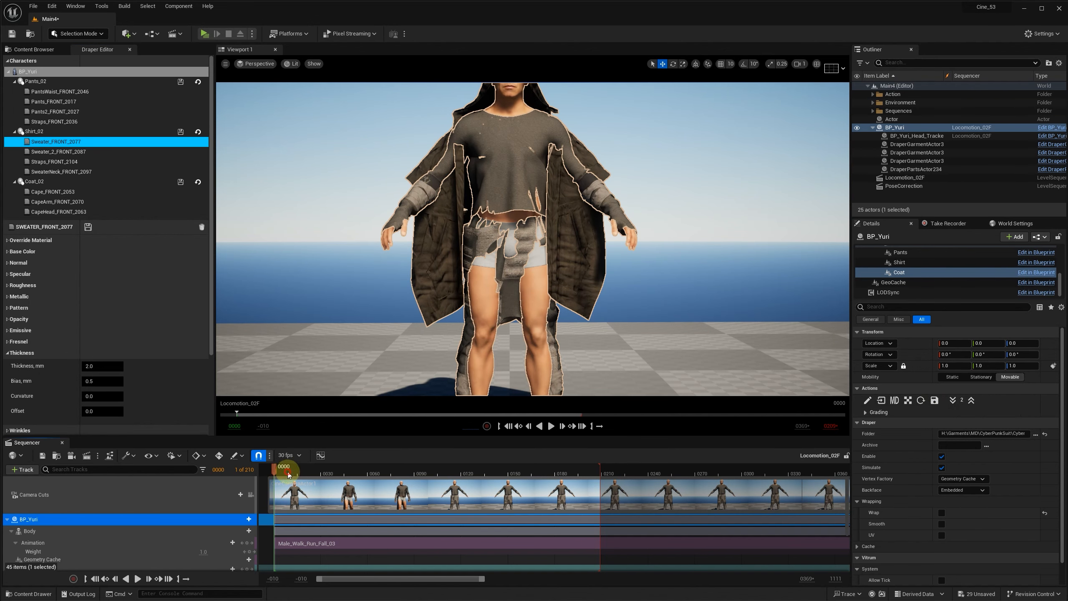
left_click(112, 579)
Step: Set the CapeHead_FRONT_2063 binding to tolerance 22 mm, distance 20 mm and stiffness 0.5, and save the material
left_click(59, 211)
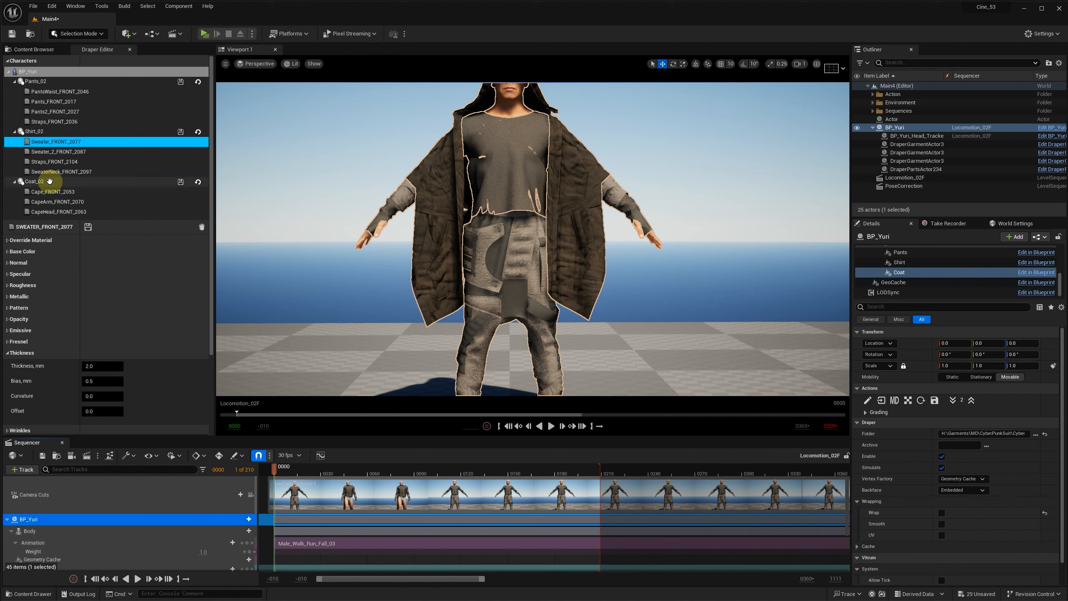
left_click(18, 346)
left_click(101, 359)
type("22")
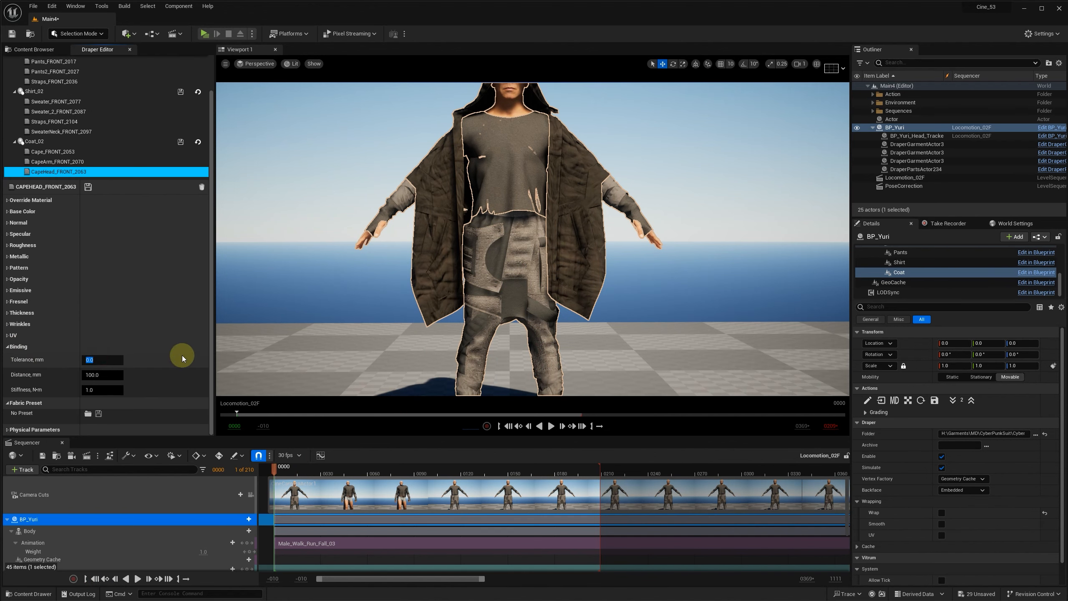
left_click(111, 376)
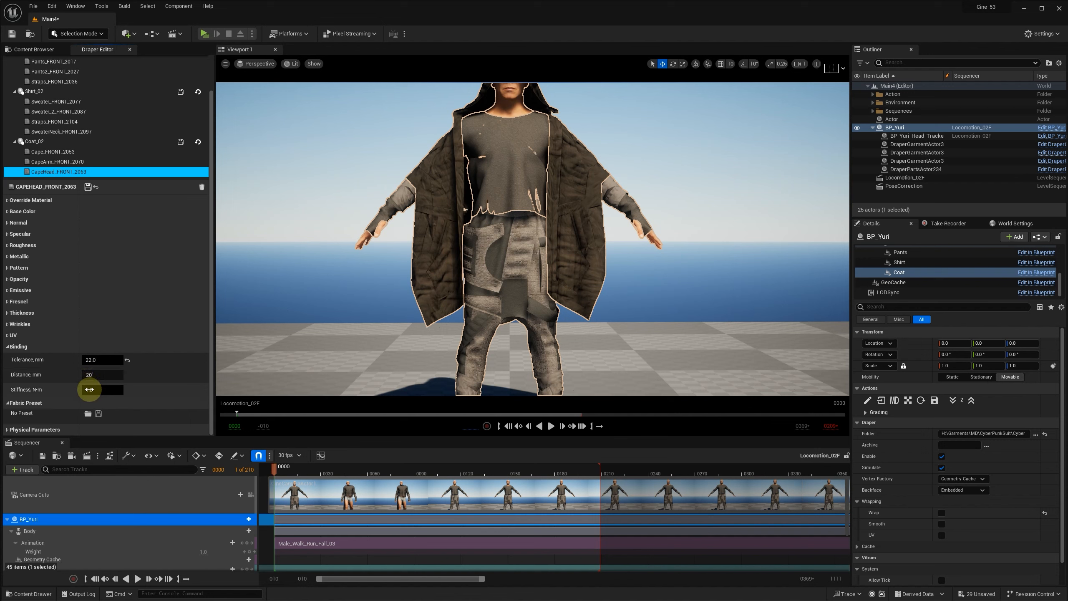
left_click(89, 188)
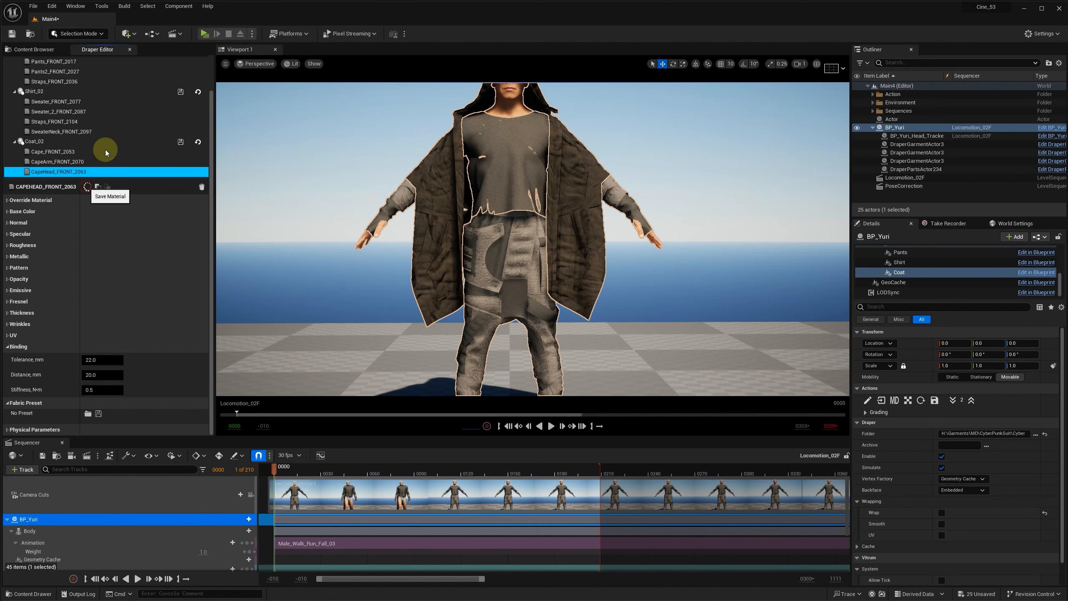
Step: Set the CapeArm_FRONT_2070 binding to tolerance 44 mm, distance 60 mm and stiffness 0.2, and save the material
left_click(60, 163)
left_click(102, 360)
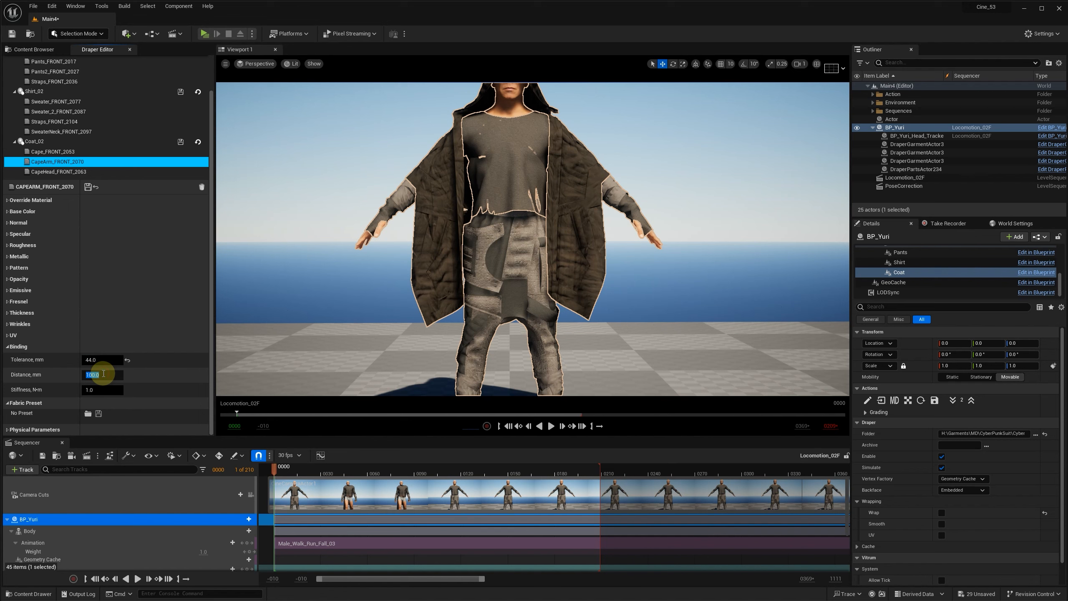
left_click(100, 390)
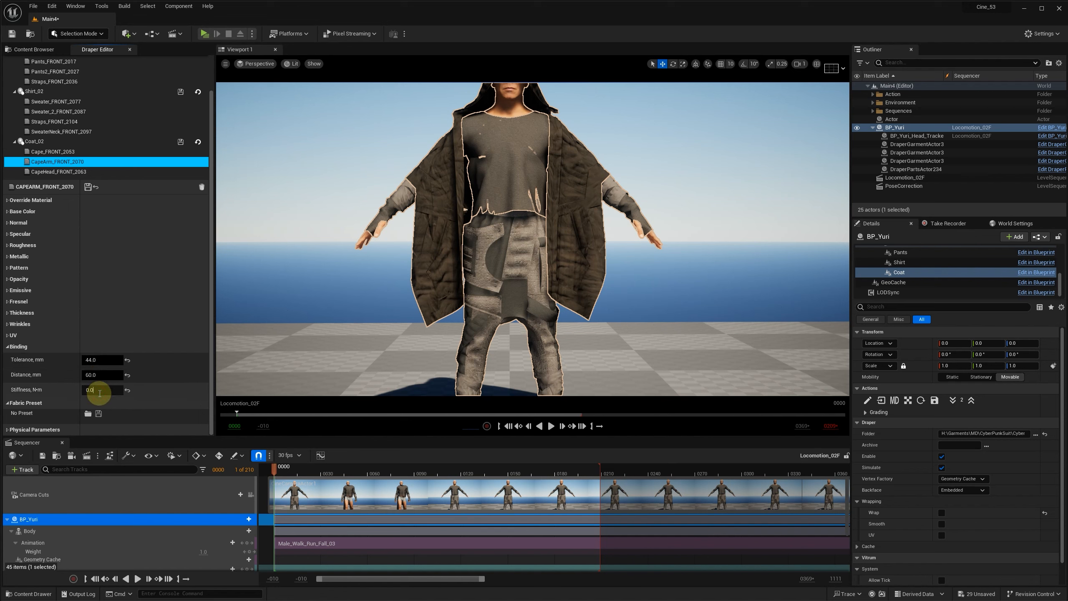
left_click(88, 186)
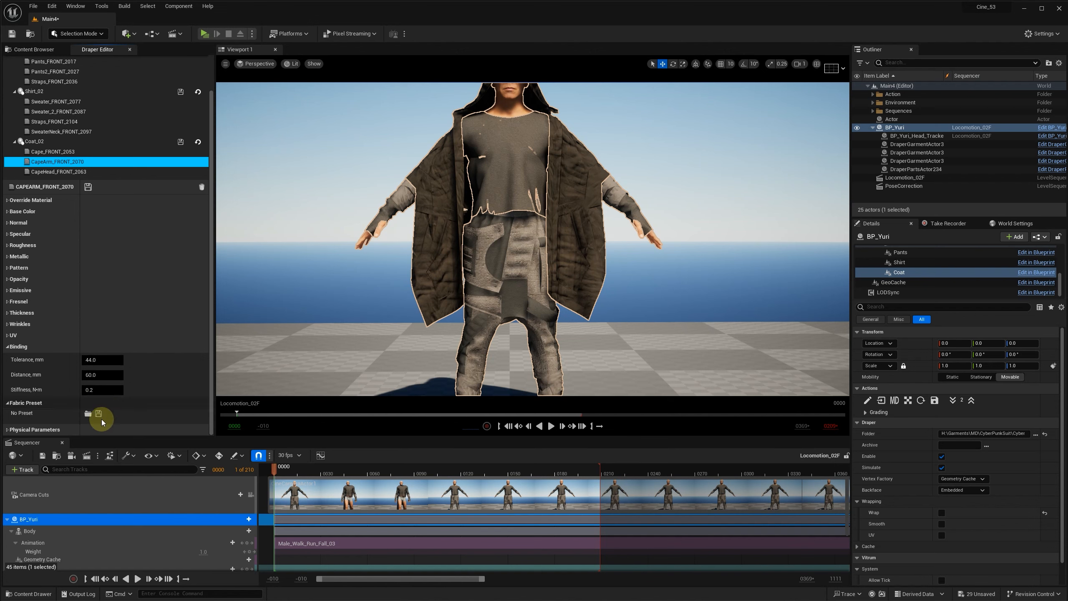
Step: Export the full outfit simulation as geometry cache 00pants_shirt_coat in Cache/Male_Walk/CyberSuit_20, and close the render preview
left_click(86, 455)
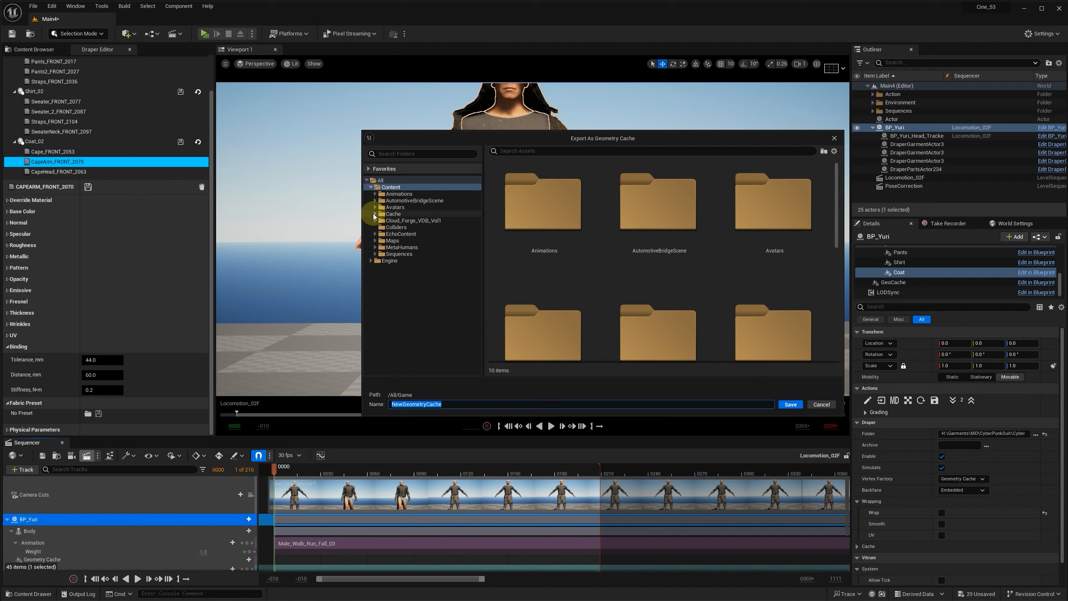
left_click(376, 213)
left_click(380, 240)
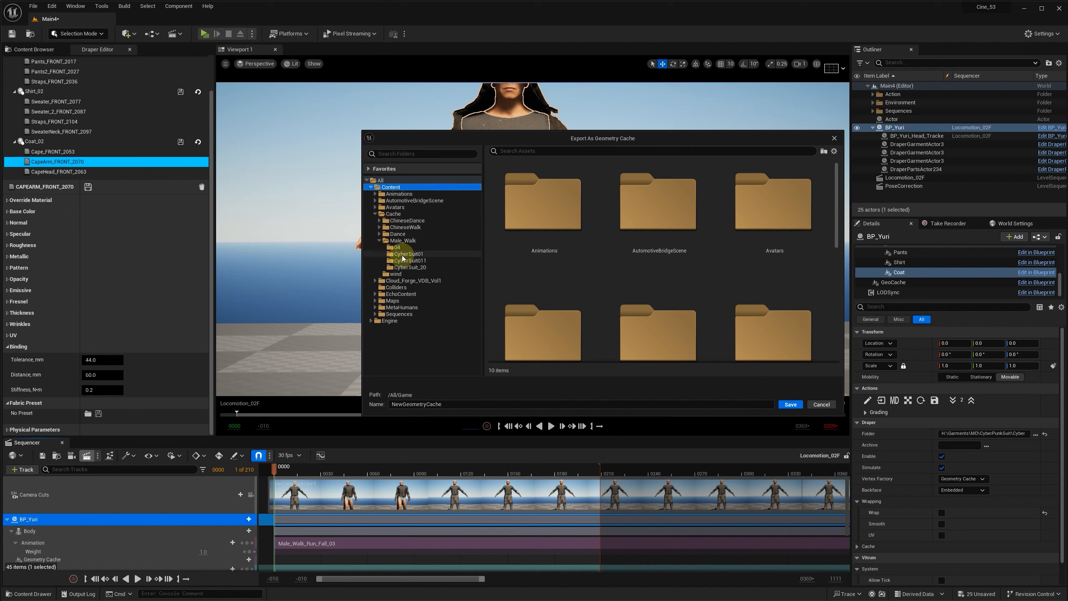
left_click(410, 267)
left_click(588, 264)
left_click(434, 404)
type("_coat")
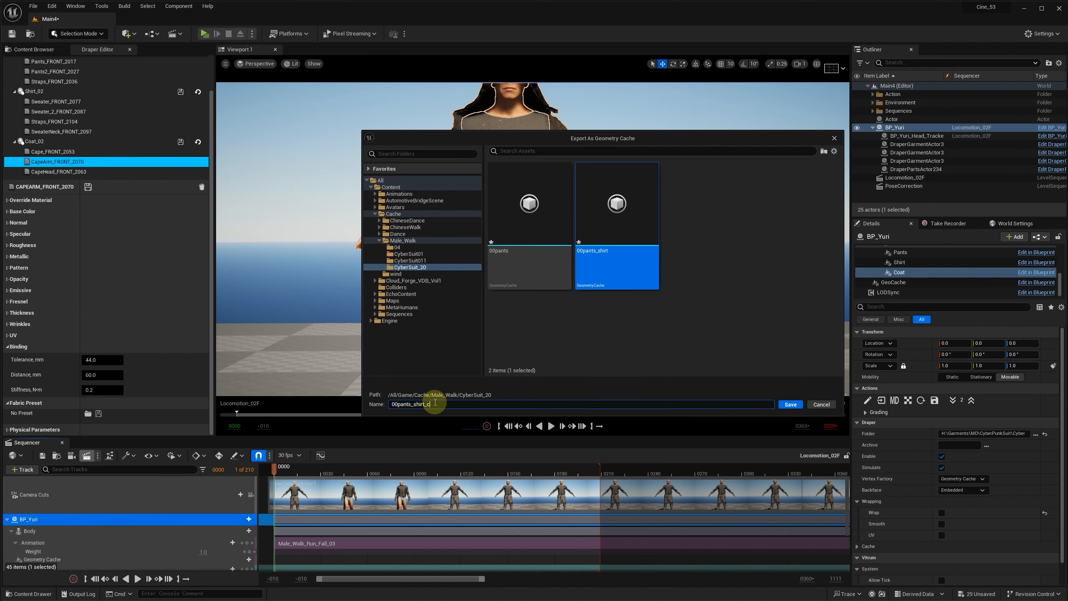
left_click(791, 404)
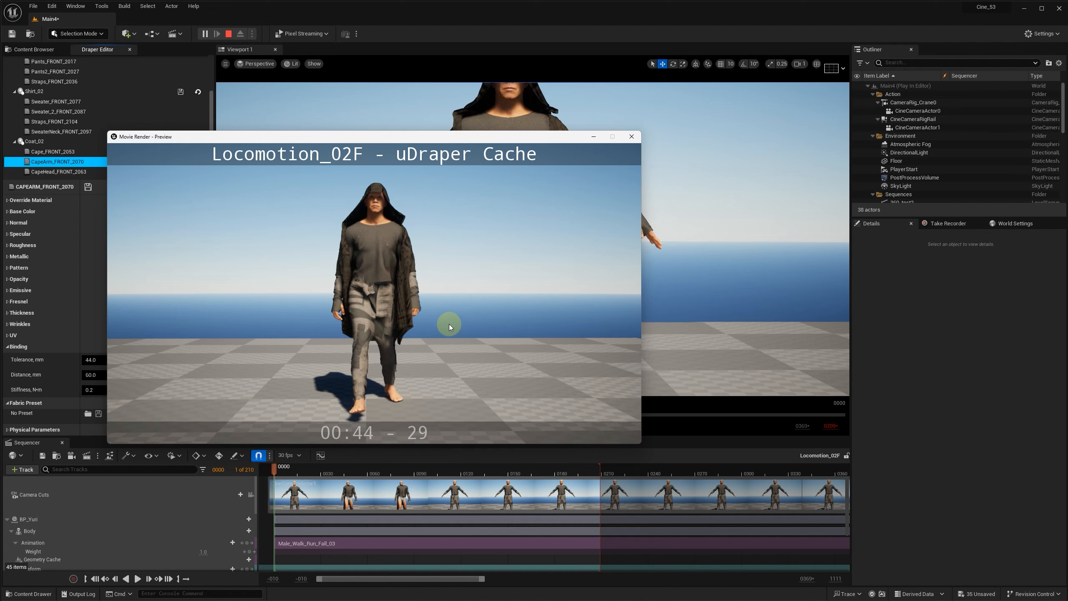
left_click(632, 137)
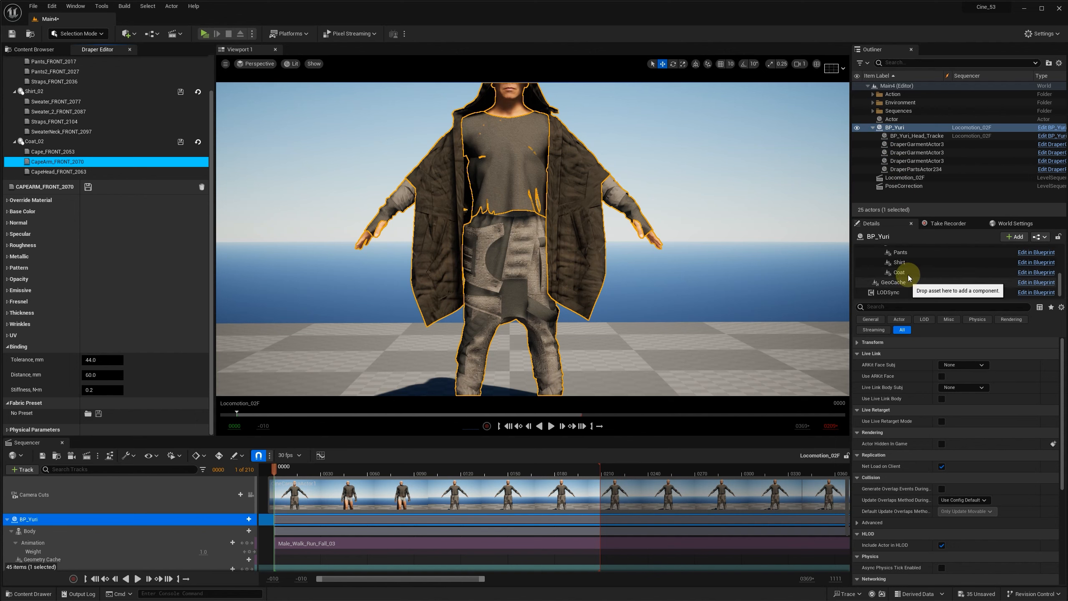
Step: Disable the DraperSimulation component of BP_Yuri
scroll(908, 278, "up", 1)
left_click(914, 256)
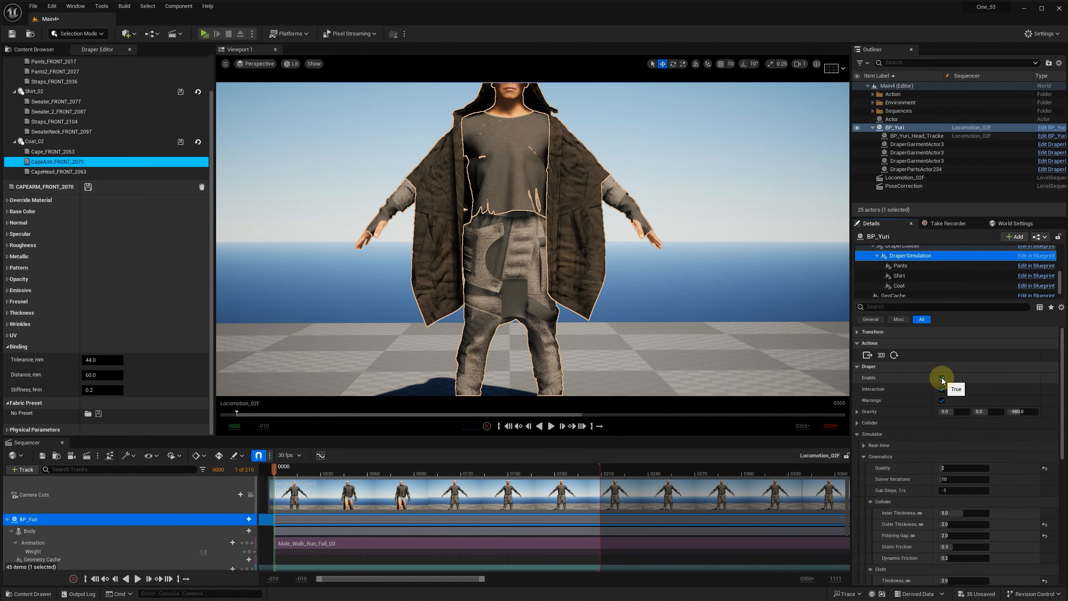
left_click(942, 377)
Step: Assign the 00pants_shirt_coat cache from the CyberSuit_20 folder to BP_Yuri's GeoCache component
left_click(904, 294)
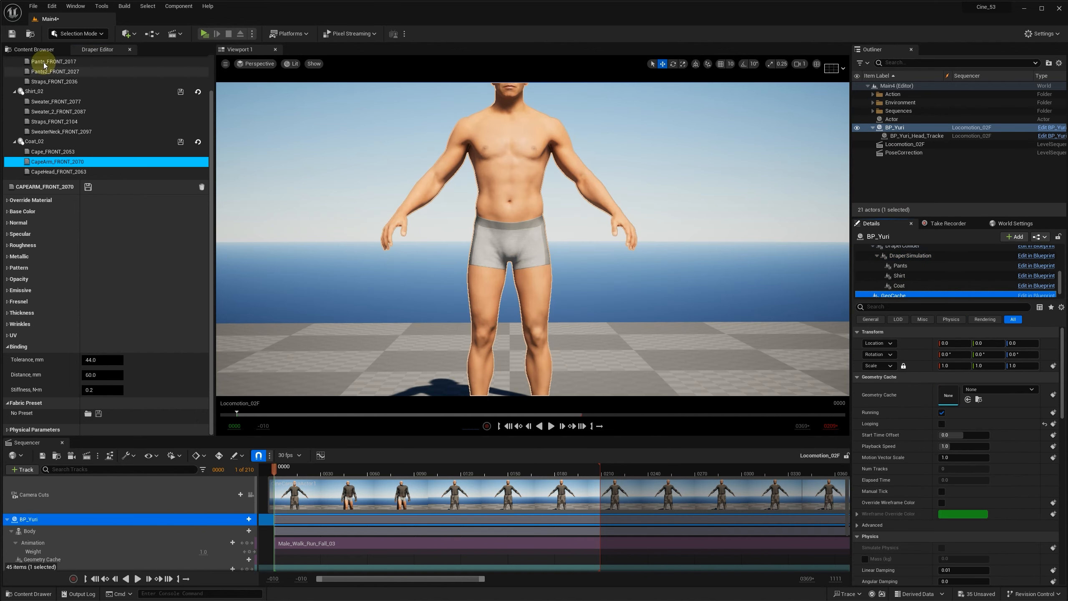
left_click(26, 49)
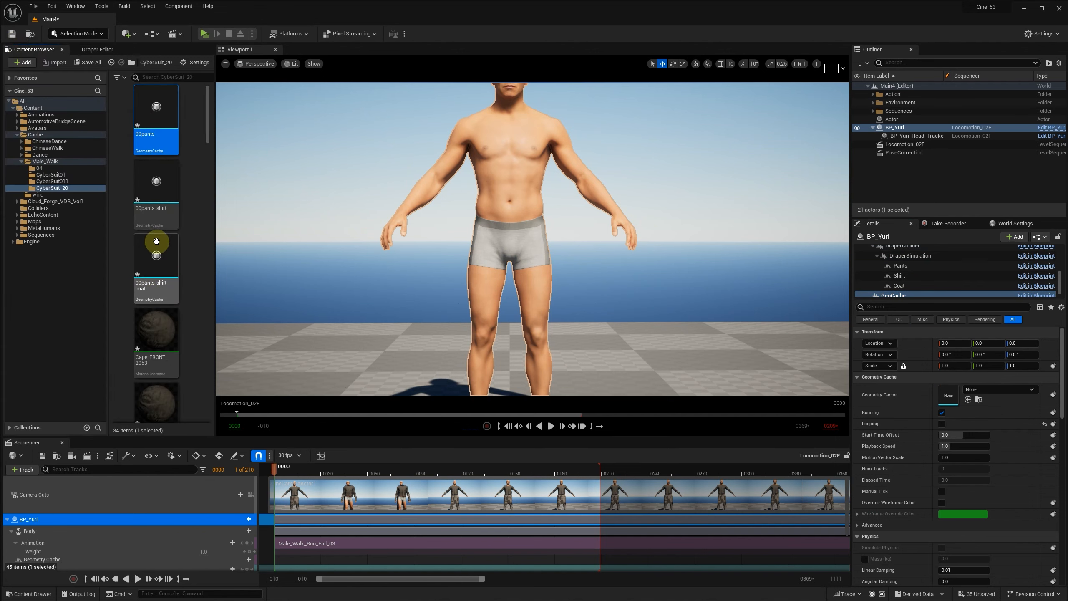
left_click(151, 258)
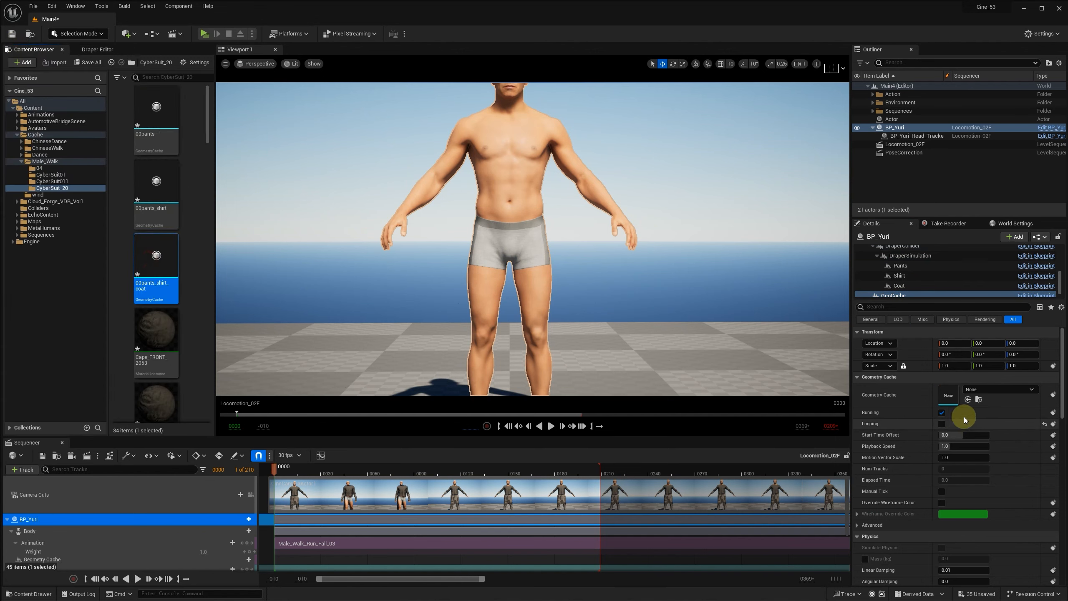
left_click(968, 399)
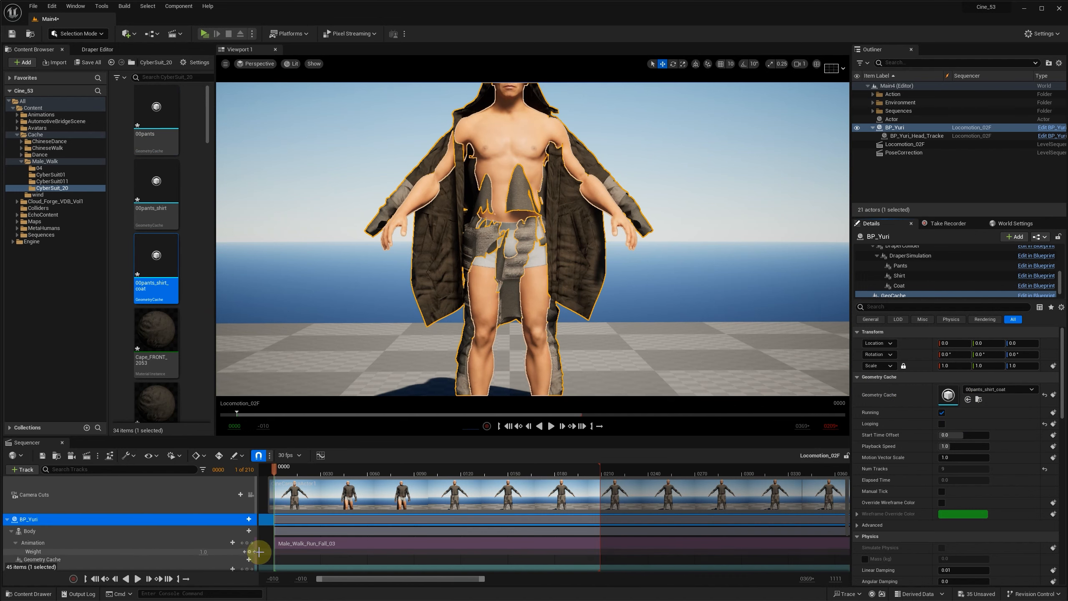
Step: Add the 00pants_shirt_coat animation to BP_Yuri's Geometry Cache track in Locomotion_02F and move the sequence to frame 26
left_click(11, 531)
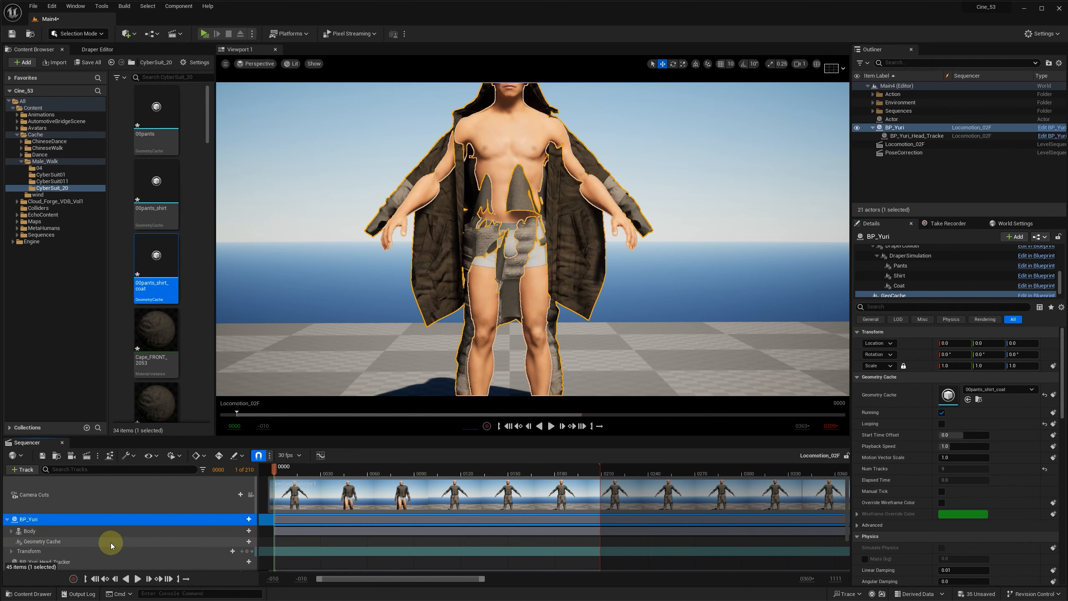
left_click(249, 542)
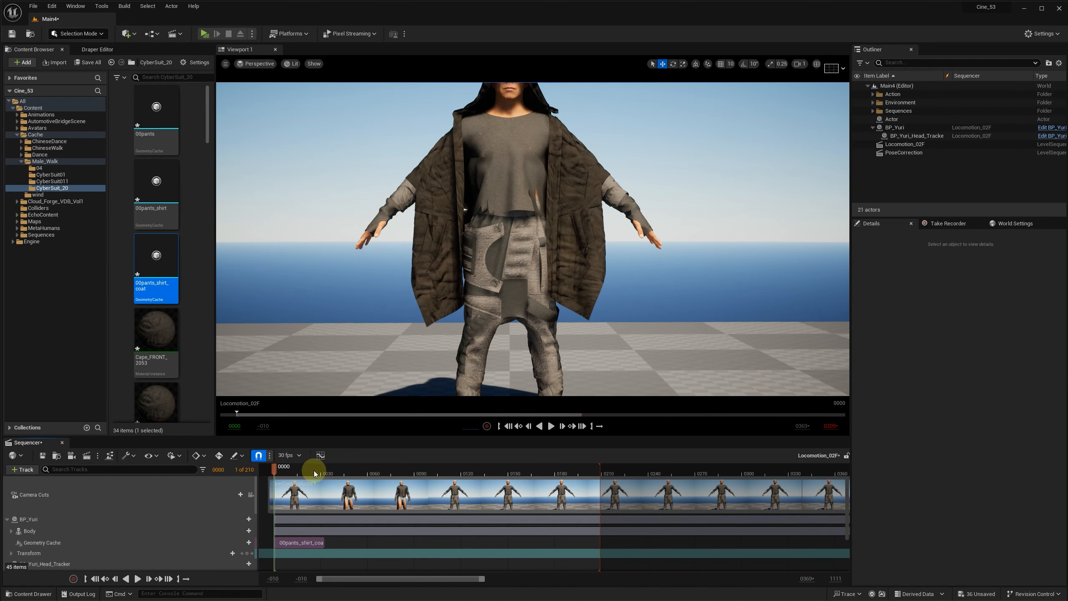
left_click_drag(274, 468, 314, 470)
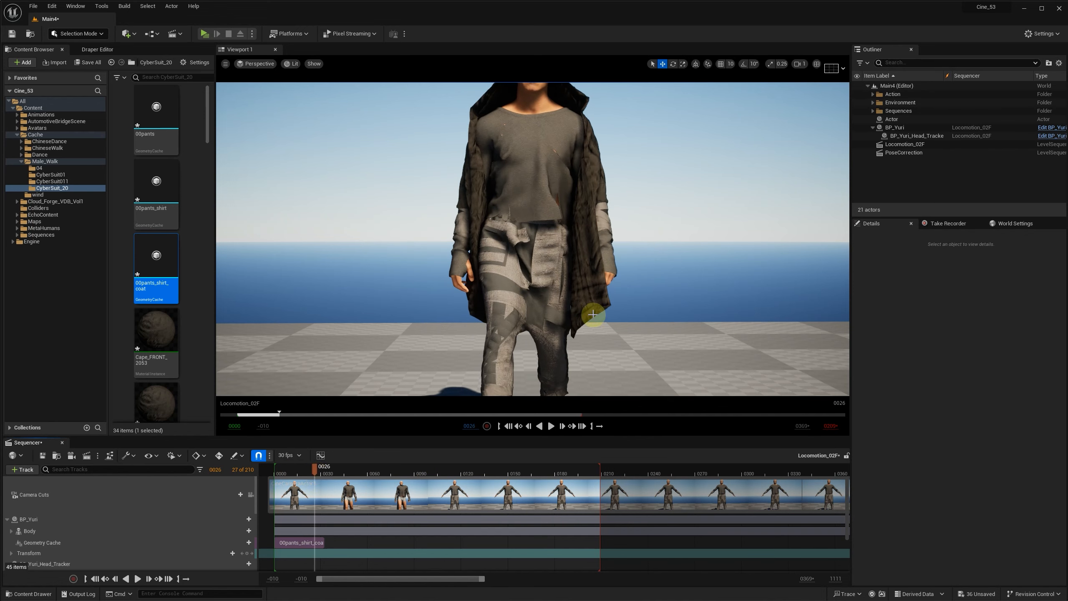
Step: Examine the cached outfit on the walking character from the front and the back at different frames
scroll(580, 299, "down", 2)
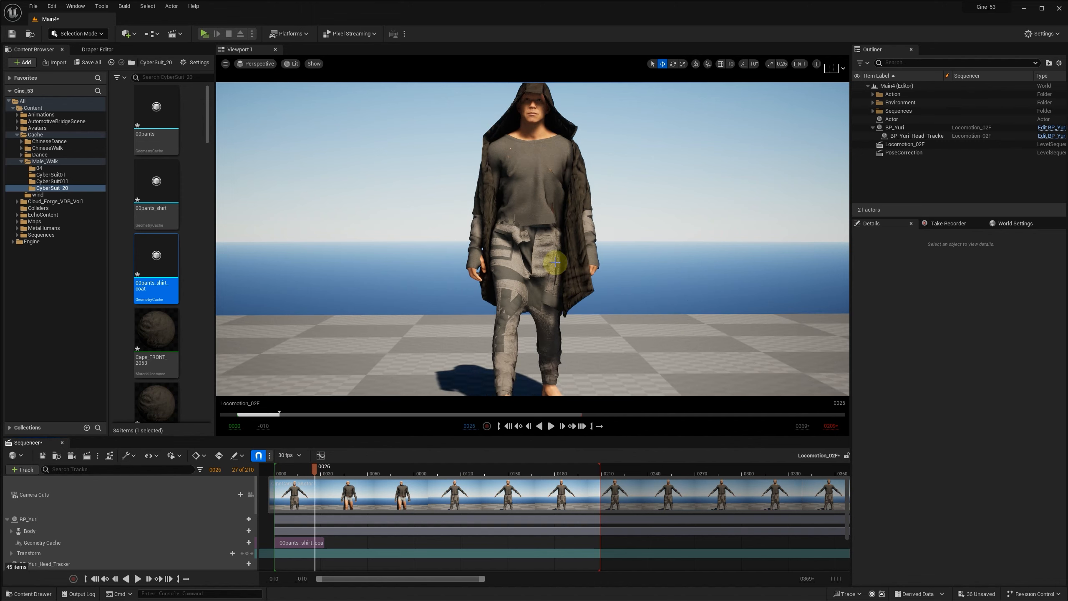
left_click_drag(607, 279, 593, 284, "alt")
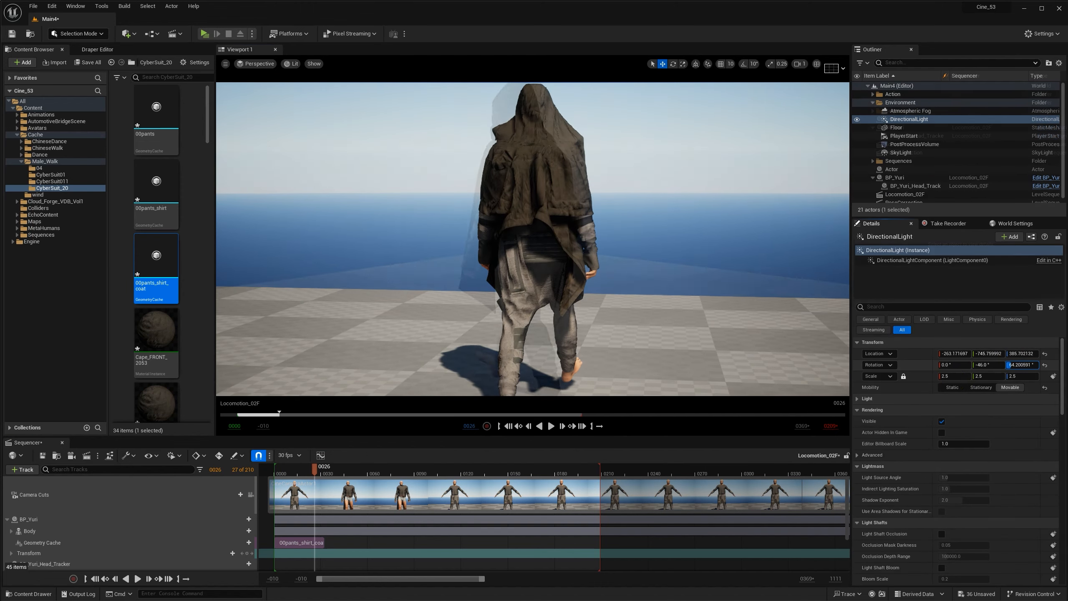
left_click(312, 501)
left_click_drag(310, 478, 294, 500)
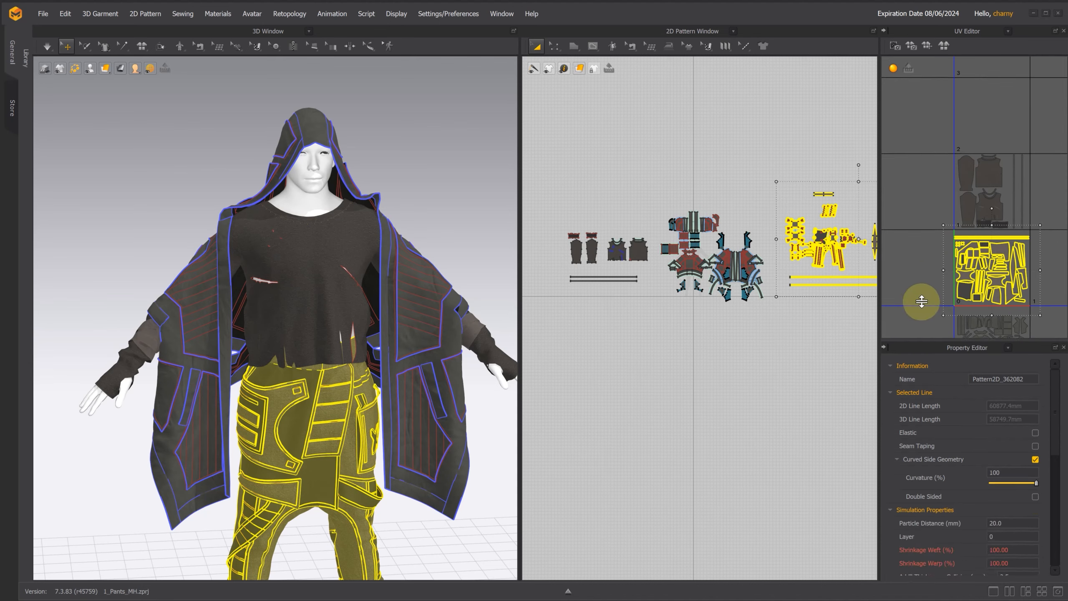
Step: In Marvelous Designer, select all shirt, coat and pants patterns and set their particle distance to 12 mm
left_click(921, 301)
scroll(719, 177, "down", 2)
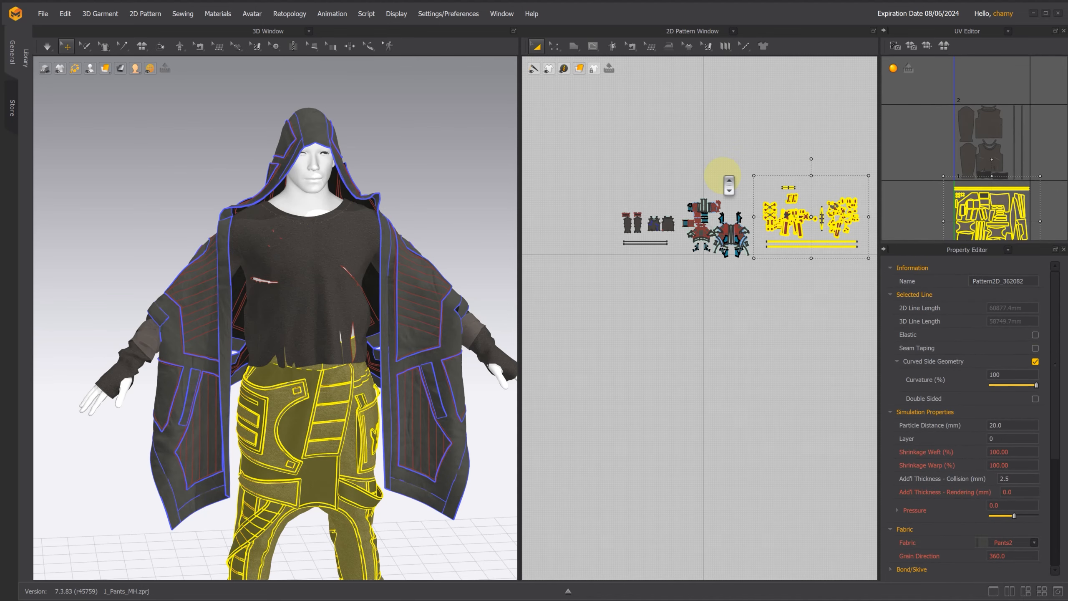
left_click_drag(594, 130, 871, 275)
left_click(1016, 453)
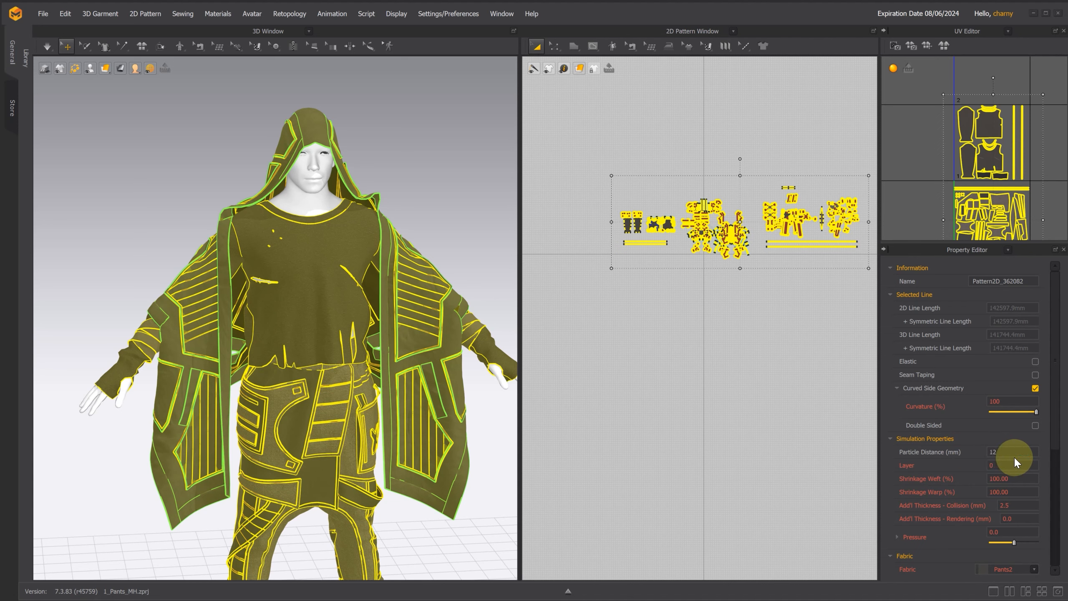
key("Return")
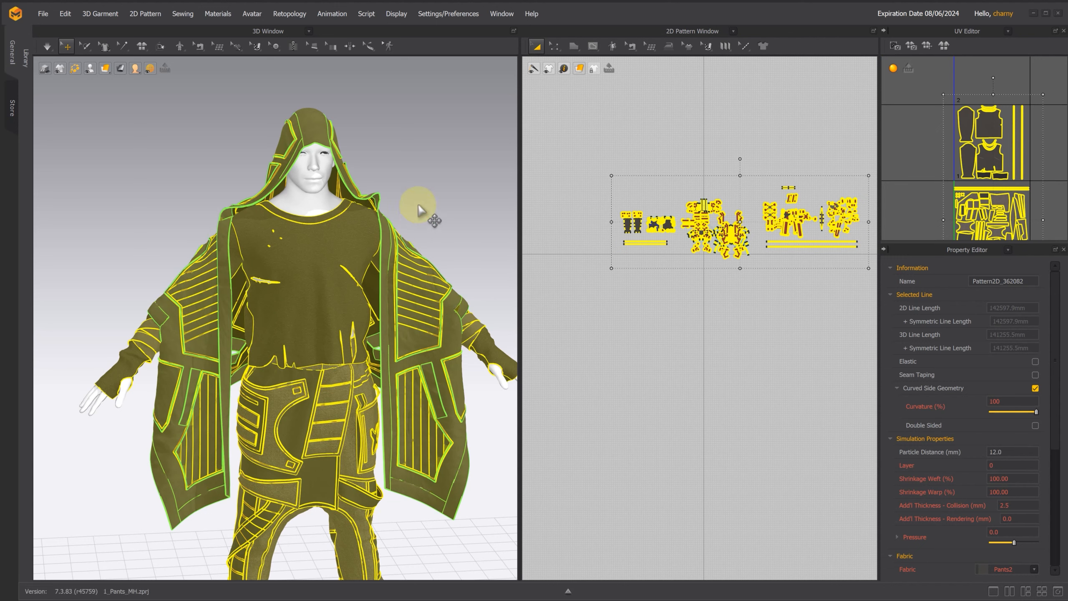
Step: Switch the garment simulation to the Fitting (Accurate Fabric) preset
left_click(50, 47)
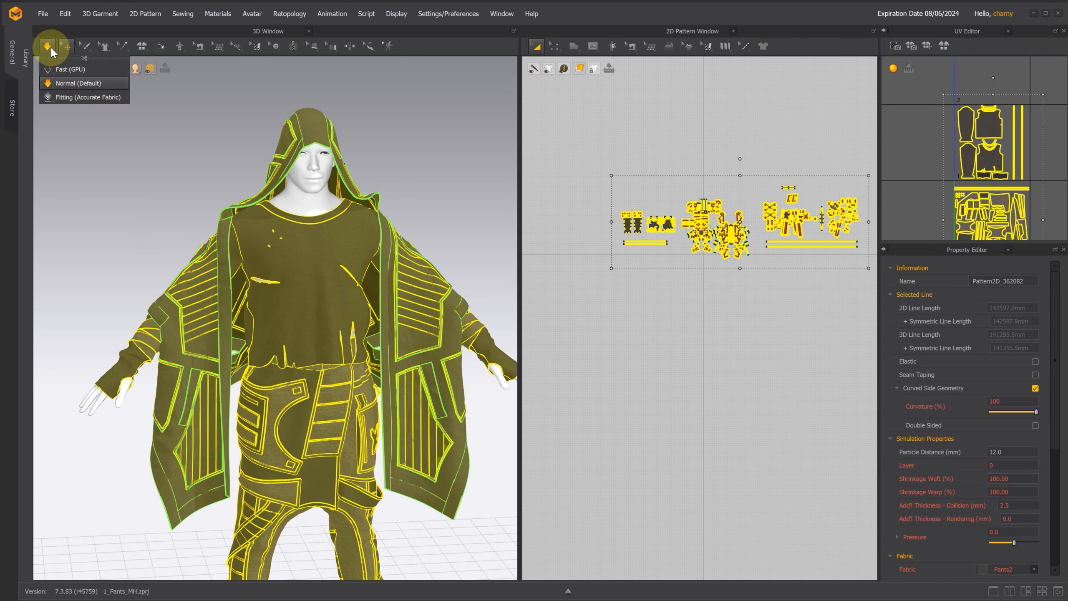
left_click(68, 98)
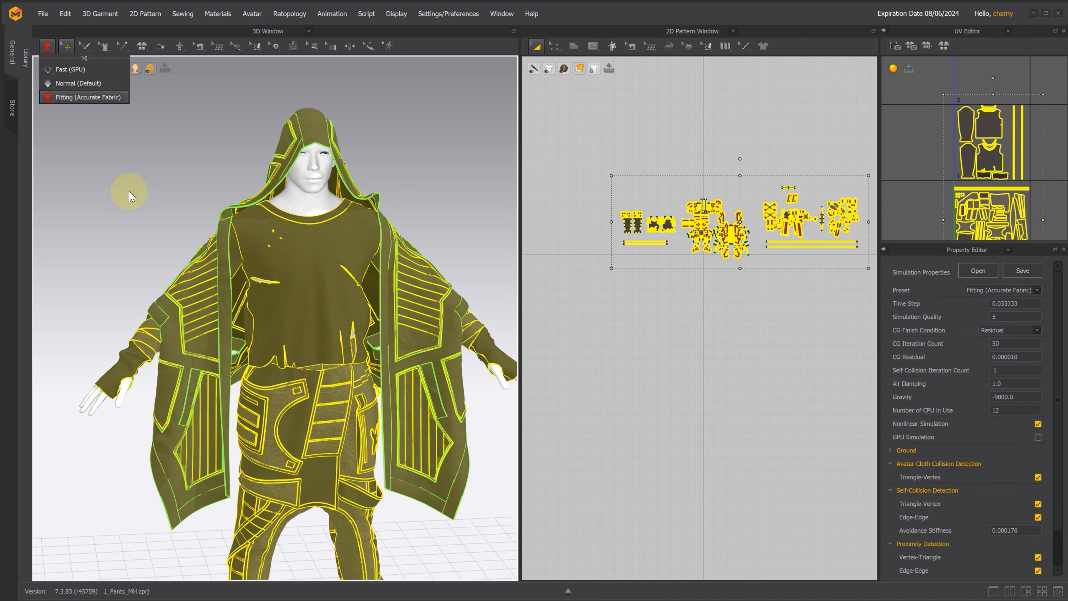
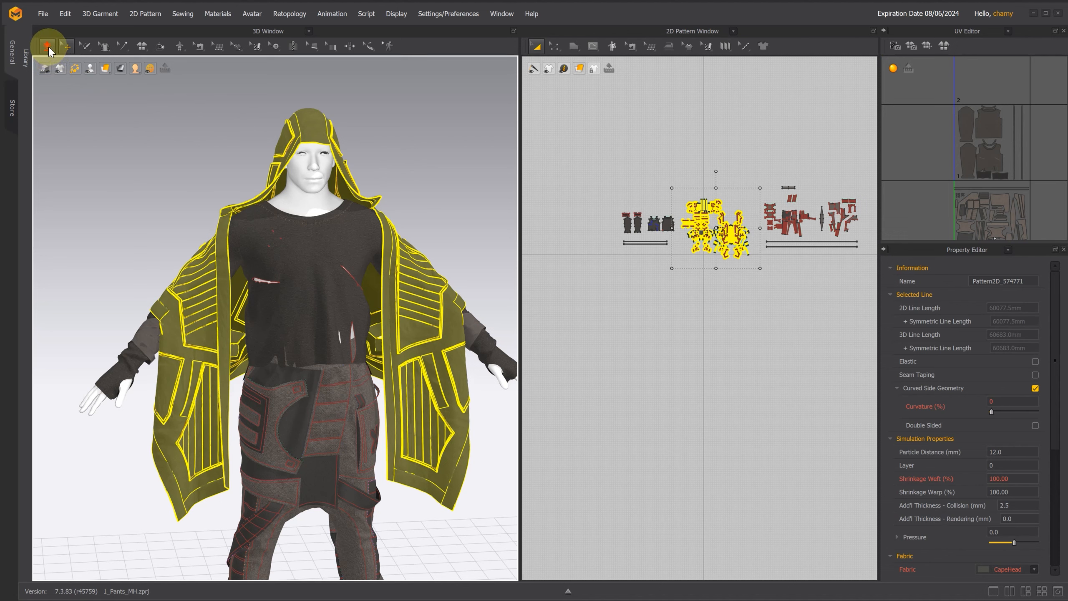
Step: Simulate the garment, and hide the coat and shirt patterns in the 3D view so only the pants remain
left_click(48, 47)
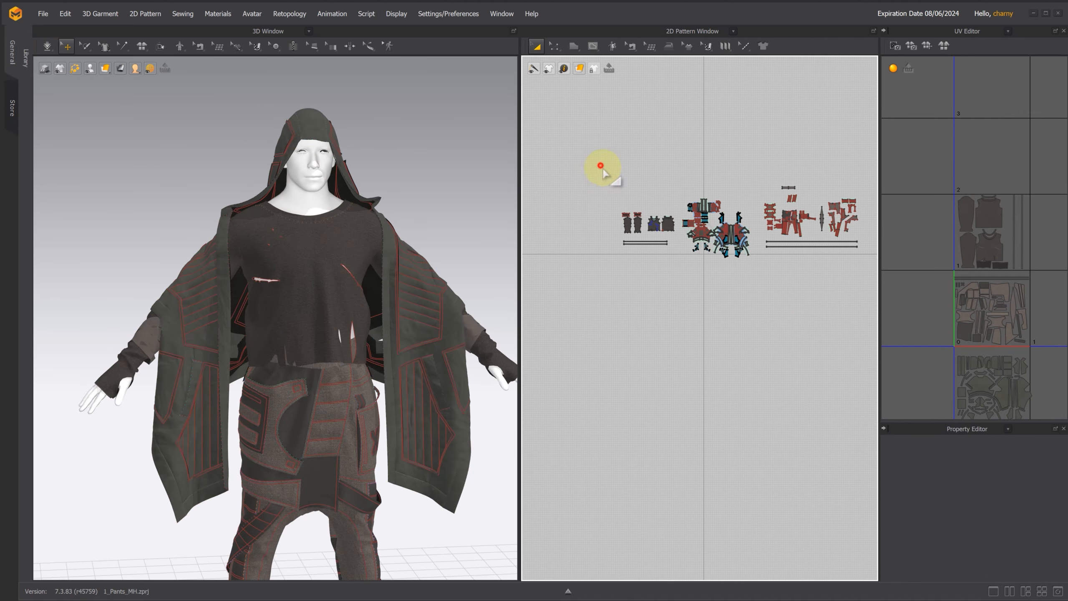
left_click_drag(602, 165, 751, 291)
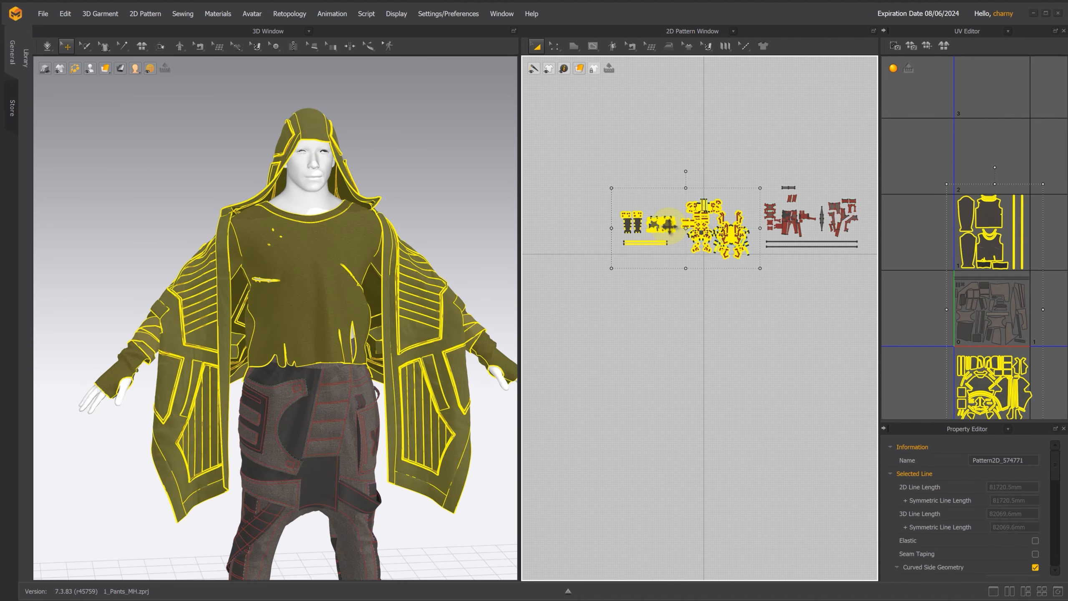
right_click(669, 227)
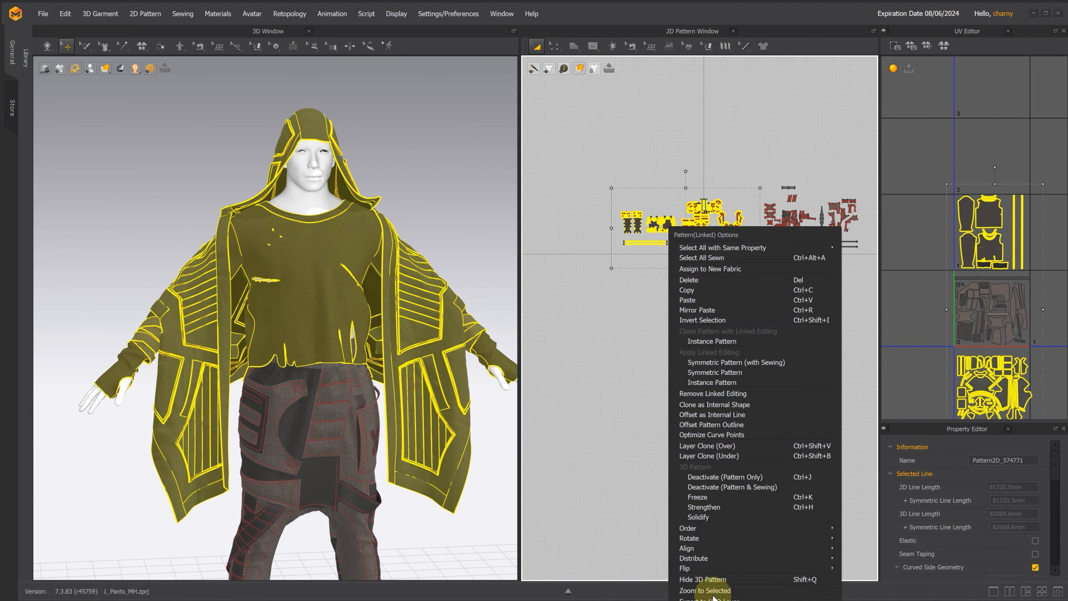
left_click(715, 581)
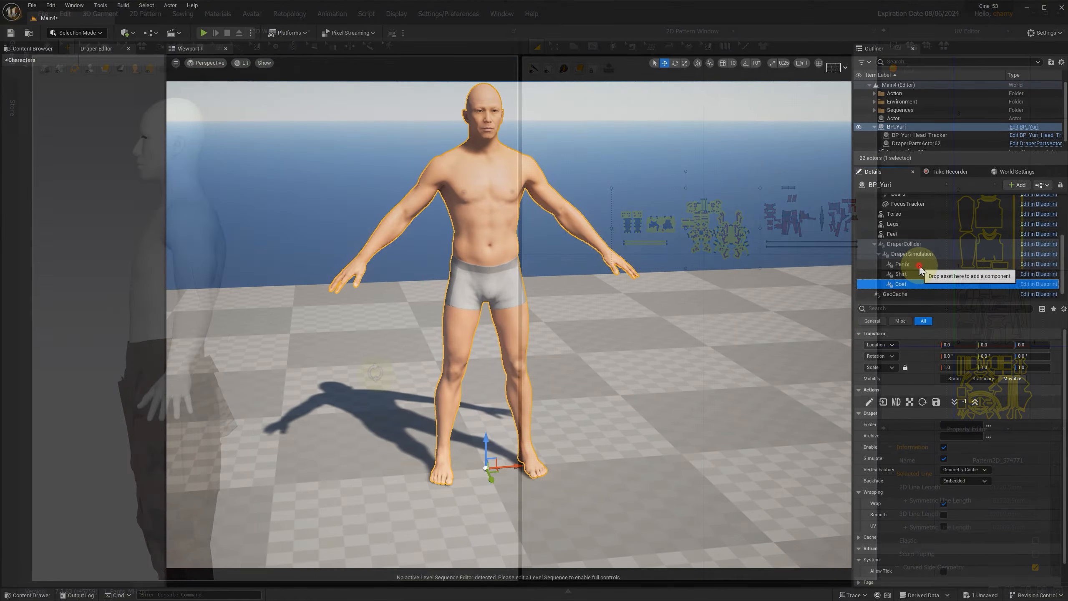
Step: In Unreal, start an MD import for BP_Yuri's Pants component into a new Pants_00 folder inside Cyberpunk suit
left_click(920, 265)
left_click(896, 402)
left_click(59, 41)
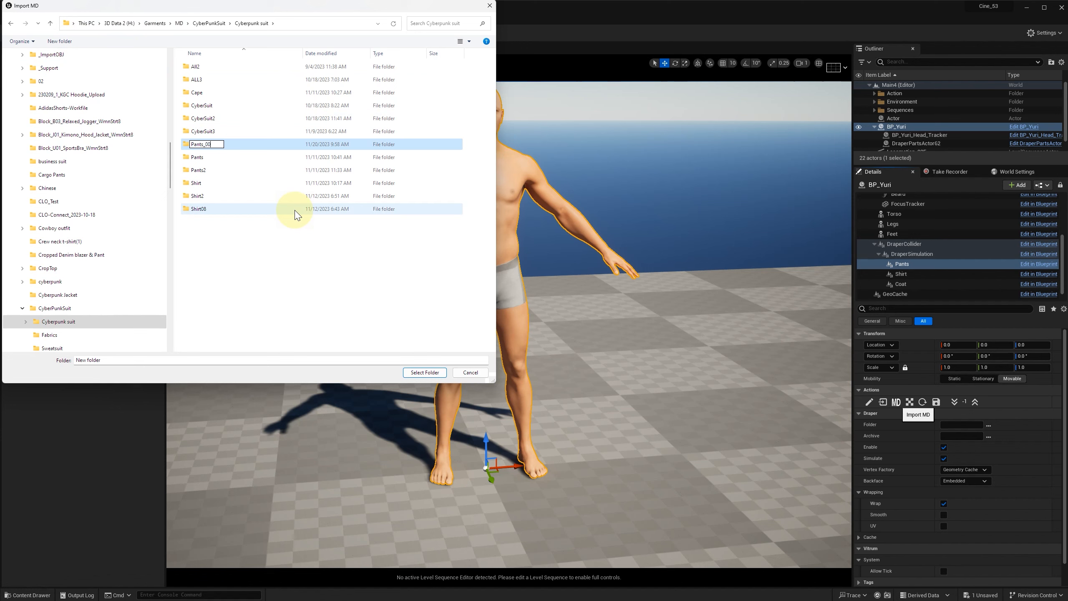
type("Pants_00")
key("Return")
left_click(425, 372)
Step: Import the pants with compressed textures, baking enabled, image size 4096 and the Cinematics simulation engine
left_click(688, 258)
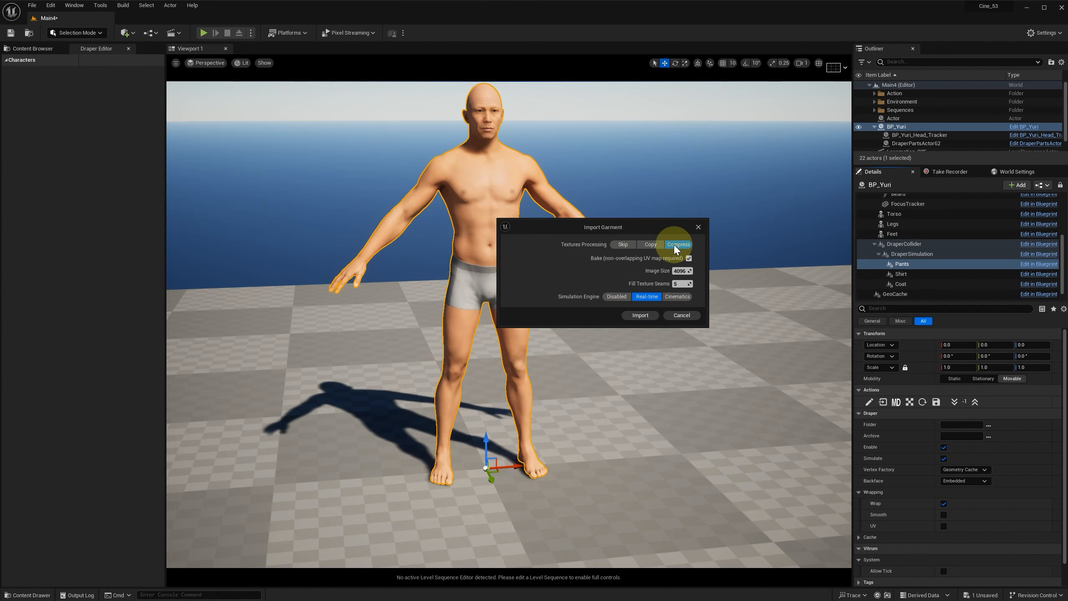
left_click(685, 297)
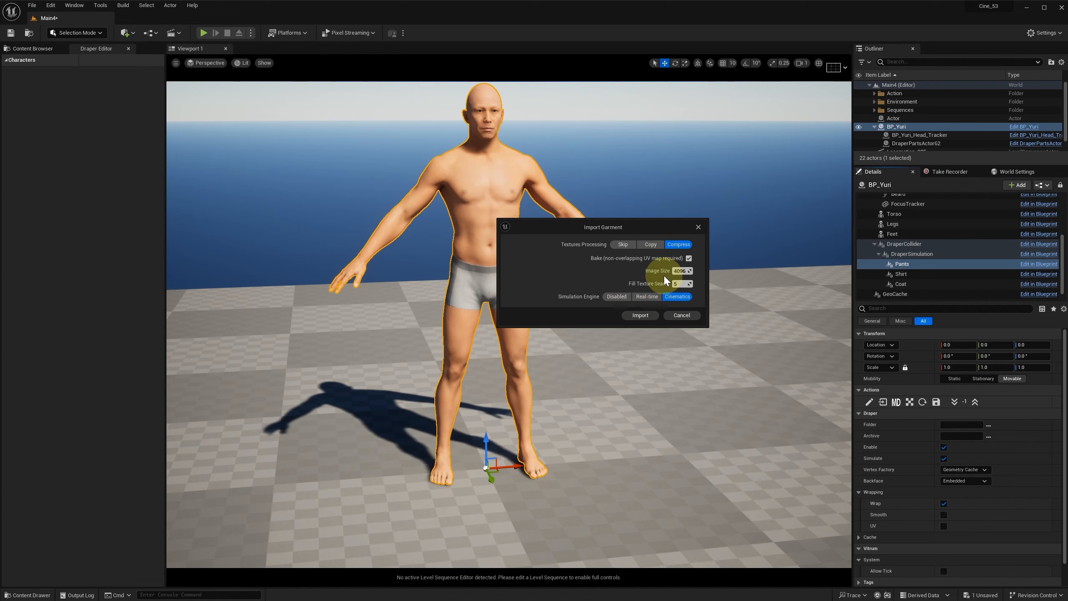
left_click(645, 317)
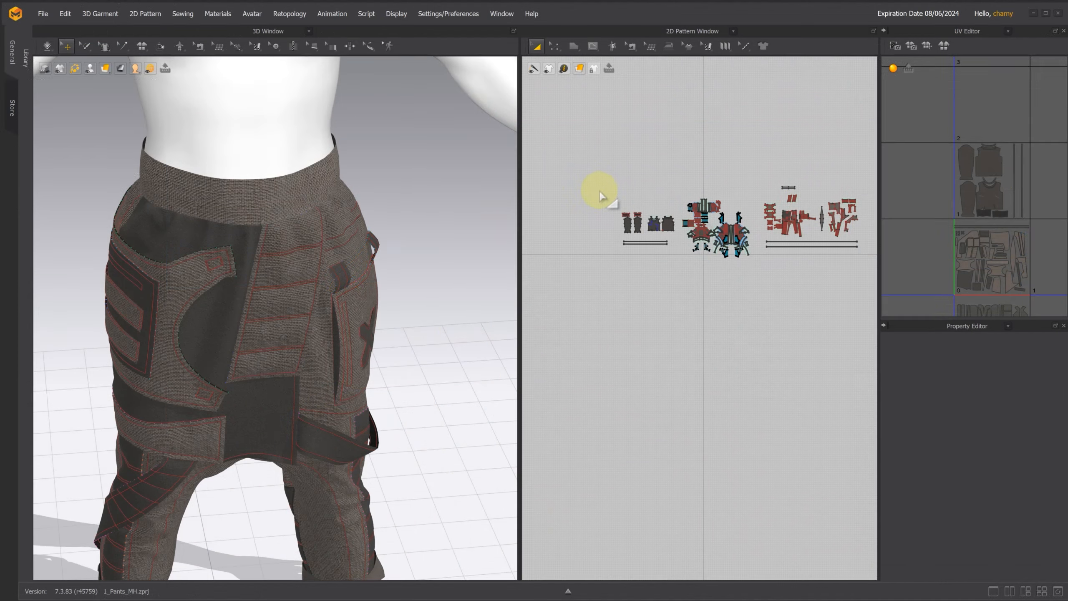
Step: In Marvelous Designer, show the hidden shirt patterns in 3D and activate them
left_click_drag(608, 196, 683, 242)
right_click(668, 234)
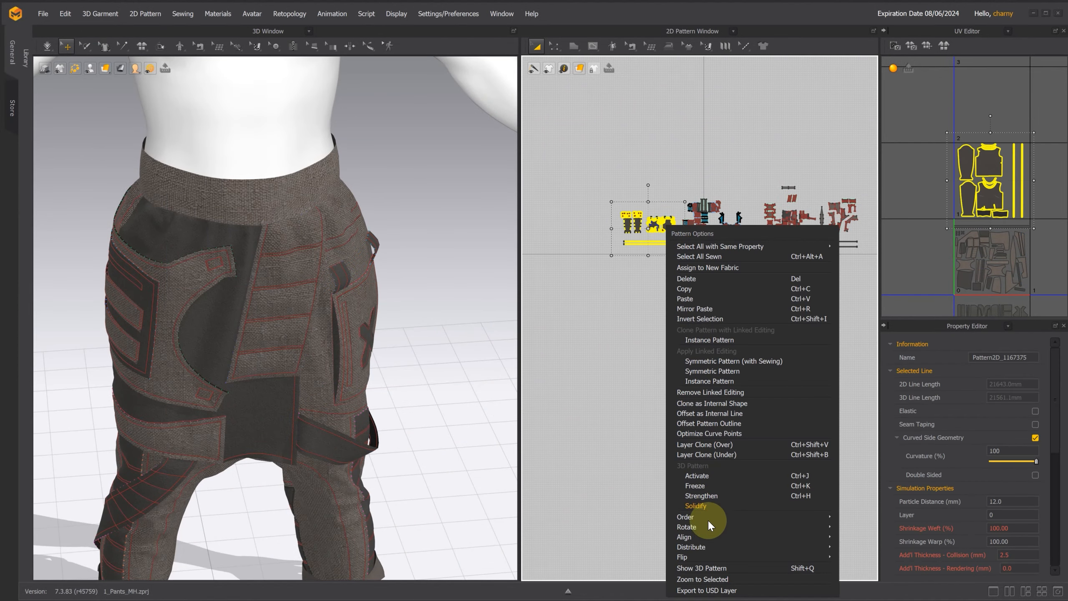
left_click(694, 571)
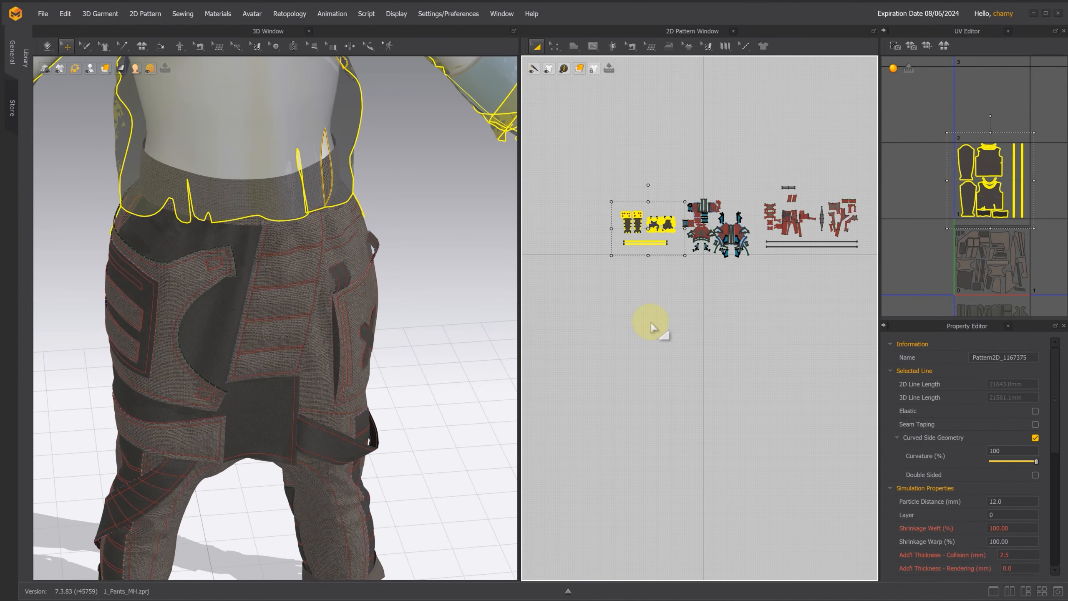
right_click(663, 218)
left_click(724, 475)
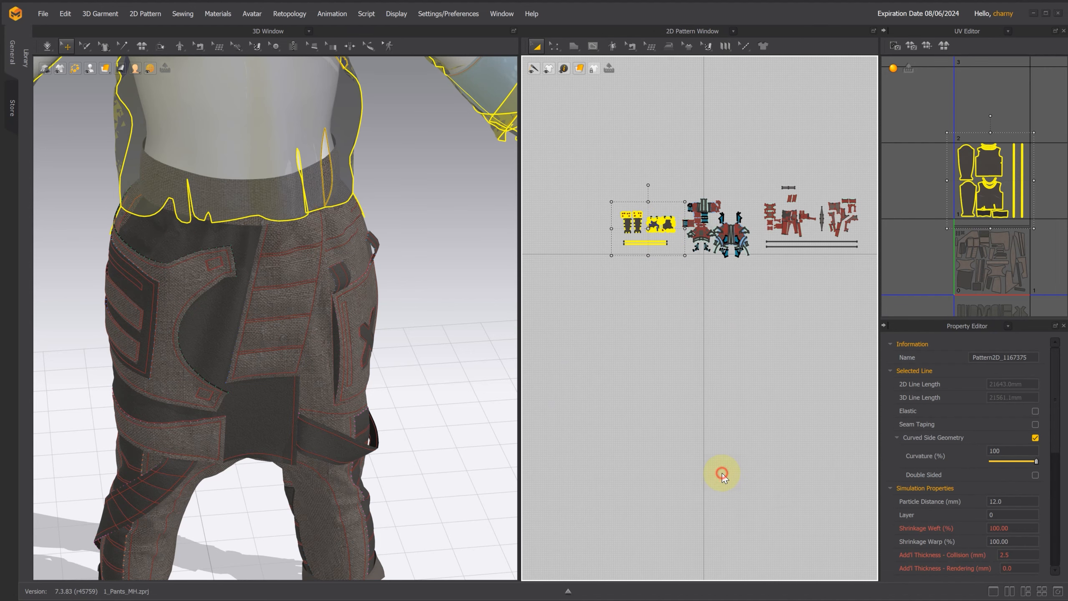
Step: Move the pants UVs one tile sideways, out of the 0–1 UV tile, and move the shirt UVs down into it
left_click(518, 262)
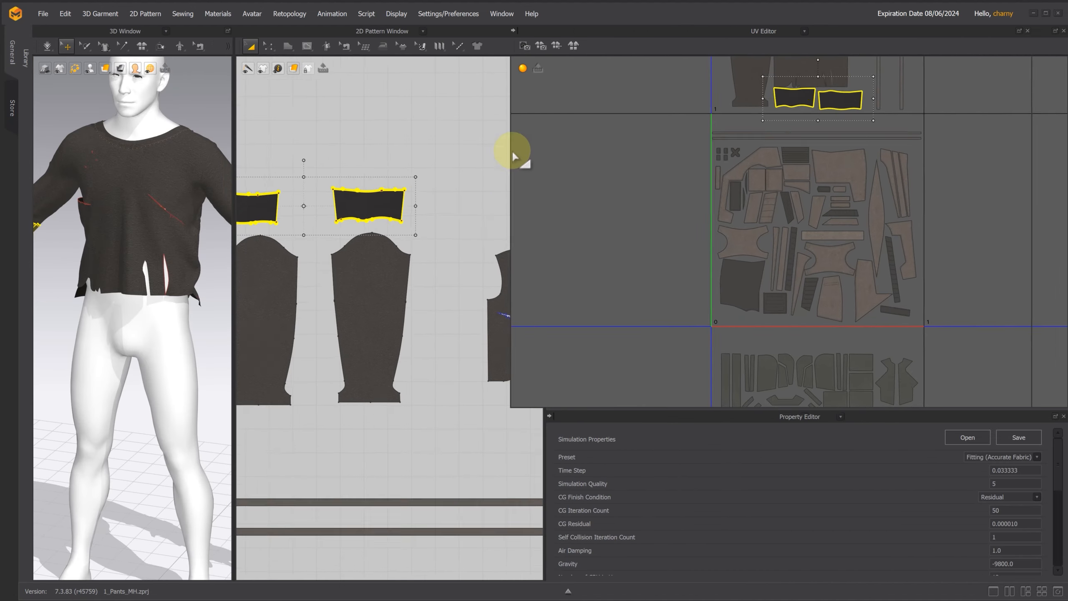
scroll(648, 179, "down", 3)
middle_click_drag(783, 125, 853, 236)
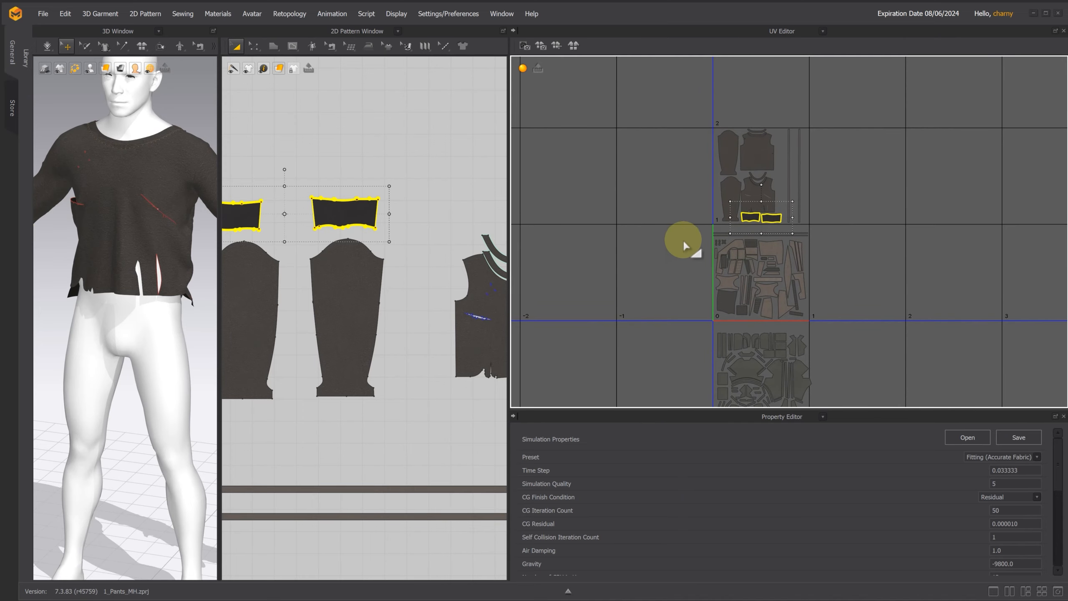
left_click_drag(693, 230, 822, 323)
left_click_drag(769, 291, 868, 289)
left_click_drag(706, 113, 808, 240)
left_click_drag(765, 195, 768, 290)
scroll(778, 290, "up", 3)
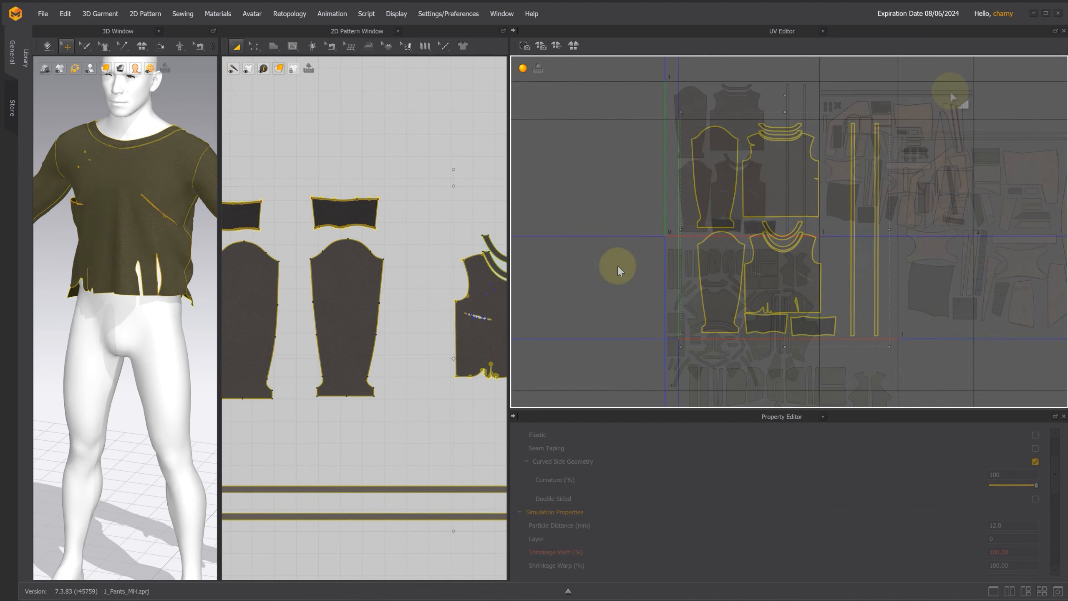
Step: In Unreal, import the MD shirt into BP_Yuri's Shirt component using a new Shirt_00 folder, with compressed, baked 4096 textures and the Cinematics engine
key("alt+Tab")
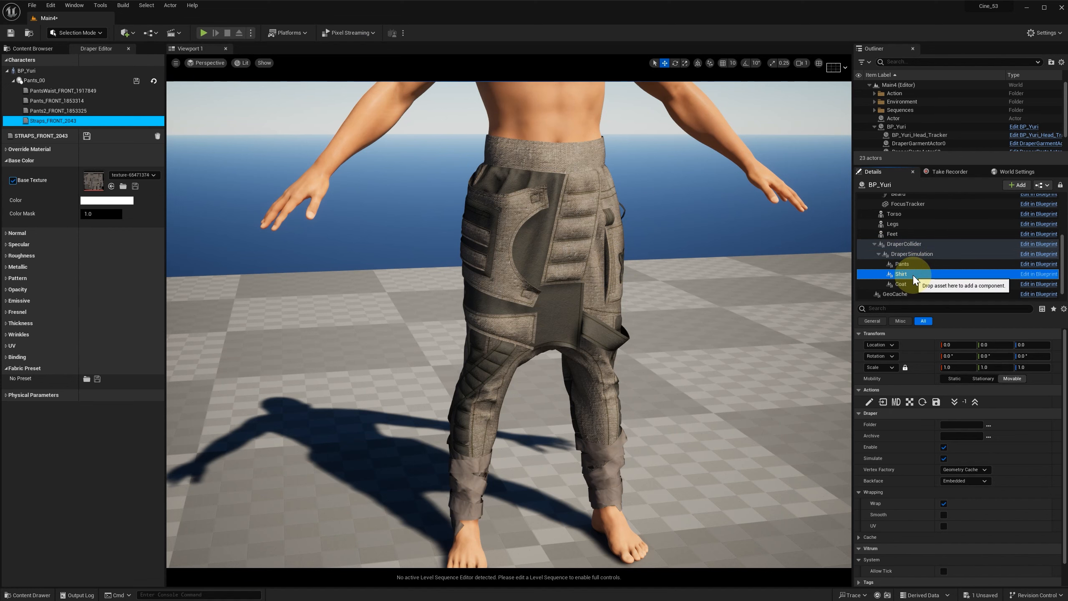
left_click(897, 402)
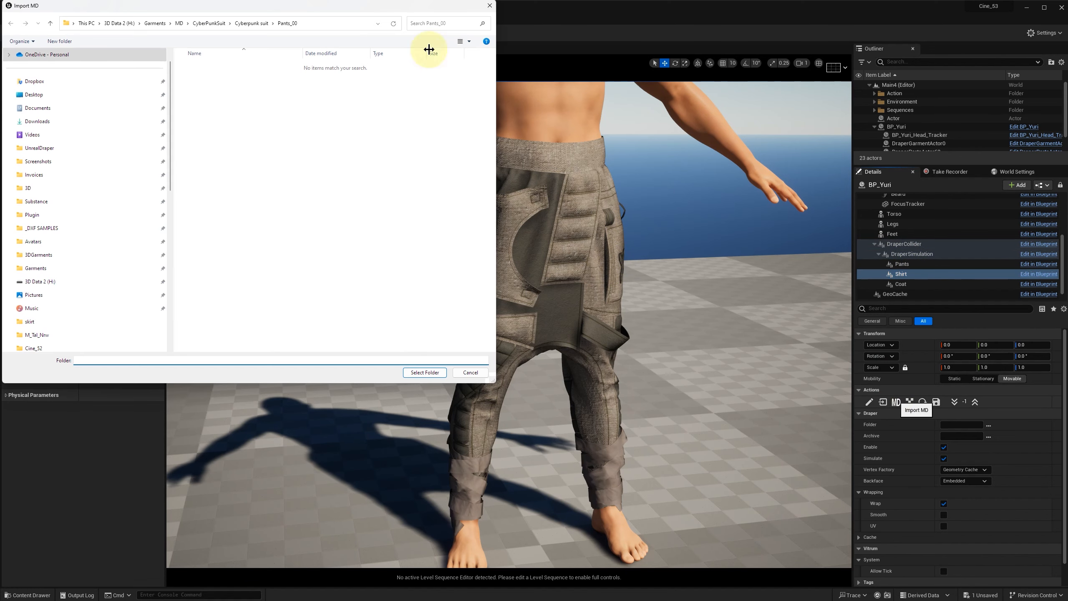
left_click(254, 23)
left_click(60, 41)
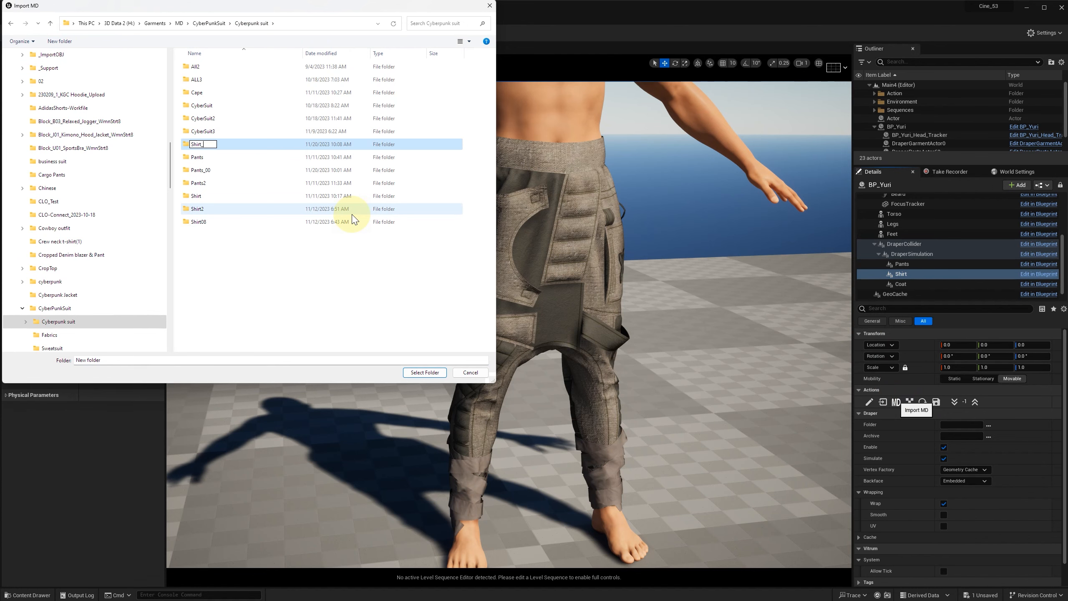
type("Shirt_00")
key("Return")
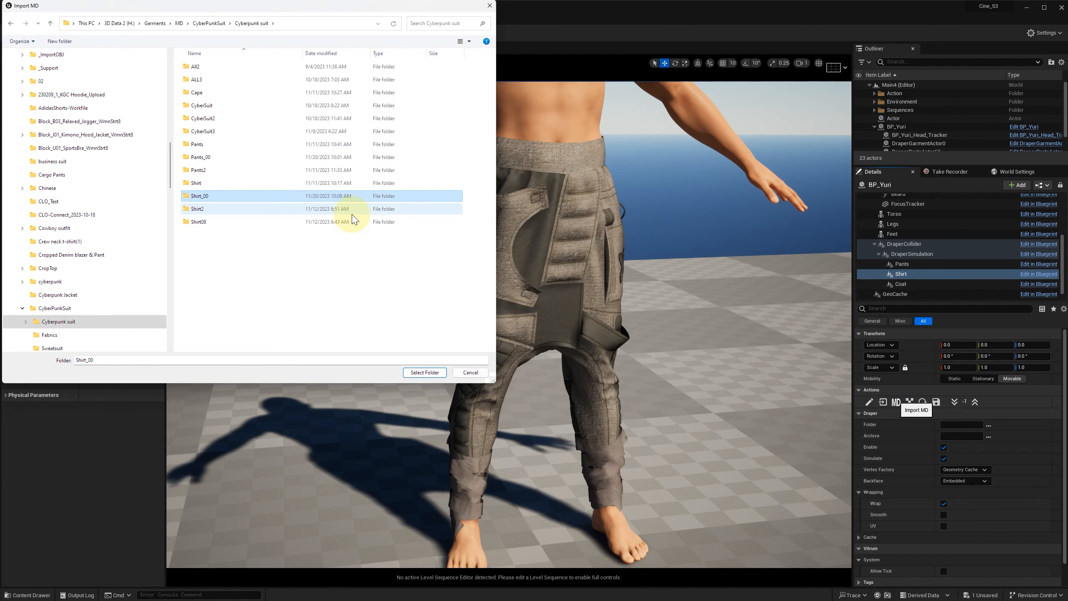
left_click(425, 372)
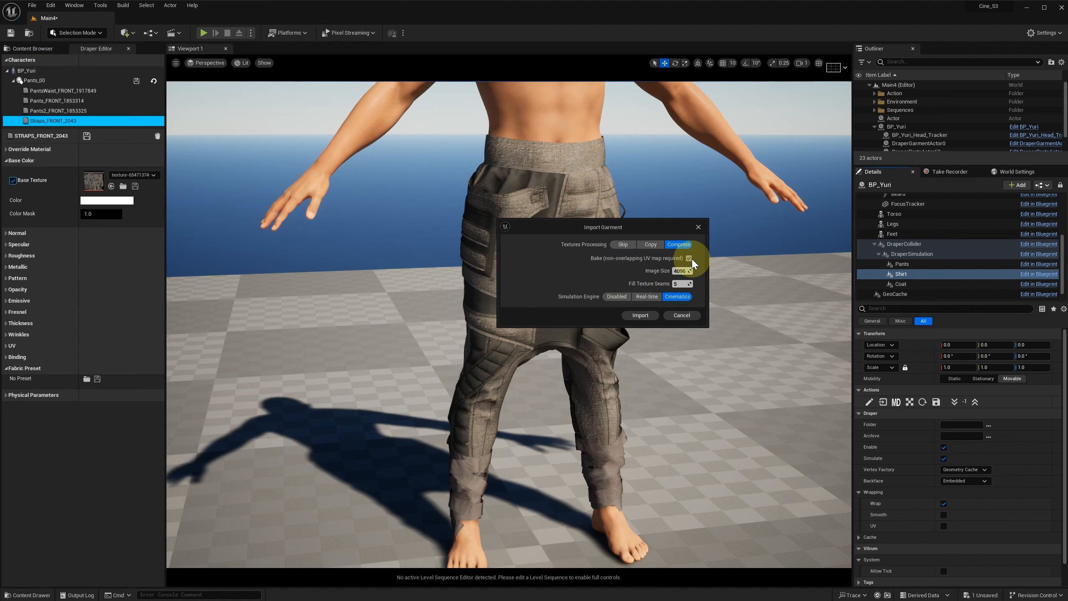
left_click(641, 315)
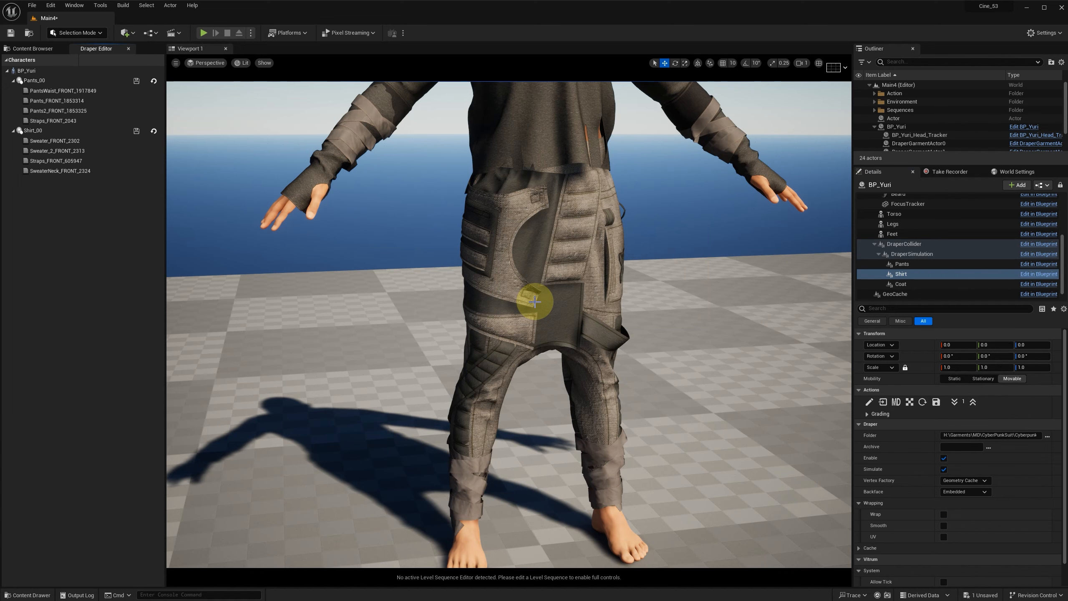
scroll(686, 273, "down", 5)
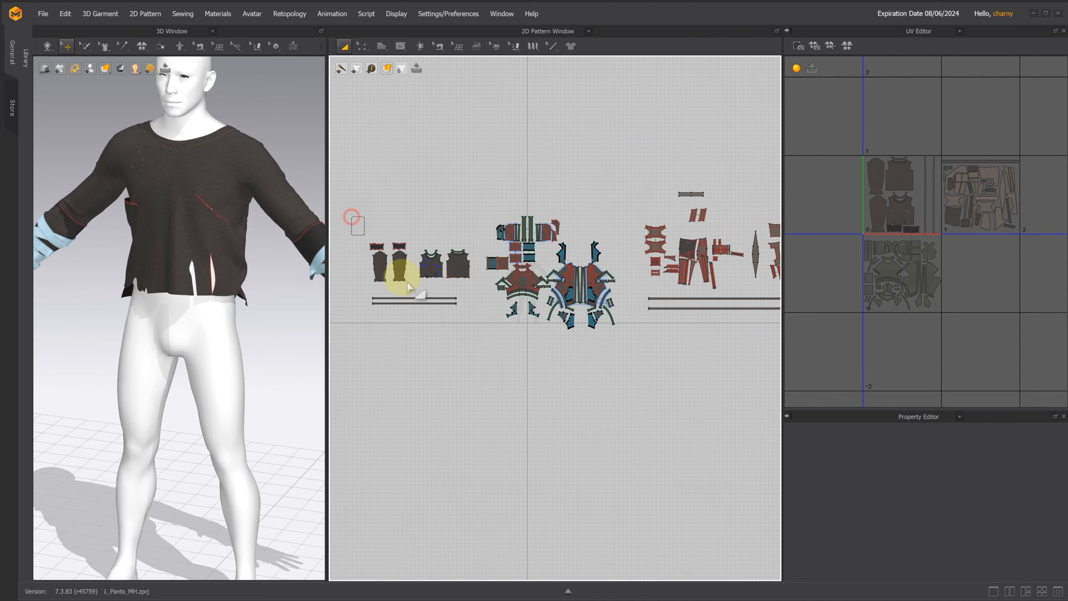
Step: In Marvelous Designer, freeze all shirt patterns and hide them in the 3D view
left_click_drag(408, 287, 476, 316)
right_click(461, 314)
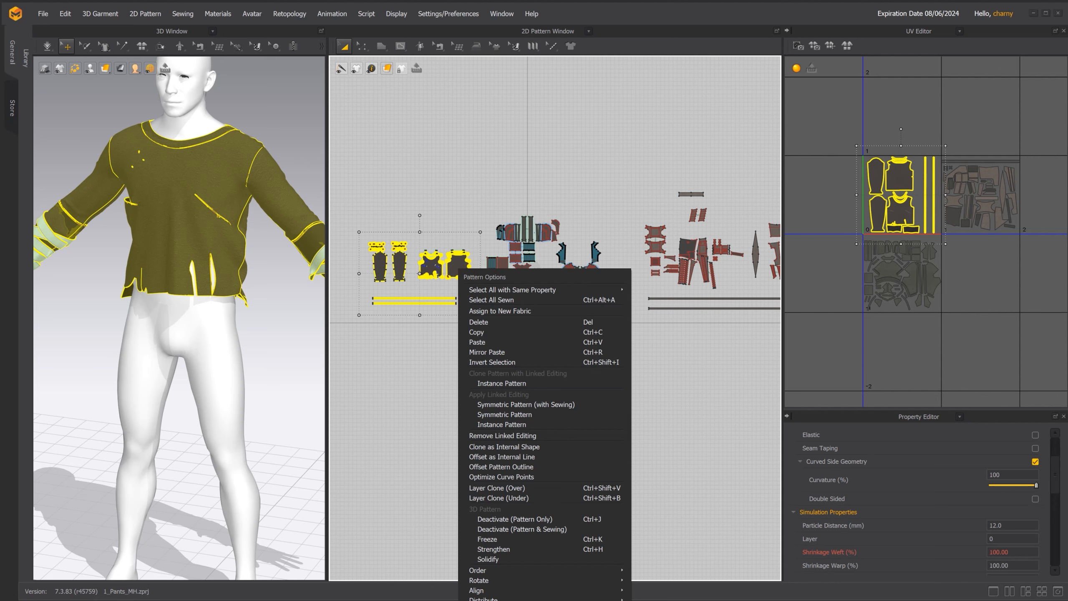
left_click(487, 539)
right_click(458, 268)
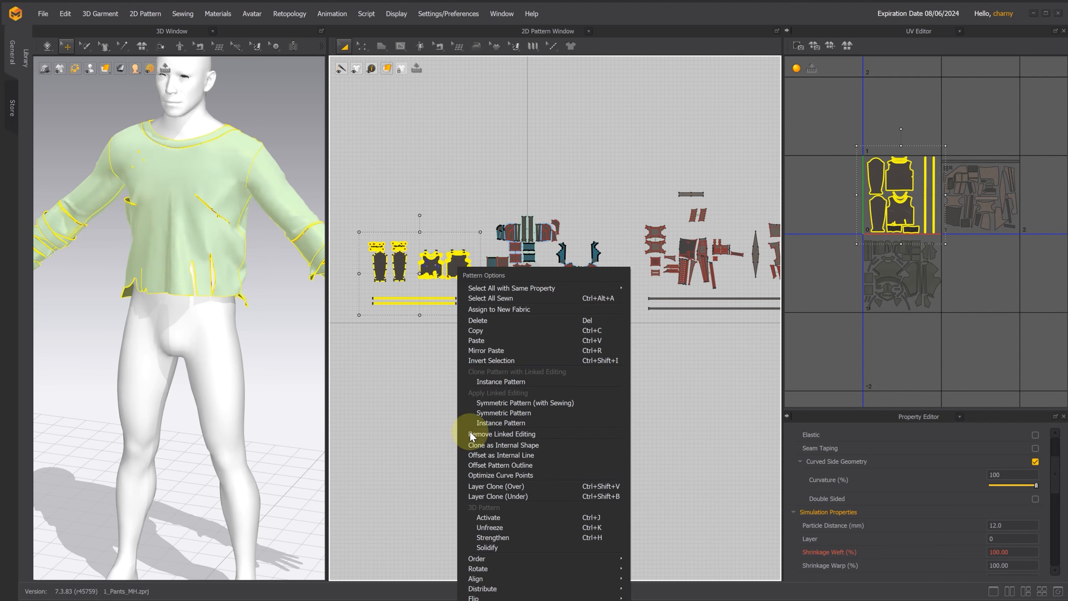
left_click(496, 600)
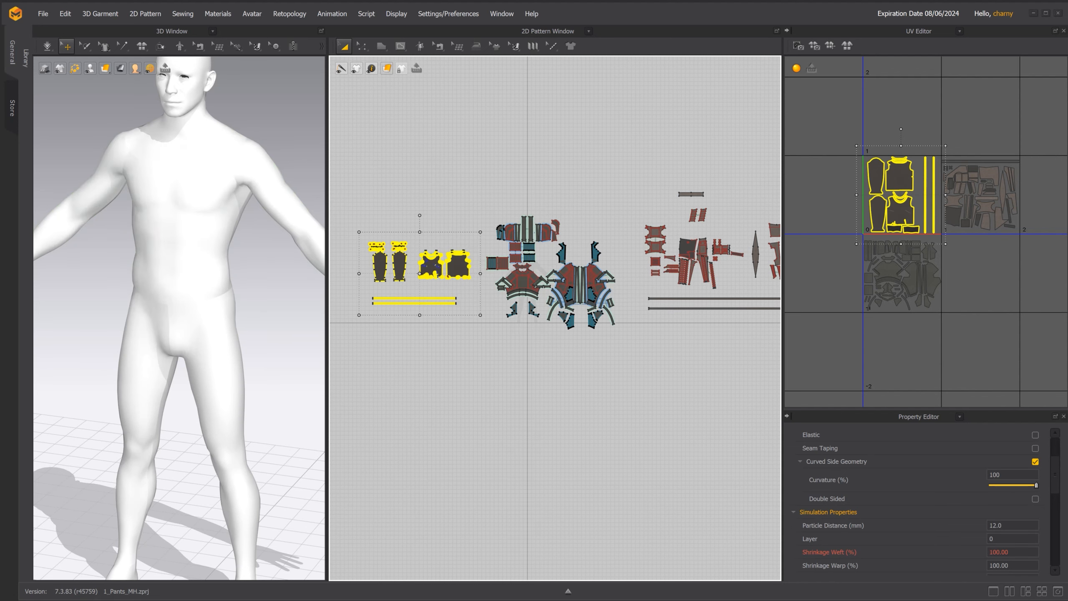
Step: Select all coat patterns, activate them and show them on the avatar
left_click(484, 197)
left_click_drag(480, 195, 633, 370)
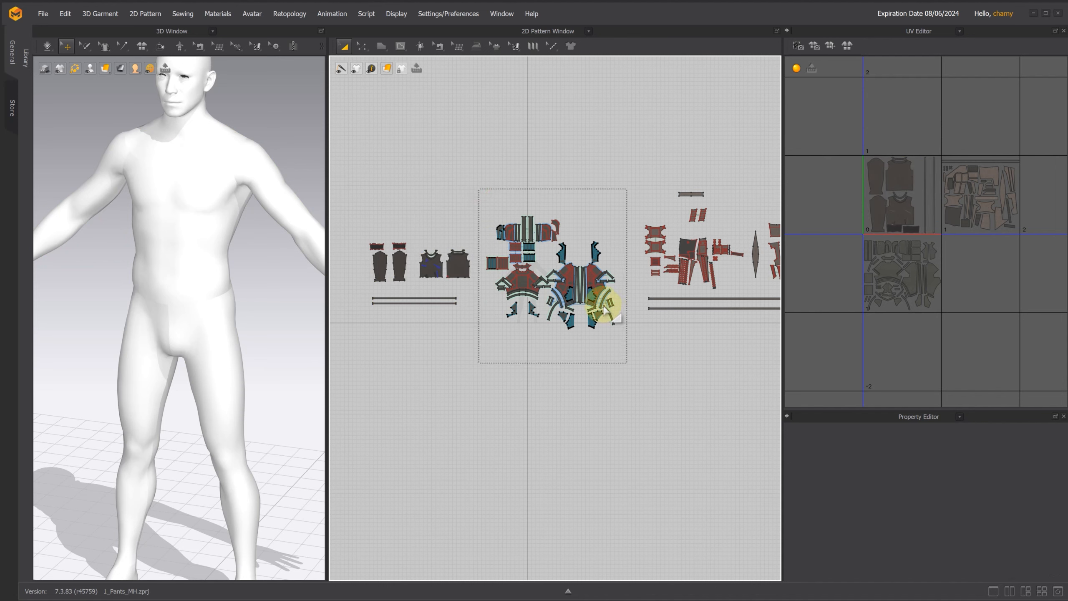
right_click(600, 304)
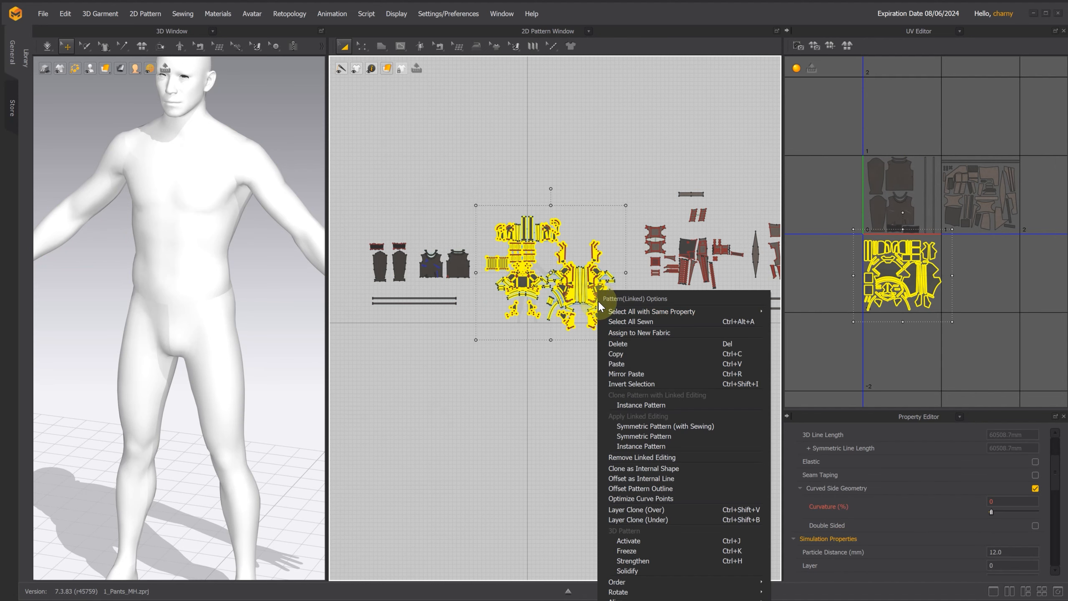
left_click(633, 542)
right_click(595, 276)
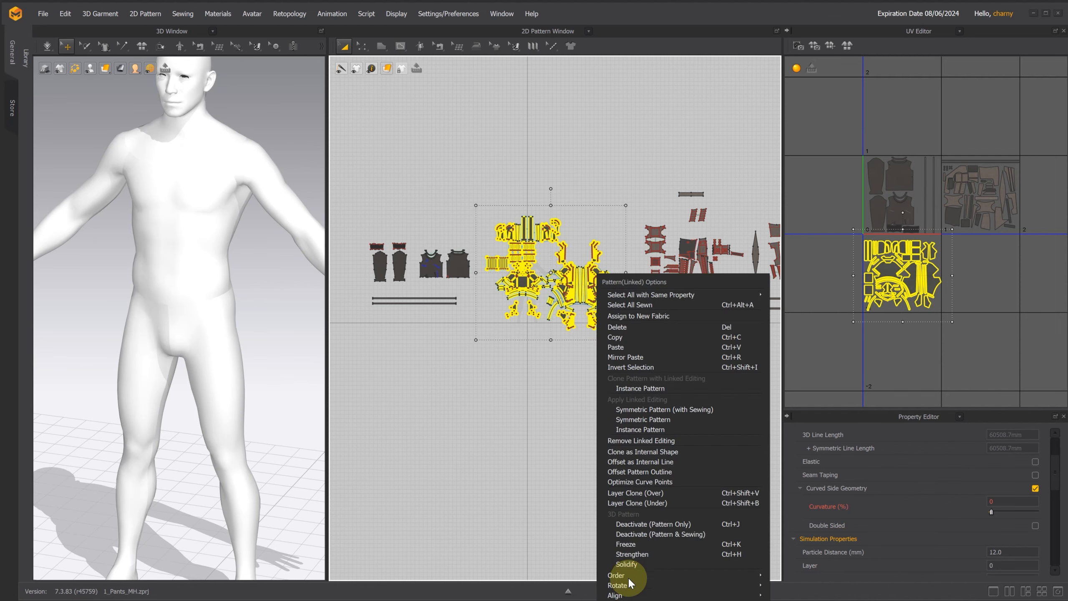
left_click(625, 573)
left_click_drag(328, 144, 543, 160)
Step: Move the shirt UVs up out of the 0–1 UV tile and move the coat UVs into it
left_click(846, 140)
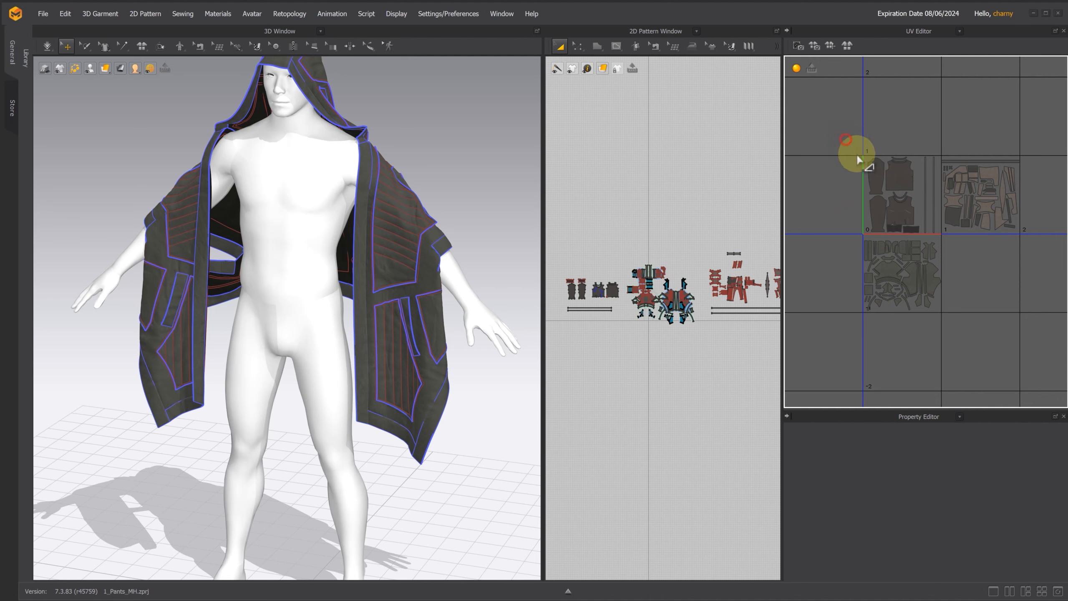
left_click_drag(940, 236, 933, 79)
scroll(942, 236, "up", 2)
left_click_drag(853, 235, 959, 199)
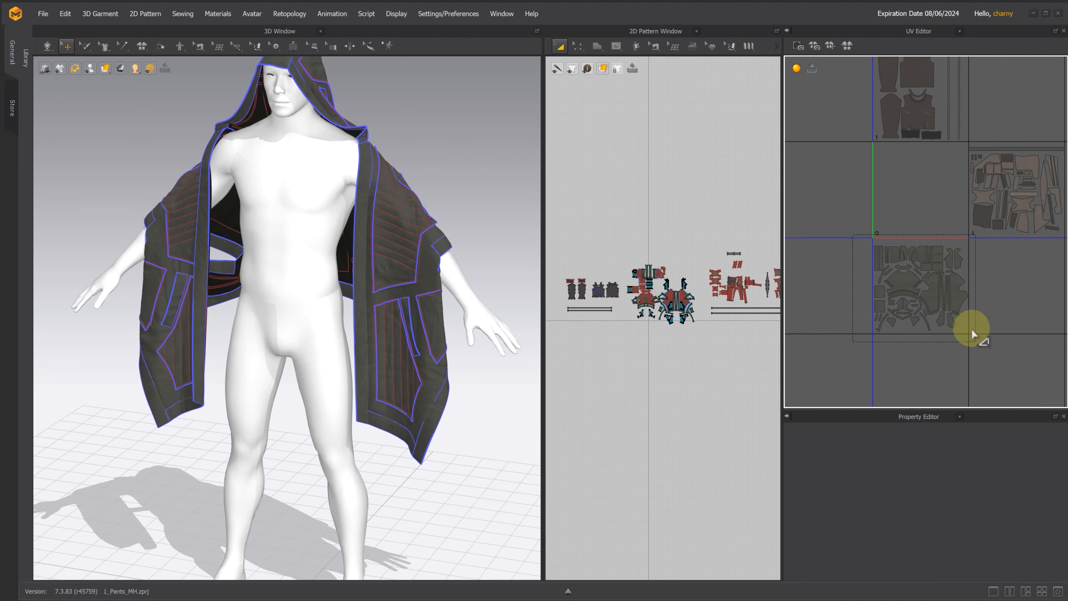
scroll(958, 199, "up", 3)
scroll(1014, 201, "up", 2)
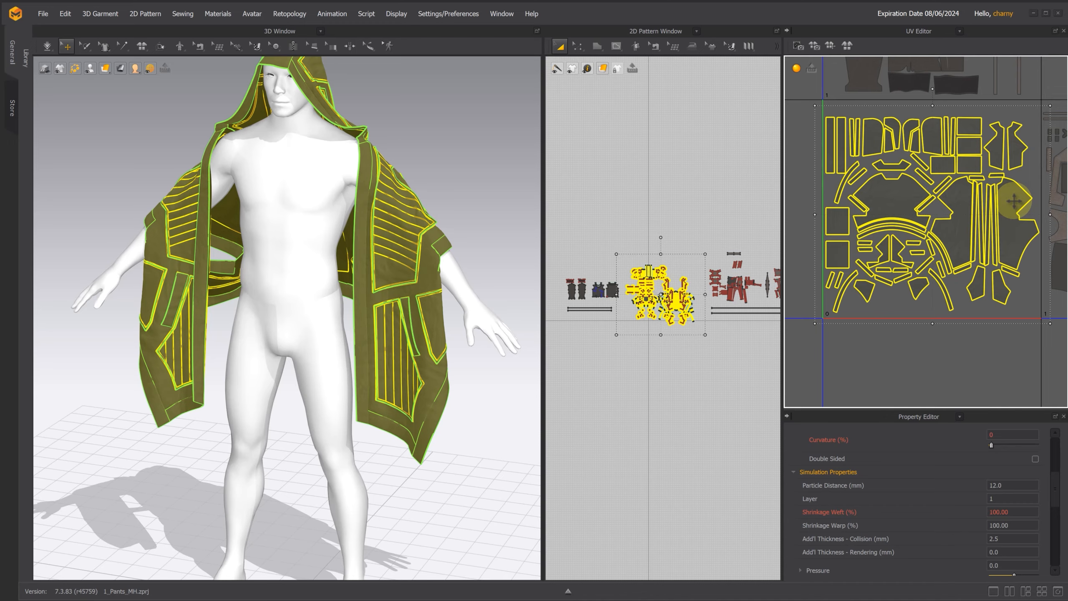
Step: In Unreal, import the MD coat into BP_Yuri's Coat component using a new Coat_00 folder, with compressed, baked 4096 textures and the Cinematics engine
key("alt+Tab")
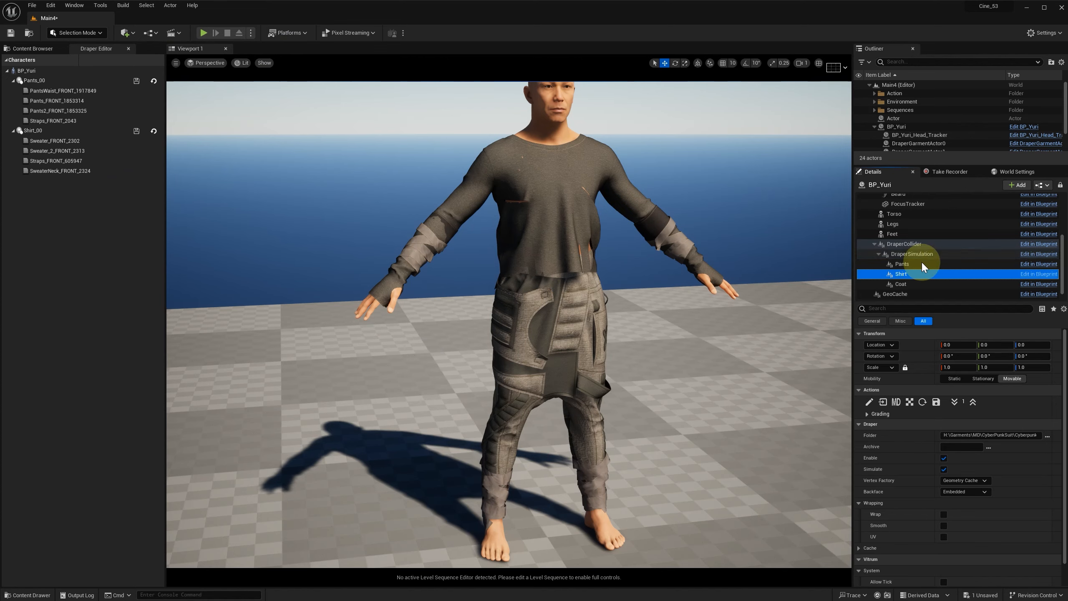
left_click(909, 284)
left_click(897, 403)
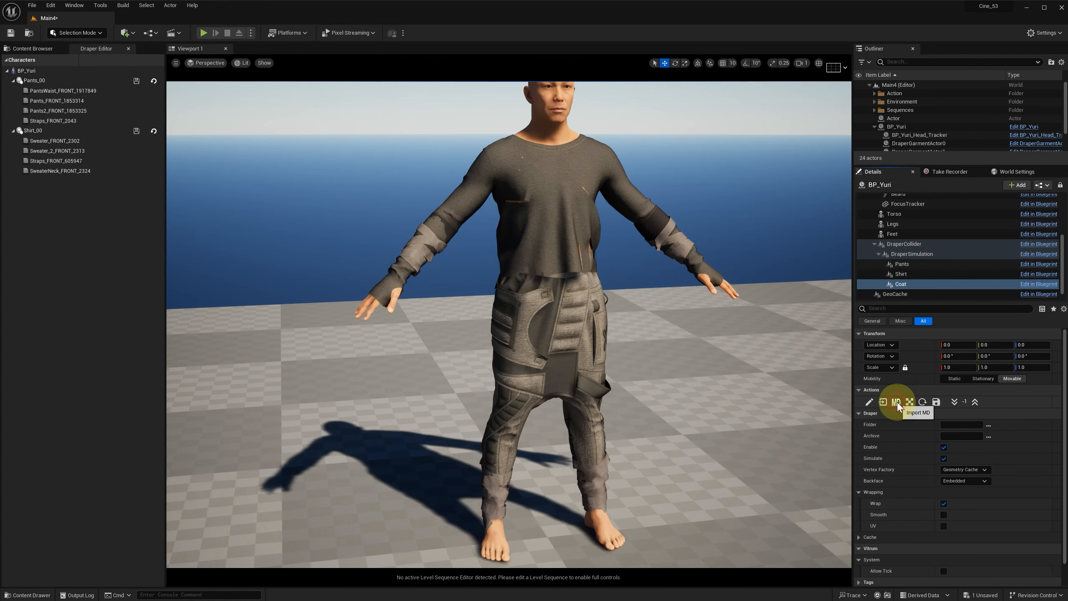
left_click(252, 23)
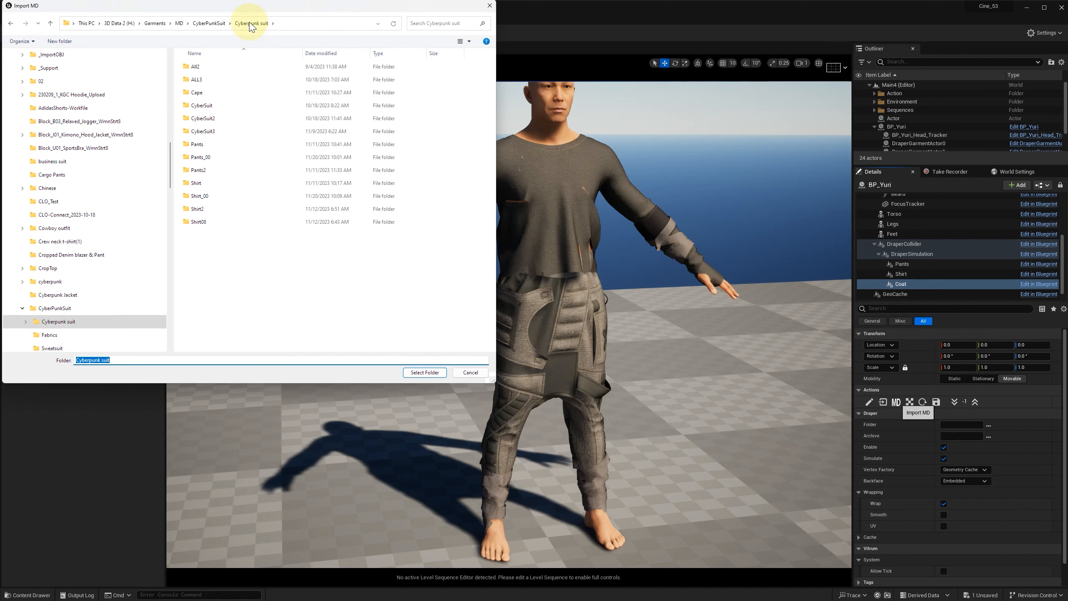
left_click(59, 40)
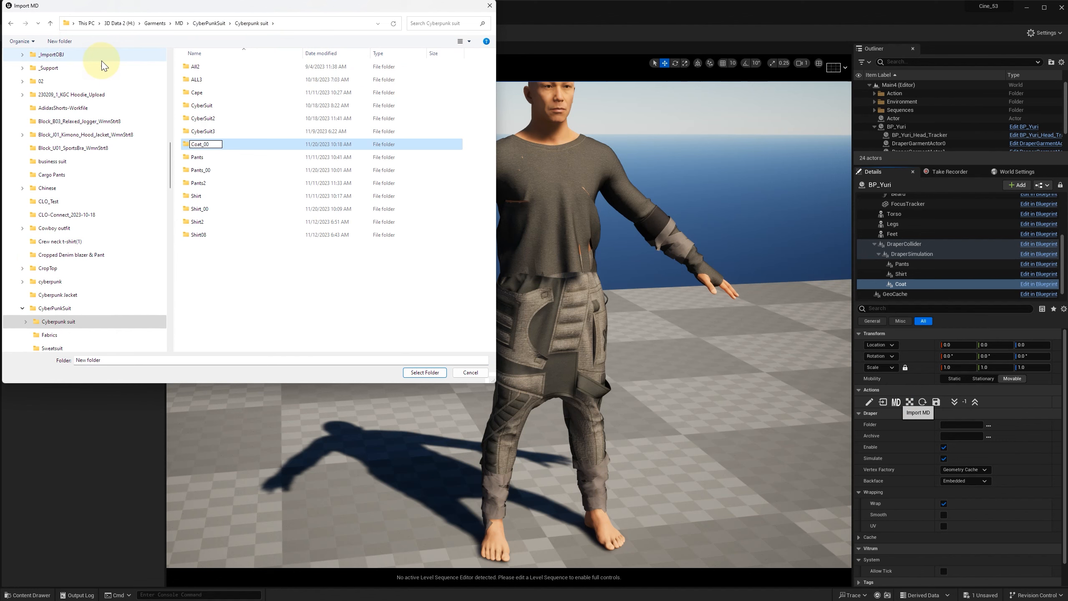
key("Return")
left_click(424, 373)
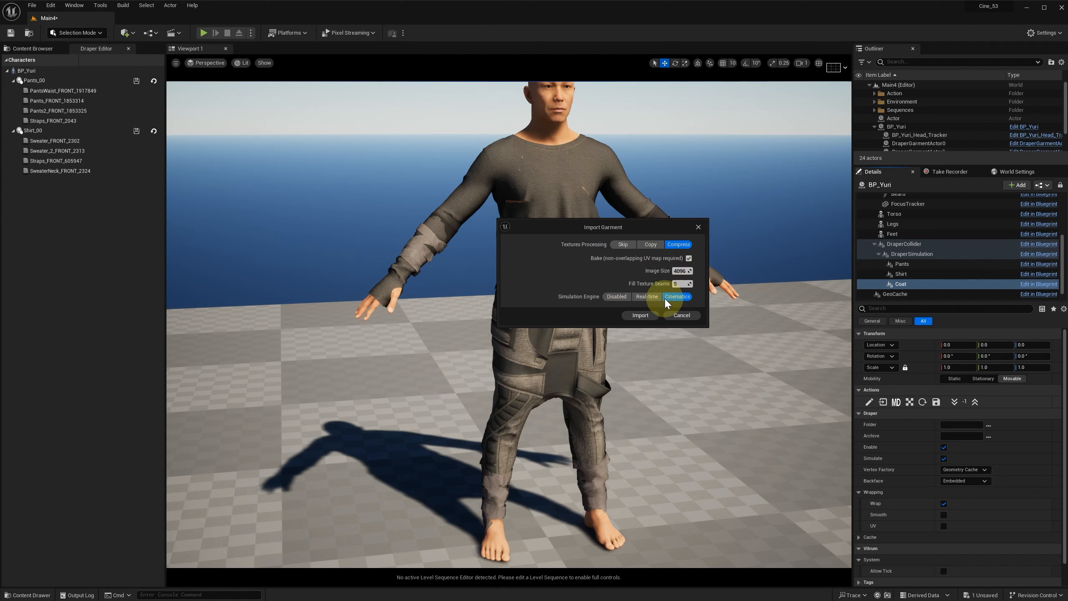
left_click(646, 319)
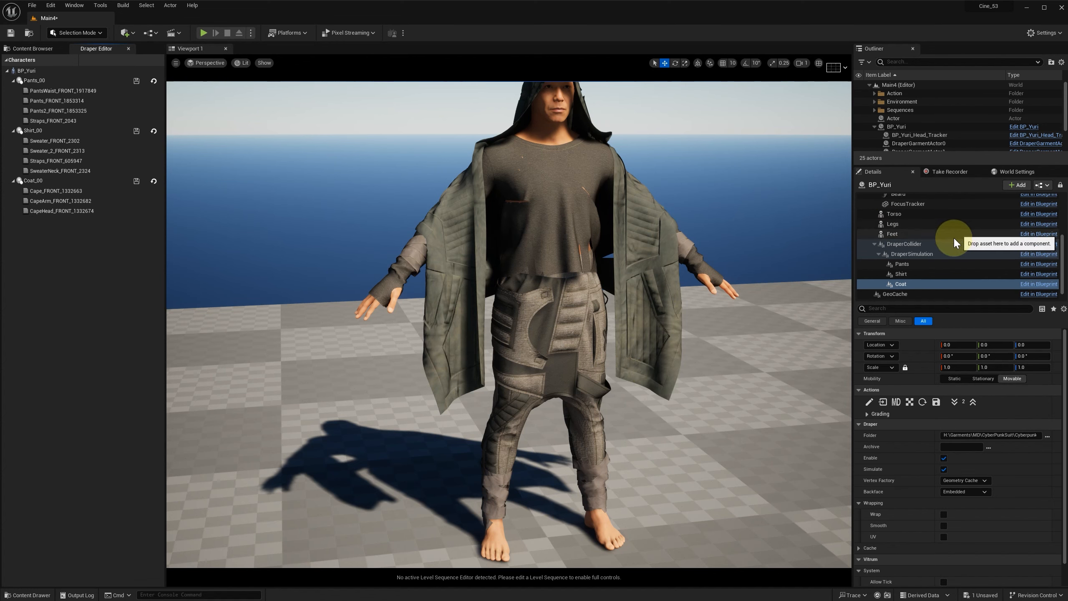
Step: Disable the Coat and Shirt components so only the pants are displayed on BP_Yuri
left_click(947, 458)
left_click(915, 274)
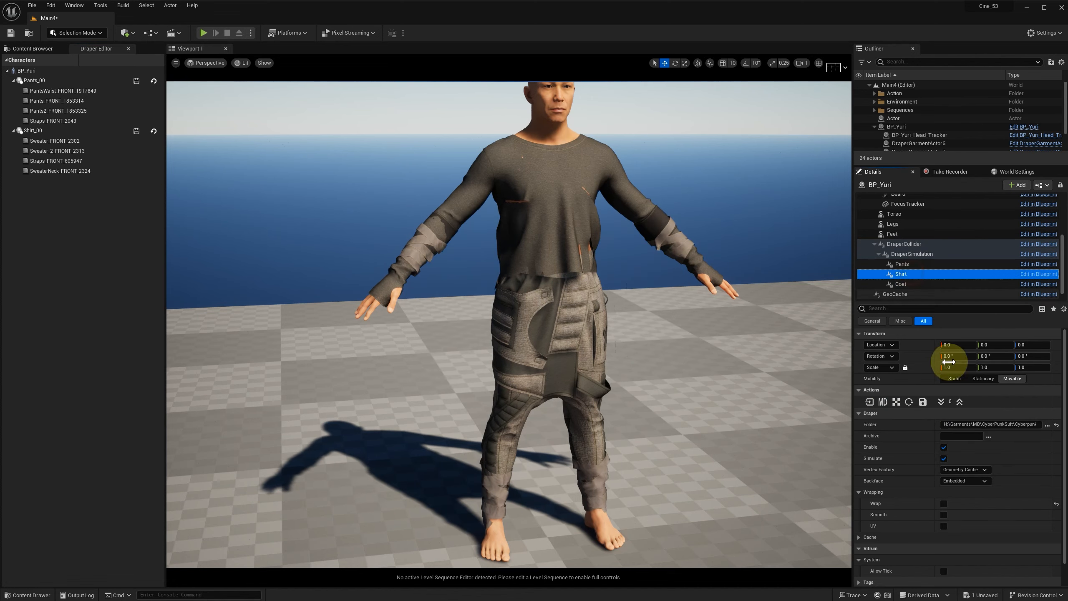
left_click(945, 459)
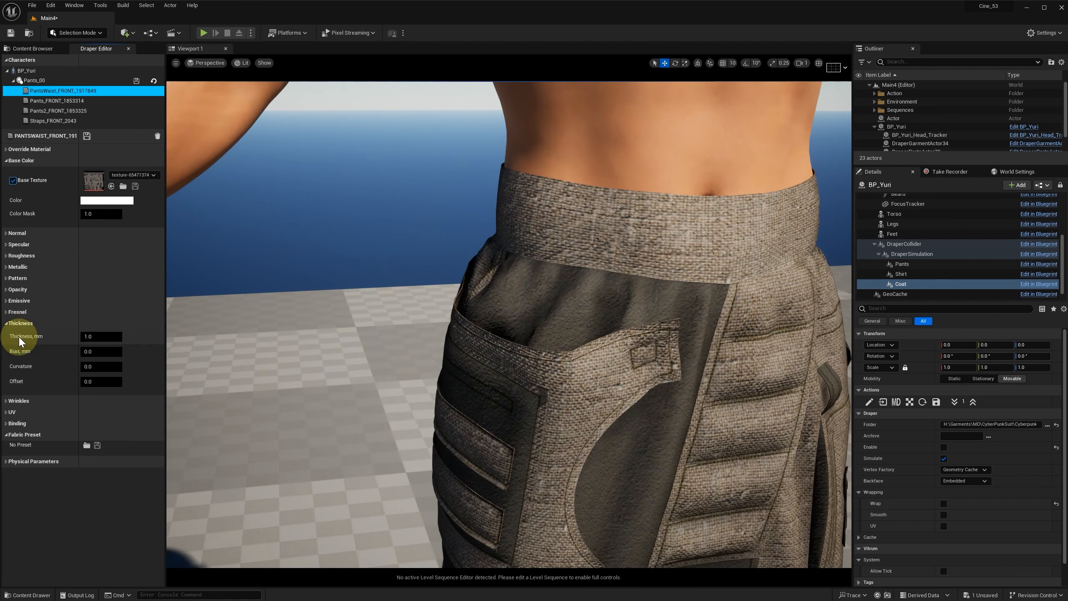
Step: Set the PantsWaist_FRONT material's Thickness to 3 mm and its Curvature to 1.0
left_click(110, 336)
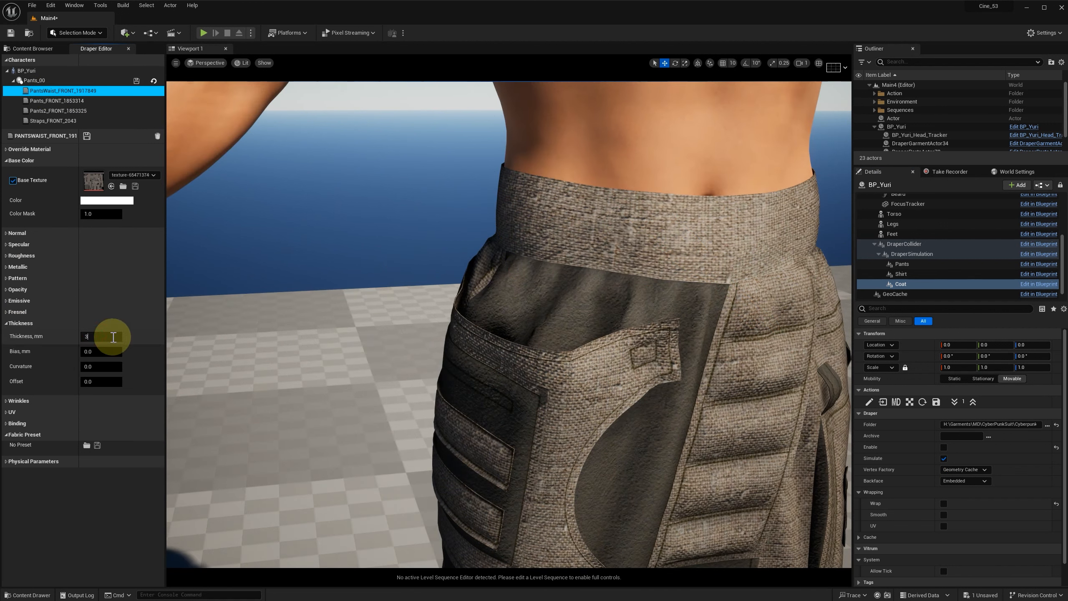
type("3")
left_click(97, 365)
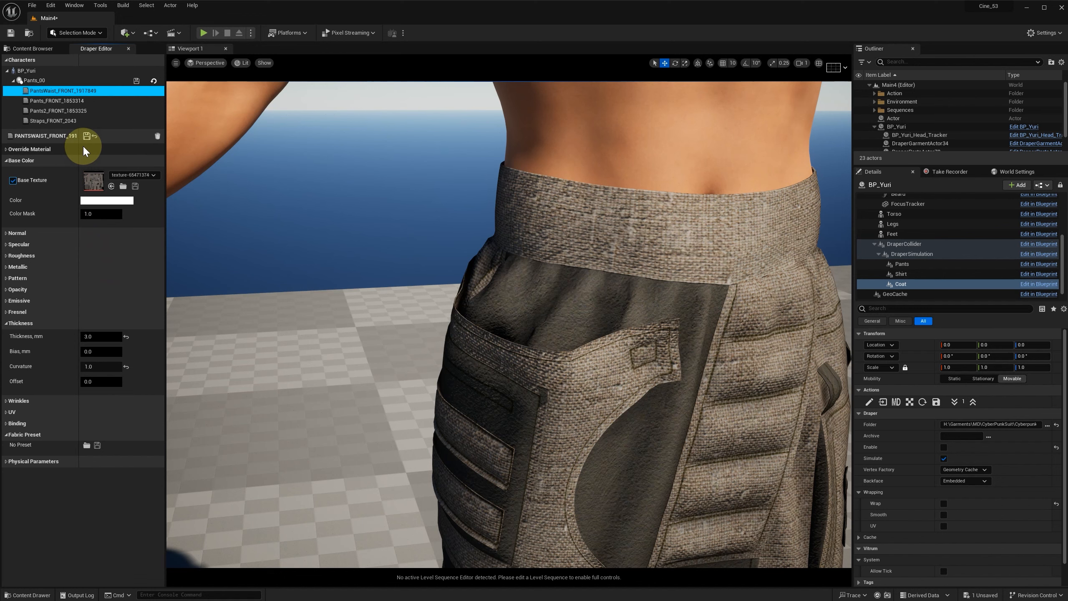
Step: Set the PantsWaist_FRONT Binding Tolerance to 25 mm and Distance to 5 mm, and save the material
left_click(6, 424)
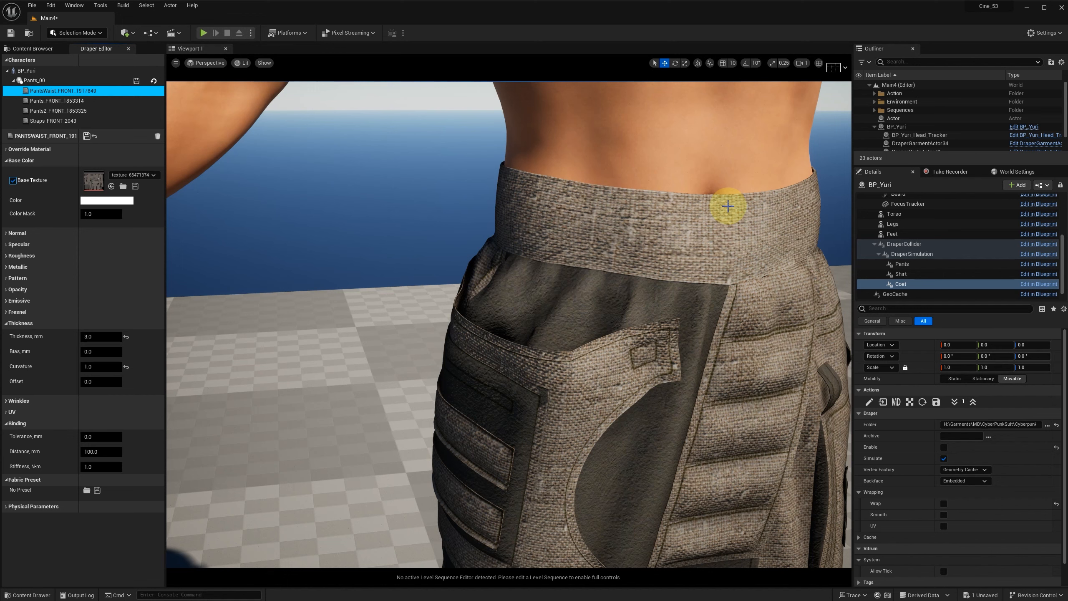
left_click(103, 437)
type("25")
key("Return")
left_click(103, 451)
key("Return")
left_click(88, 137)
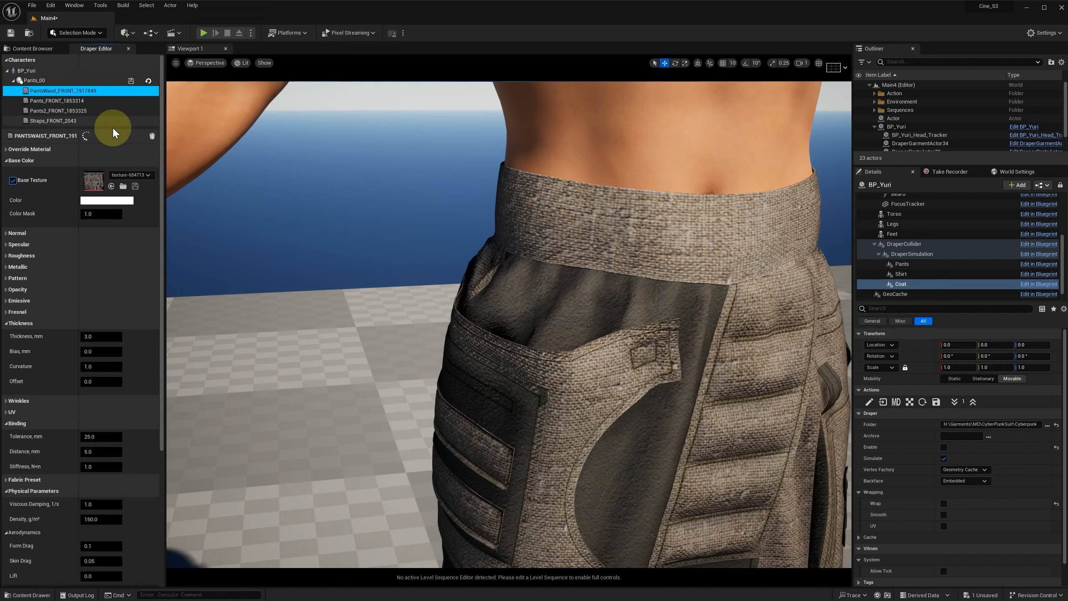
Step: Set the Thickness of the Pants_FRONT material to 2.0 mm
left_click(58, 102)
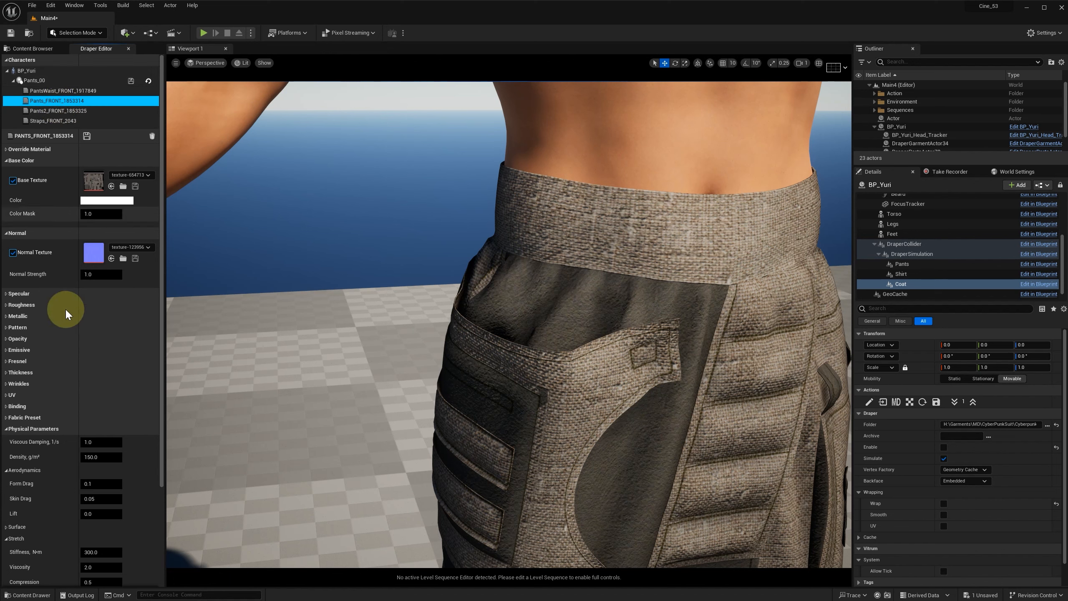
left_click(6, 373)
left_click(100, 385)
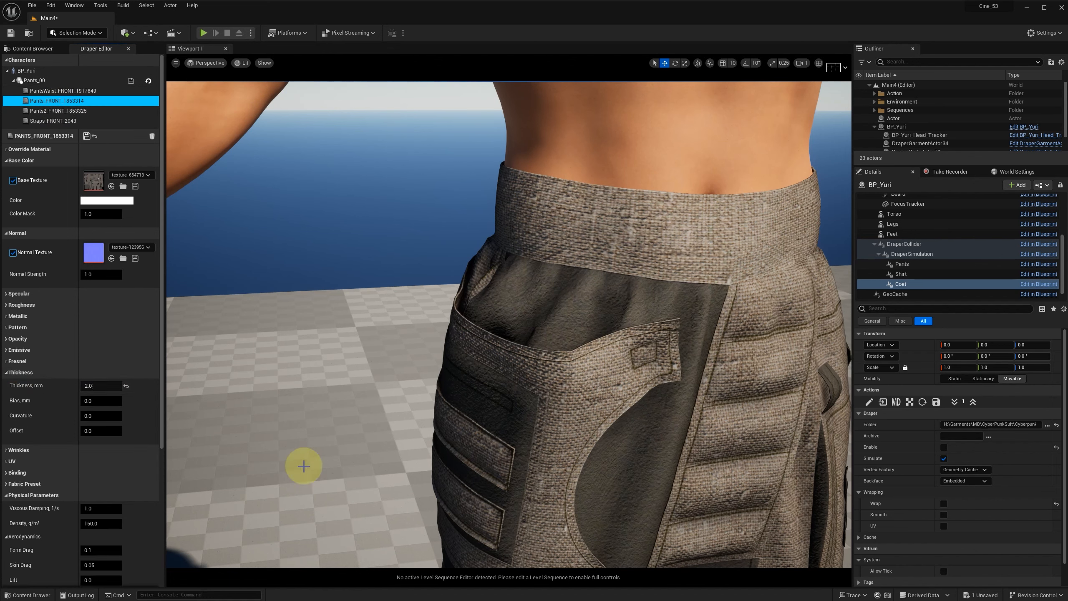
Step: Give the Pants2_FRONT material a Thickness of 2.0 mm and a Curvature of 1.0, and save it
left_click(58, 111)
left_click(101, 275)
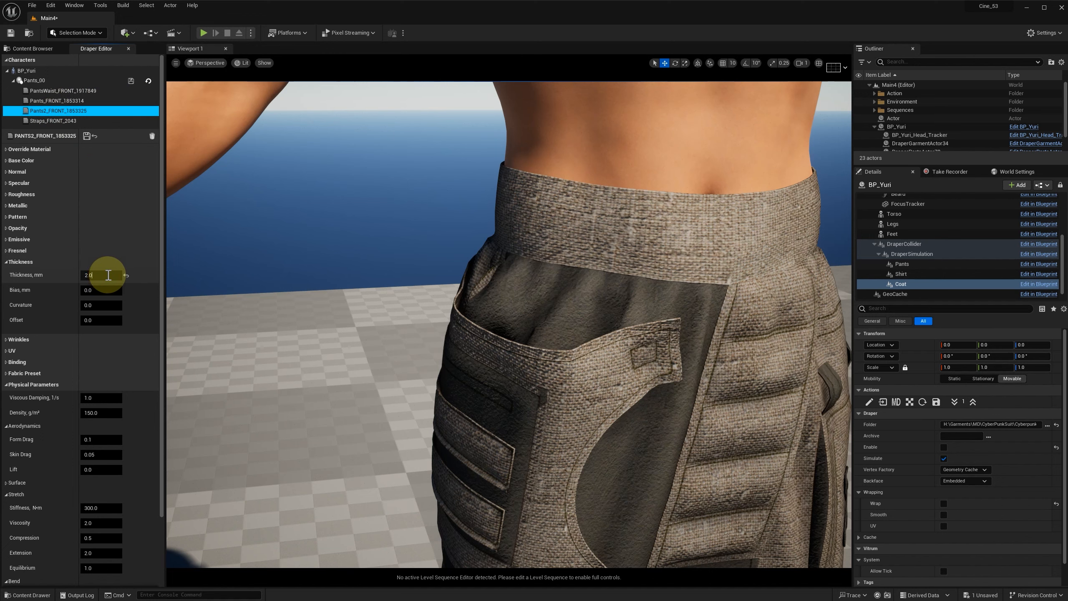
left_click(101, 304)
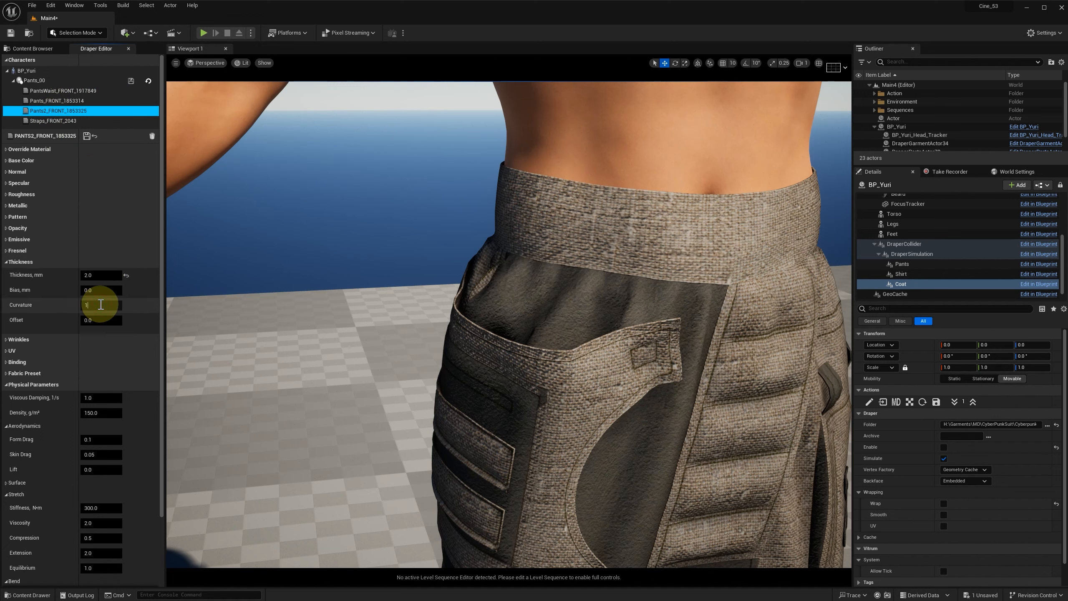
scroll(580, 309, "down", 4)
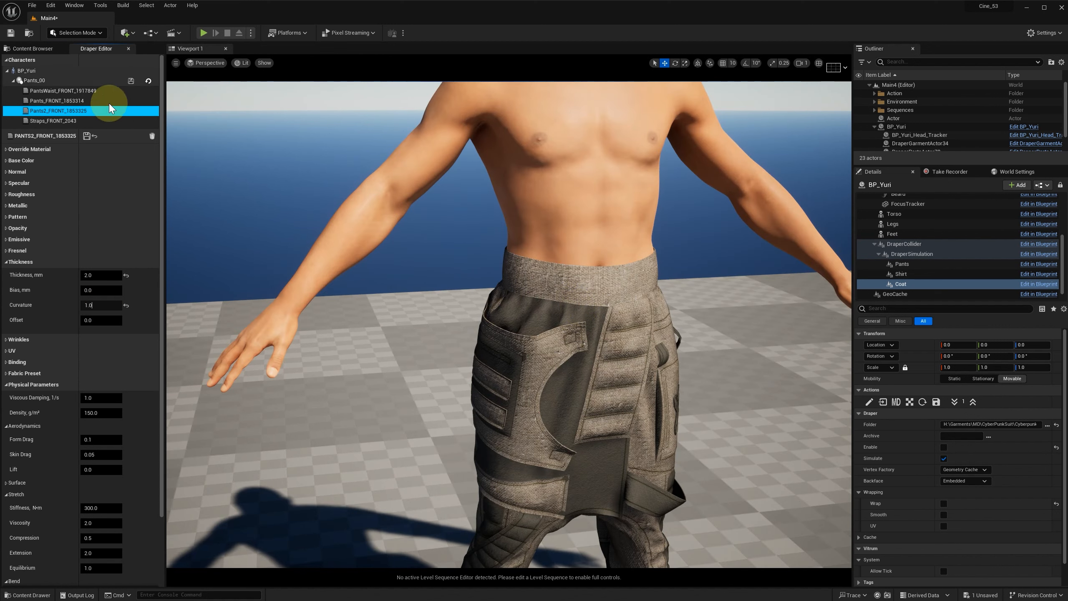
left_click(87, 135)
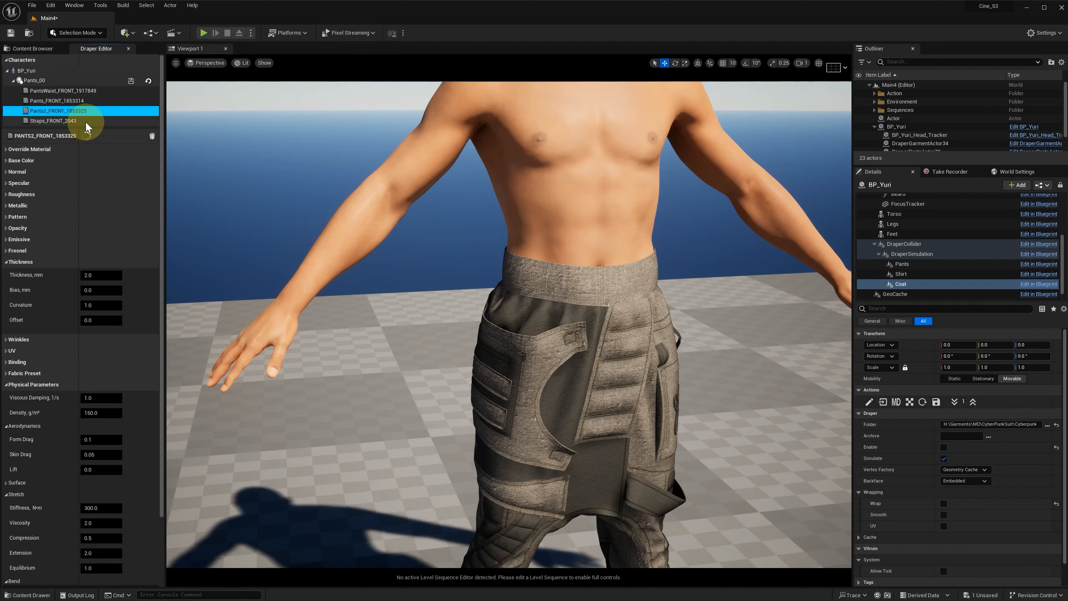
Step: Give the pants' Straps_FRONT material a Thickness of 3.0 mm and a Curvature of 1.0
left_click(63, 121)
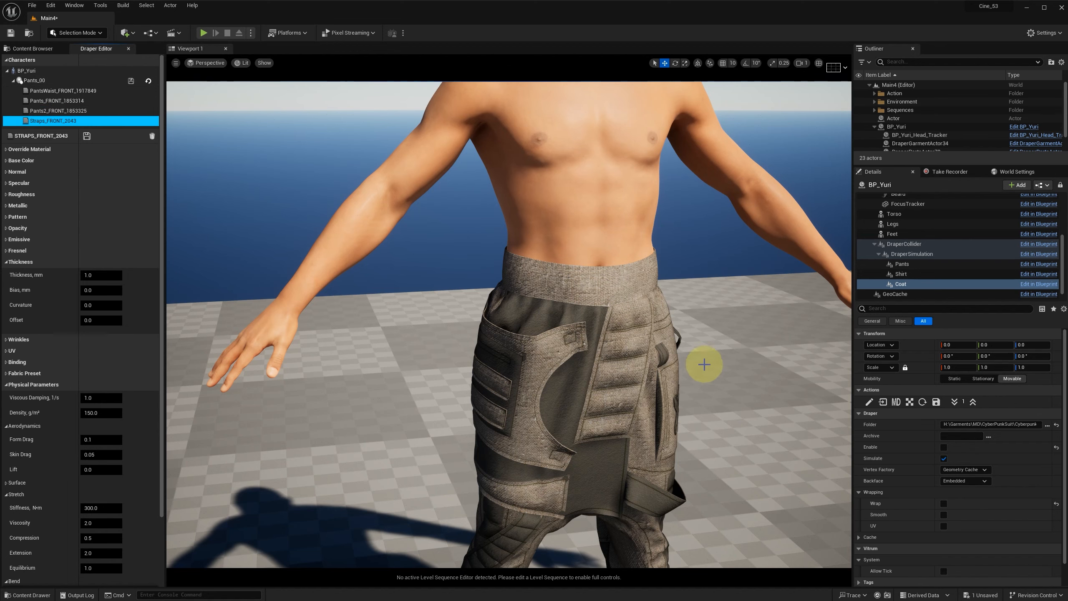
right_click_drag(706, 362, 707, 391)
middle_click_drag(706, 392, 693, 341, "alt")
right_click_drag(693, 341, 734, 339, "alt")
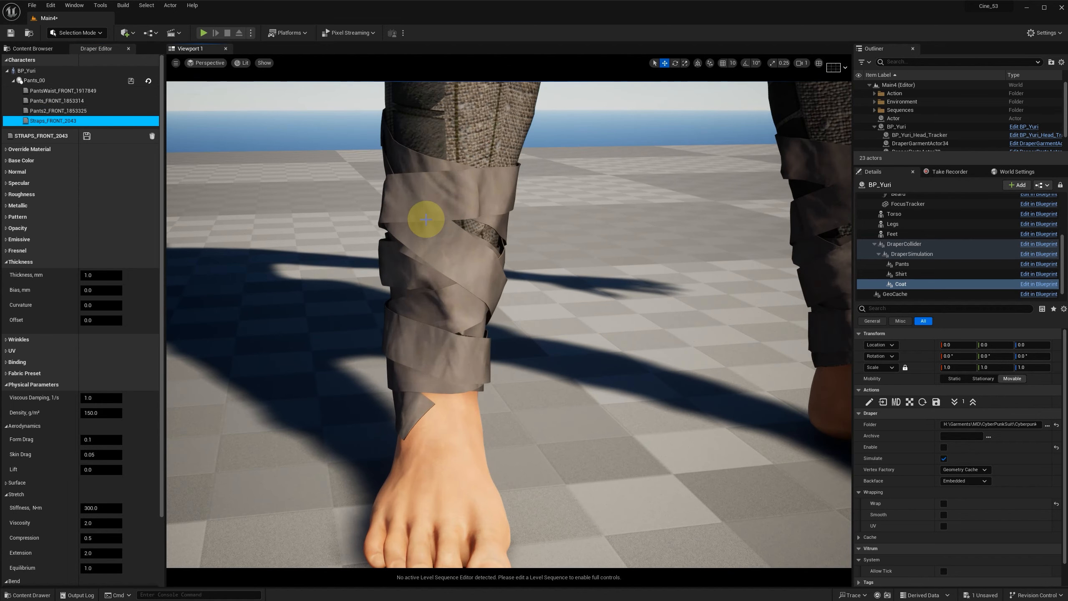
left_click(100, 276)
type("3.0")
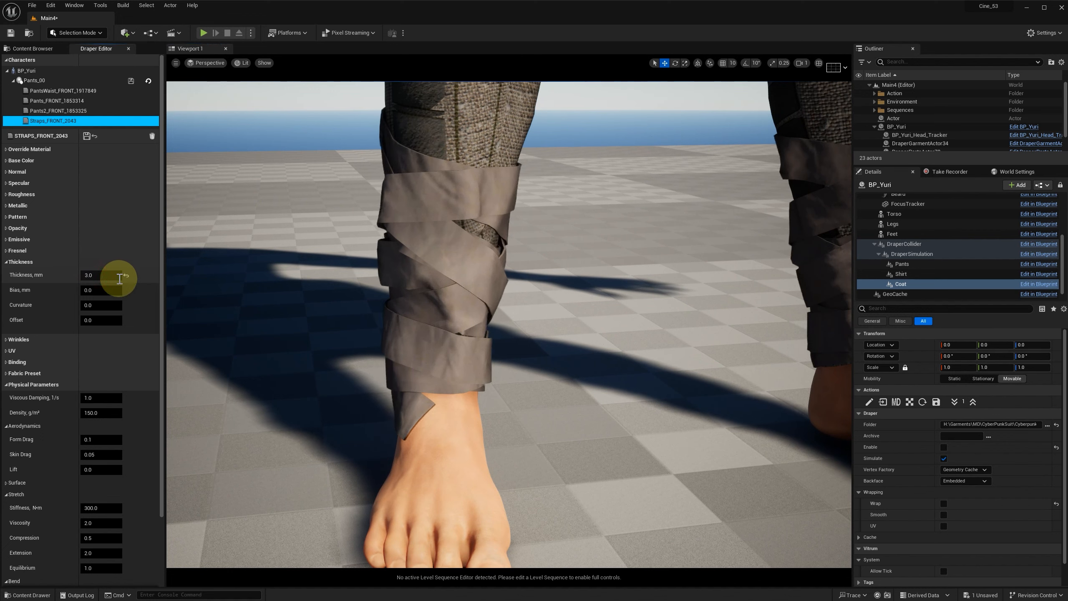
left_click(95, 305)
type("1.0")
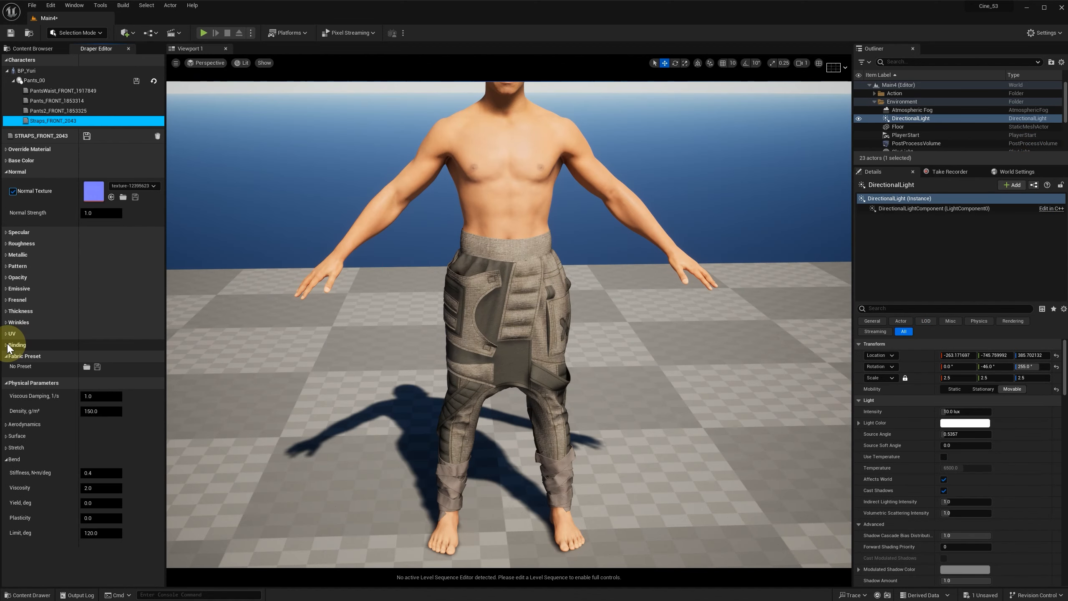
Step: Set the pants' Straps_FRONT Binding to Tolerance 40 mm, Distance 5 mm and Stiffness 0.5, and save the material
left_click(8, 345)
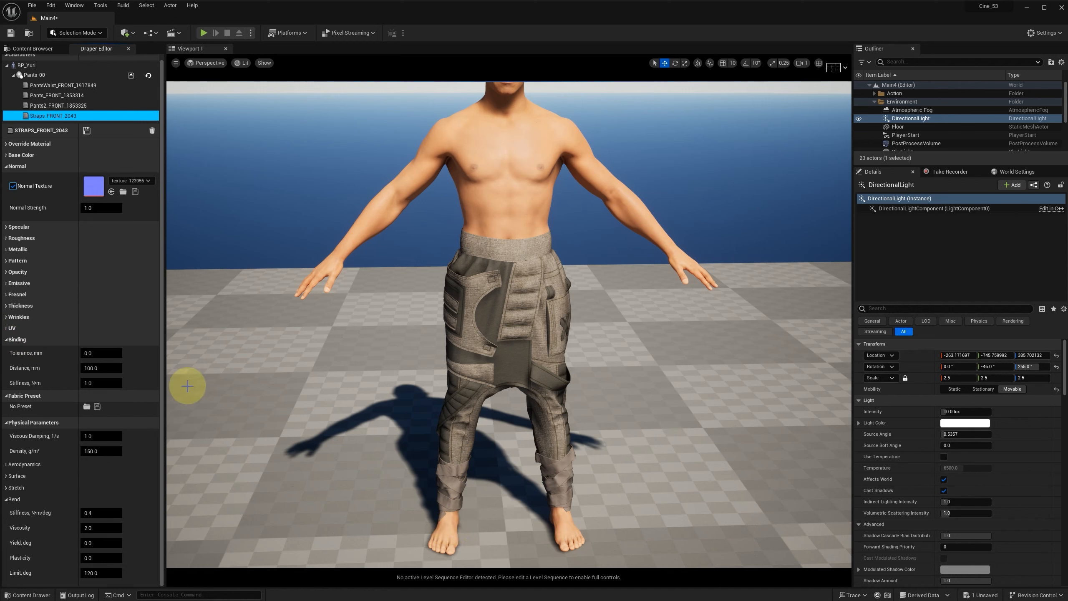
left_click(114, 353)
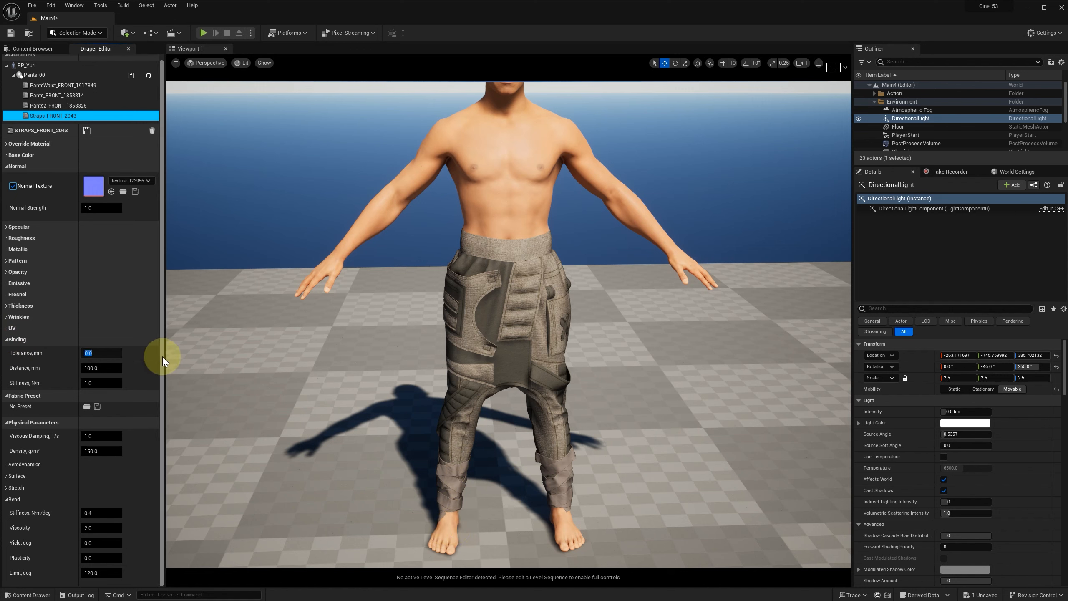
key("Return")
type("5")
left_click(96, 383)
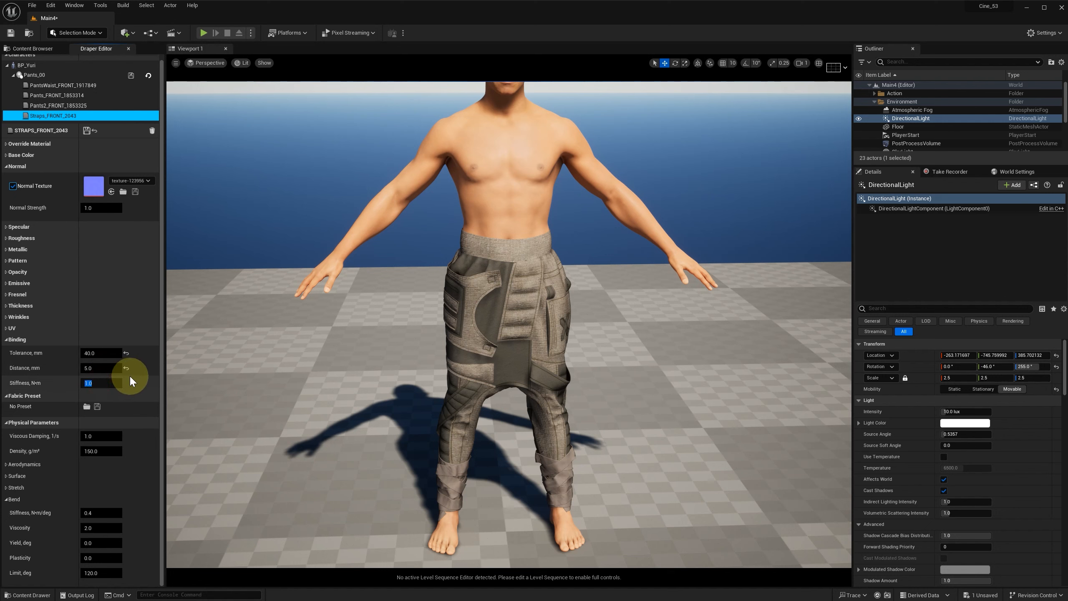
type("0.5")
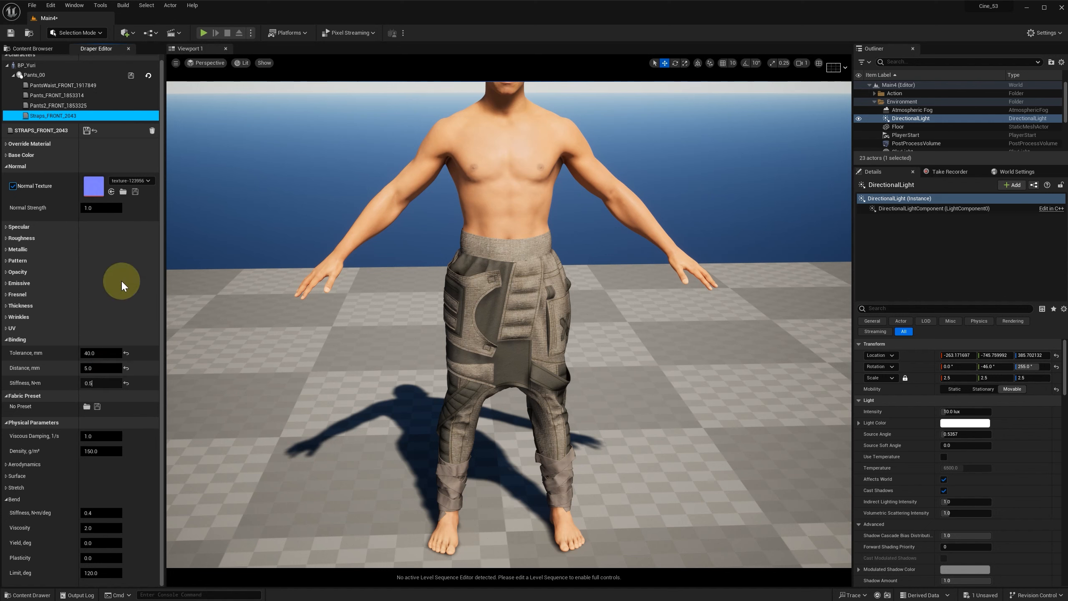
left_click(87, 132)
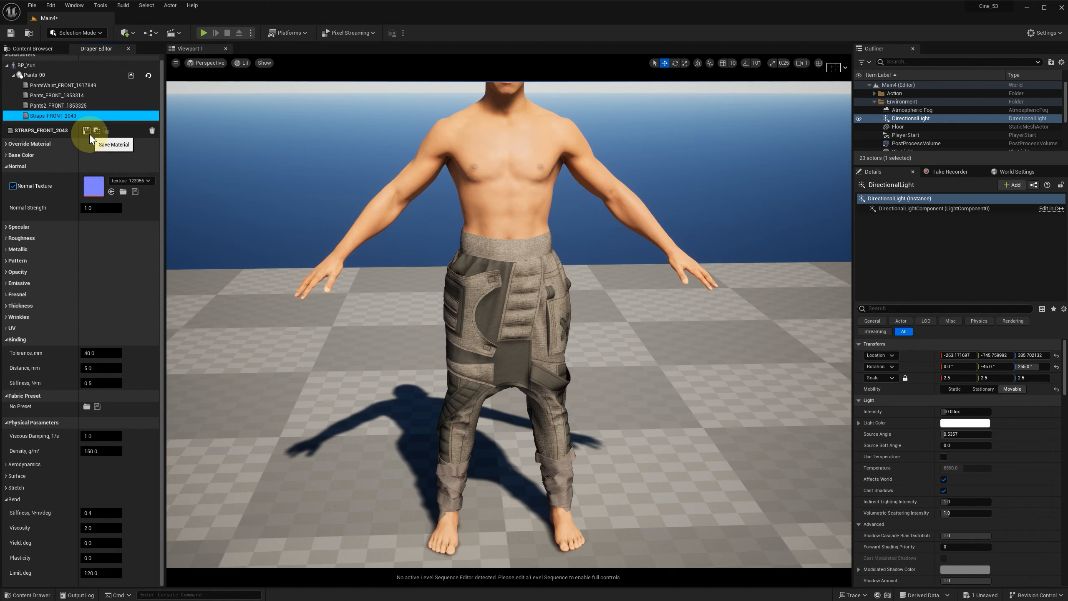
Step: Load the Denim_280gsm_8oz_v1 fabric preset onto the Pants_FRONT material
left_click(52, 101)
scroll(114, 289, "down", 3)
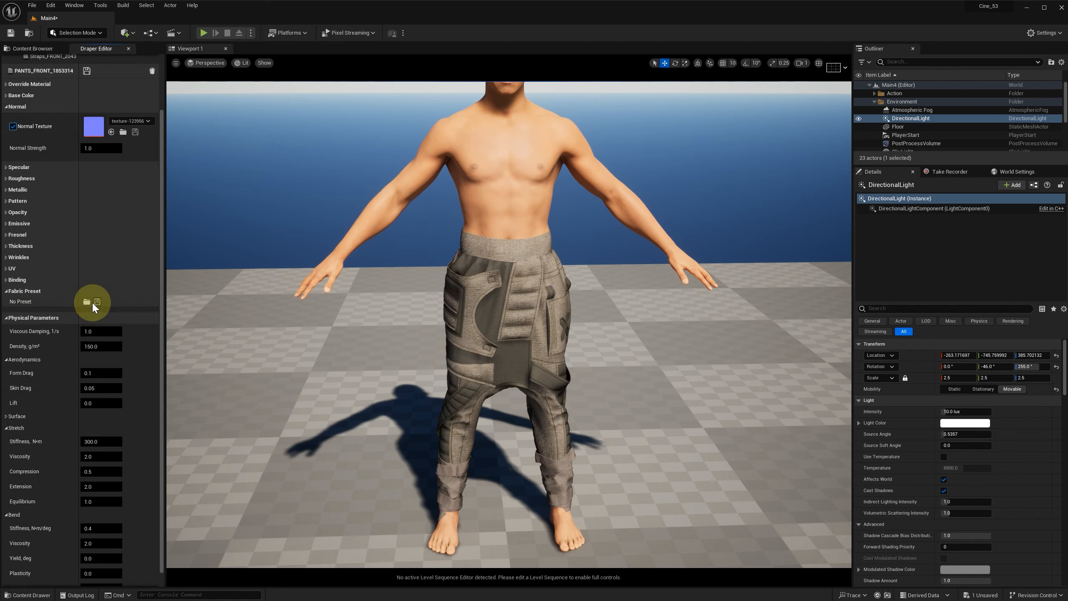
left_click(87, 287)
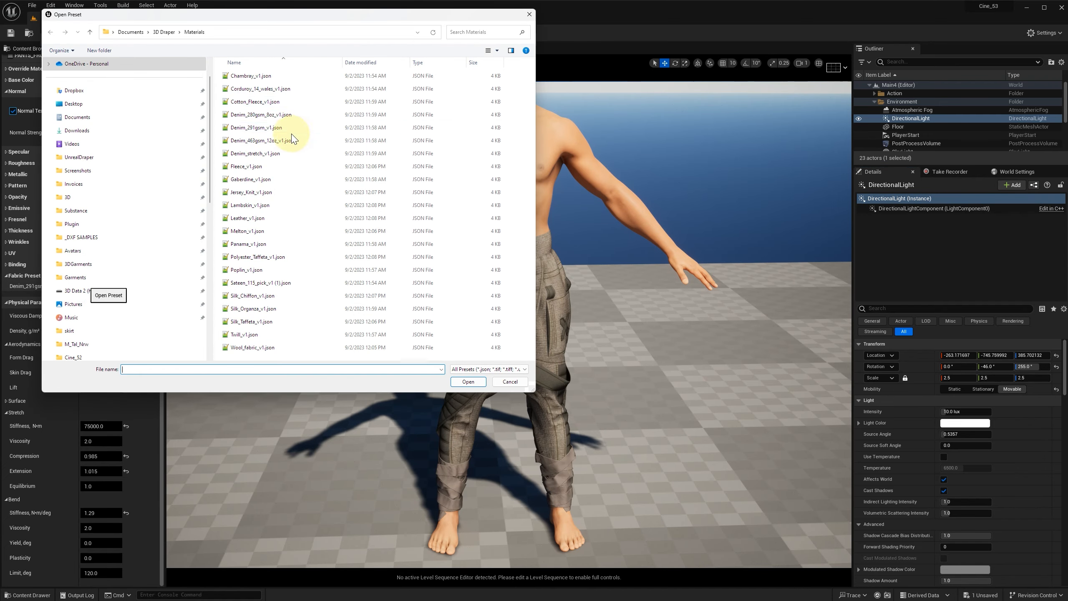
double_click(251, 119)
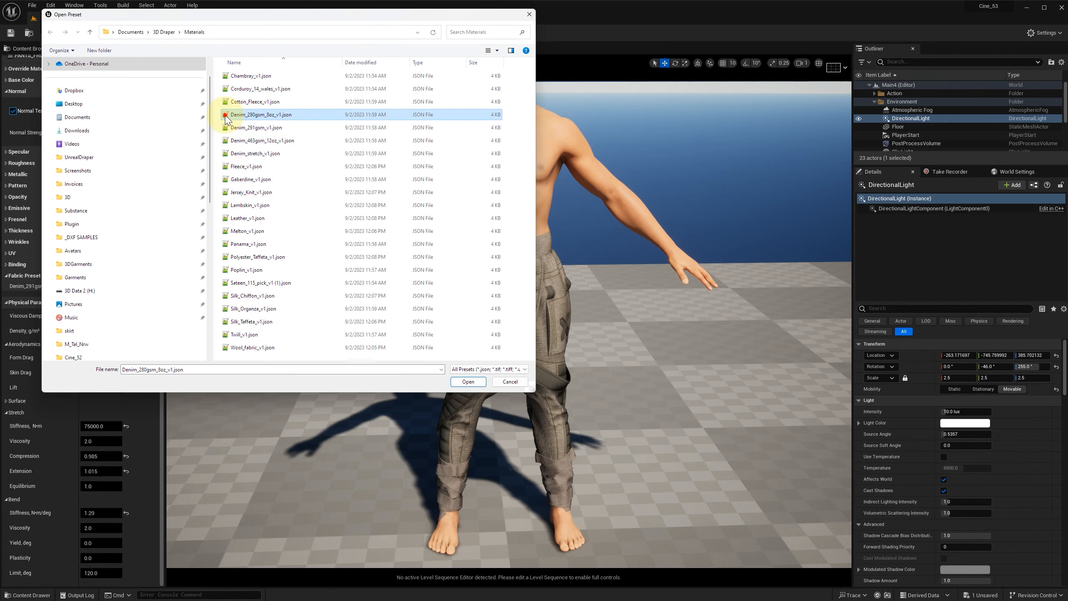
scroll(90, 187, "up", 2)
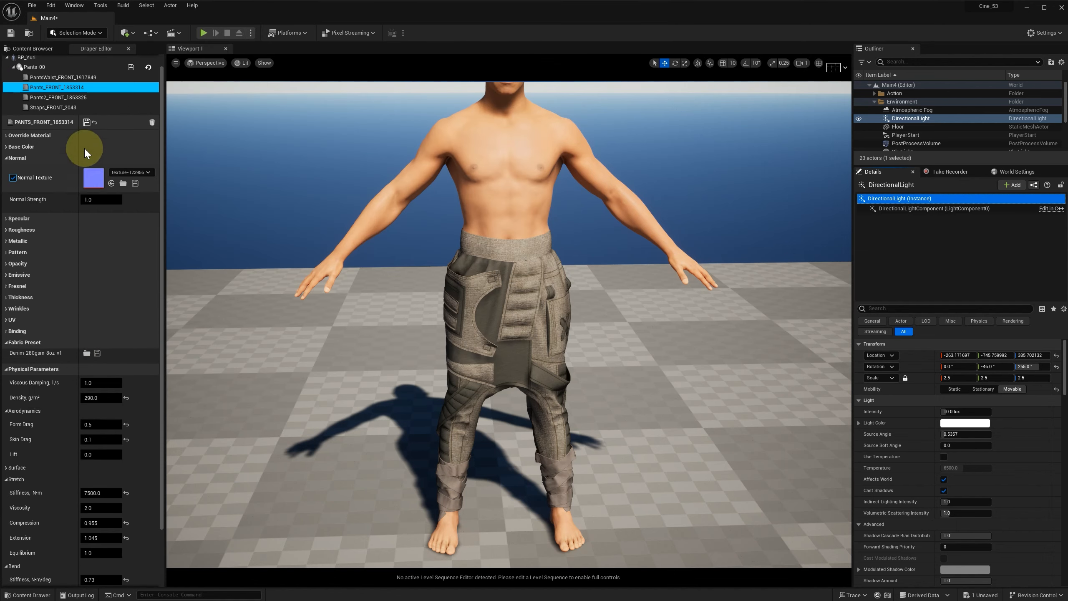
Step: Enable BP_Yuri's Shirt component and set the Sweater_FRONT material's Fuzz Power to 0.5 and Fresnel Power to 1.5
left_click(904, 268)
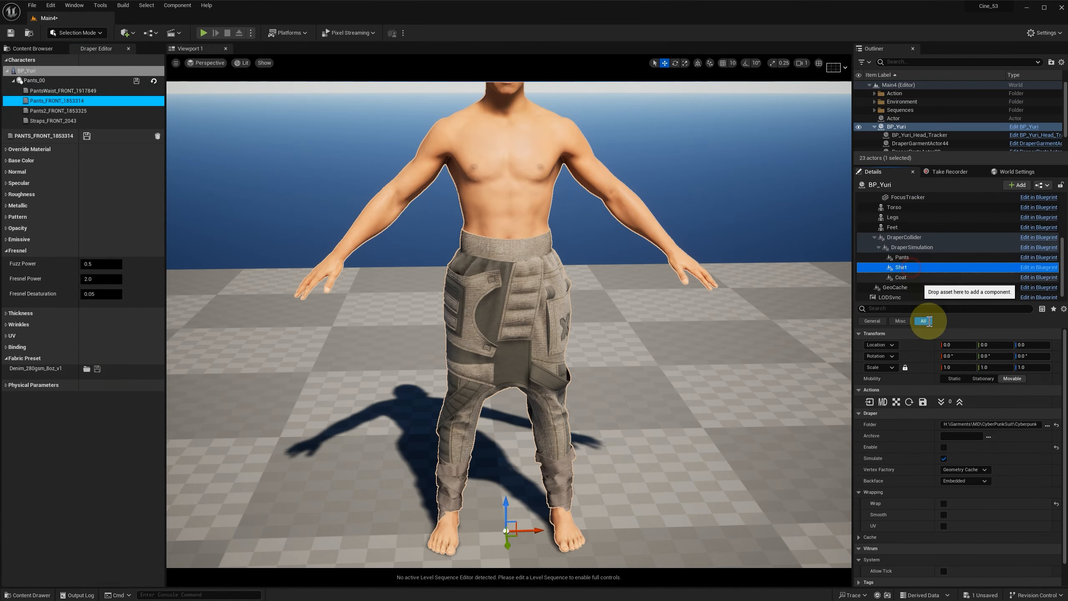
left_click(968, 454)
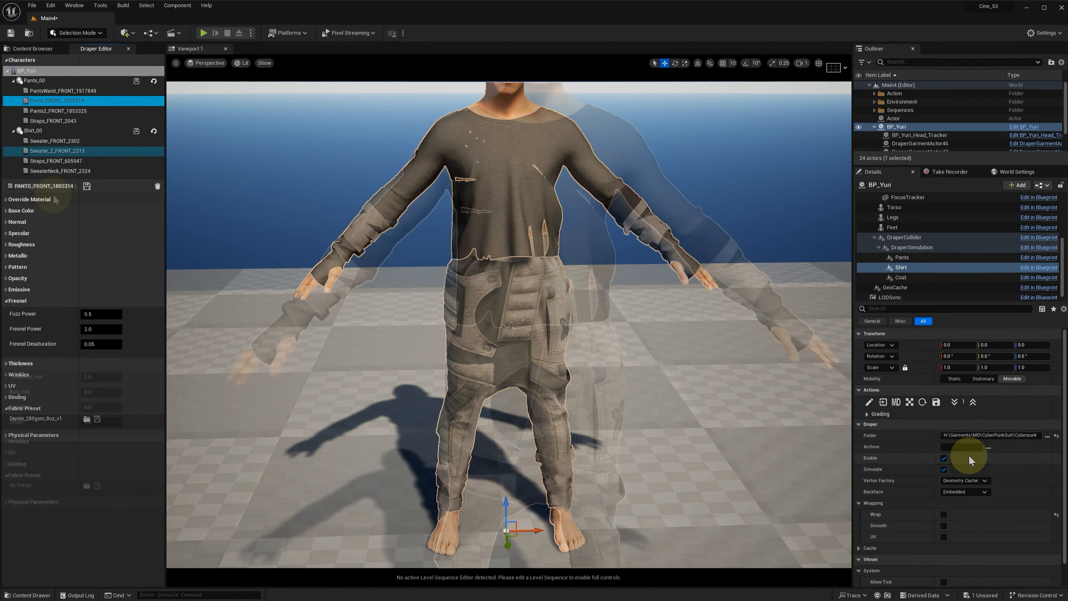
left_click(45, 141)
left_click(75, 364)
left_click(99, 314)
type("0.5")
key("Return")
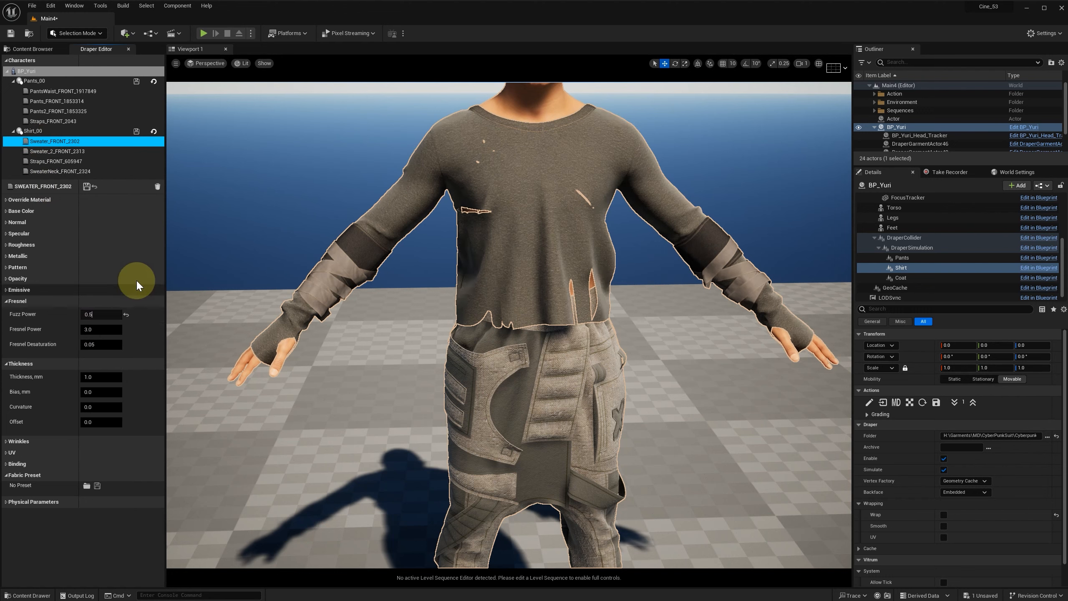
left_click(99, 330)
type("1.5")
key("Return")
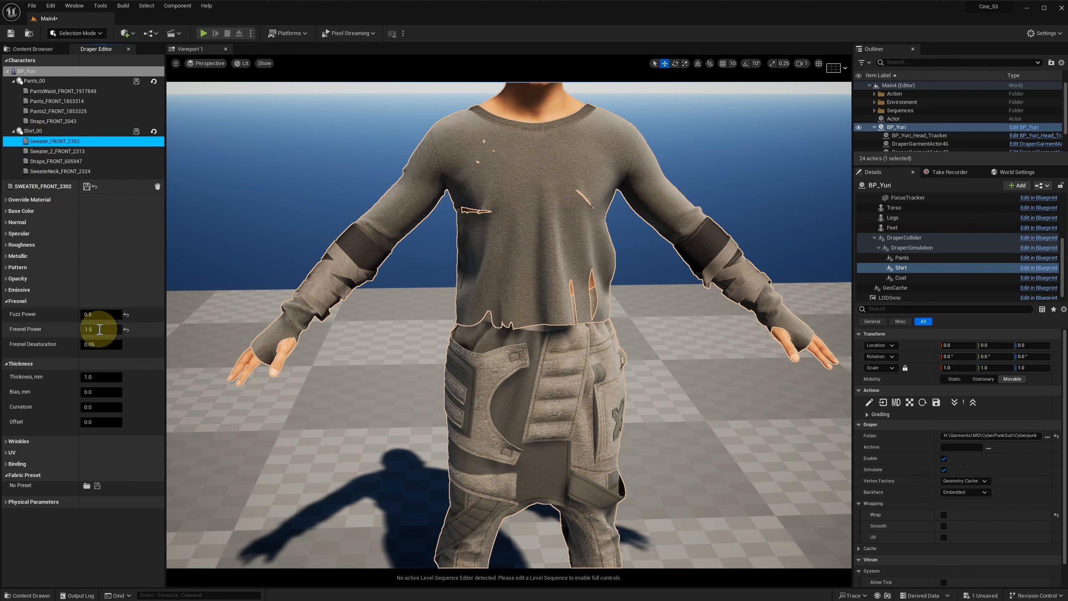
Step: Set the Sweater_FRONT material's Curvature to 1.0 and save it
left_click(99, 407)
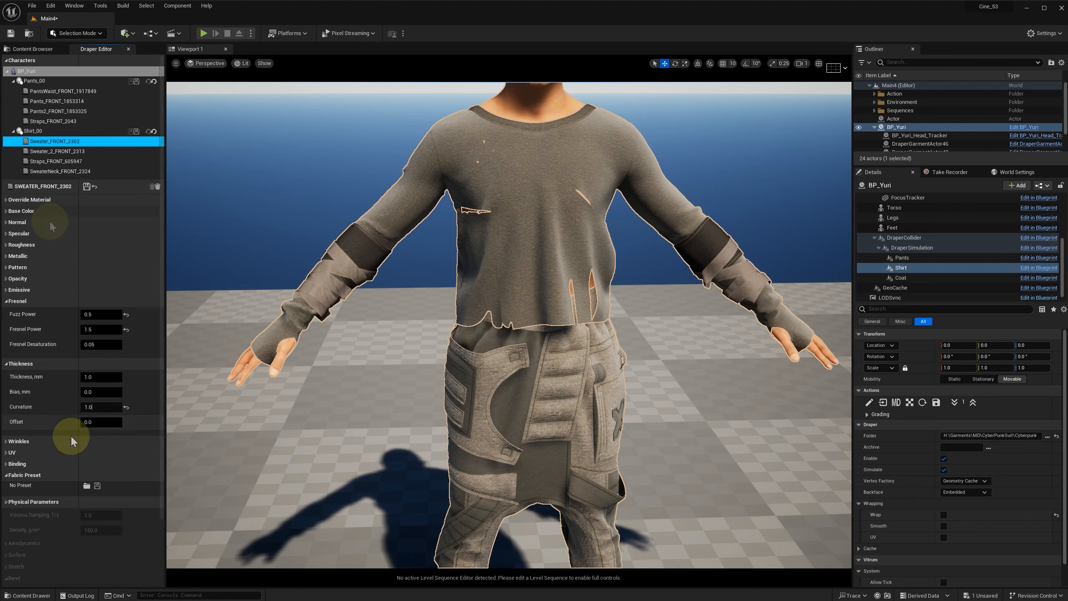
left_click(19, 501)
left_click(87, 187)
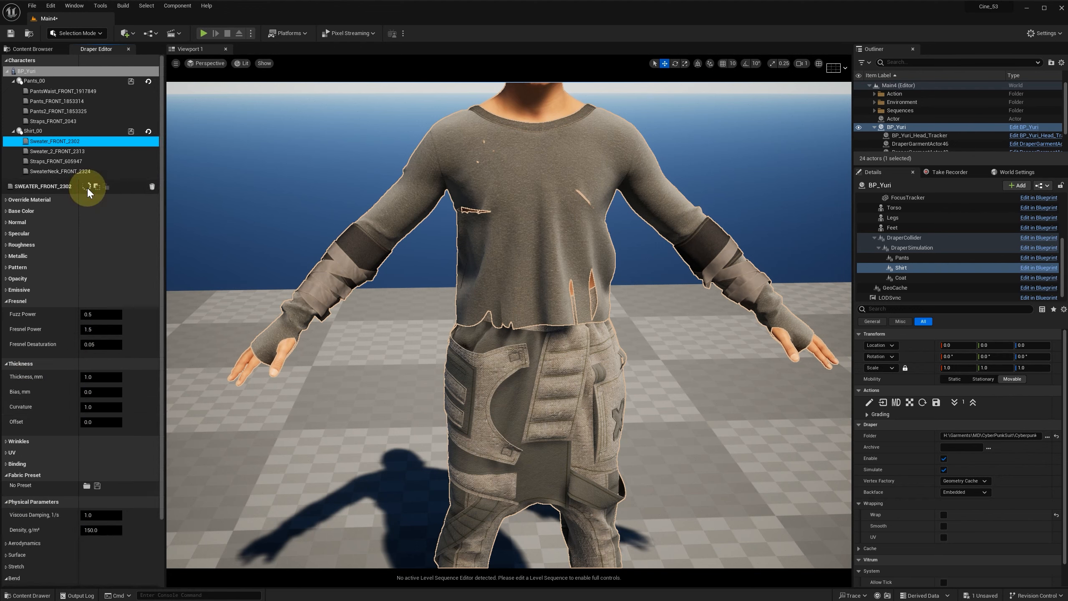
Step: Set the SweaterNeck_FRONT material's Fuzz Power to 0.5 and Fresnel Power to 1.5
left_click(48, 171)
left_click(98, 313)
type("0.")
left_click(115, 331)
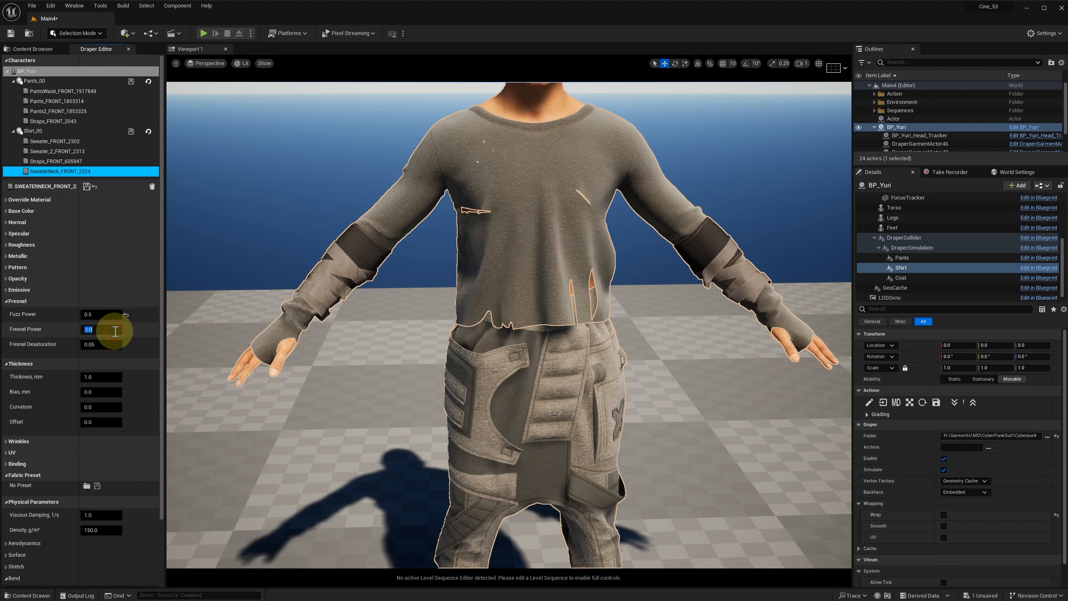
type("1.5")
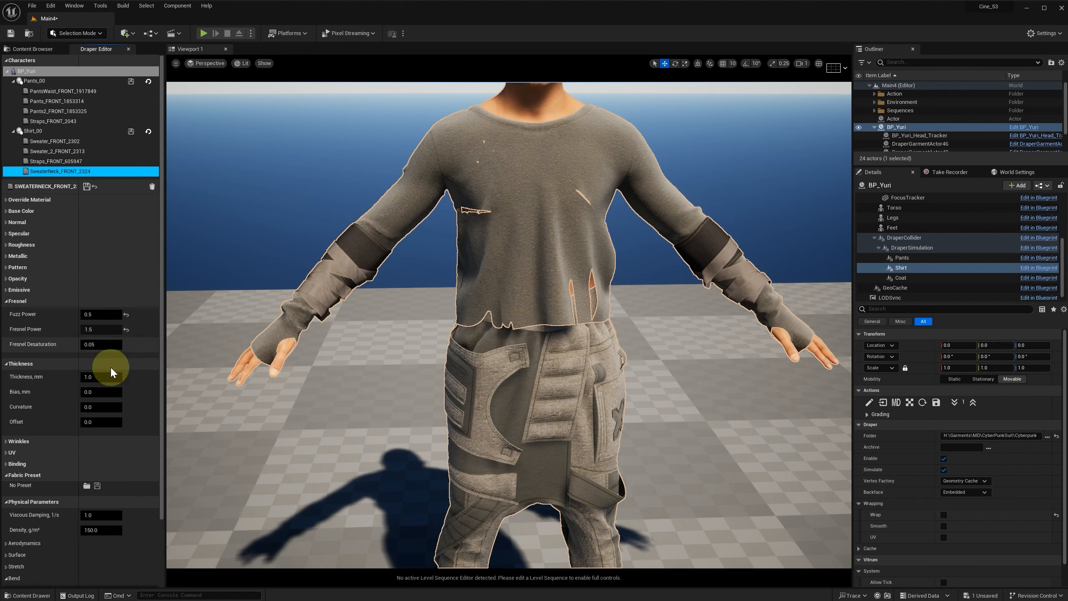
Step: Set the SweaterNeck_FRONT material's Thickness to 3.0 mm and its Curvature to 1.0
left_click(109, 377)
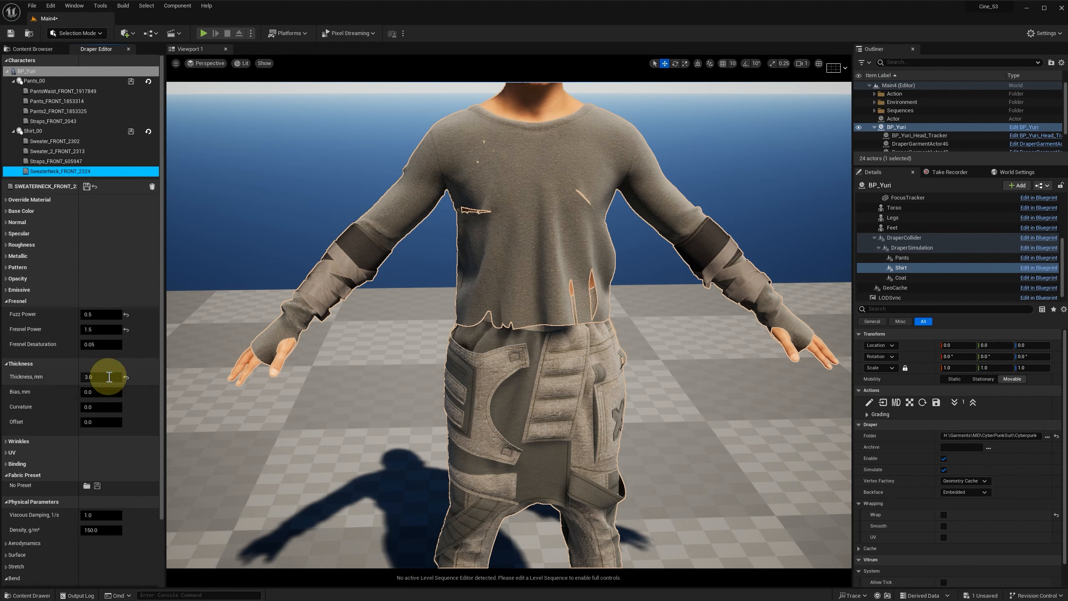
type("3.0")
left_click(89, 407)
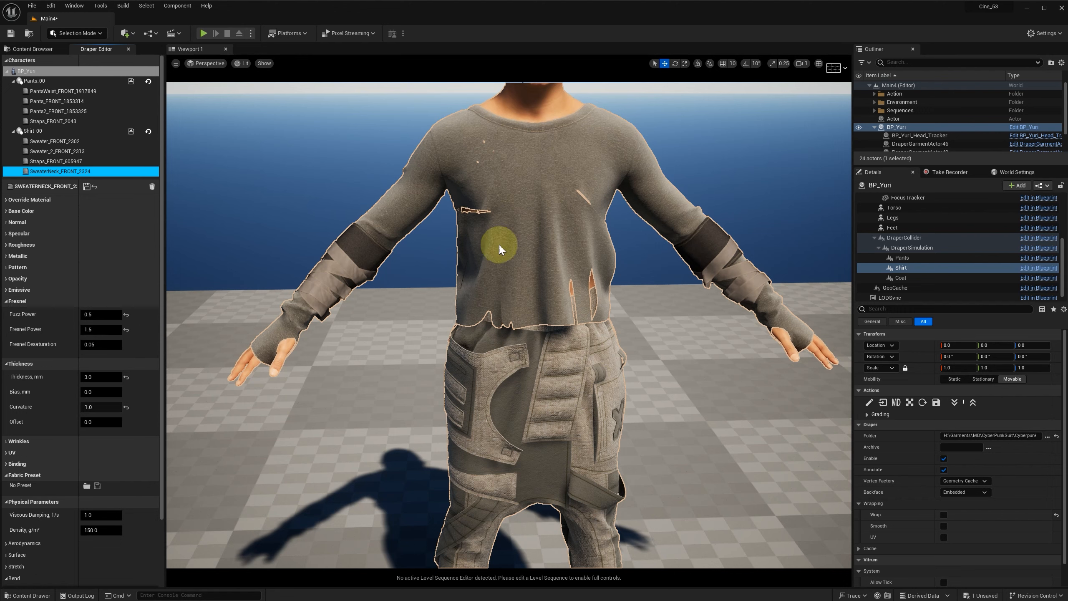
scroll(701, 172, "up", 4)
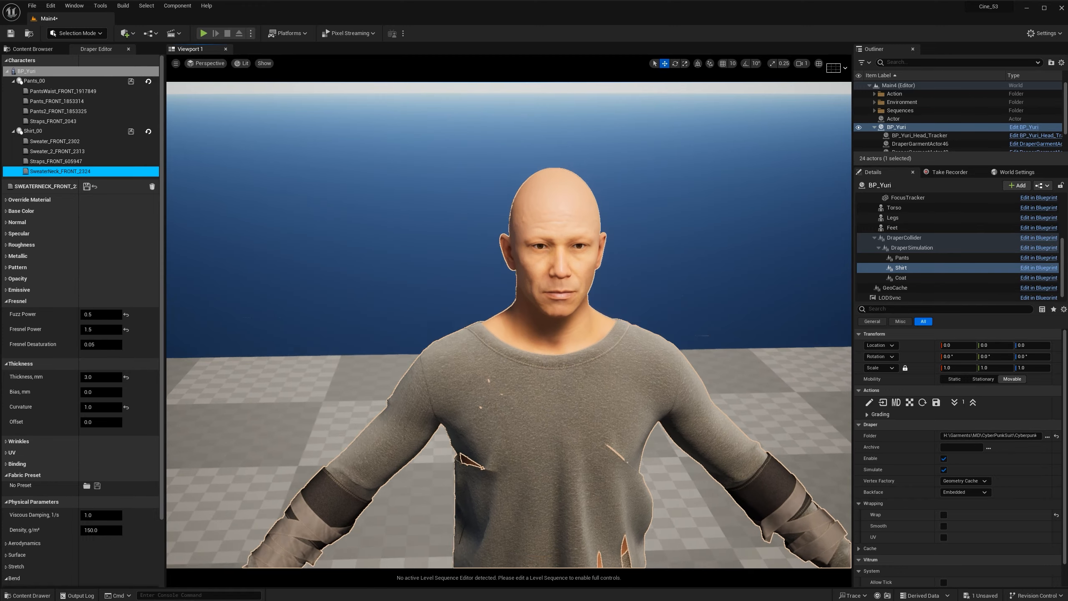
scroll(646, 351, "up", 4)
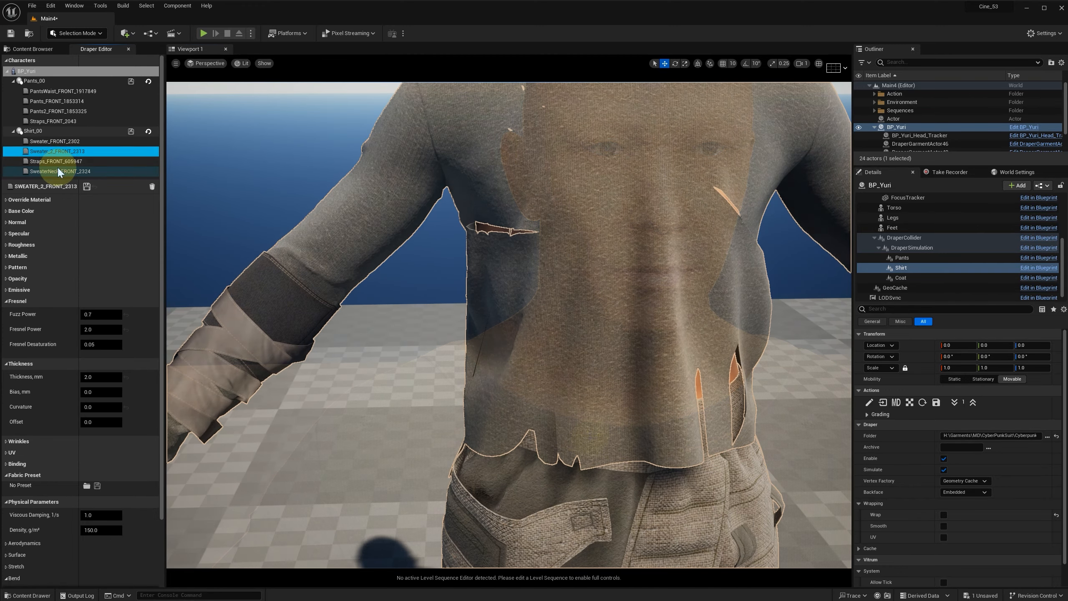
Step: Set the shirt's Straps_FRONT material Thickness to 2.5 mm and its Curvature to 1.0
left_click(53, 160)
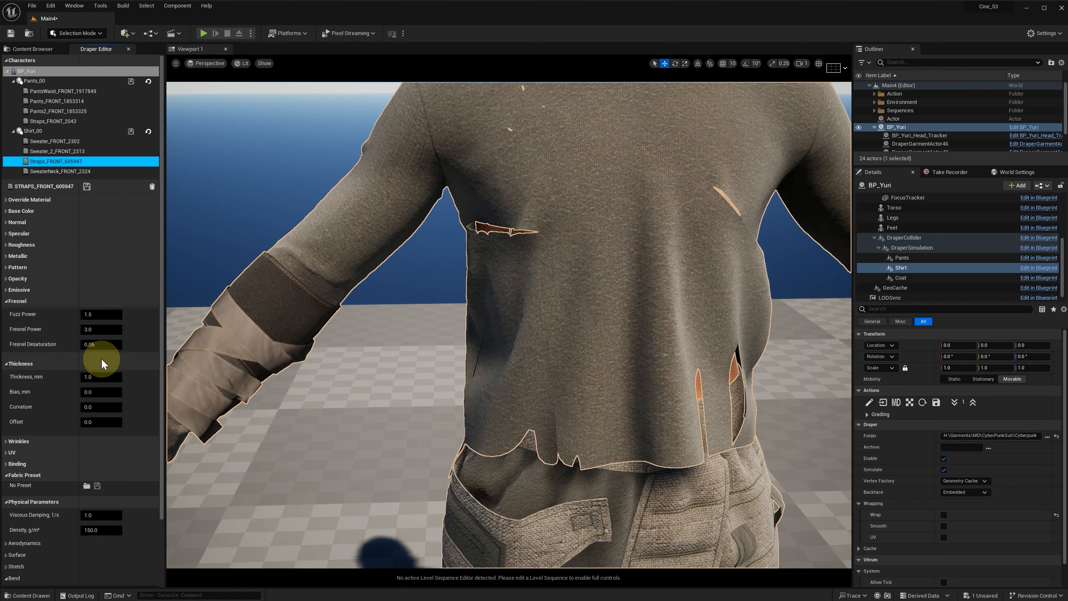
type("2.5")
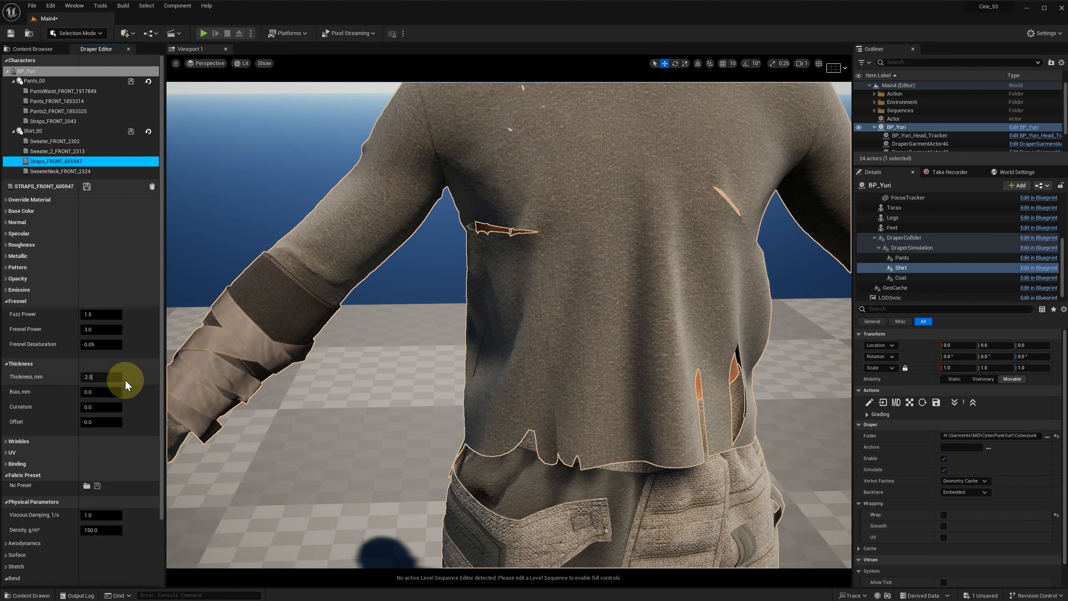
left_click(100, 407)
type("1.0")
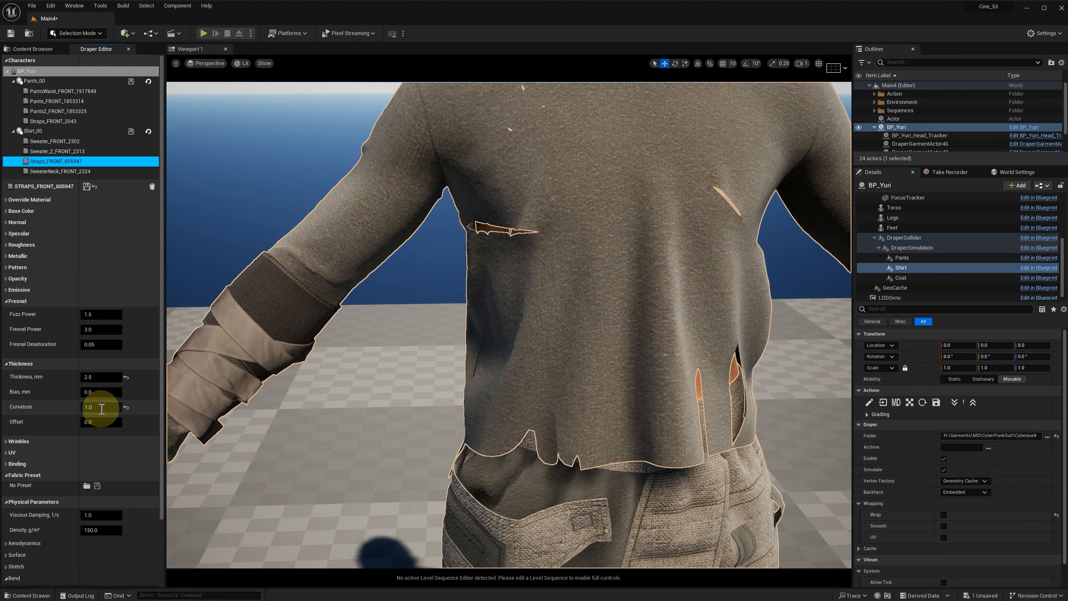
key("Return")
Step: Set the Straps_FRONT material's Fuzz Power to 0.8 and Fresnel Power to 2.0, and save it
left_click(102, 314)
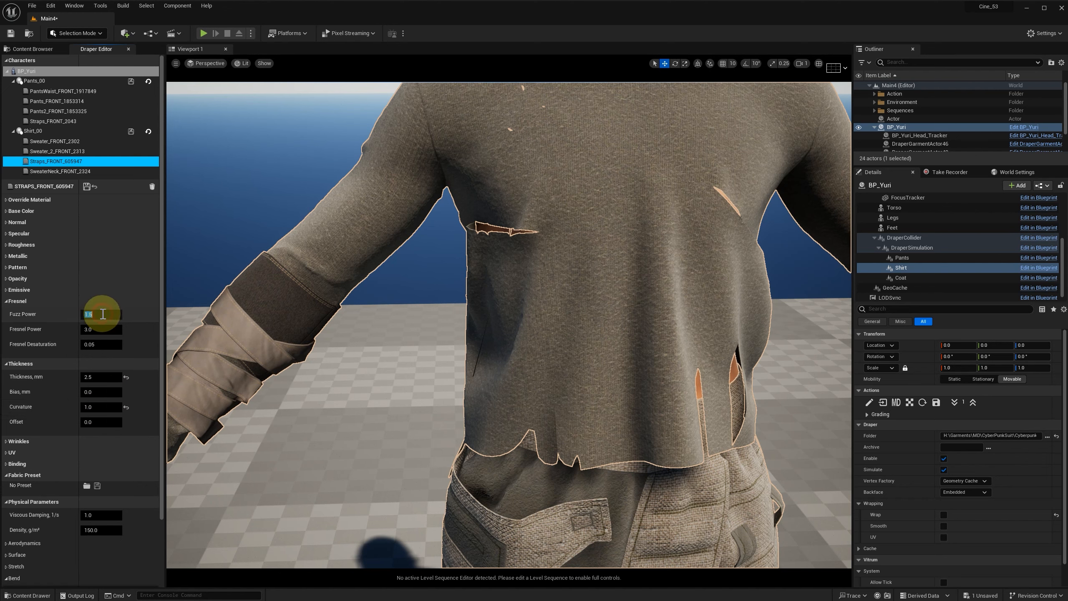
type("0.8")
left_click(103, 331)
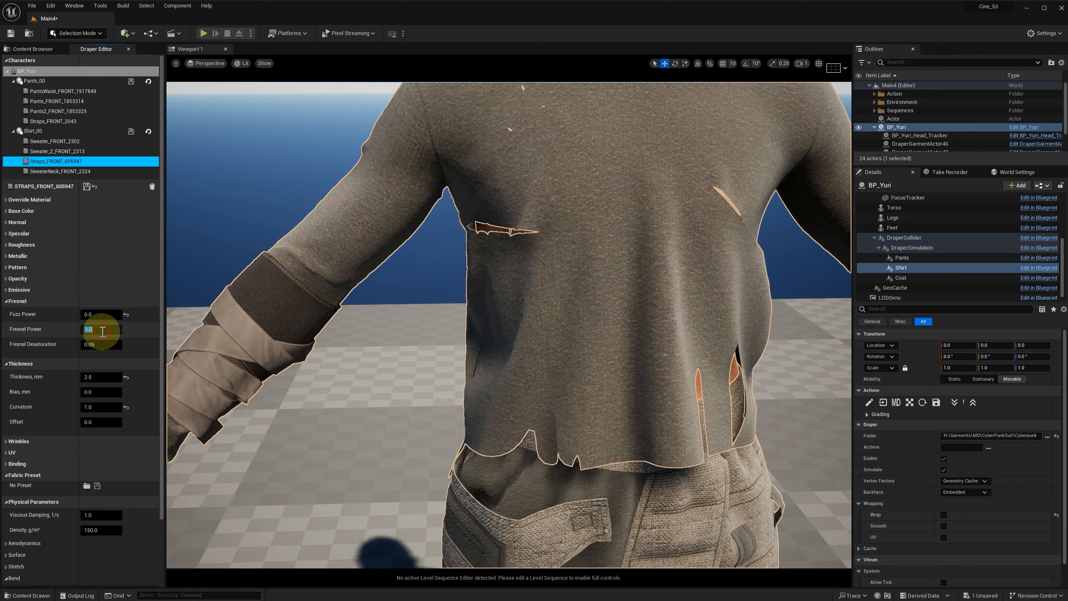
type("2.0")
key("Return")
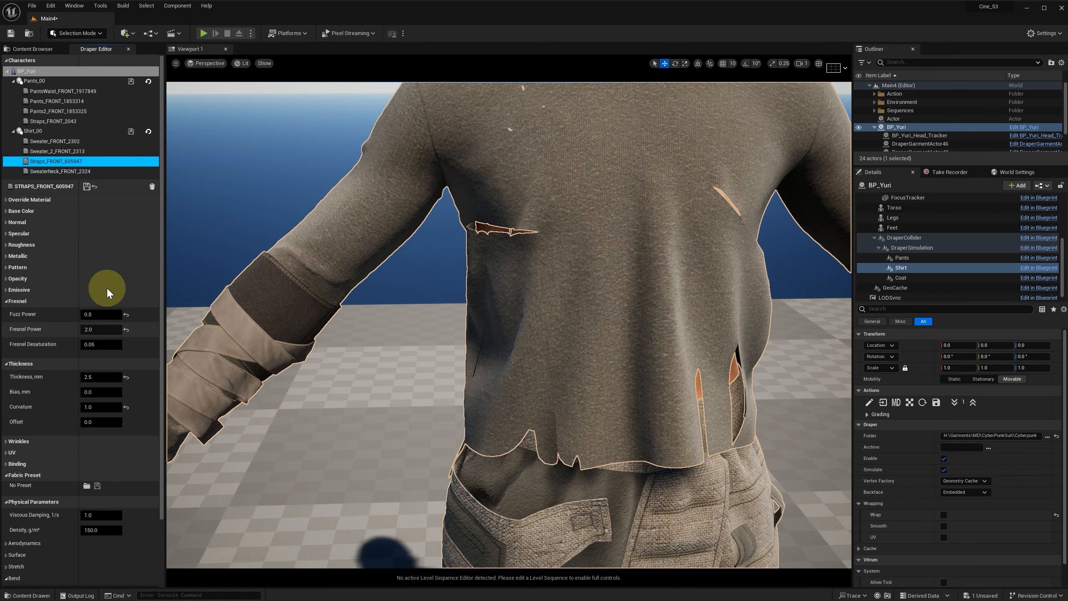
left_click(86, 186)
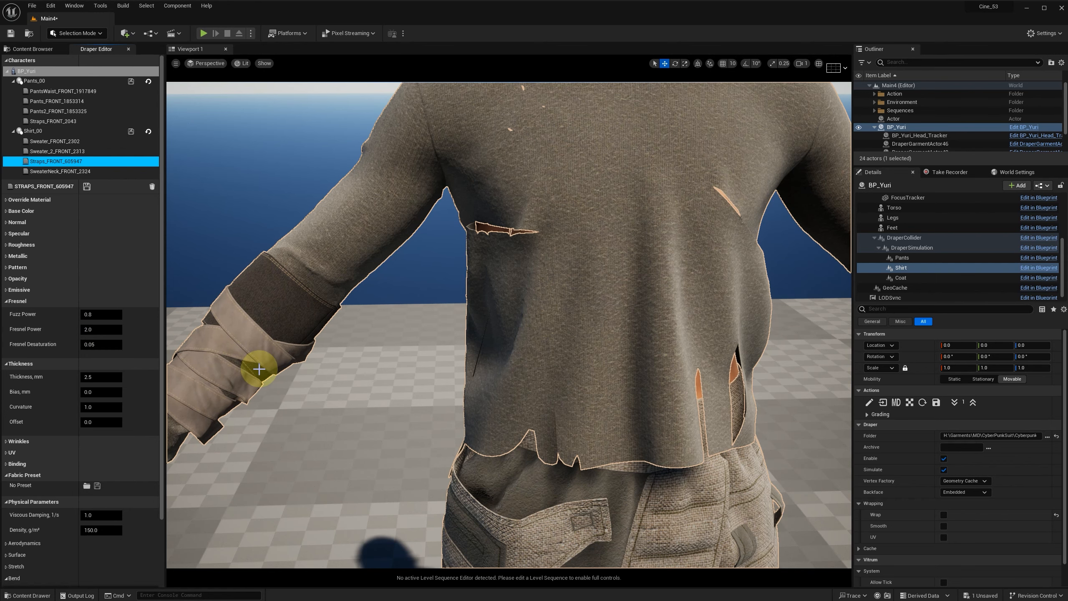
Step: Set the Straps_FRONT material's Binding to Tolerance 33.0 mm, Distance 10.0 mm and Stiffness 0.5 N·m, and save it
scroll(269, 366, "down", 5)
left_click(10, 301)
left_click(10, 312)
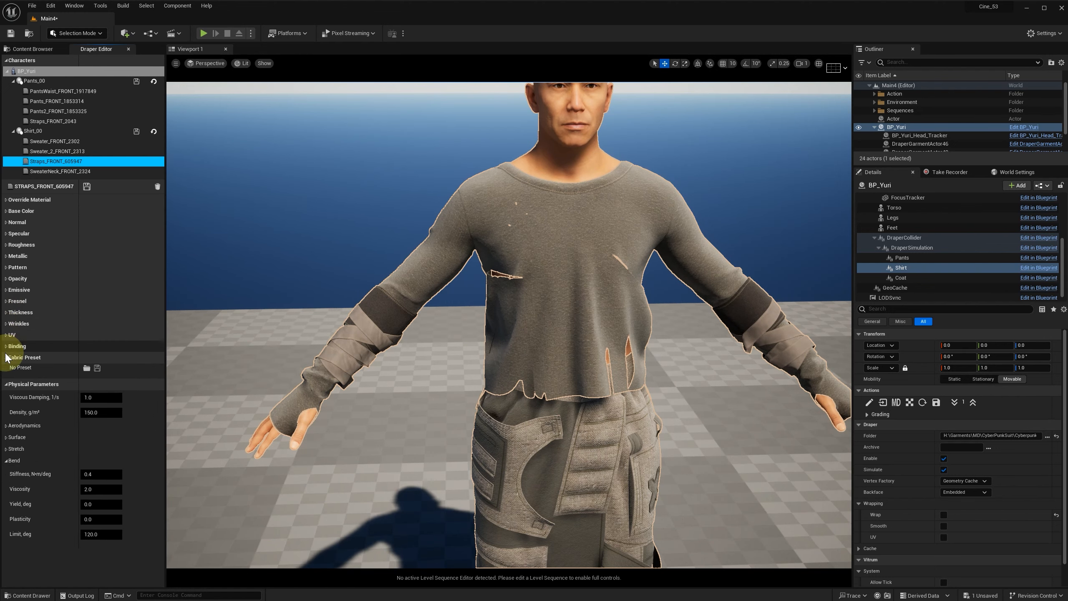
left_click(7, 347)
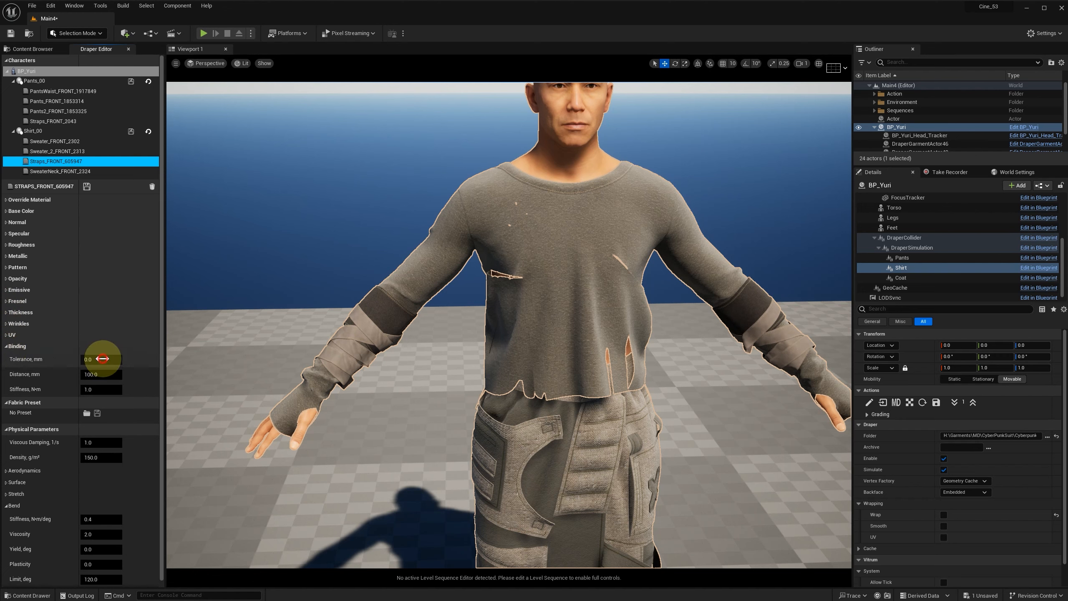
key("Return")
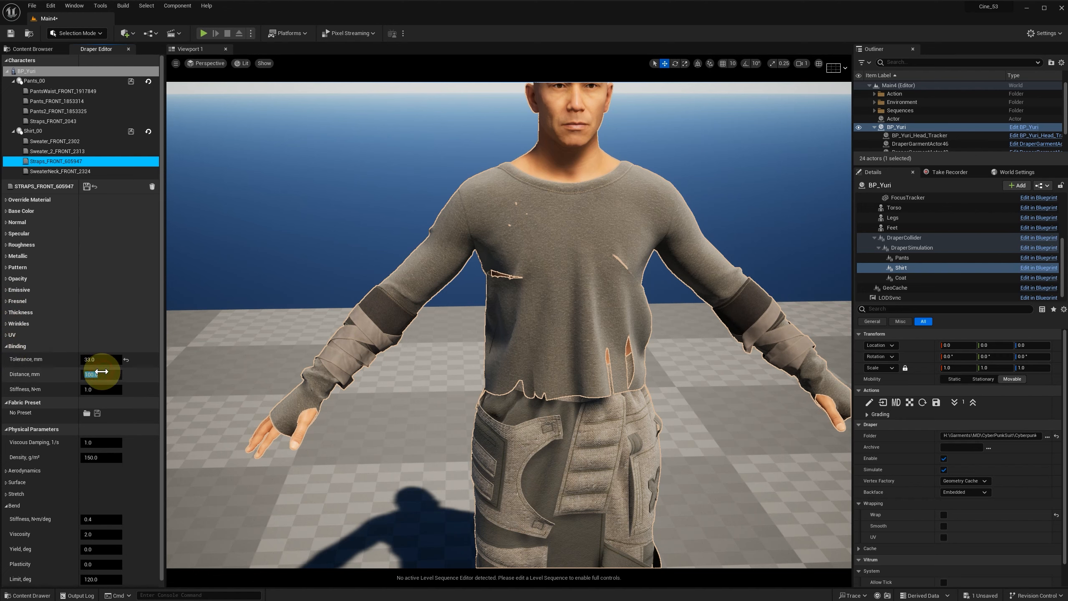
left_click(102, 371)
type("10")
left_click(110, 389)
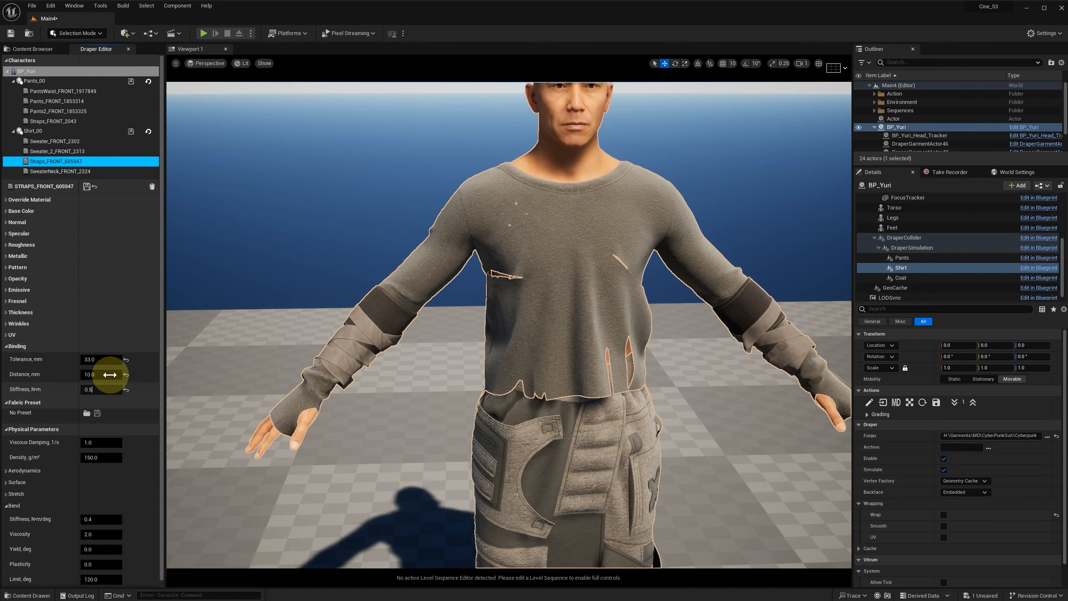
key("Return")
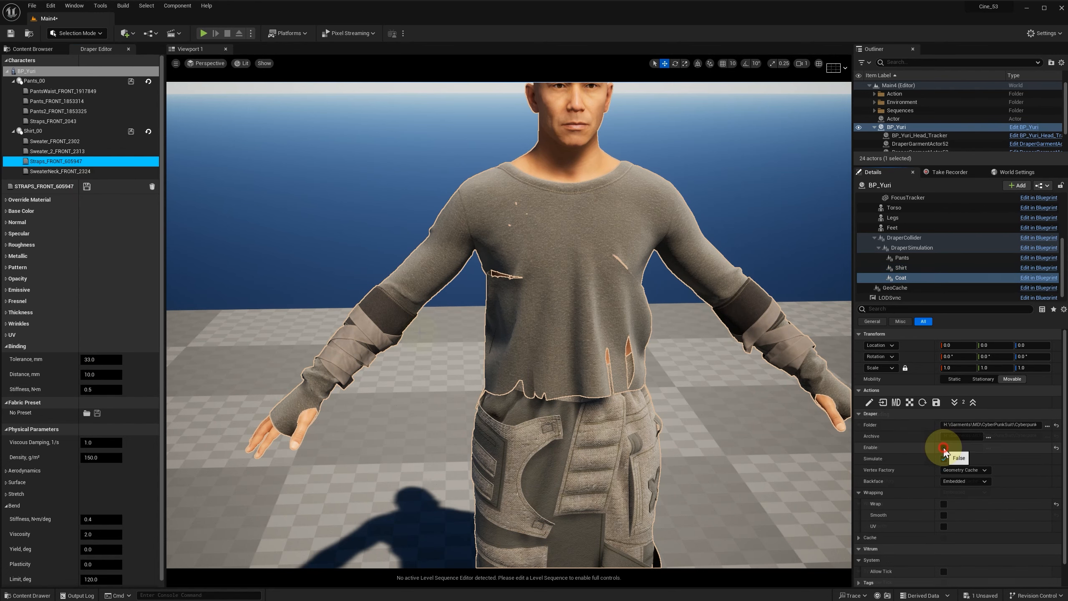
Step: Enable BP_Yuri's Coat component and open the coat's CapeArm_FRONT material settings
left_click(945, 447)
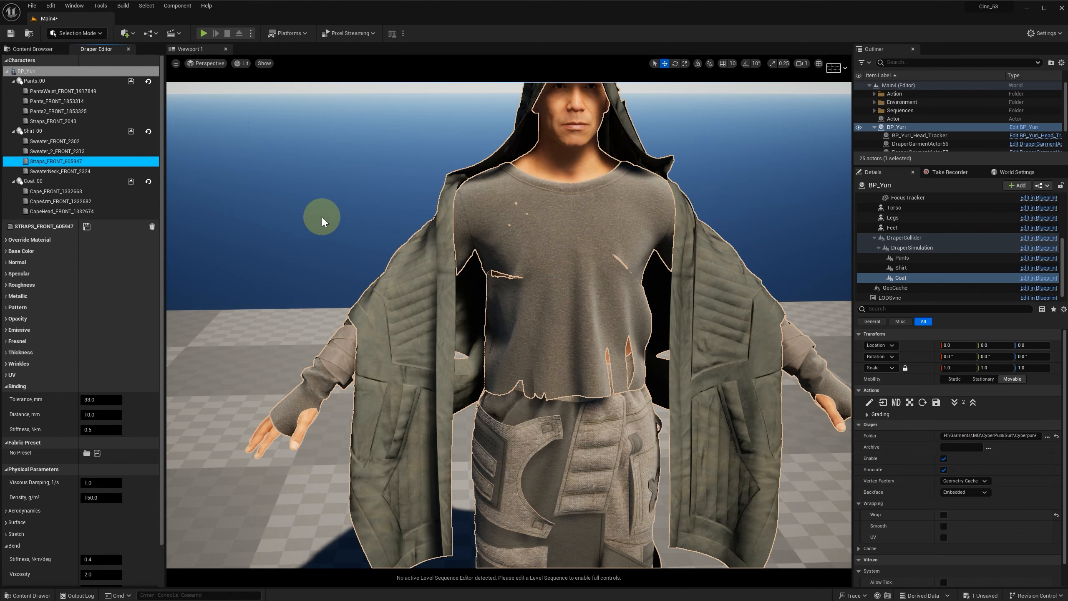
left_click(69, 191)
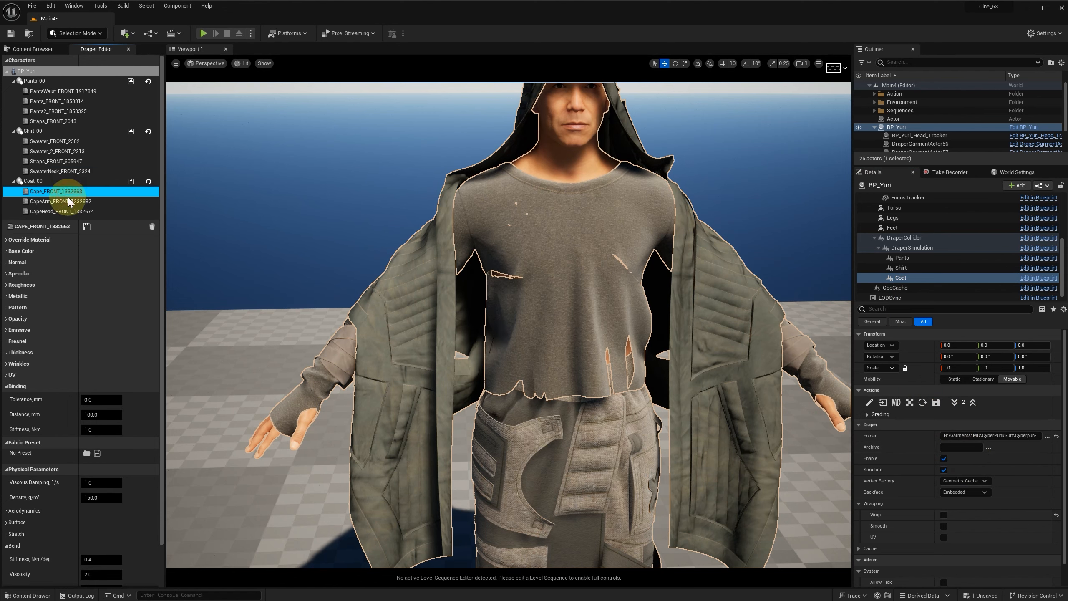
left_click(50, 208)
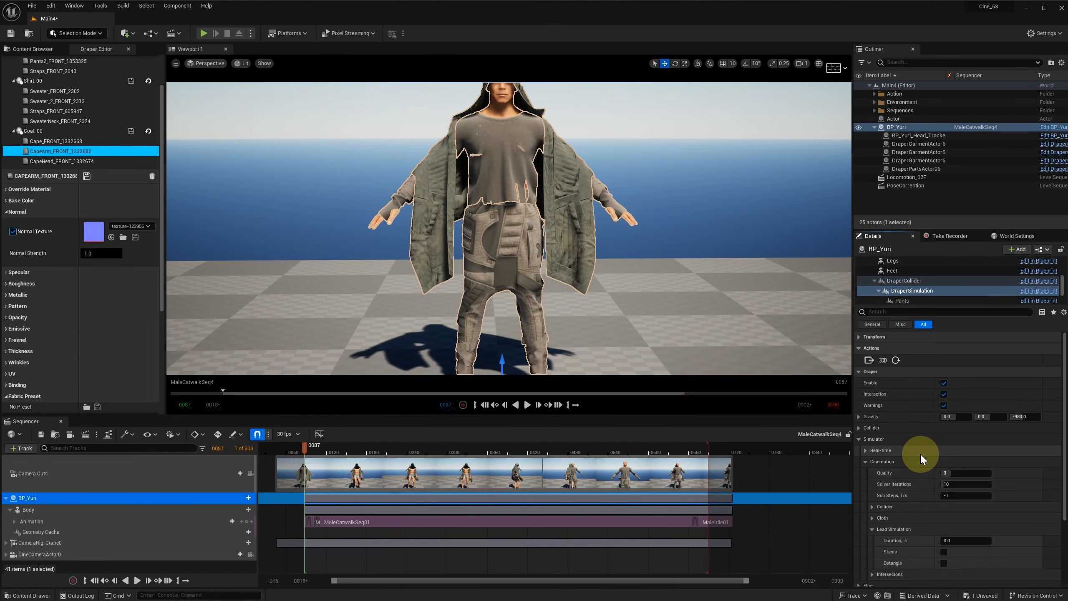
Step: Set the Cinematics Quality of BP_Yuri's DraperSimulation component to 2
scroll(919, 453, "down", 2)
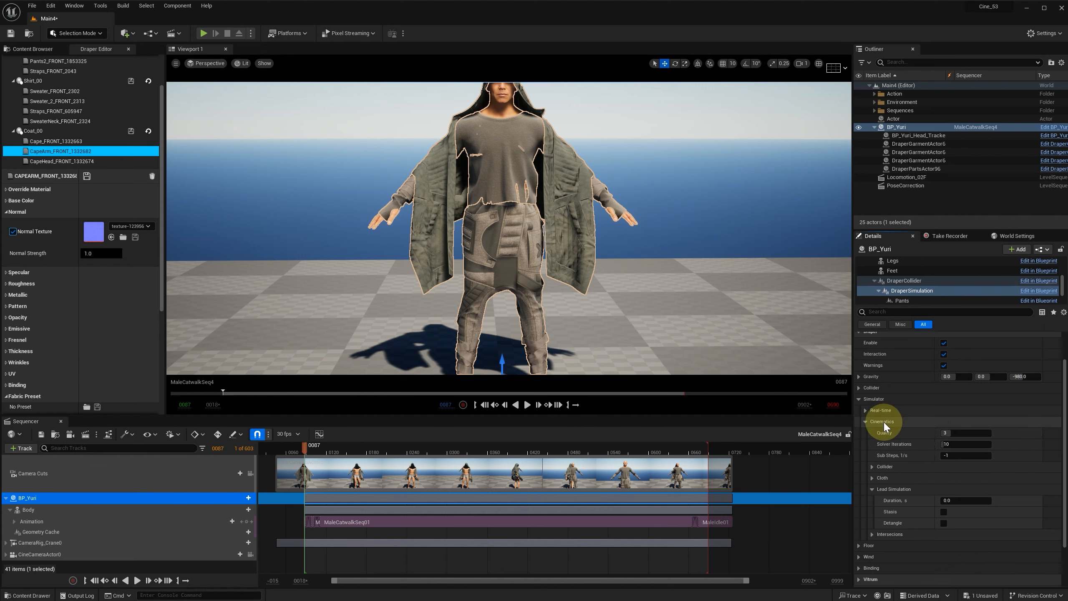
left_click(864, 409)
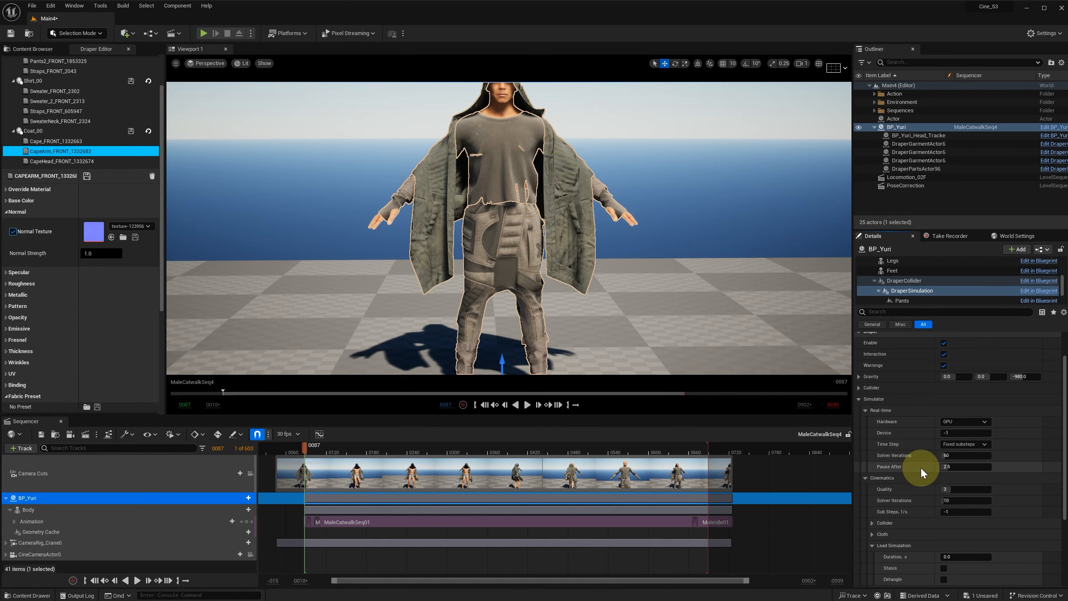
left_click(864, 410)
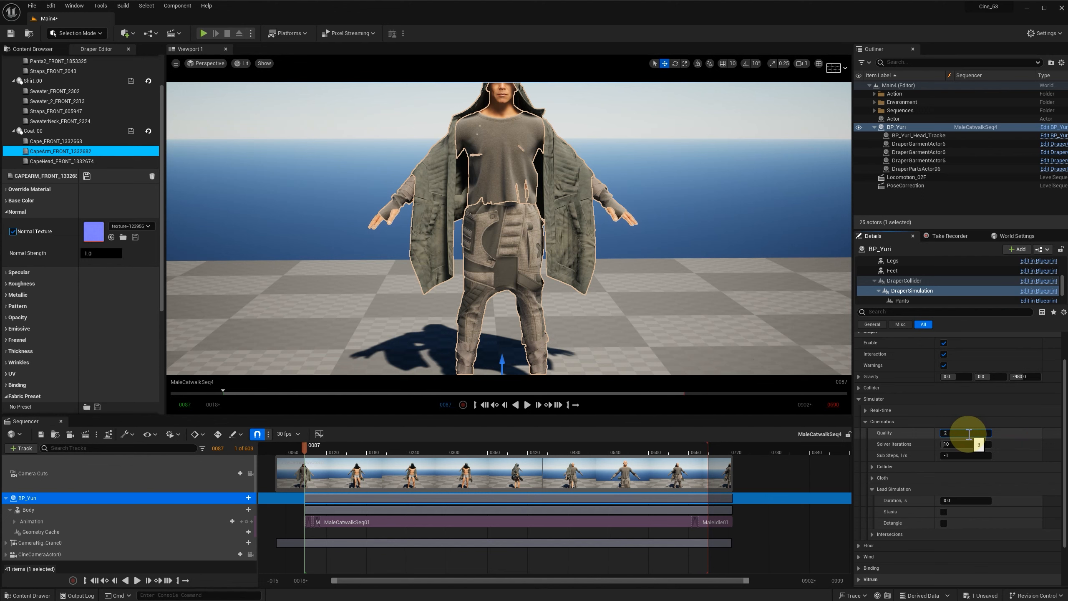
key("Tab")
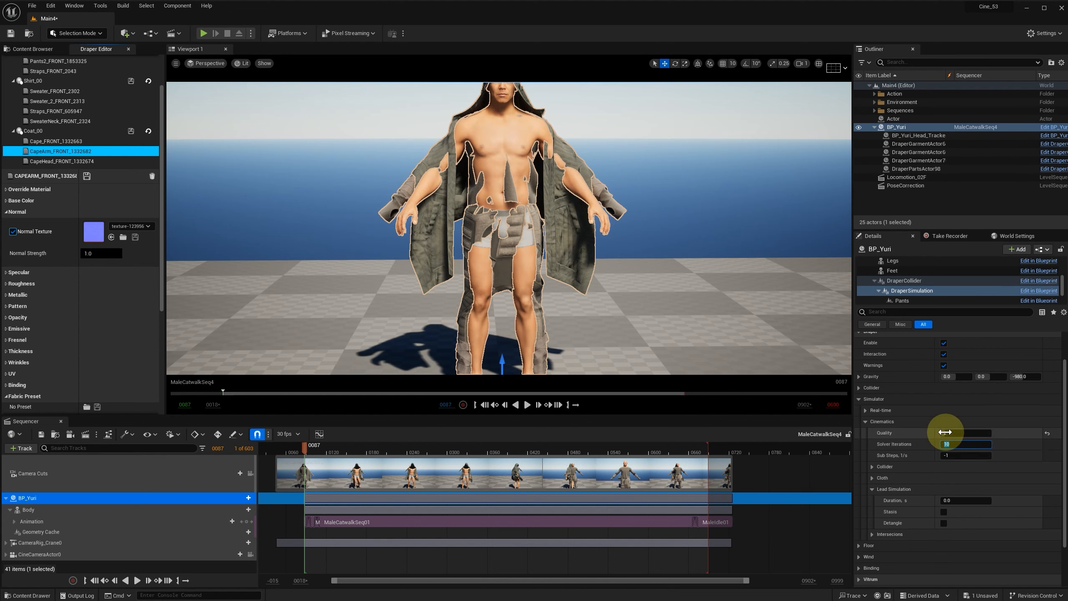
left_click(961, 456)
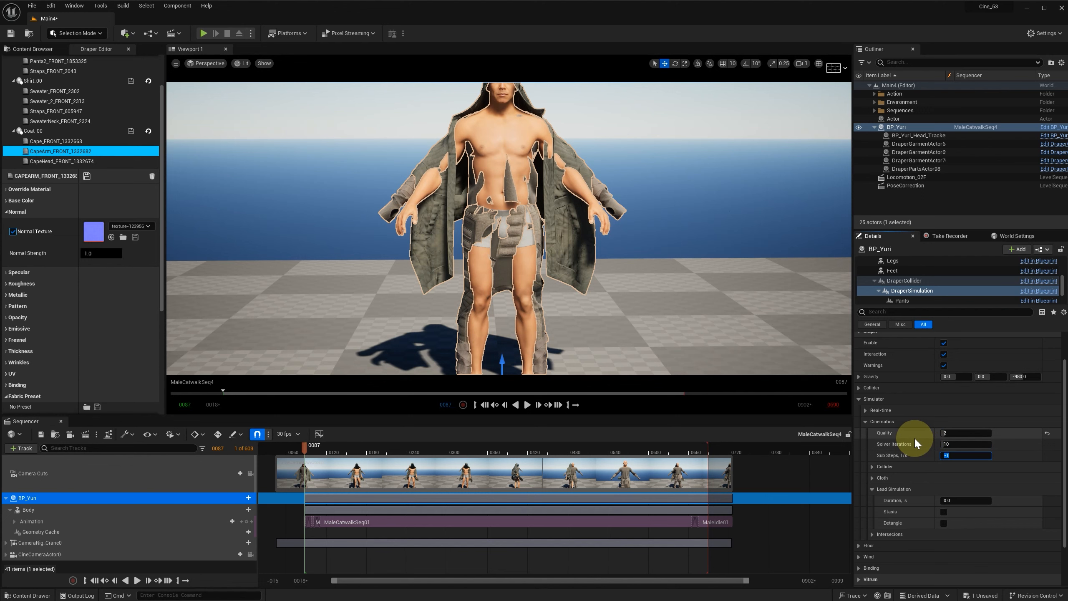
left_click(963, 433)
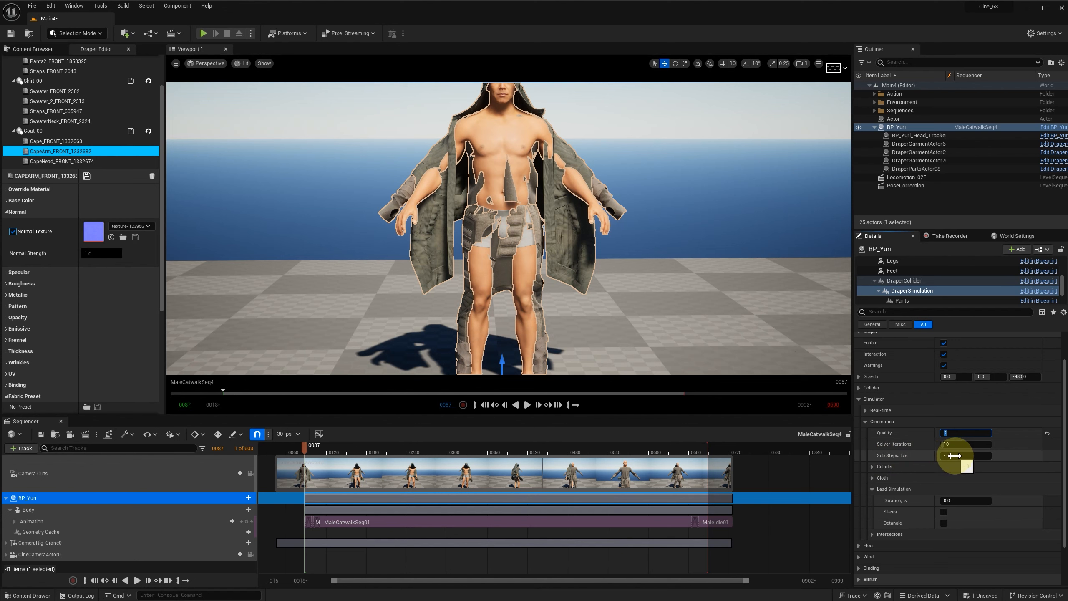
left_click(957, 433)
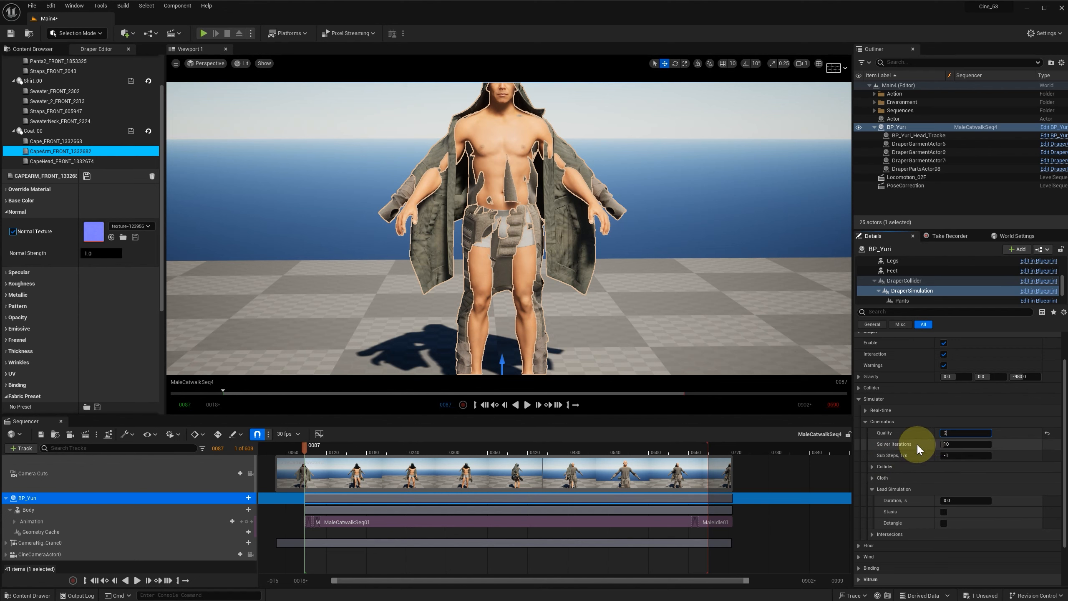
Step: Set the Cinematics Collider's Outer Thickness to 1.0 mm in the DraperSimulation component
left_click(873, 466)
scroll(894, 446, "down", 1)
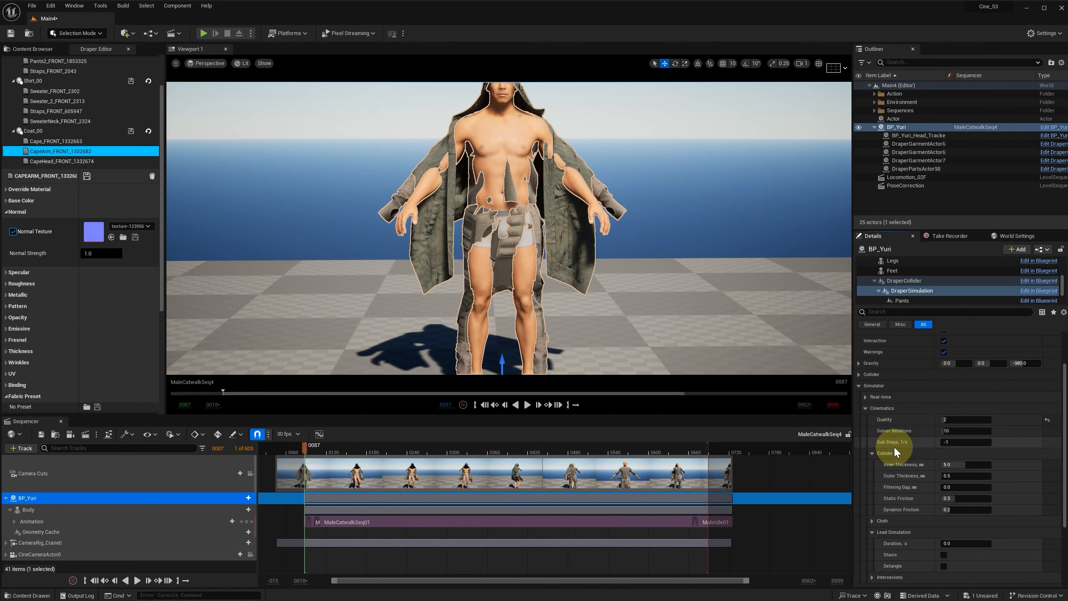
scroll(1027, 485, "down", 2)
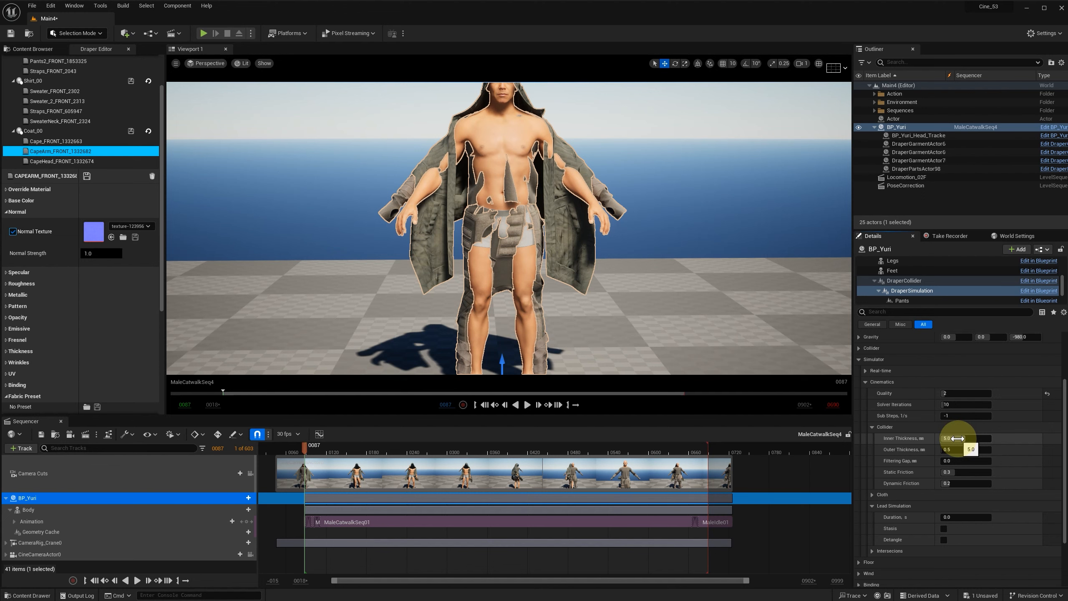
left_click(970, 449)
type("1")
key("Return")
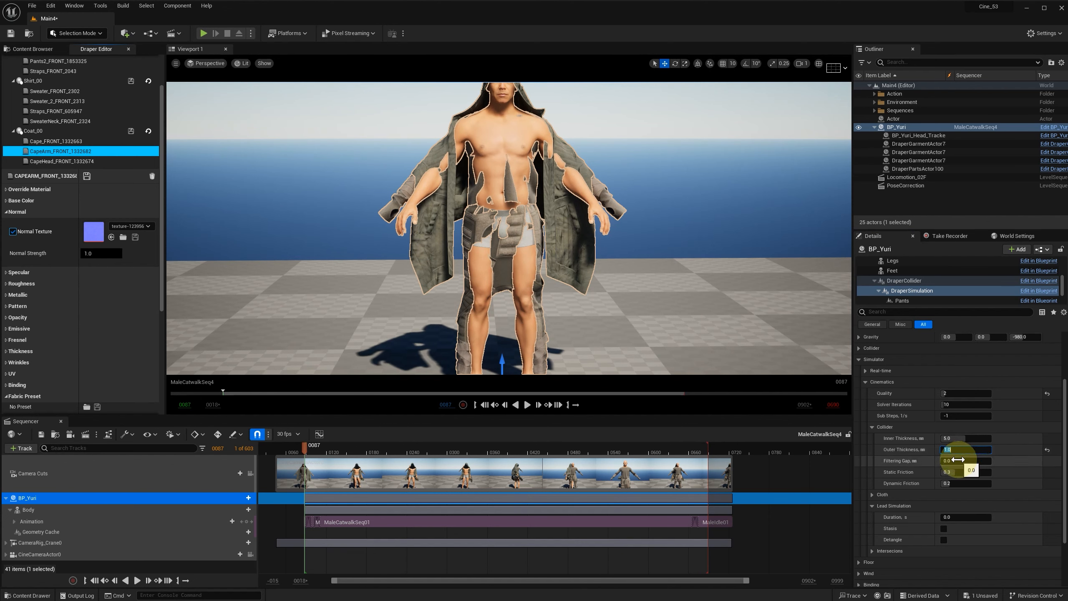
left_click(959, 460)
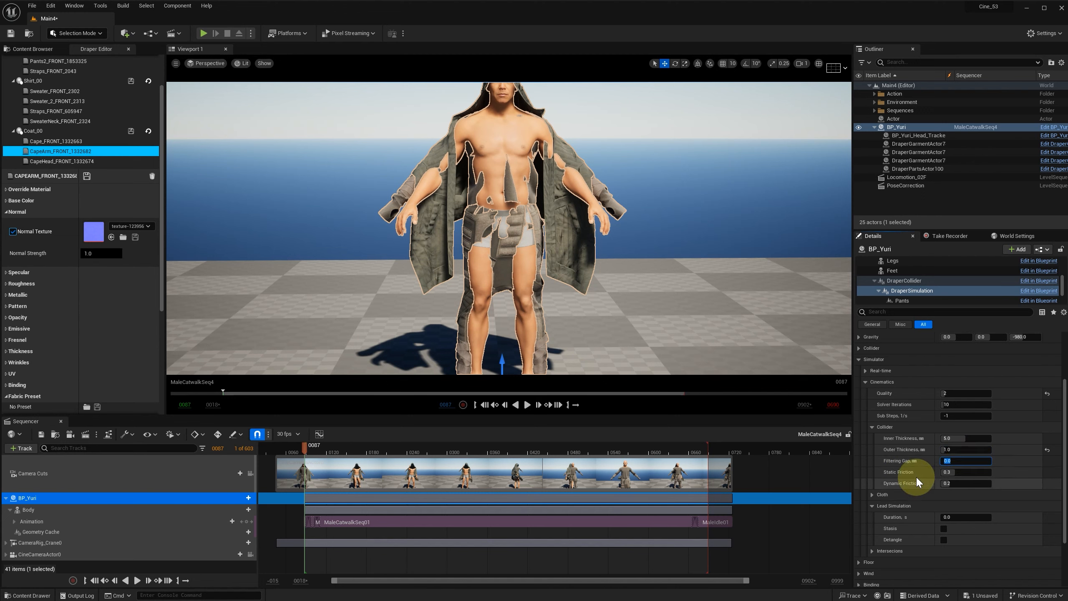
left_click(872, 427)
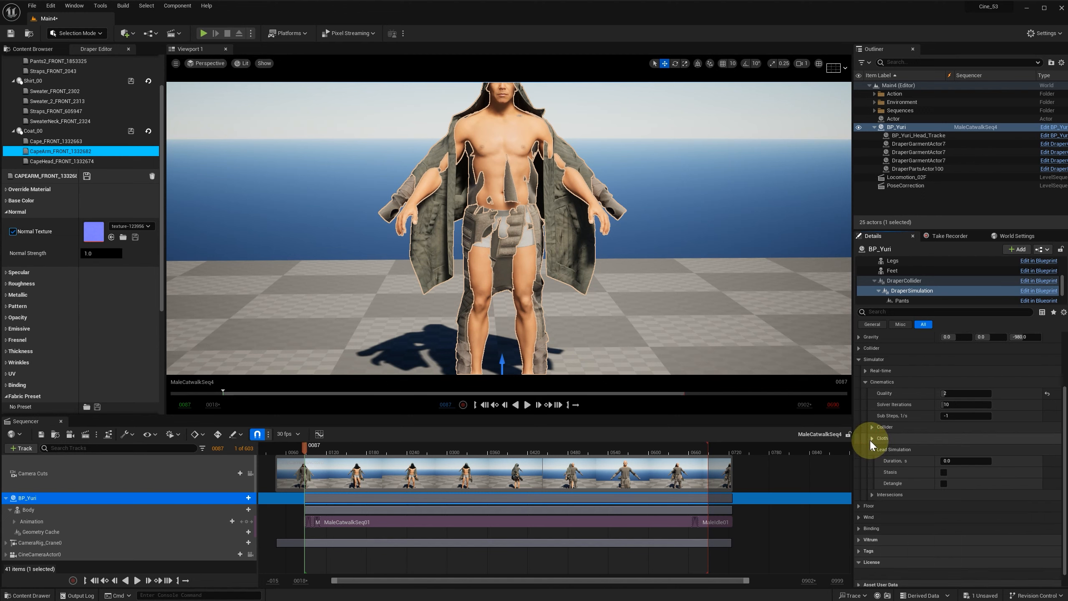
Step: Set the Cinematics Cloth Thickness and Self Thickness both to 2.0 mm
left_click(870, 439)
scroll(918, 439, "down", 2)
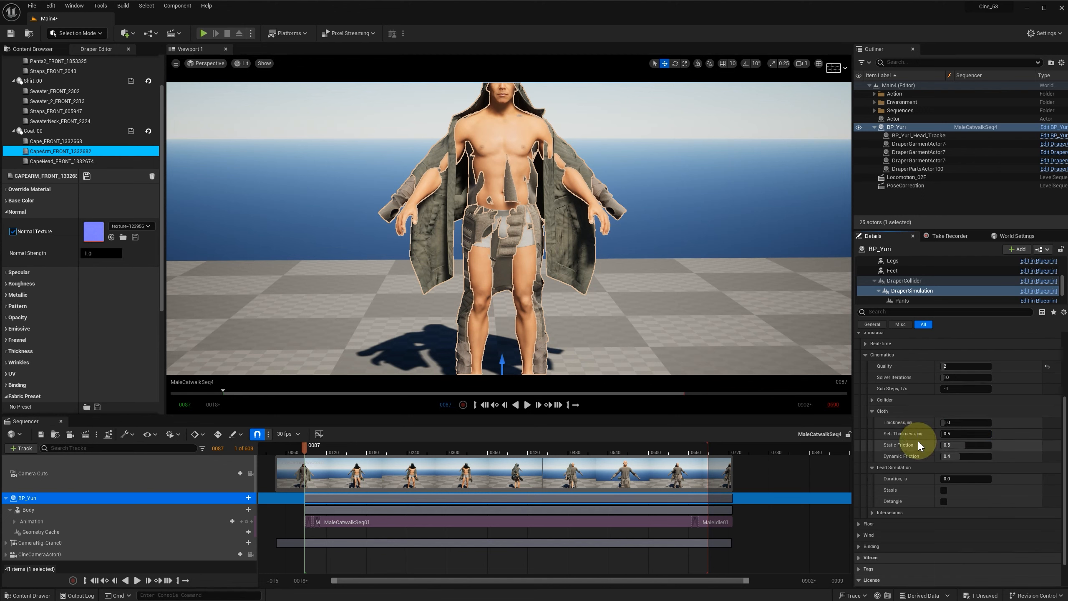
left_click(962, 422)
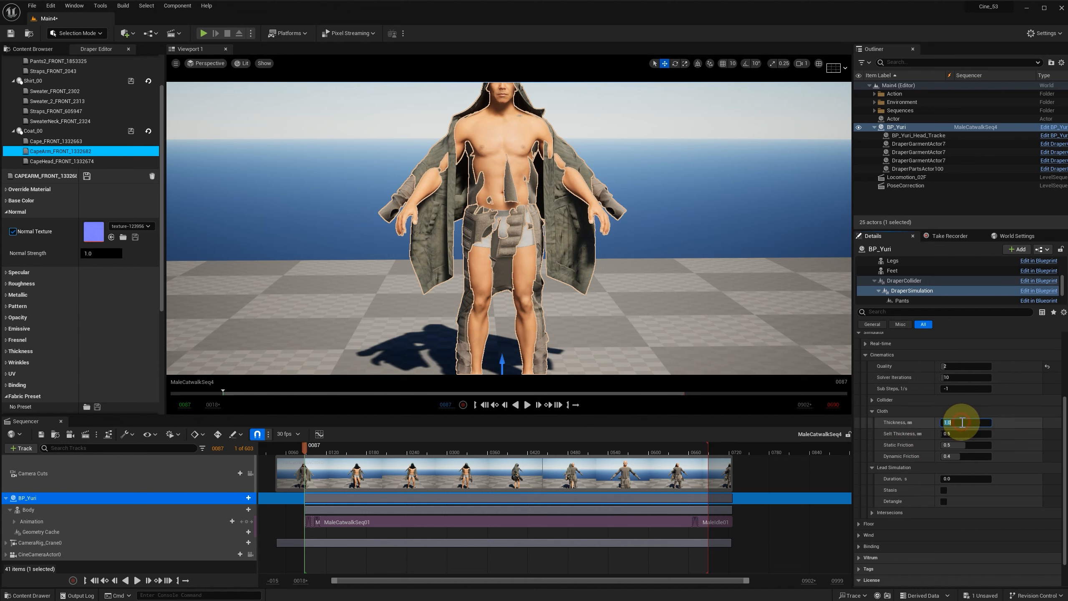
type("2")
left_click(962, 434)
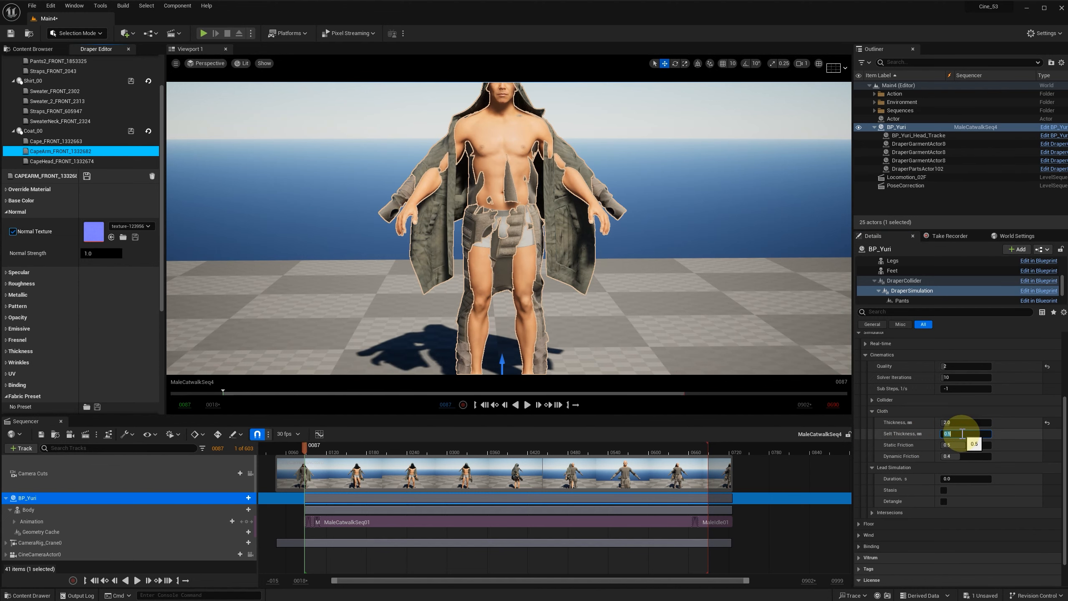
type("2")
left_click(964, 423)
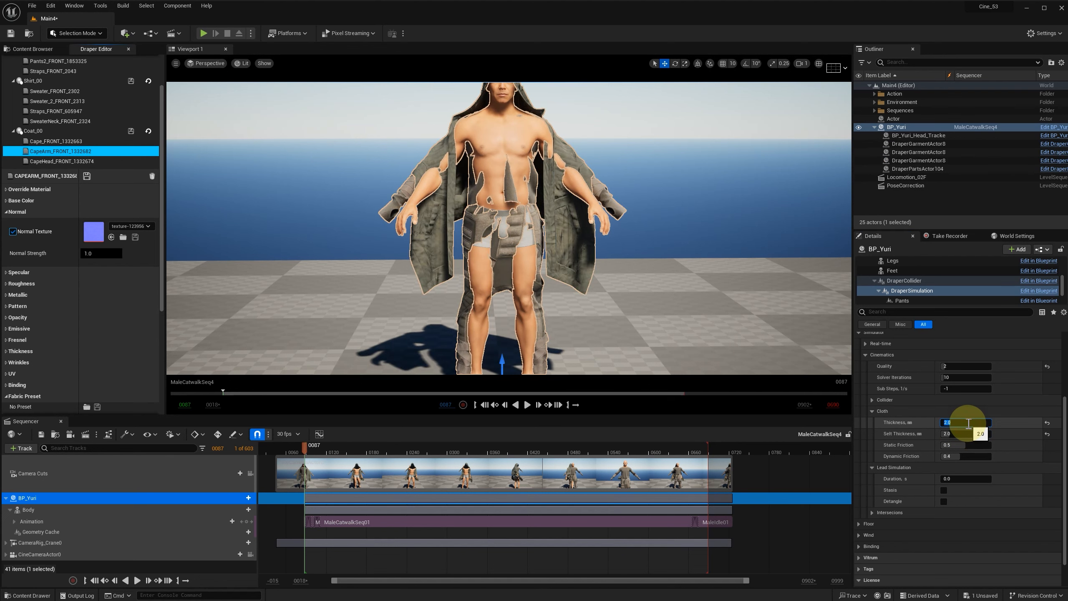
left_click(871, 411)
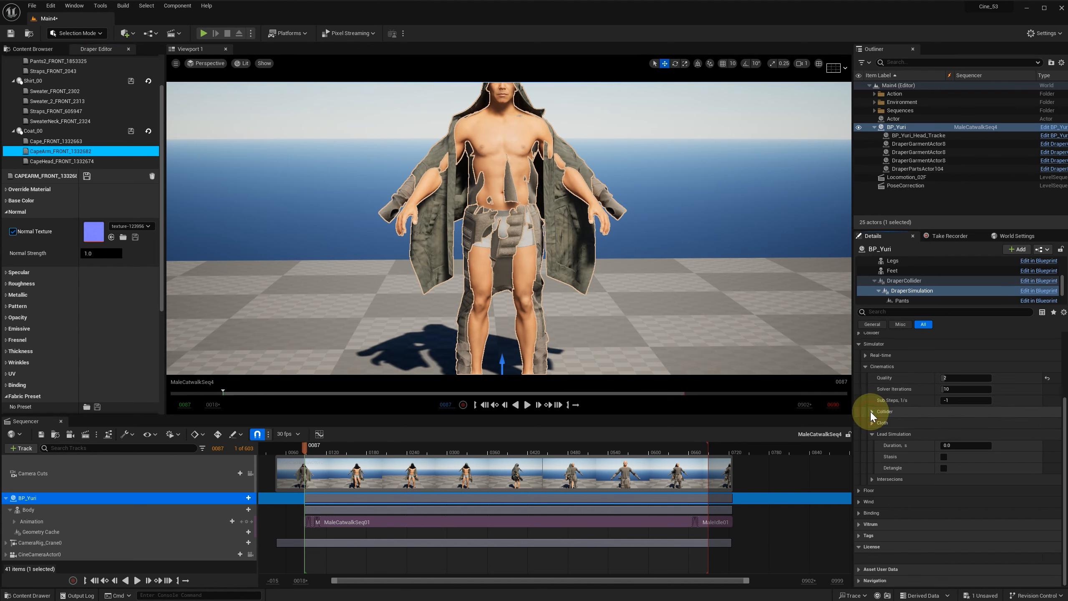
Step: Examine the Cinematics Intersections settings for Cloth and Collider, including the cloth Period
left_click(874, 479)
left_click(900, 444)
left_click(878, 467)
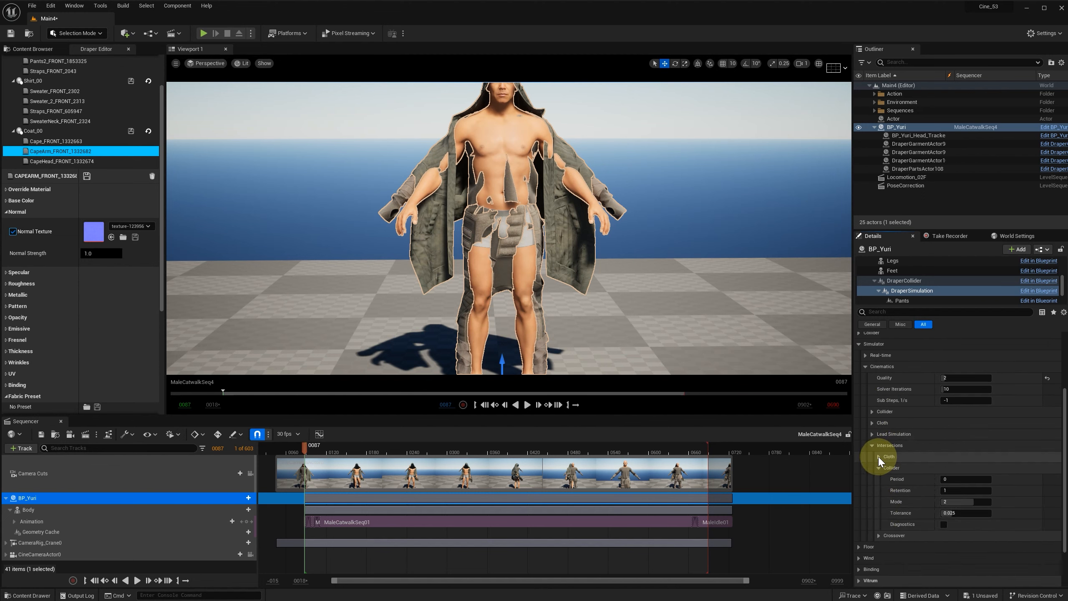
left_click(879, 456)
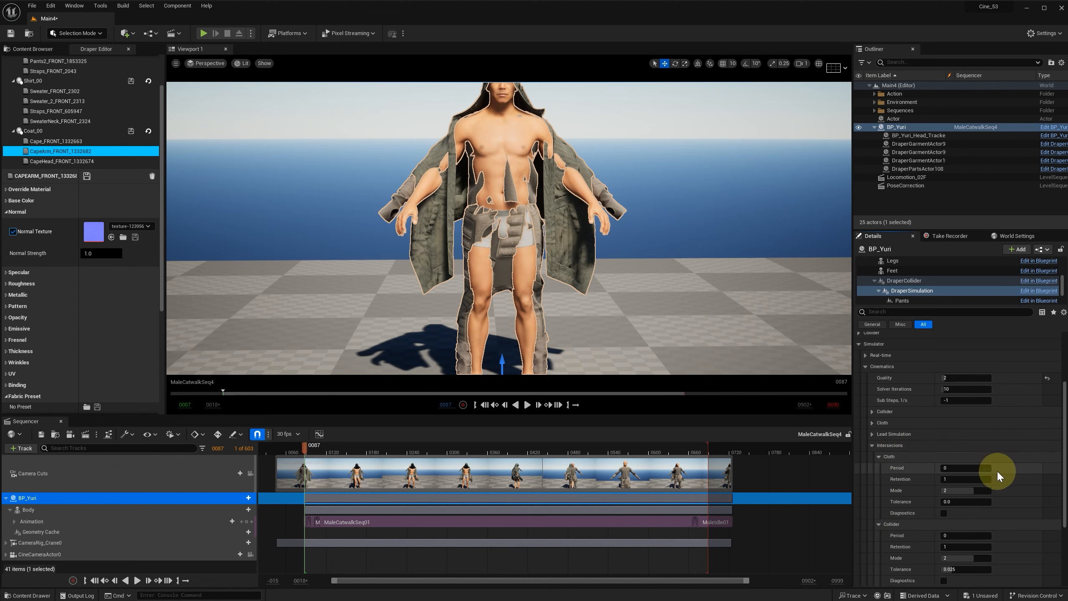
left_click(959, 469)
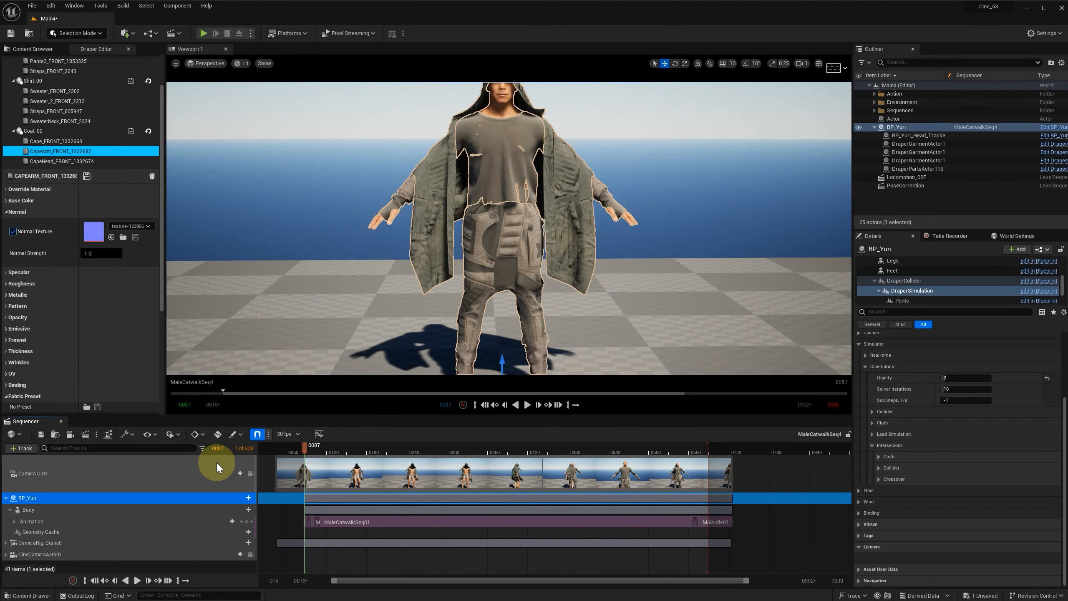
Step: Export BP_Yuri's cloth simulation with uDraper Cache as a geometry cache named 01 in Cache/Male_Walk/CyberSuit01
left_click(96, 434)
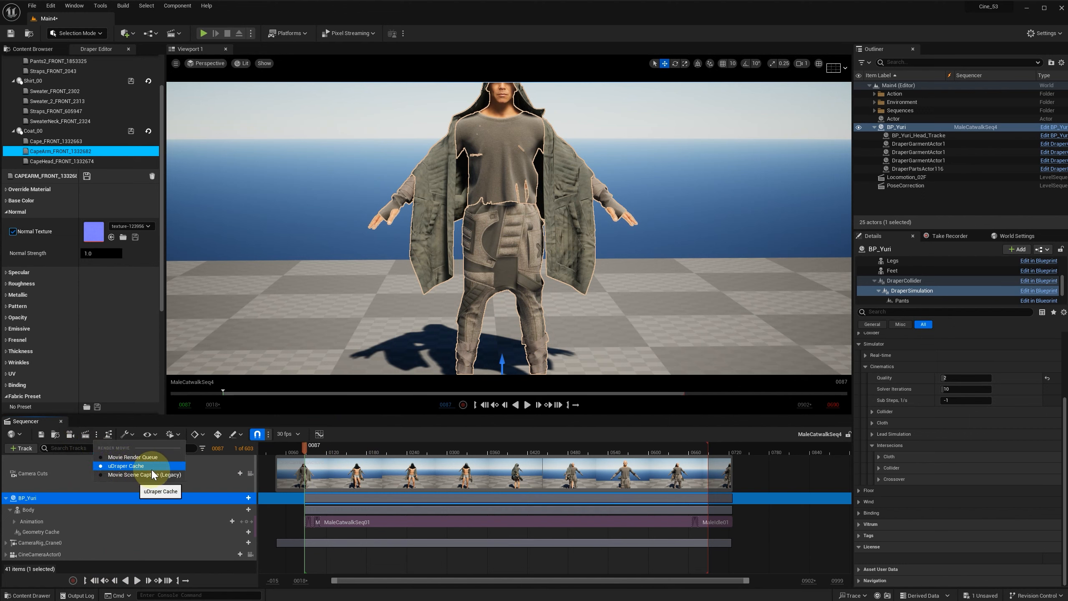
left_click(87, 436)
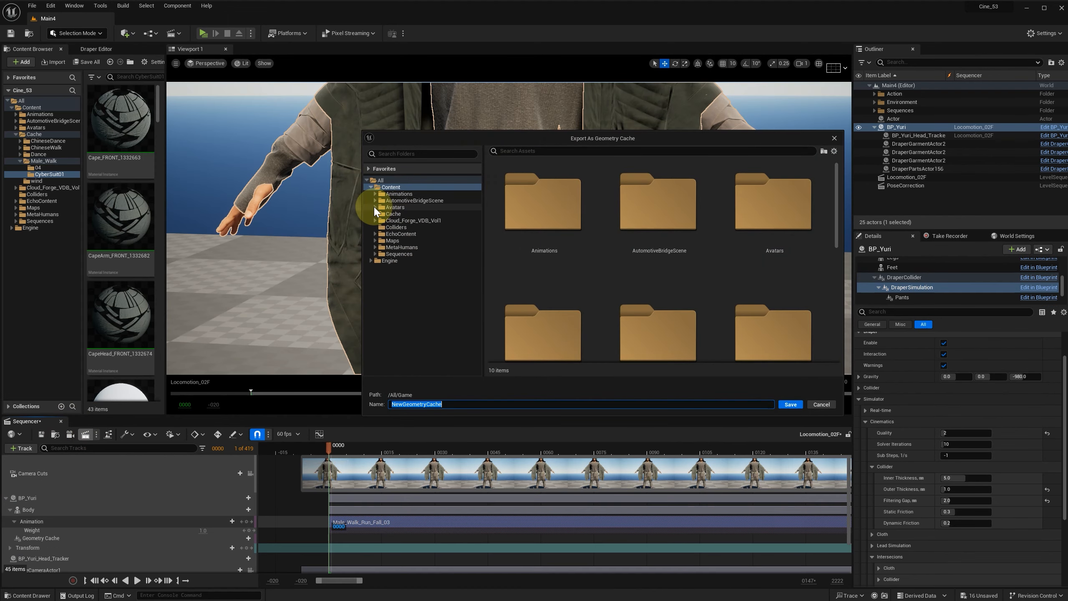
left_click(400, 241)
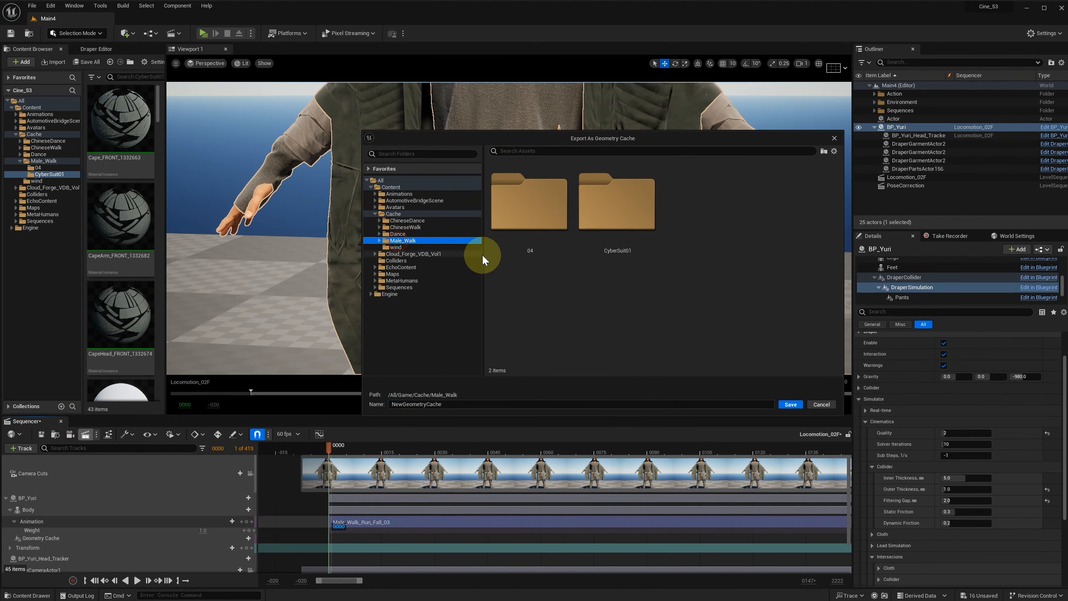
double_click(623, 210)
left_click(464, 404)
type("01")
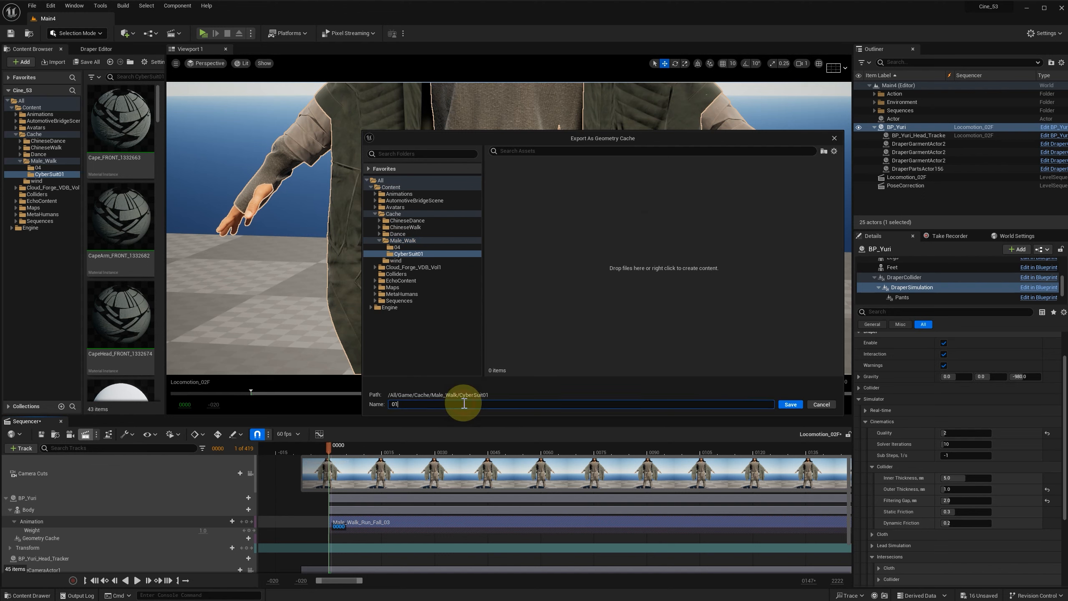
key("Return")
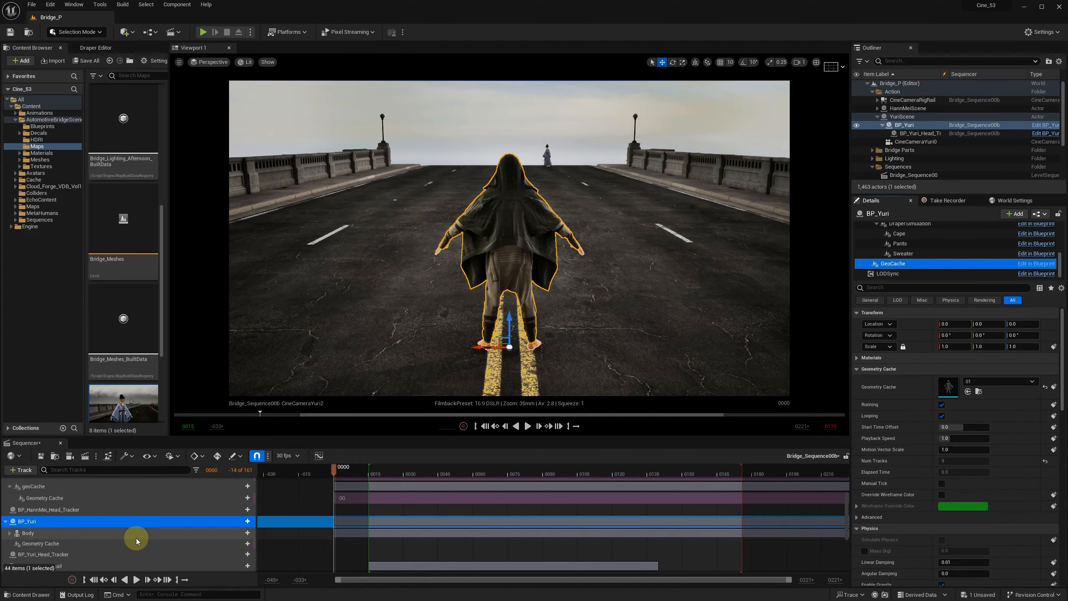
Step: Add the 01 cache section to BP_Yuri's Geometry Cache track in Bridge_Sequence00b and scrub the shot to frame 165
left_click(247, 544)
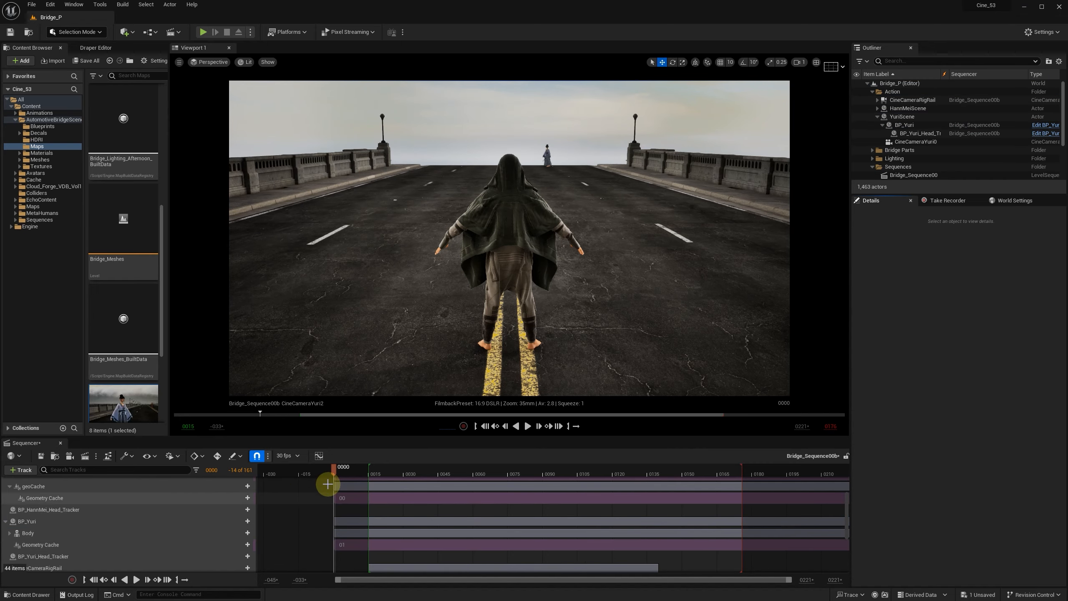
left_click_drag(334, 468, 717, 472)
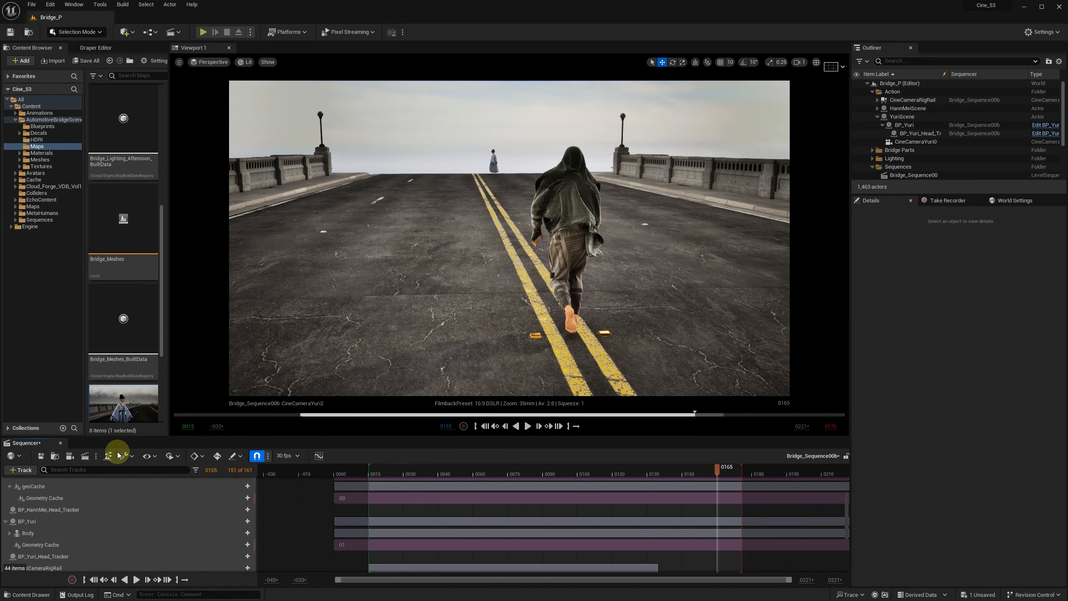
Step: Send Bridge_Sequence00b to the Movie Render Queue and set its output resolution to 2560 × 1440
left_click(86, 455)
left_click(130, 479)
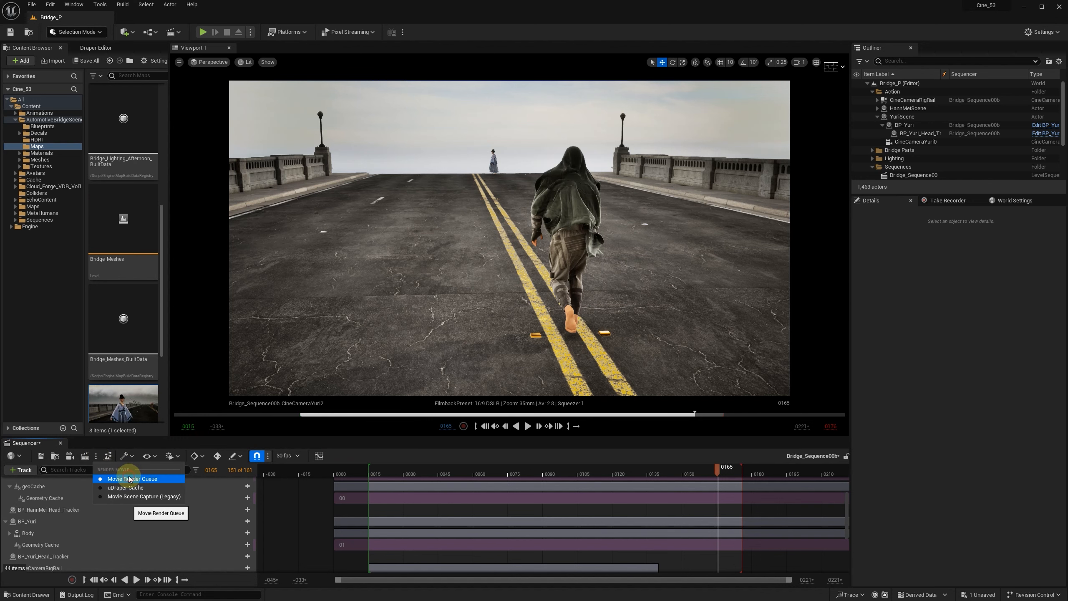
left_click(84, 456)
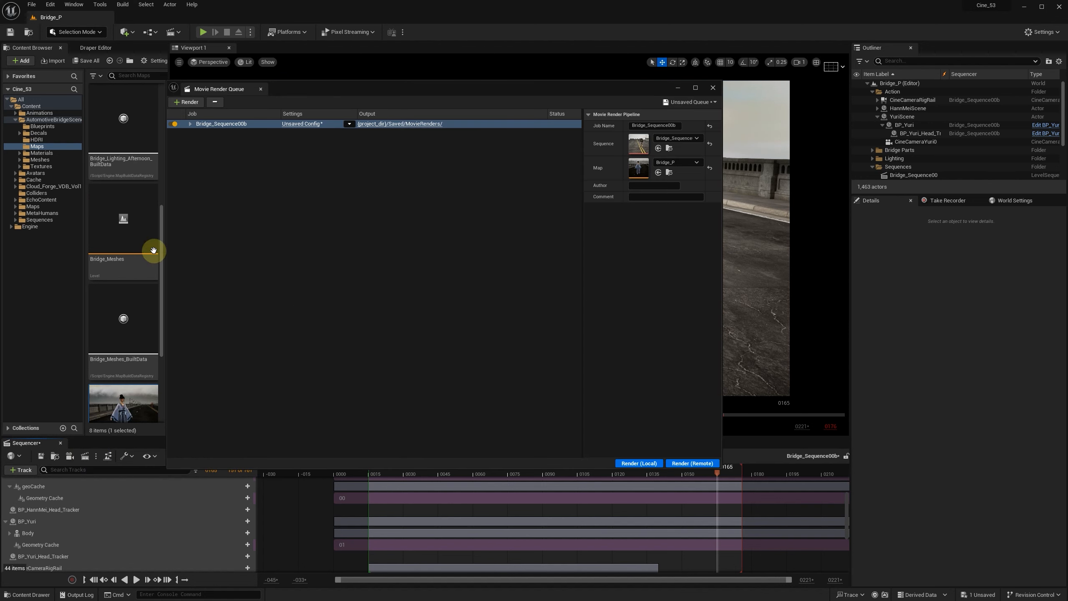
left_click(310, 124)
left_click(671, 208)
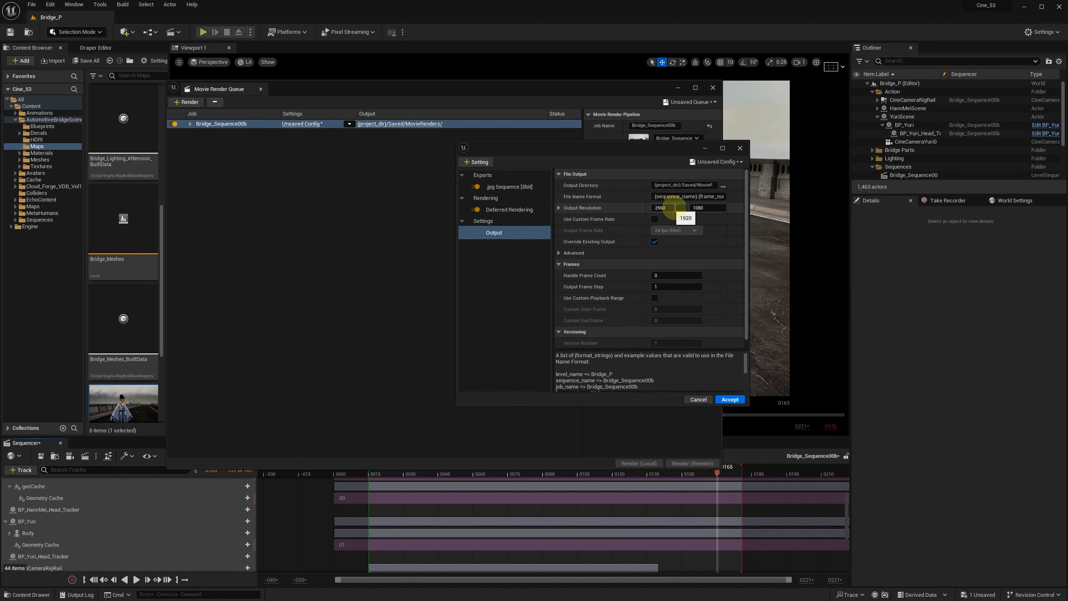
left_click(708, 207)
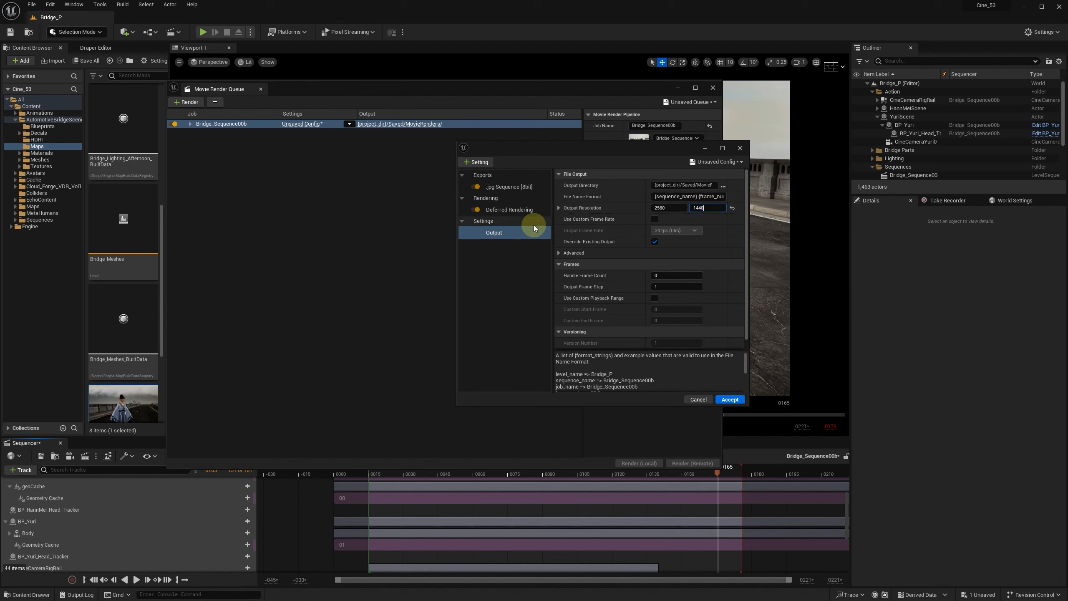
Step: Add an Anti-aliasing setting with Spatial Sample Count 16 and Override Anti Aliasing enabled, and render the queue locally
left_click(476, 162)
left_click(539, 201)
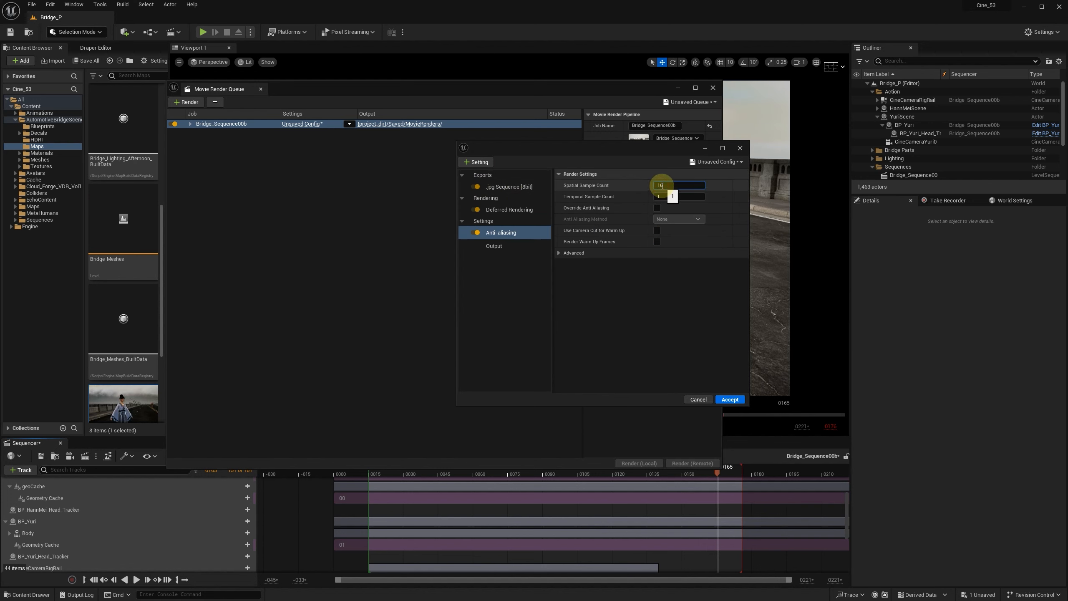
left_click(662, 186)
type("16")
left_click(657, 208)
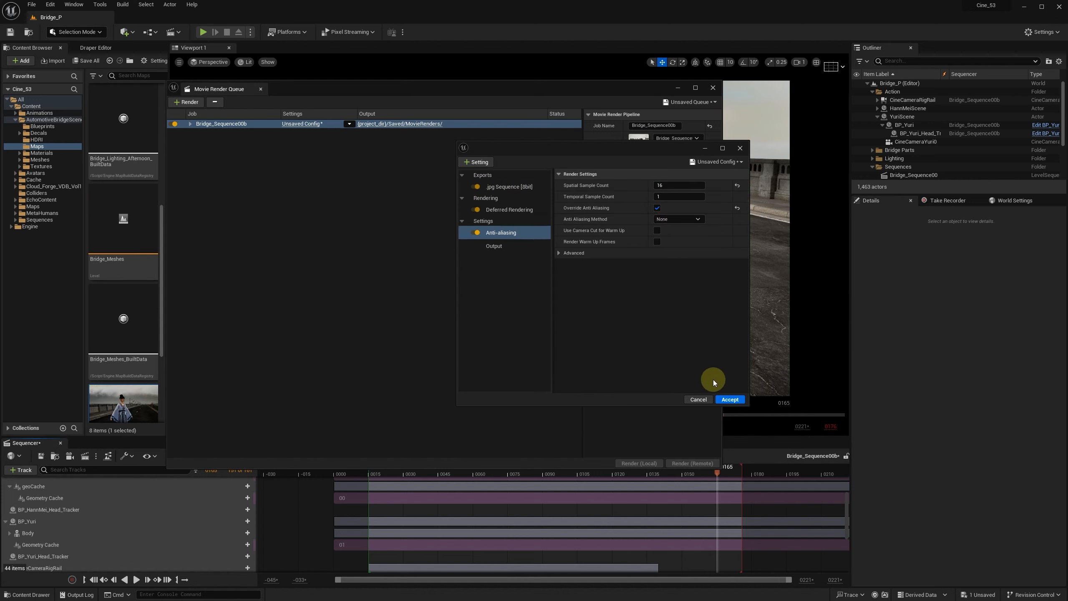
left_click(730, 400)
left_click(650, 463)
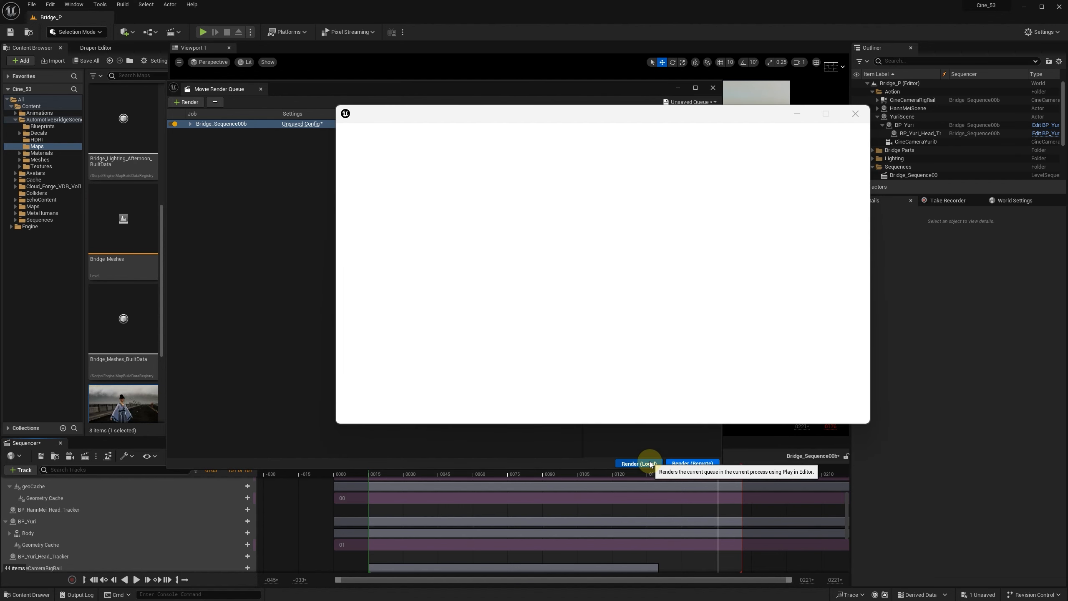